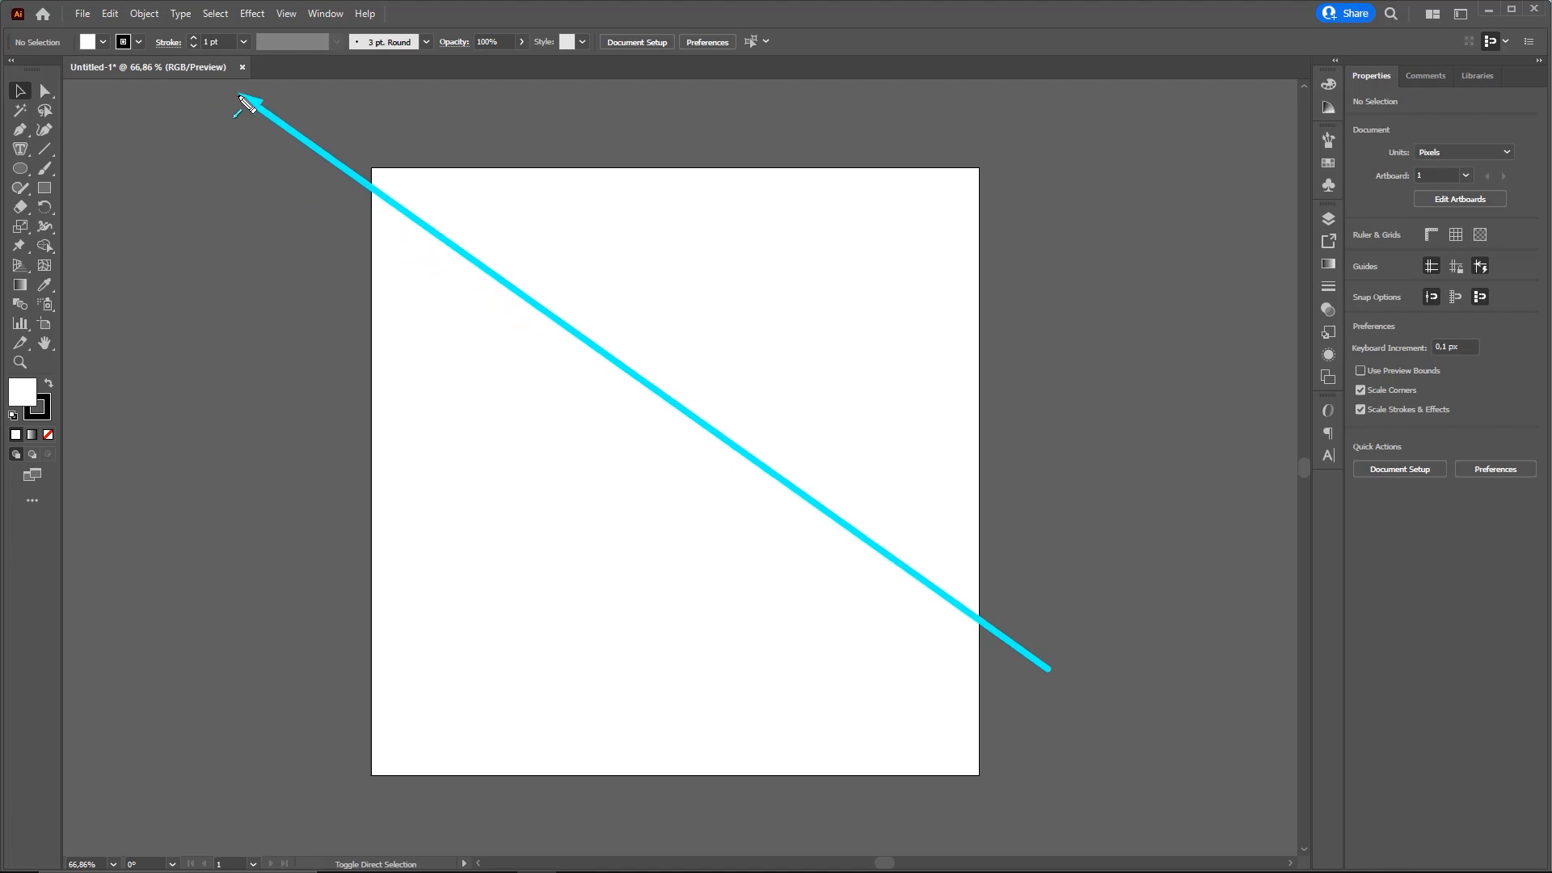
click(1460, 14)
click(1496, 52)
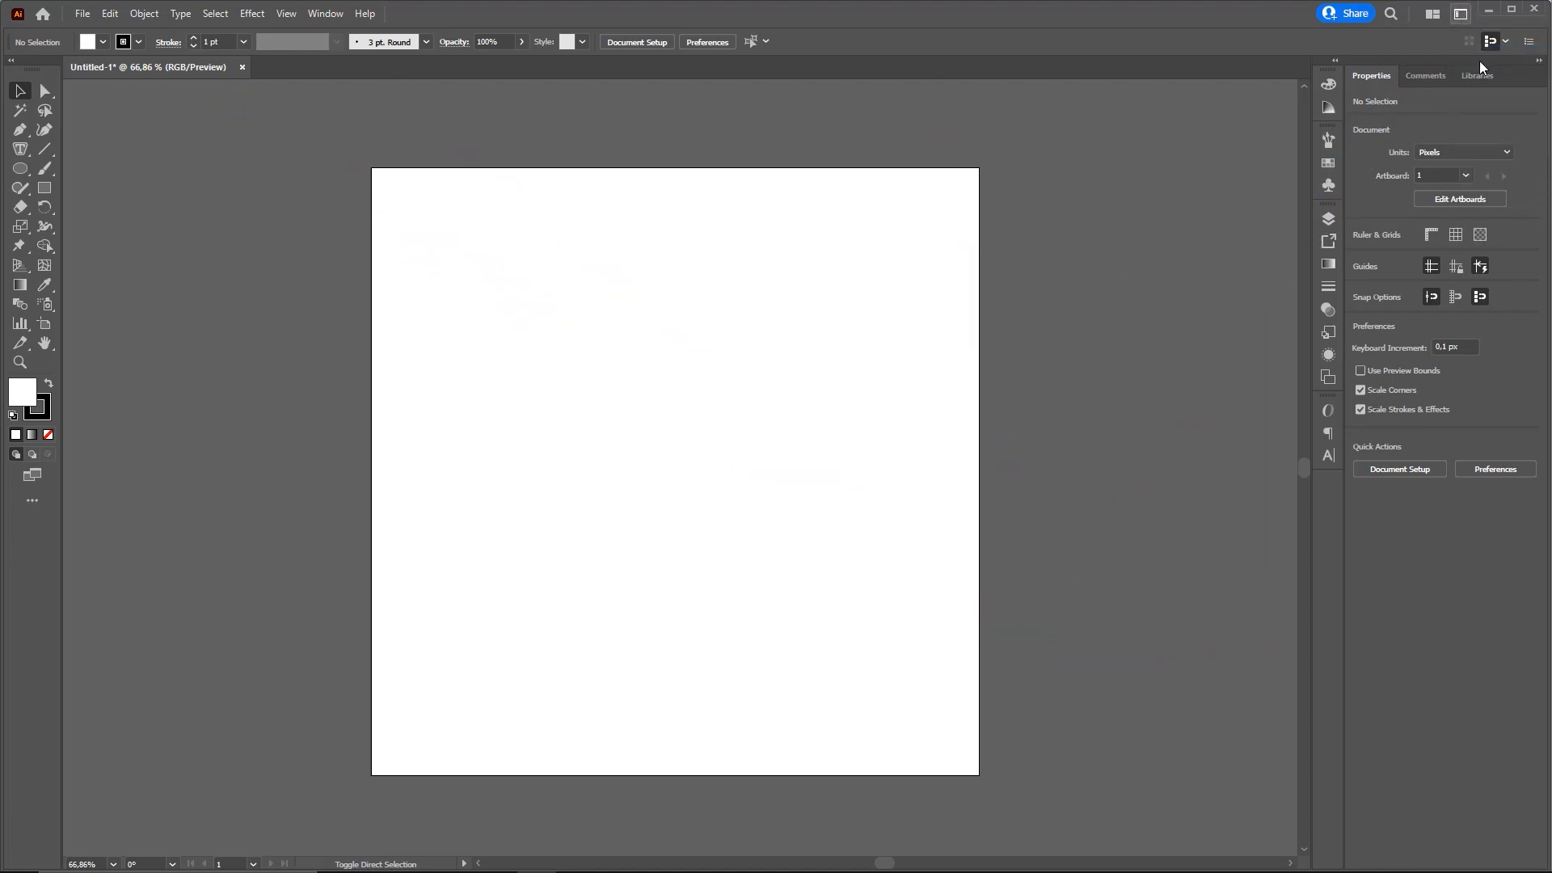
click(1460, 14)
click(1487, 70)
key(ctrl+shift+3)
Draw a circle about 392 px in diameter in the upper middle of the artboard
drag(310, 433, 28, 170)
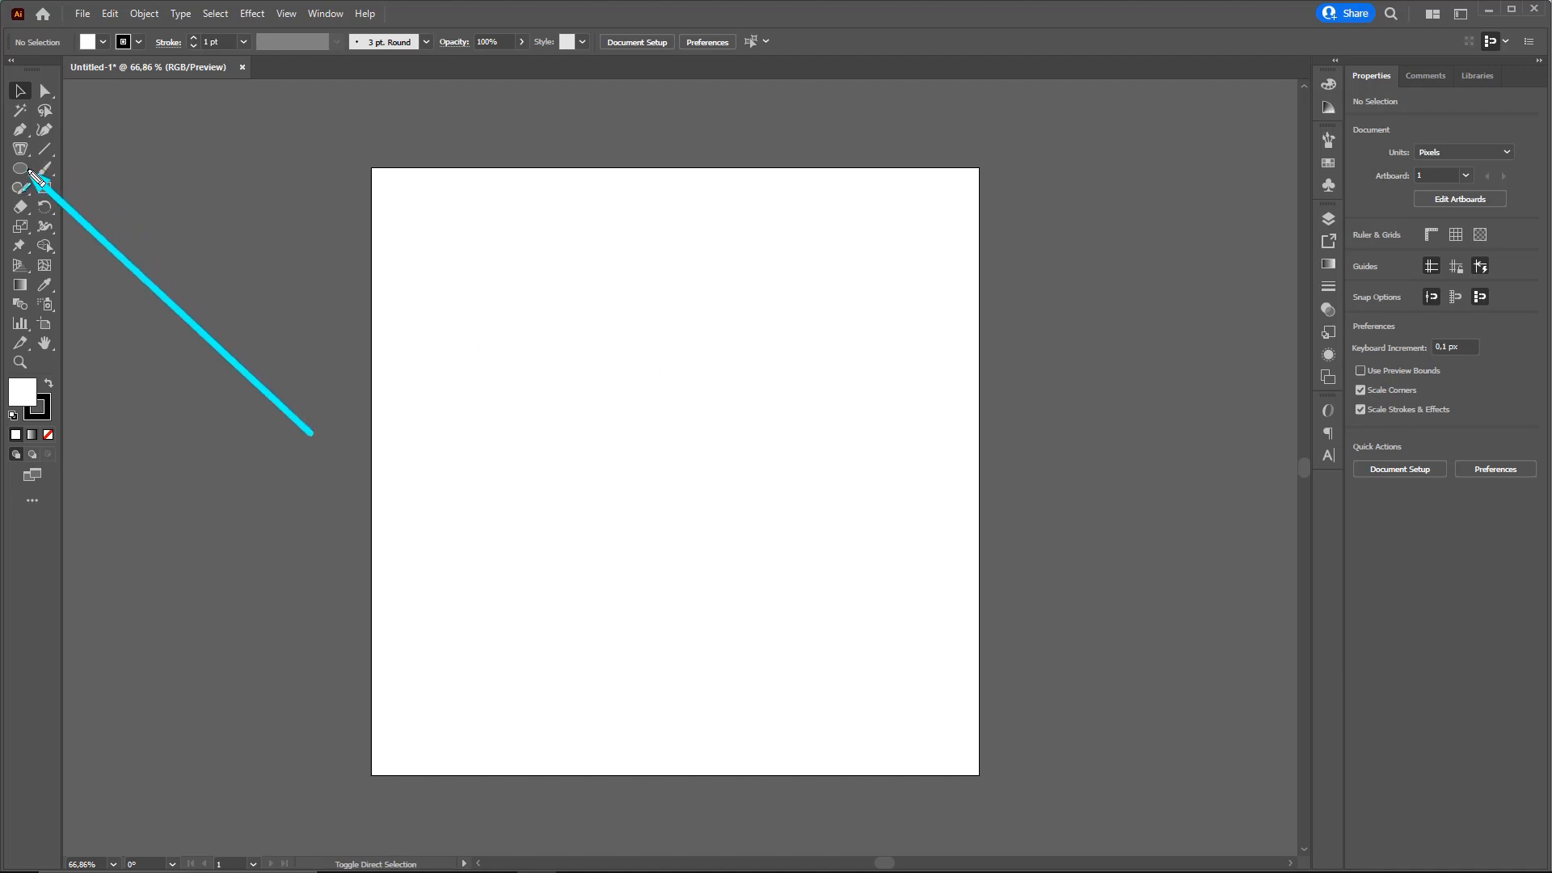
key(Escape)
click(22, 168)
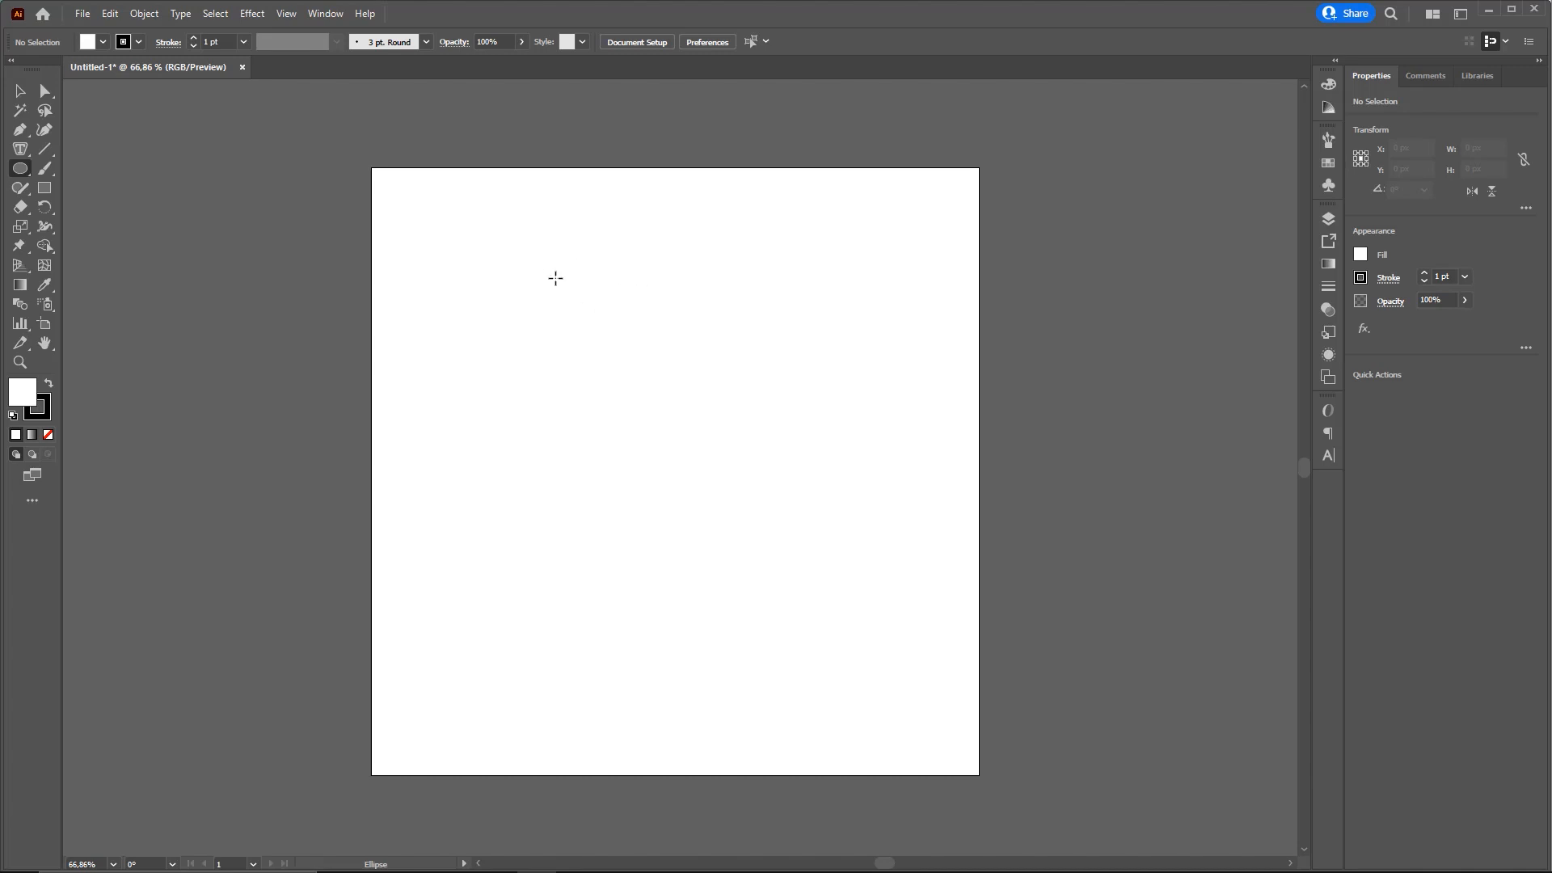
drag(562, 278, 800, 492)
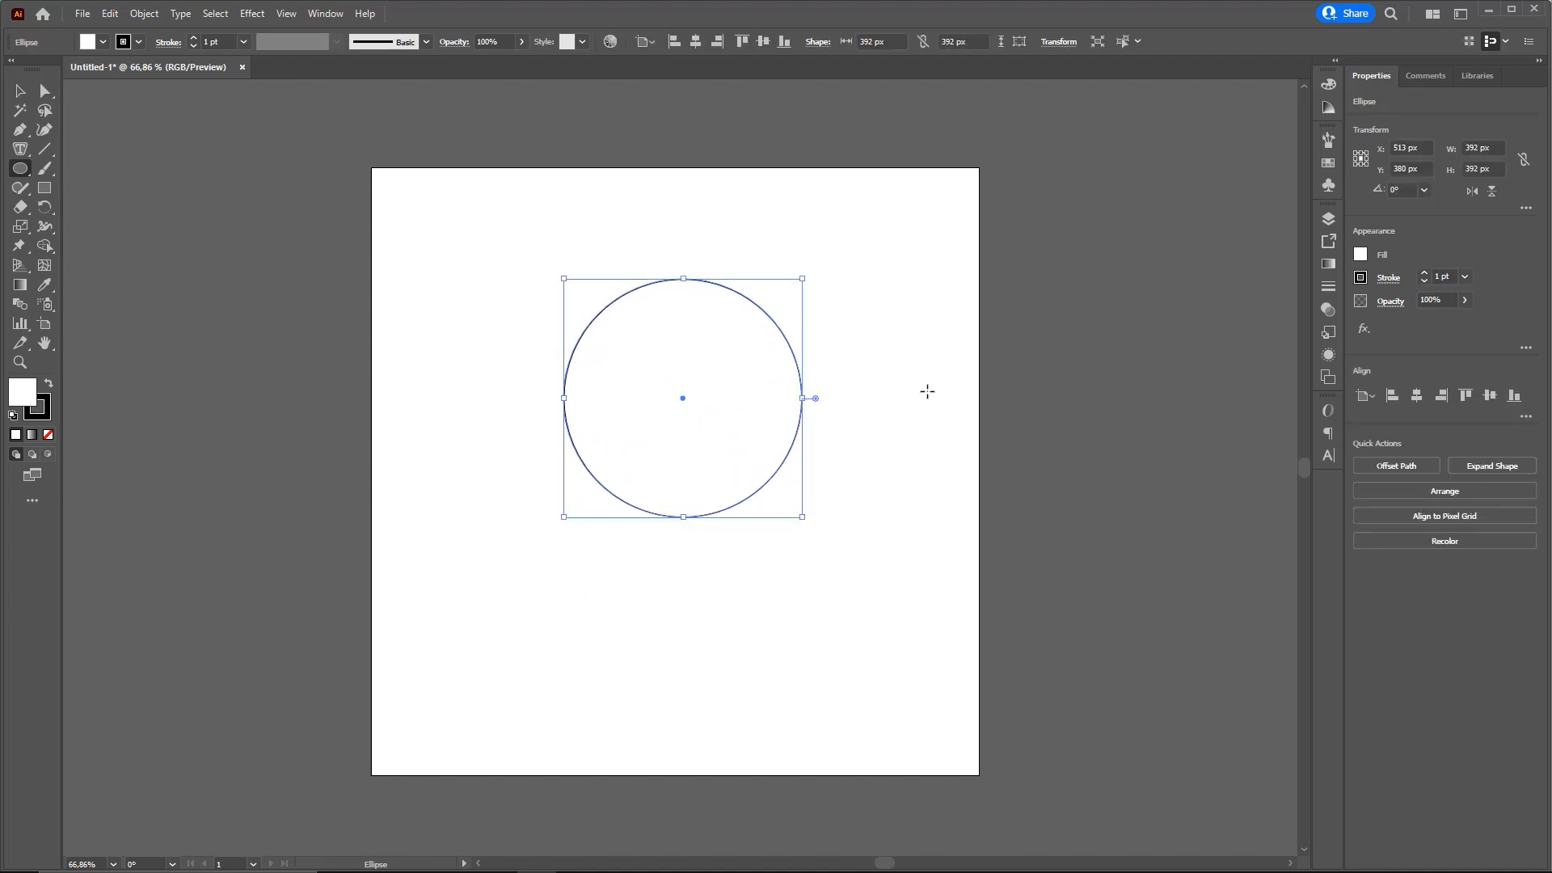
Draw a nearly square rectangle about 127 by 131 px over the circle's lower left part
key(ctrl+2)
click(651, 480)
drag(678, 511, 728, 565)
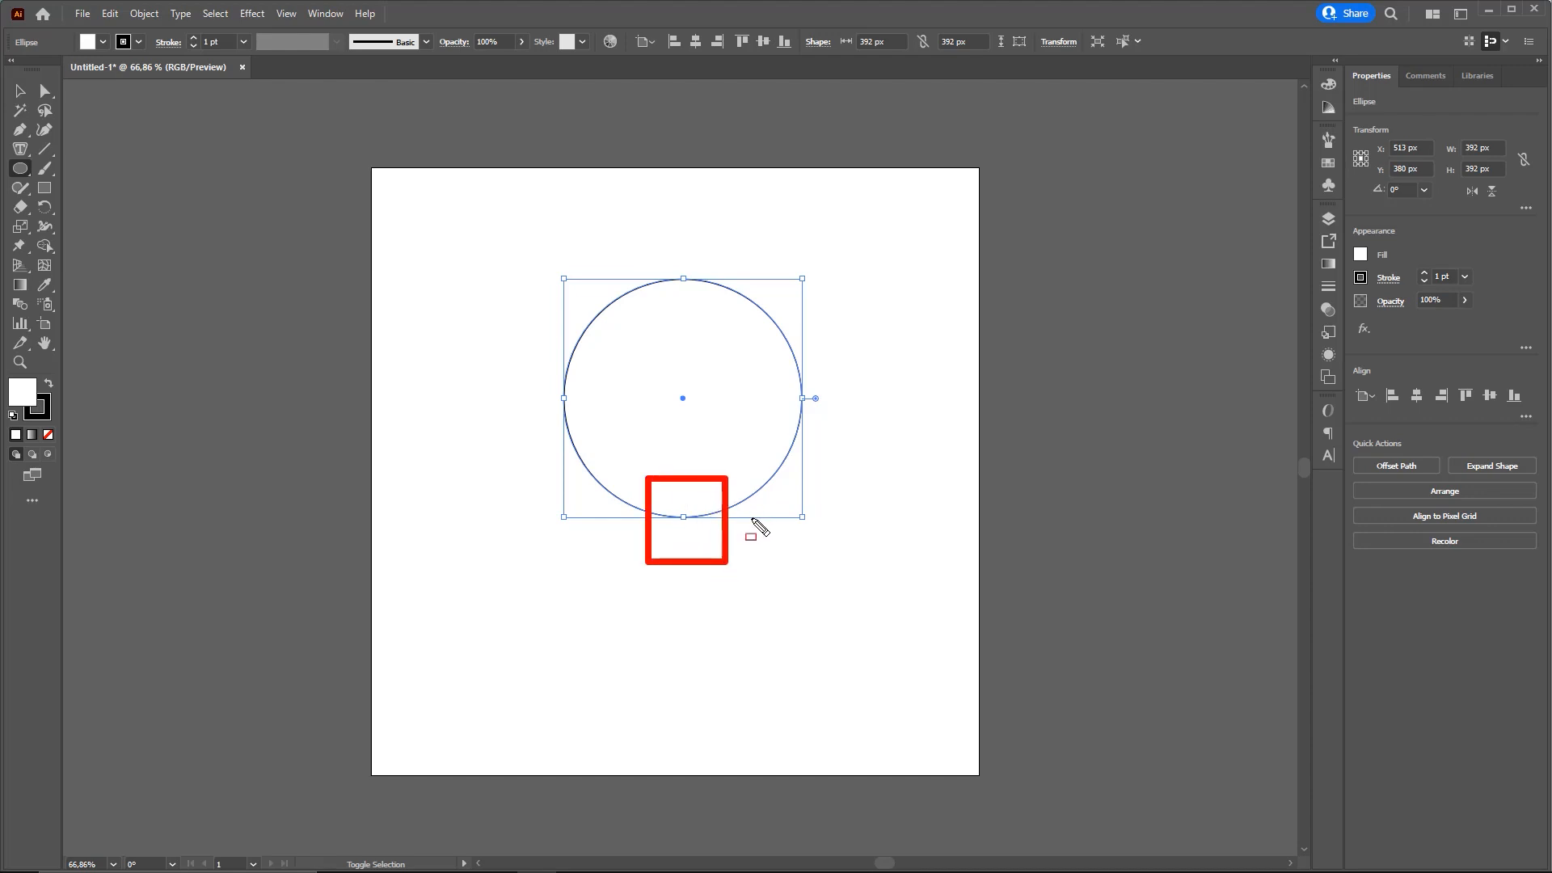
key(e)
drag(455, 175, 61, 194)
key(Escape)
click(49, 191)
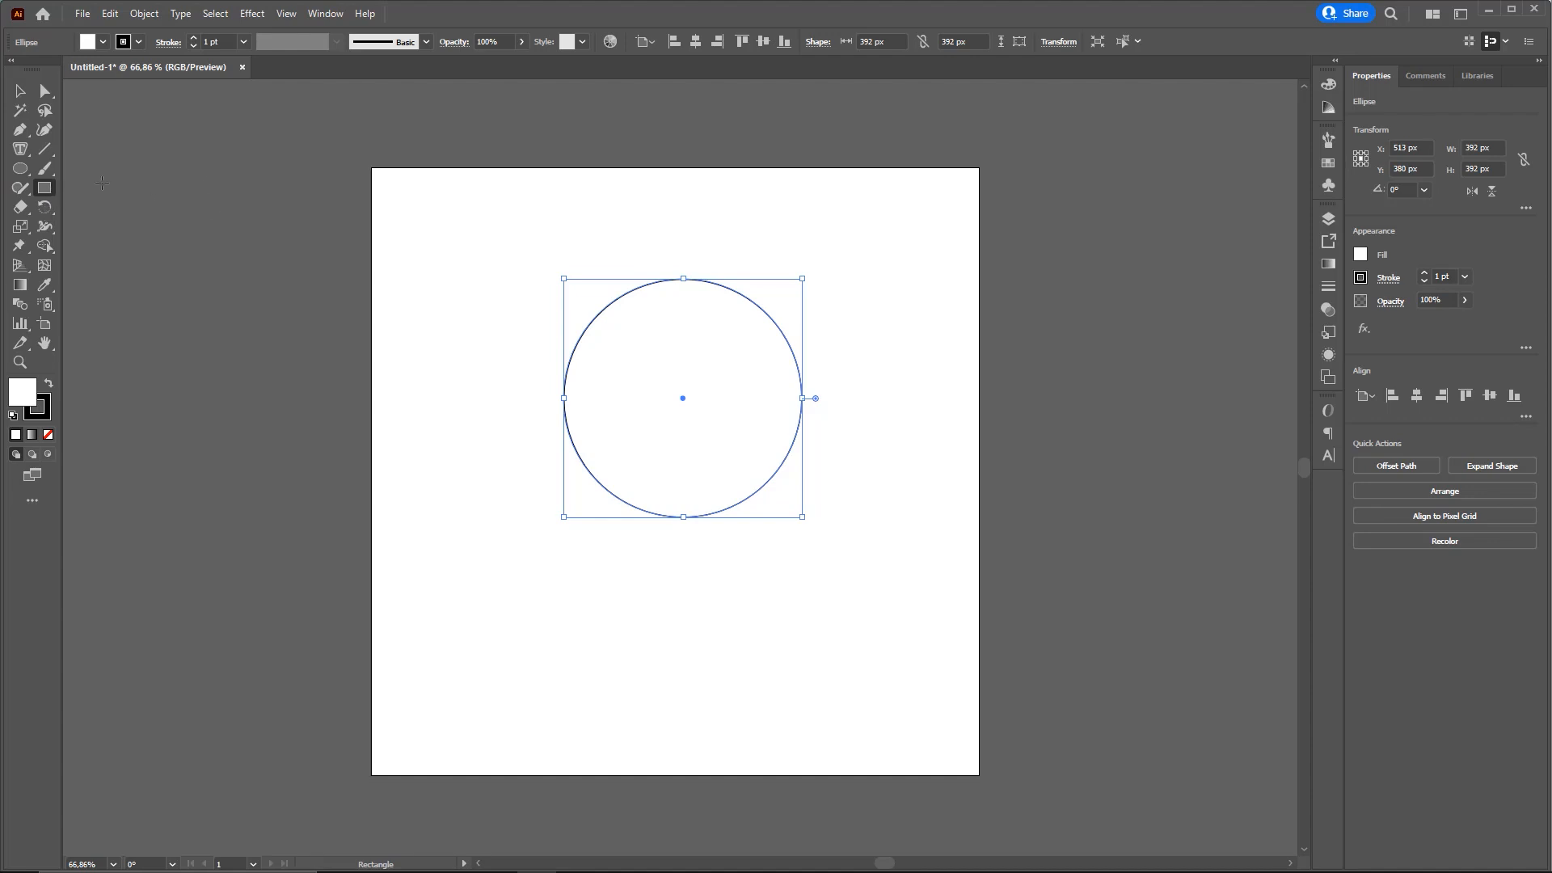
mouse_move(645, 474)
mouse_down()
mouse_move(723, 554)
mouse_move(712, 446)
mouse_move(701, 573)
mouse_move(628, 451)
mouse_up()
key(v)
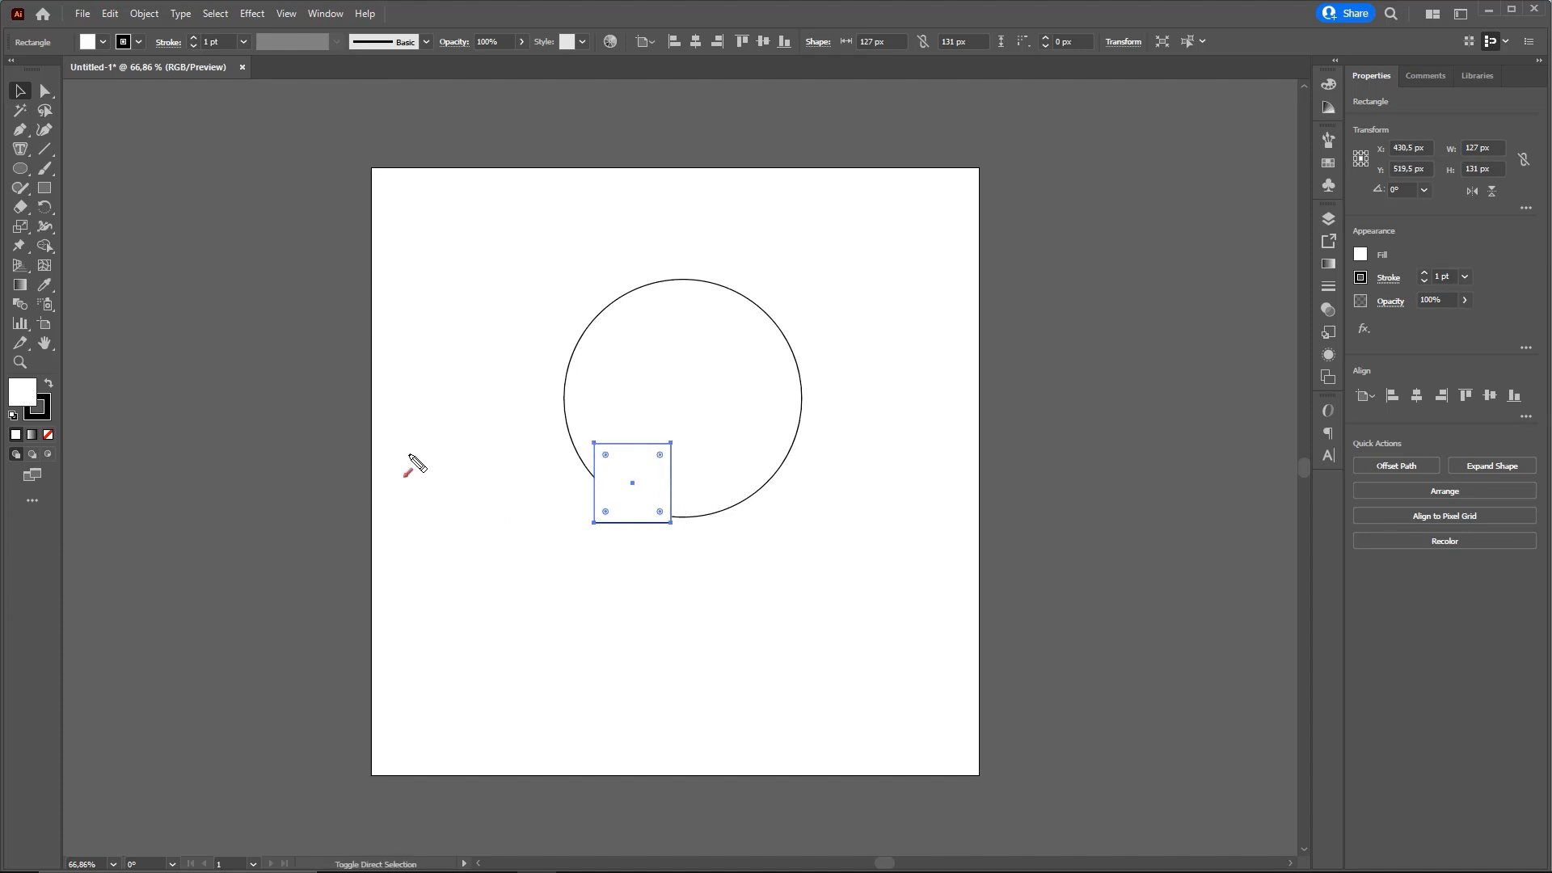
Move the rectangle over the bottom edge of the circle, resize it to about 113 by 121 px, and deselect it
click(25, 95)
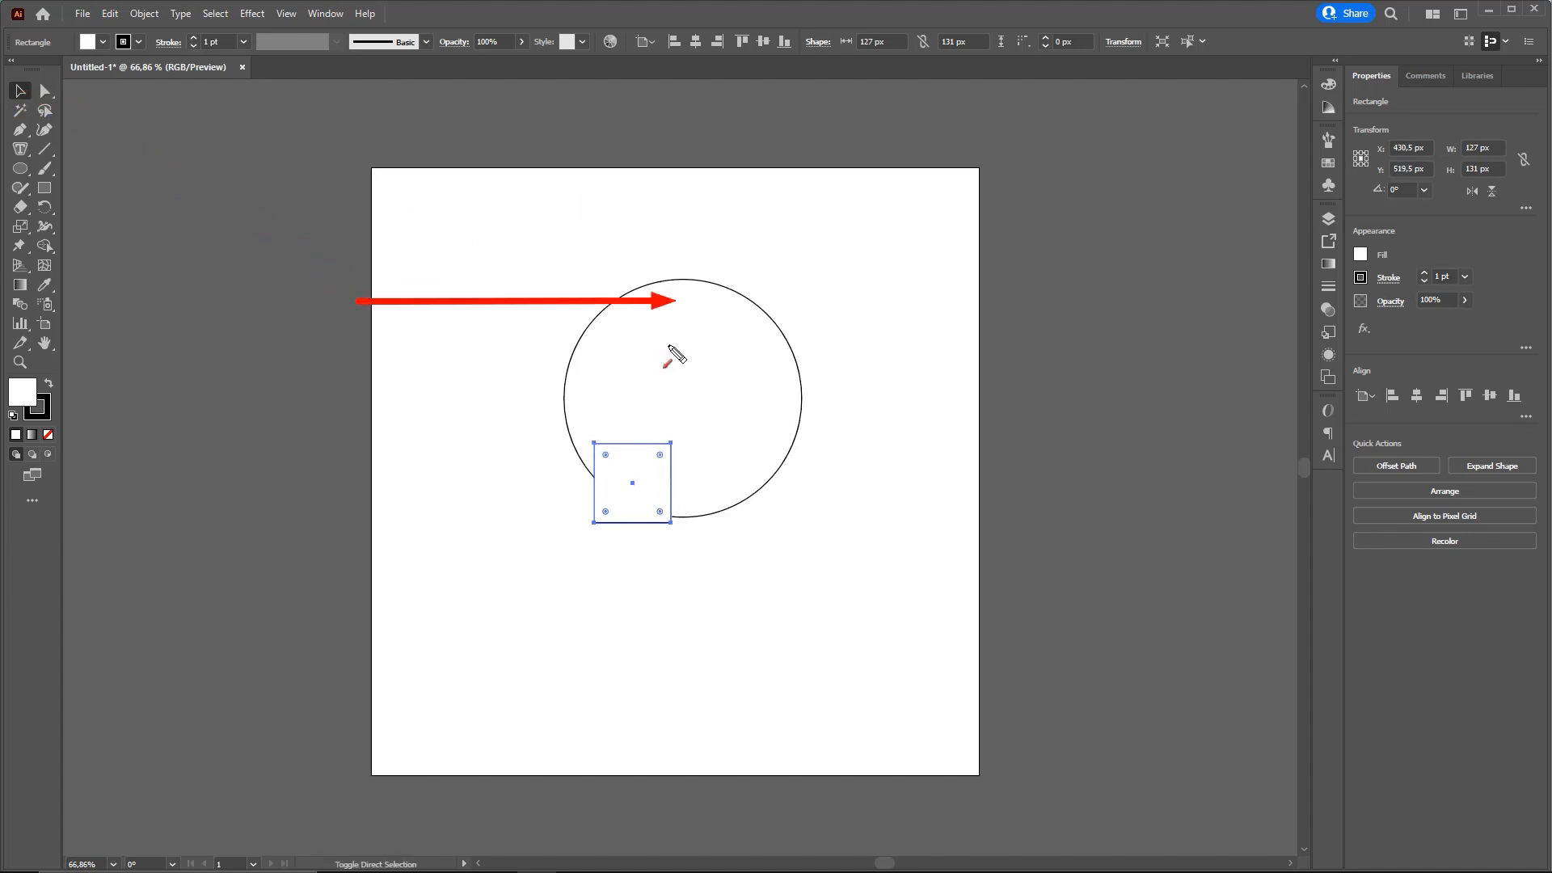
drag(634, 489, 693, 517)
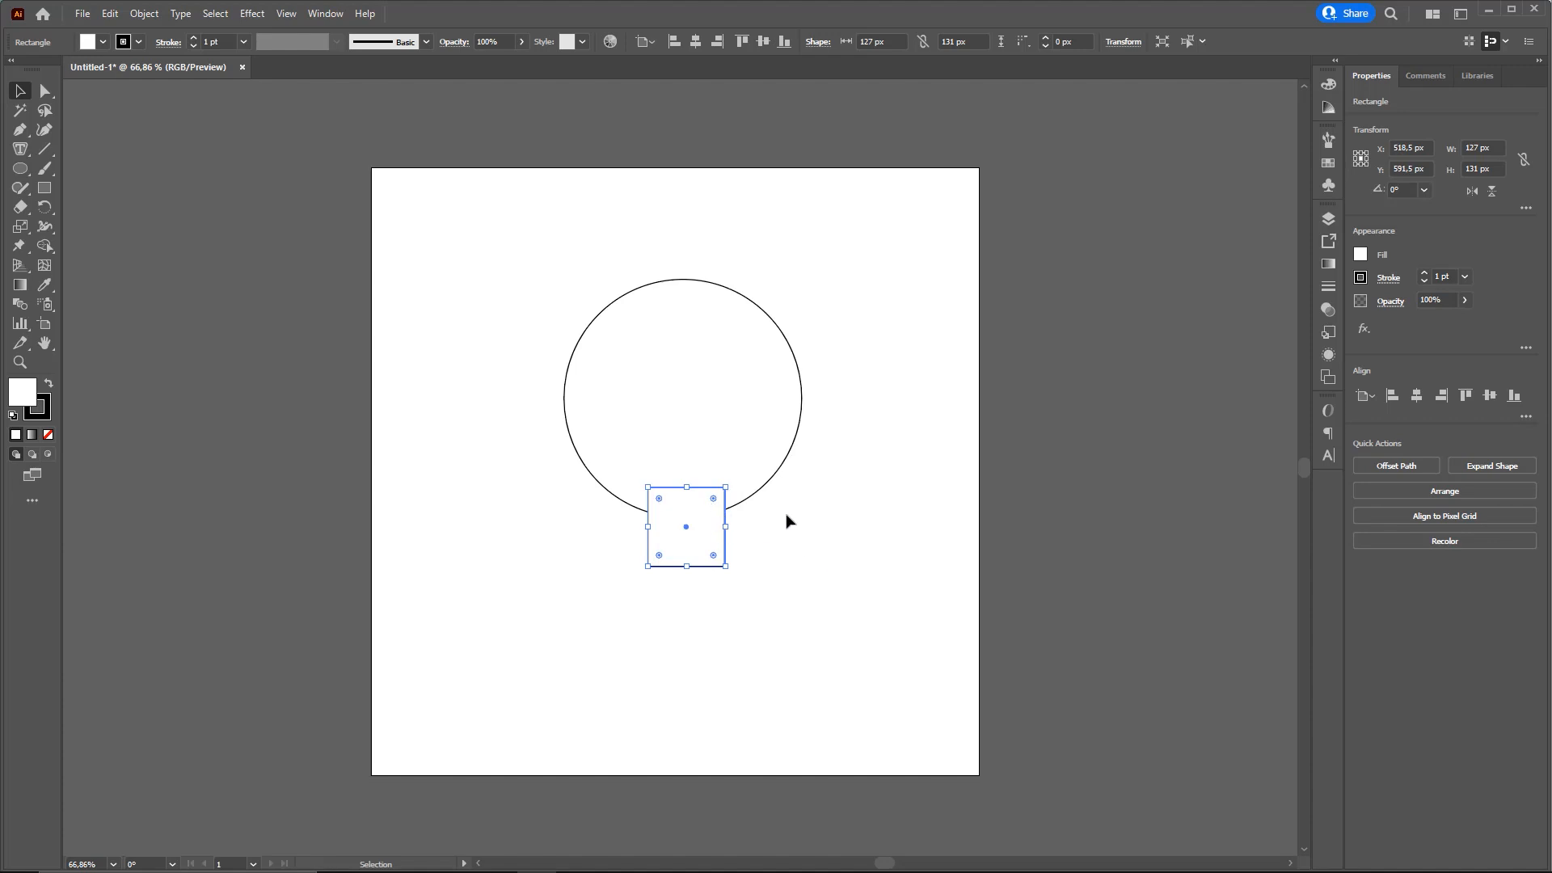
key(ctrl+2)
drag(846, 462, 728, 528)
drag(697, 383, 684, 484)
drag(541, 519, 644, 530)
drag(669, 654, 685, 571)
key(Escape)
mouse_move(687, 565)
mouse_down()
mouse_move(686, 596)
mouse_move(689, 544)
mouse_move(689, 577)
mouse_move(639, 530)
mouse_move(712, 531)
mouse_move(649, 531)
mouse_move(688, 574)
mouse_move(687, 561)
mouse_up()
drag(689, 483, 651, 526)
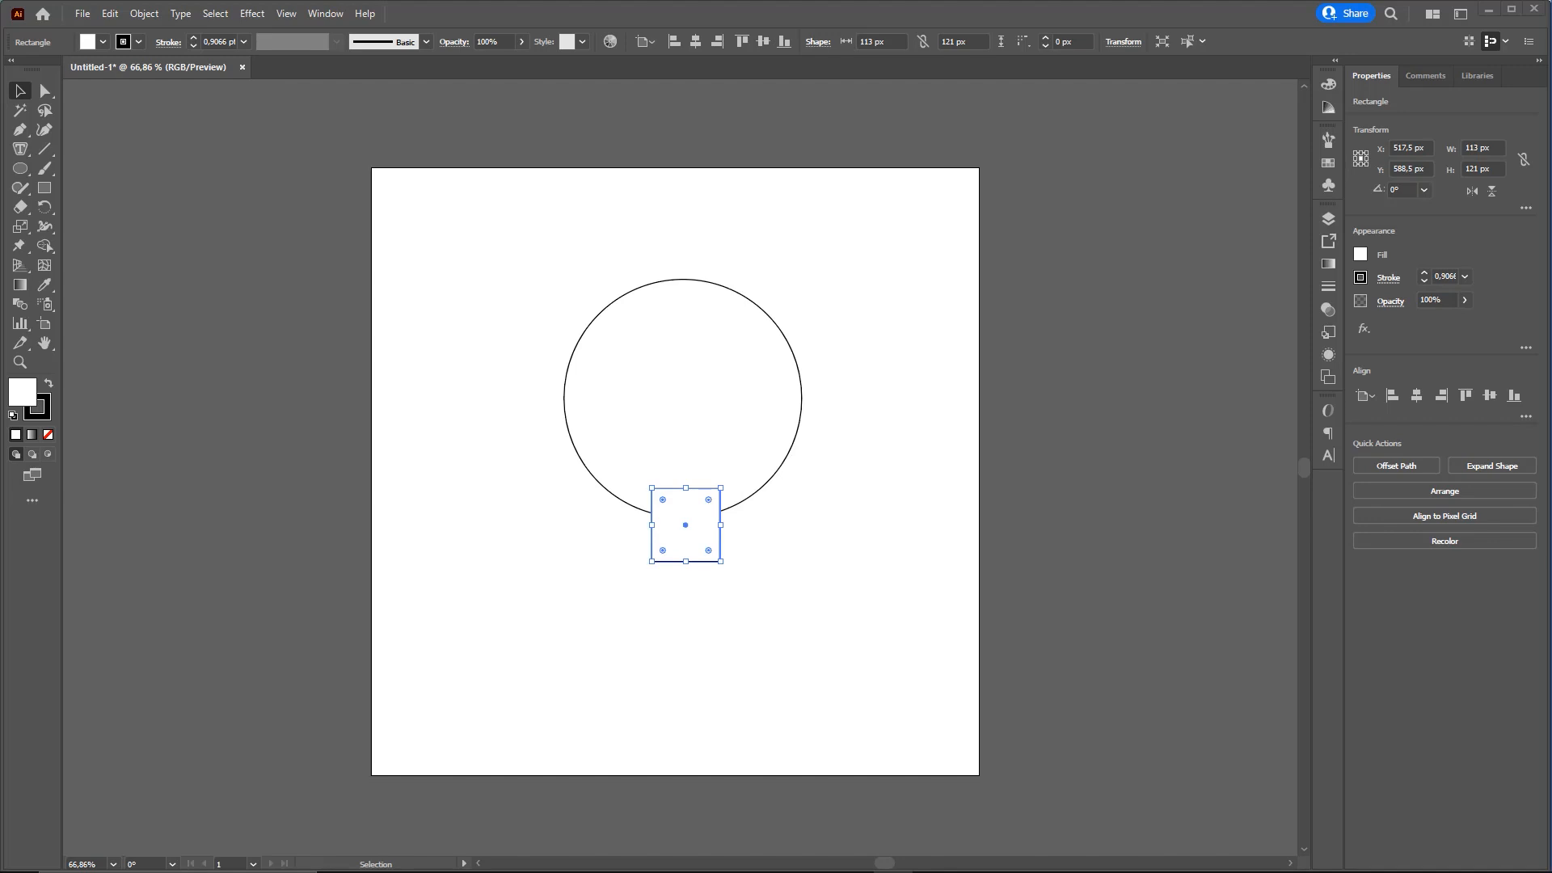
click(883, 410)
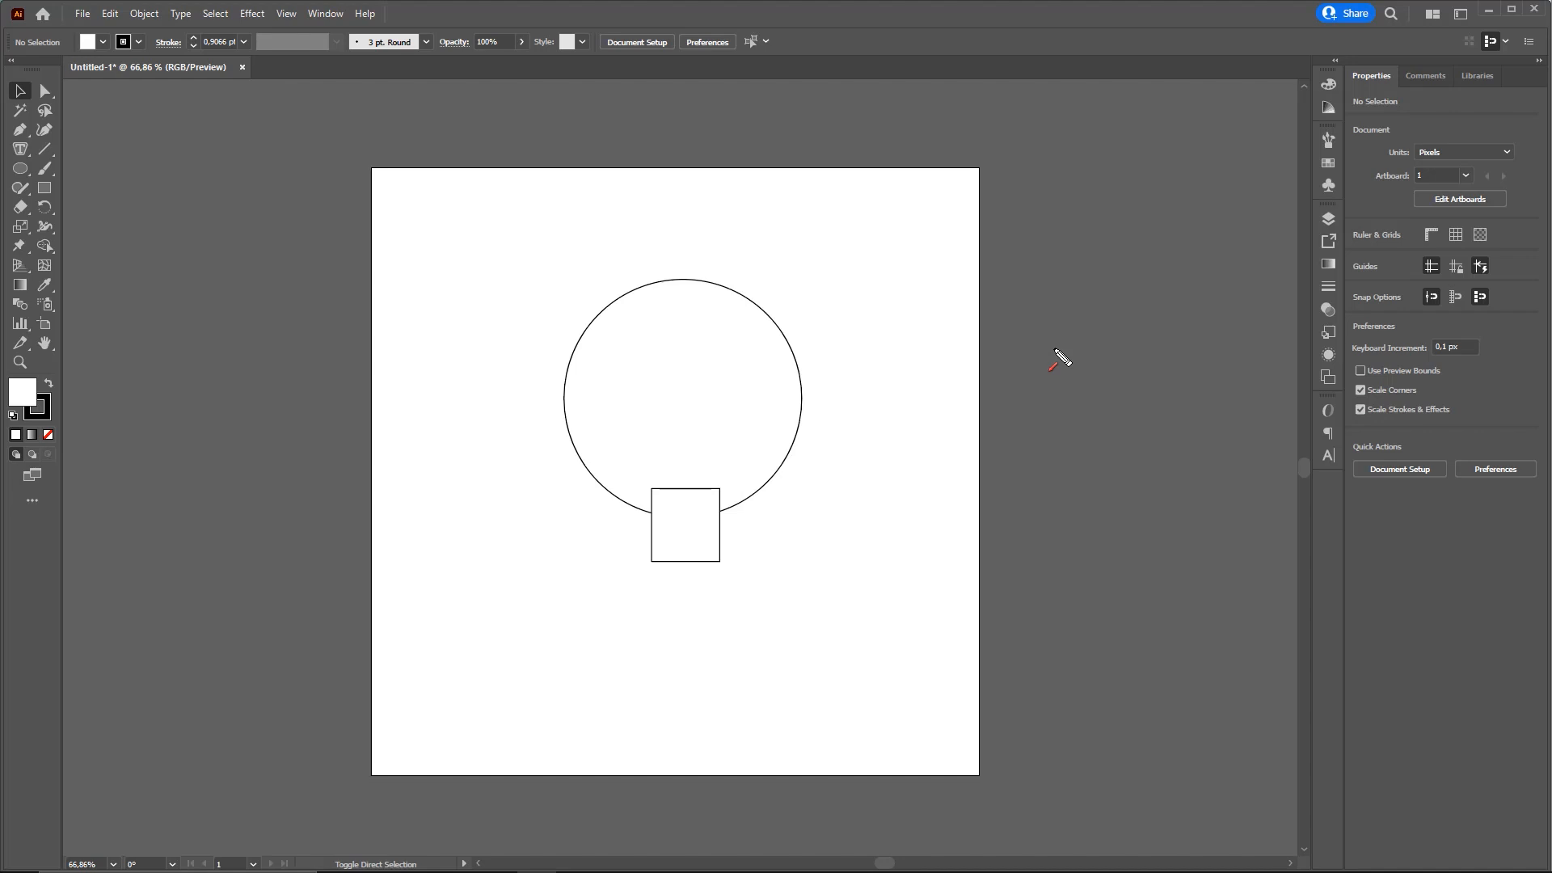
mouse_move(907, 660)
mouse_down()
mouse_move(1420, 53)
mouse_move(1436, 51)
mouse_move(1447, 81)
mouse_move(1429, 60)
mouse_up()
key(ctrl+2)
mouse_move(388, 342)
mouse_down()
mouse_move(31, 97)
mouse_move(504, 282)
mouse_move(856, 598)
mouse_move(682, 461)
mouse_move(880, 607)
mouse_move(684, 446)
mouse_move(874, 592)
mouse_up()
key(Escape)
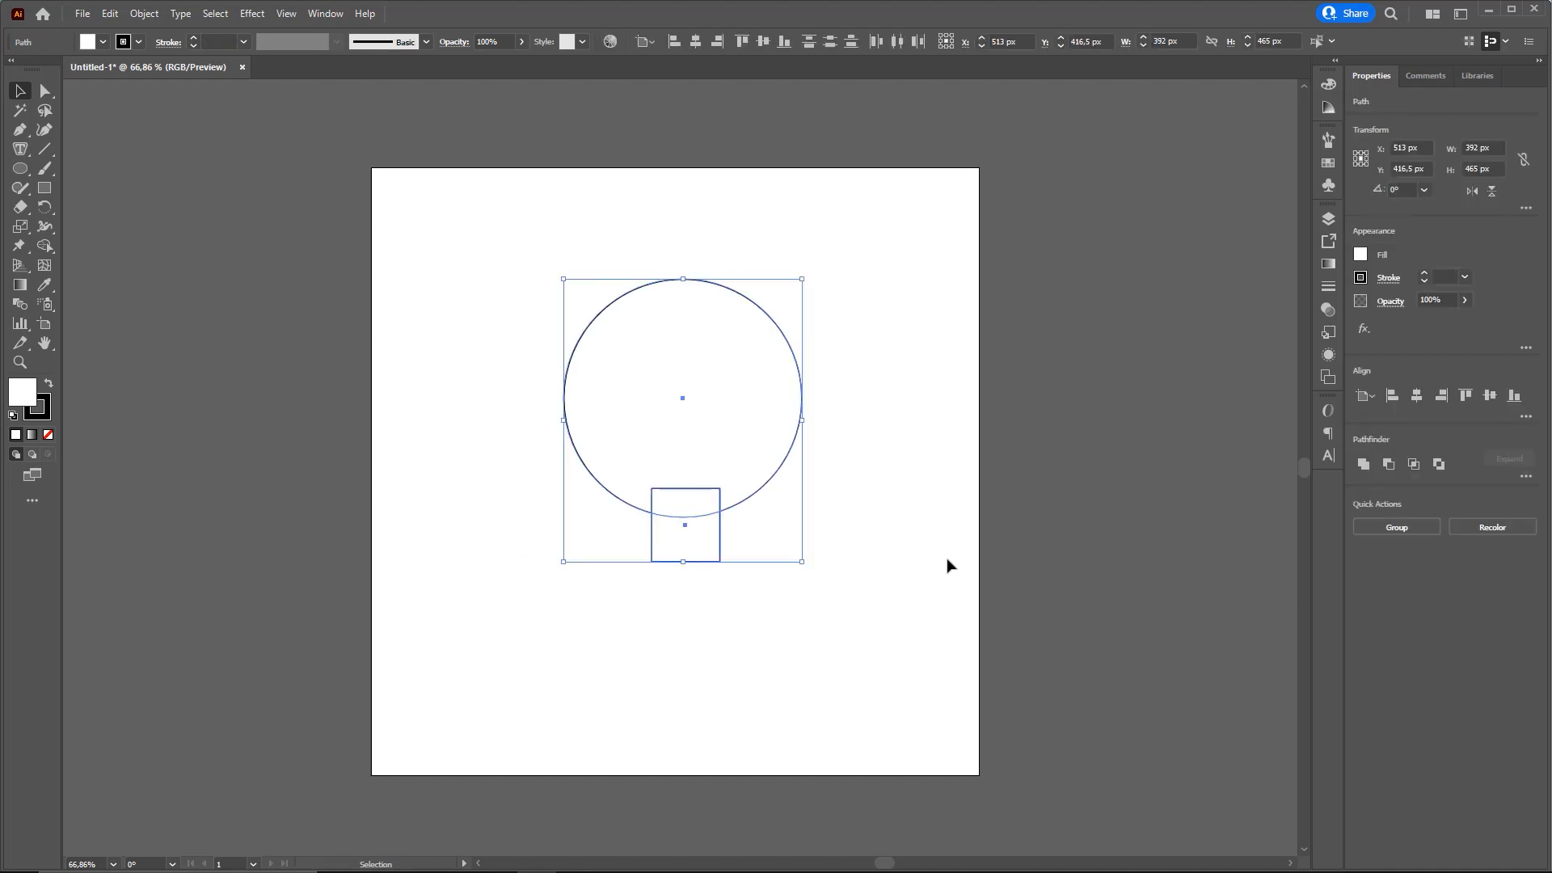
click(935, 497)
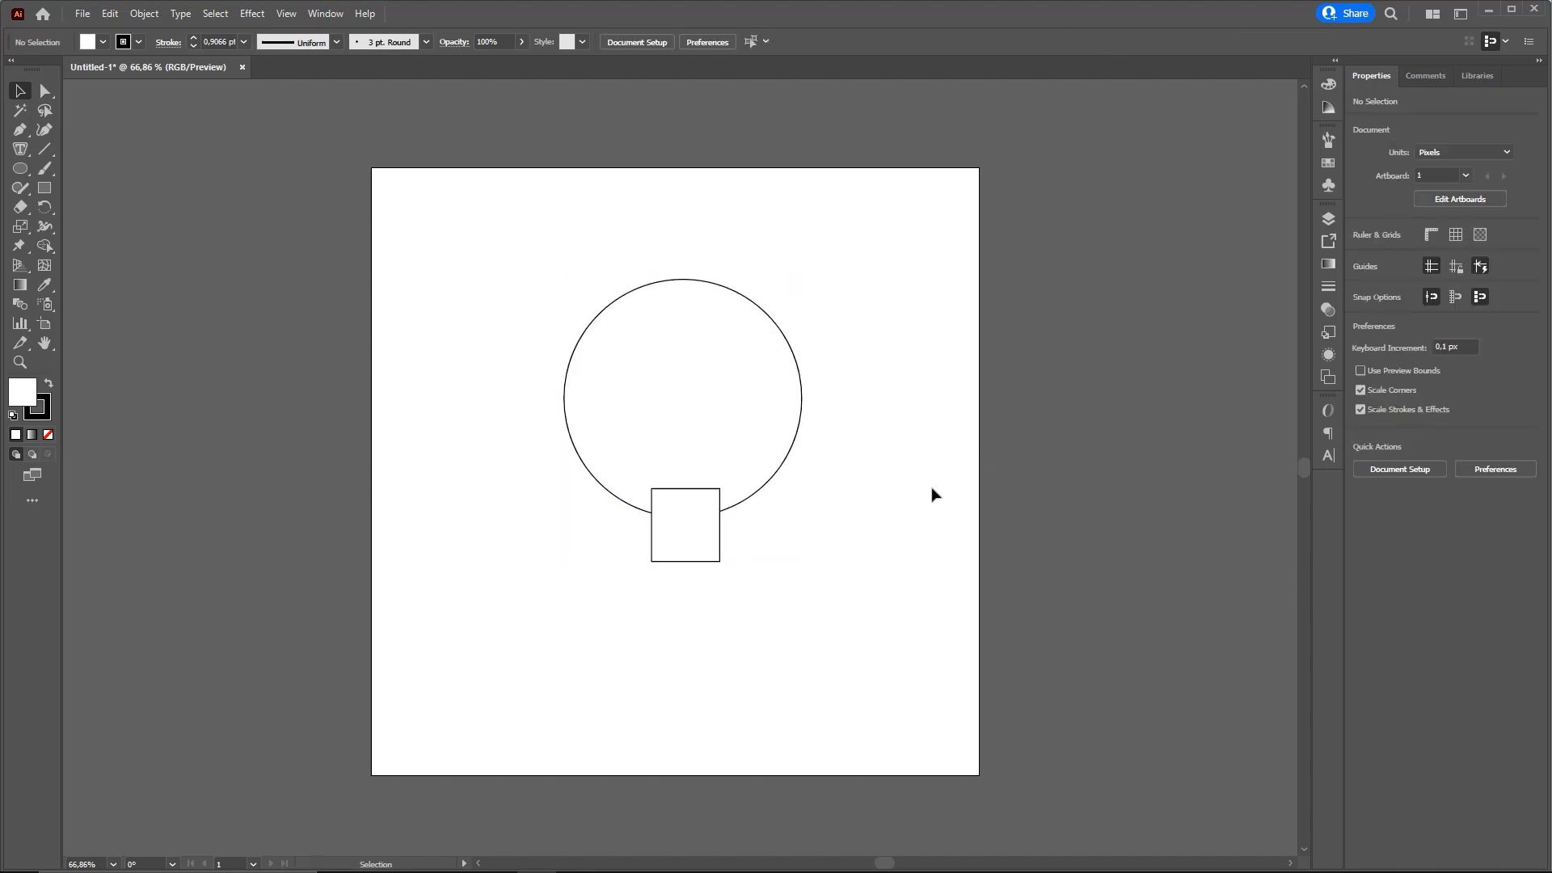
key(ctrl+a)
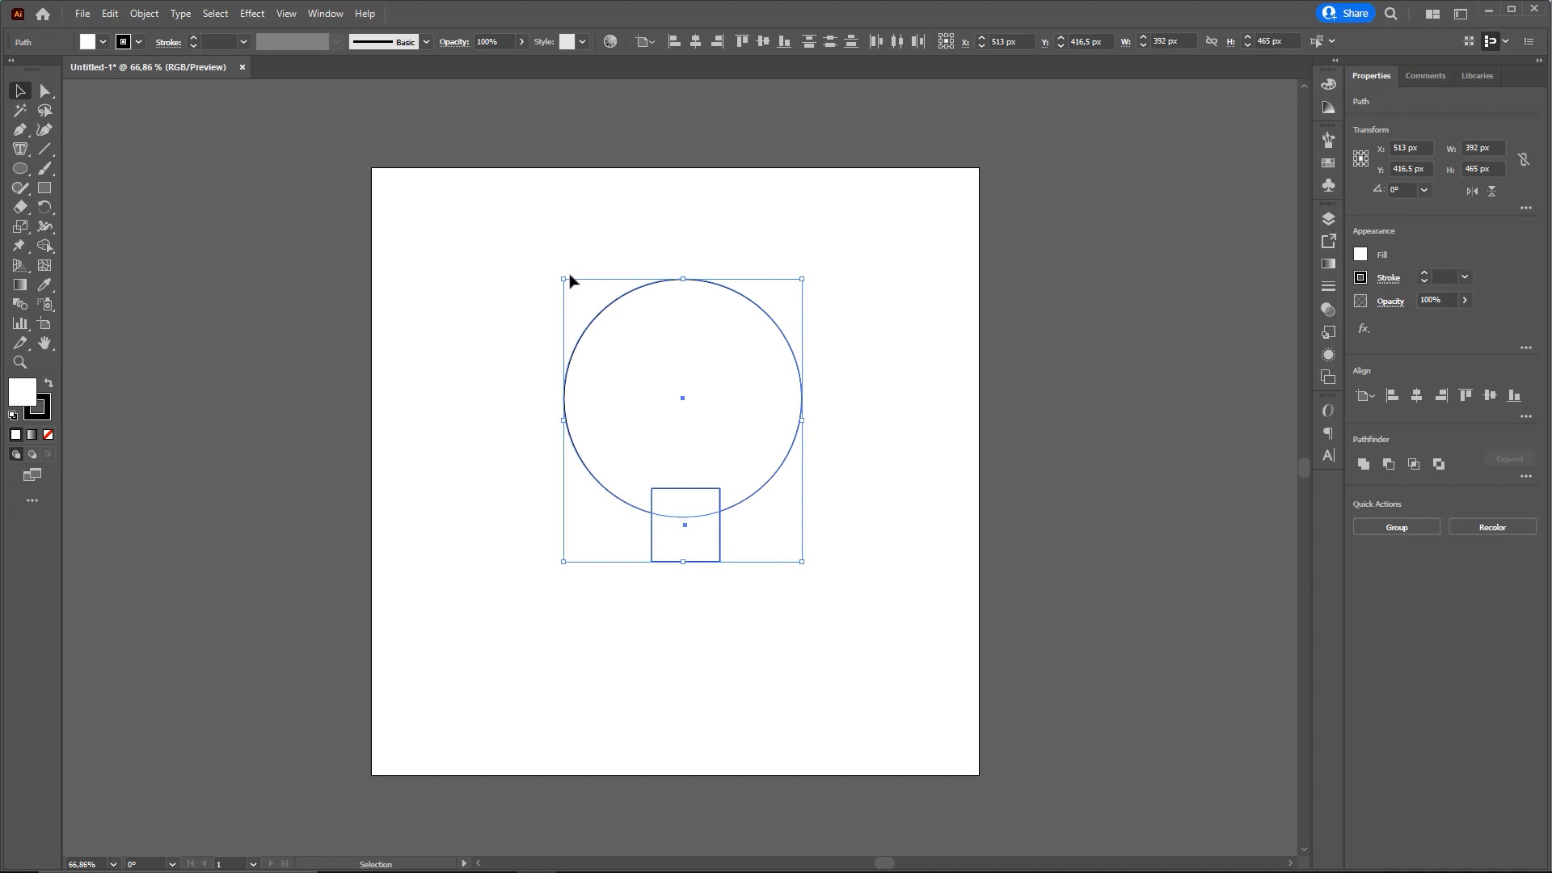
key(ctrl+shift+d)
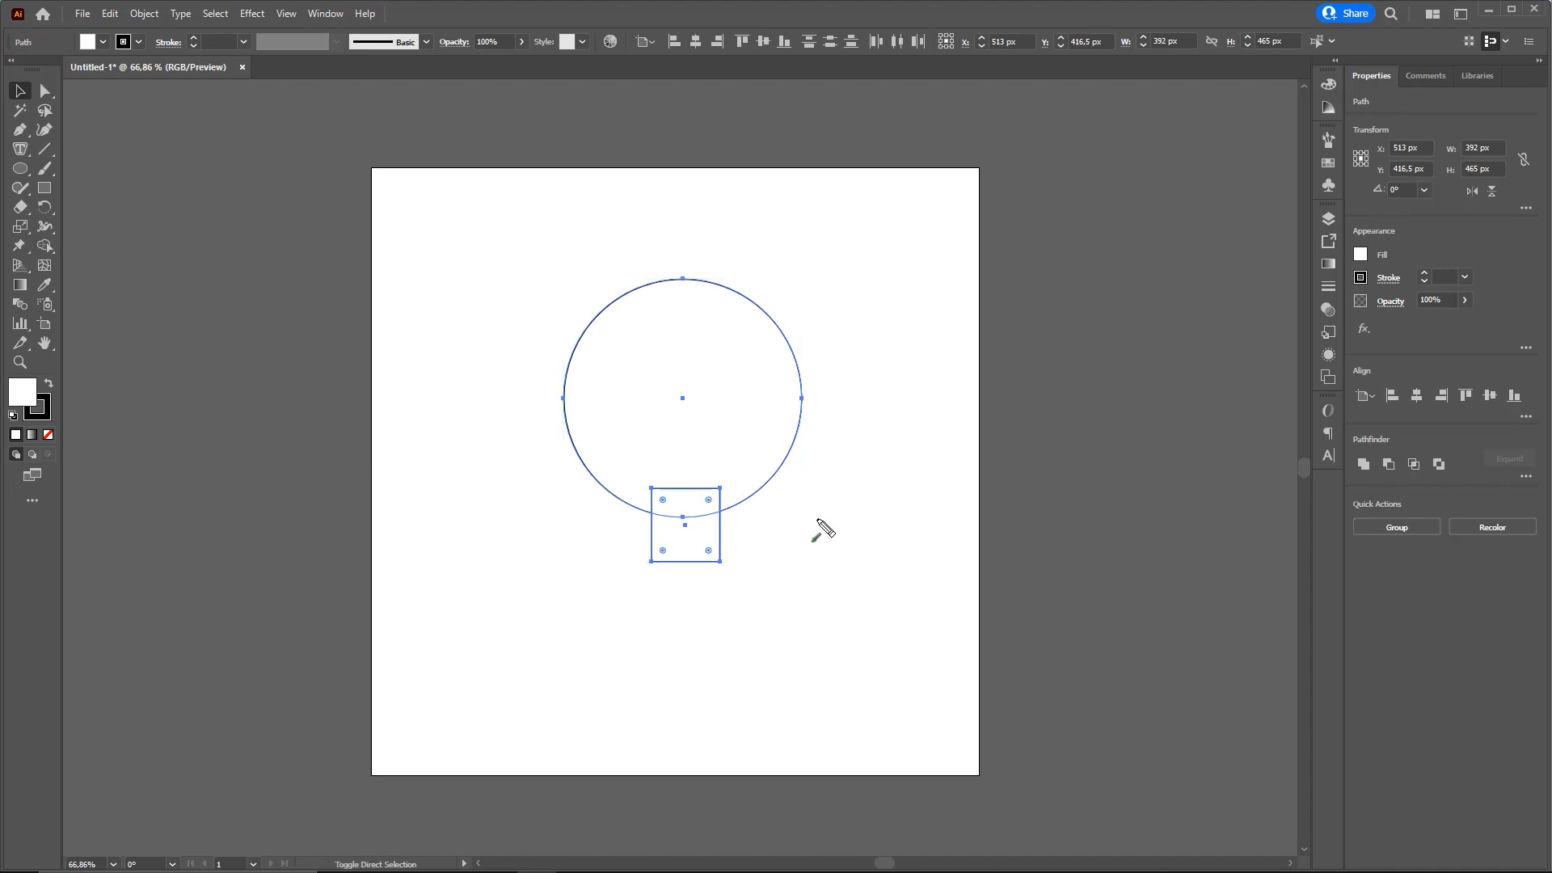
key(Escape)
click(840, 505)
Reposition the rectangle over the circle's lower edge and center both shapes horizontally with Align to Artboard
drag(693, 537, 629, 602)
drag(626, 584, 691, 501)
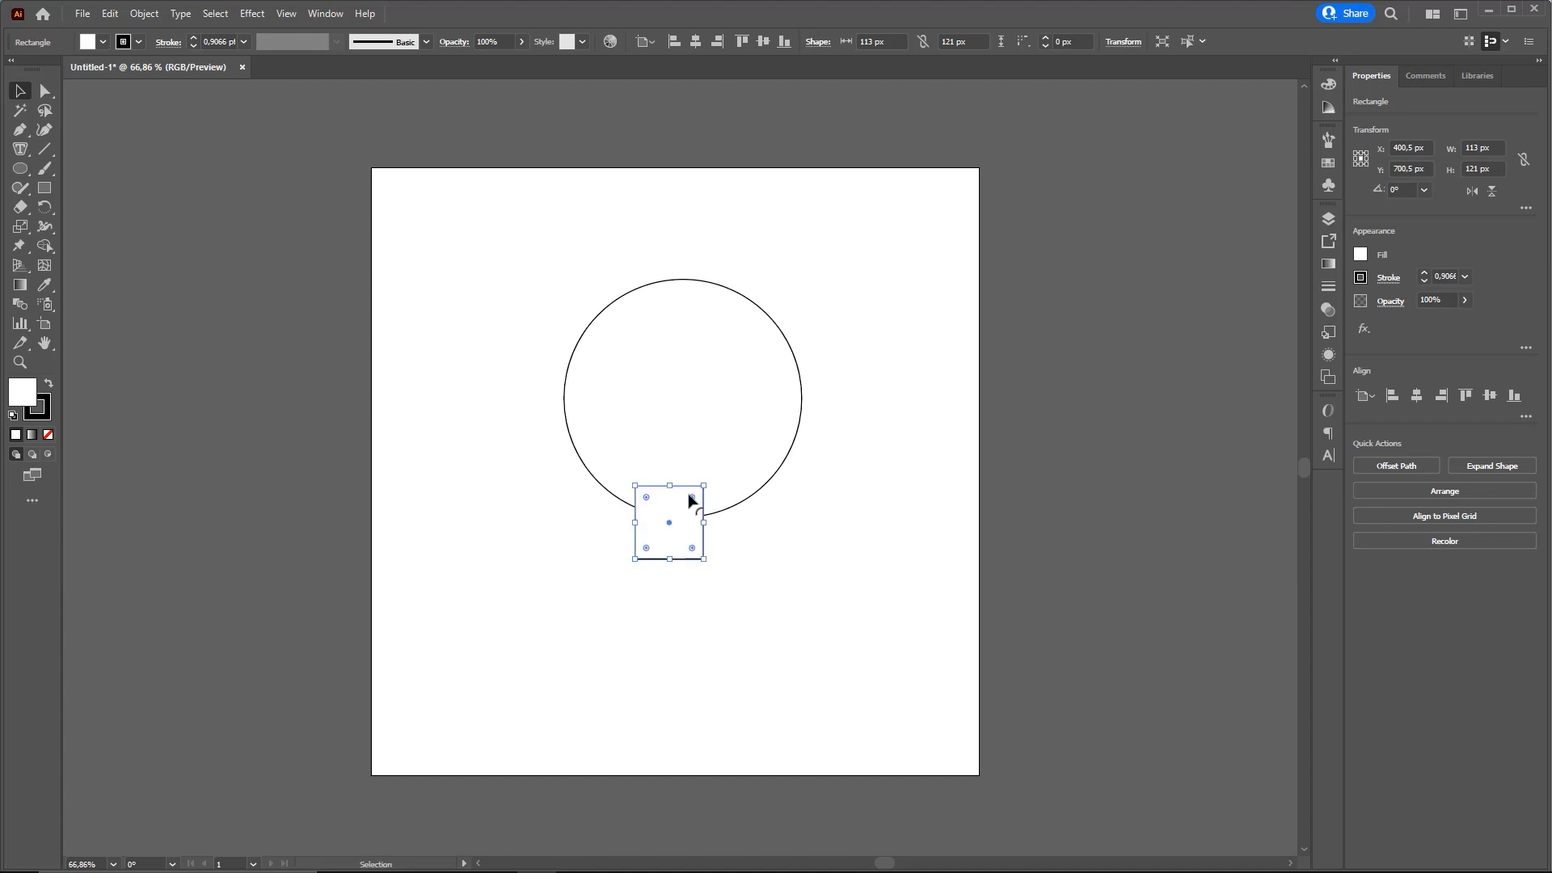
drag(830, 604, 539, 320)
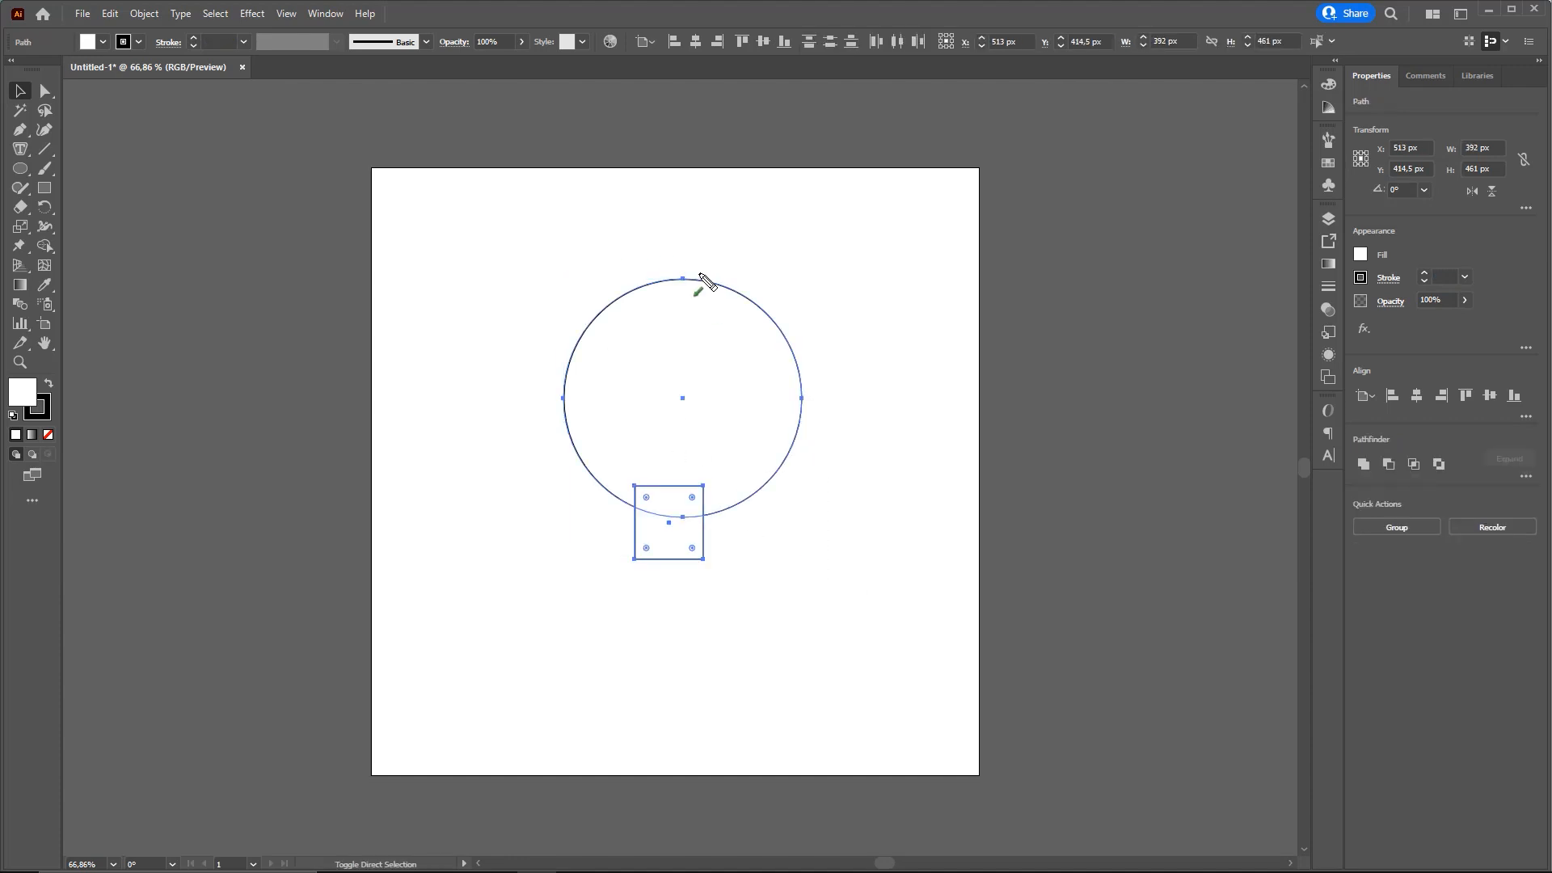
mouse_move(463, 519)
mouse_down()
mouse_move(660, 61)
mouse_move(612, 55)
mouse_move(647, 59)
mouse_move(653, 46)
mouse_move(620, 57)
mouse_move(632, 38)
mouse_move(610, 41)
mouse_move(636, 33)
mouse_up()
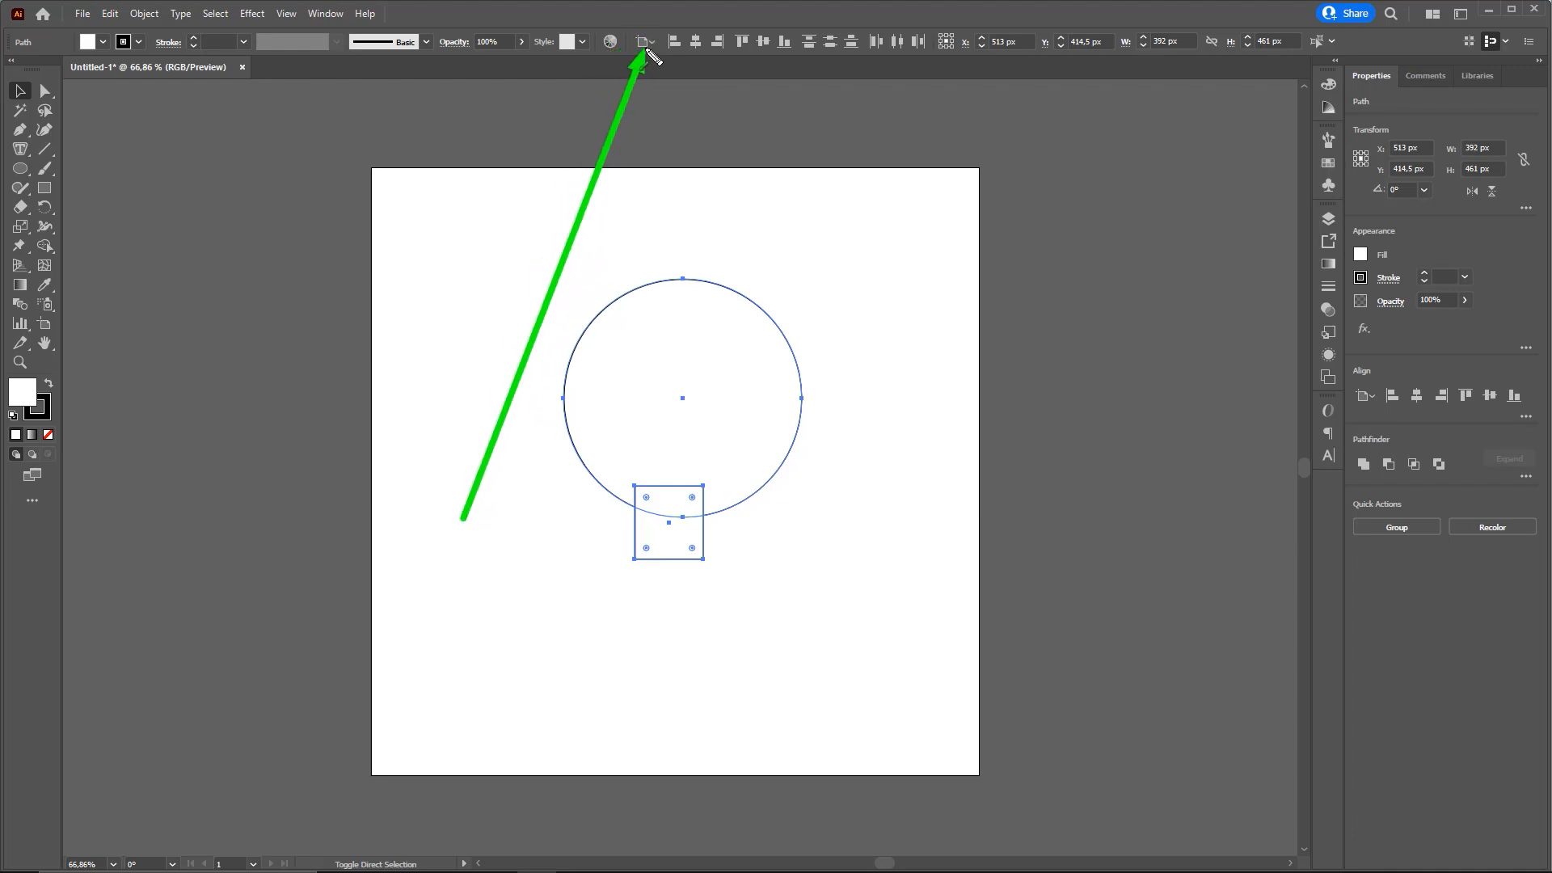
click(643, 42)
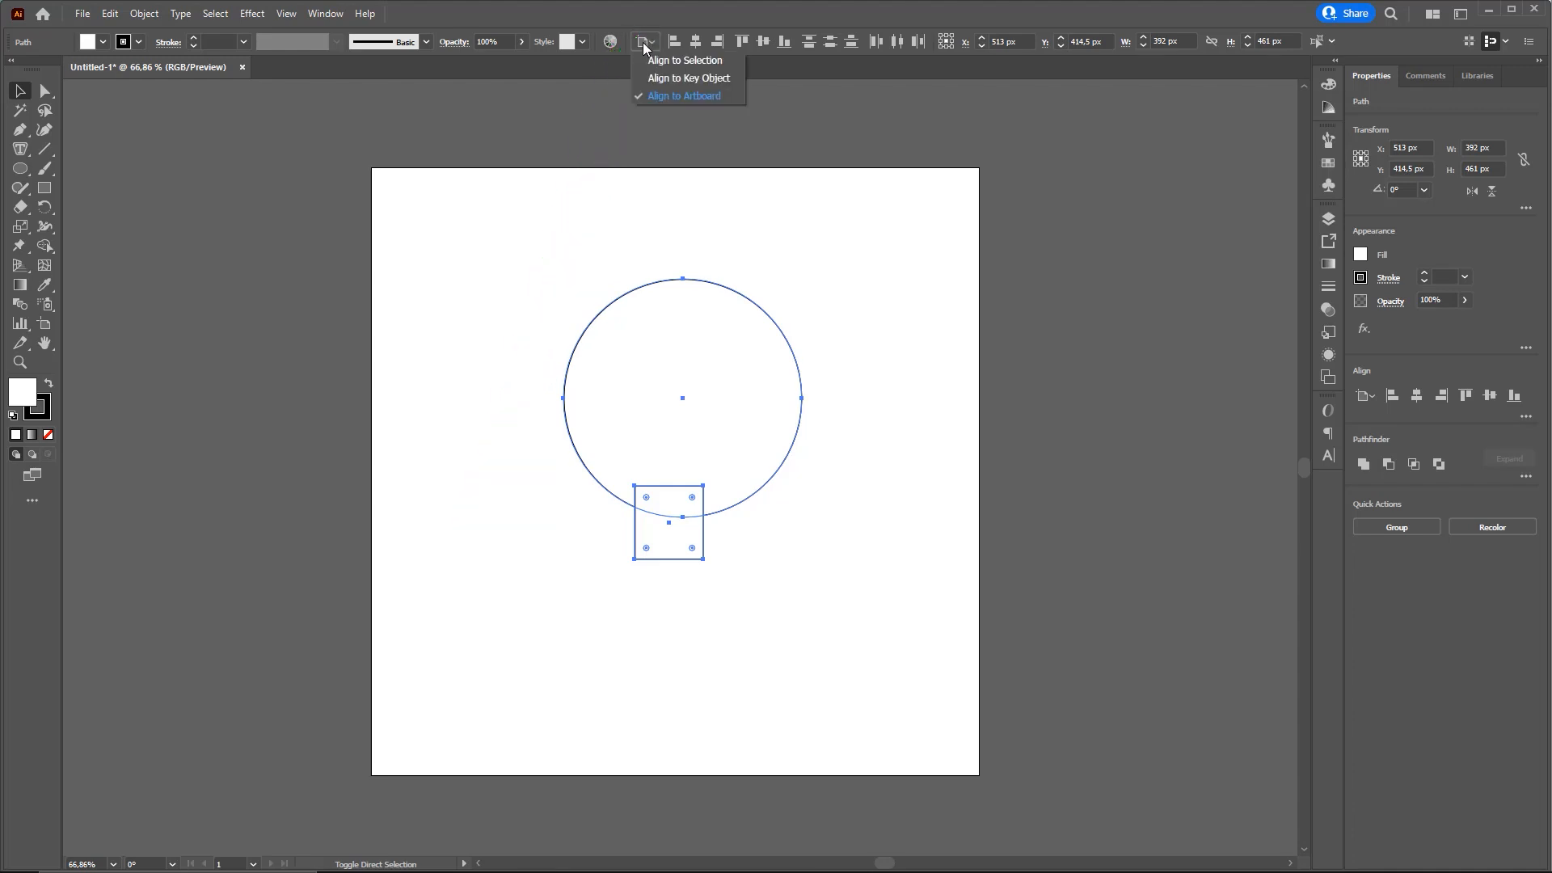
click(689, 95)
drag(649, 202, 699, 56)
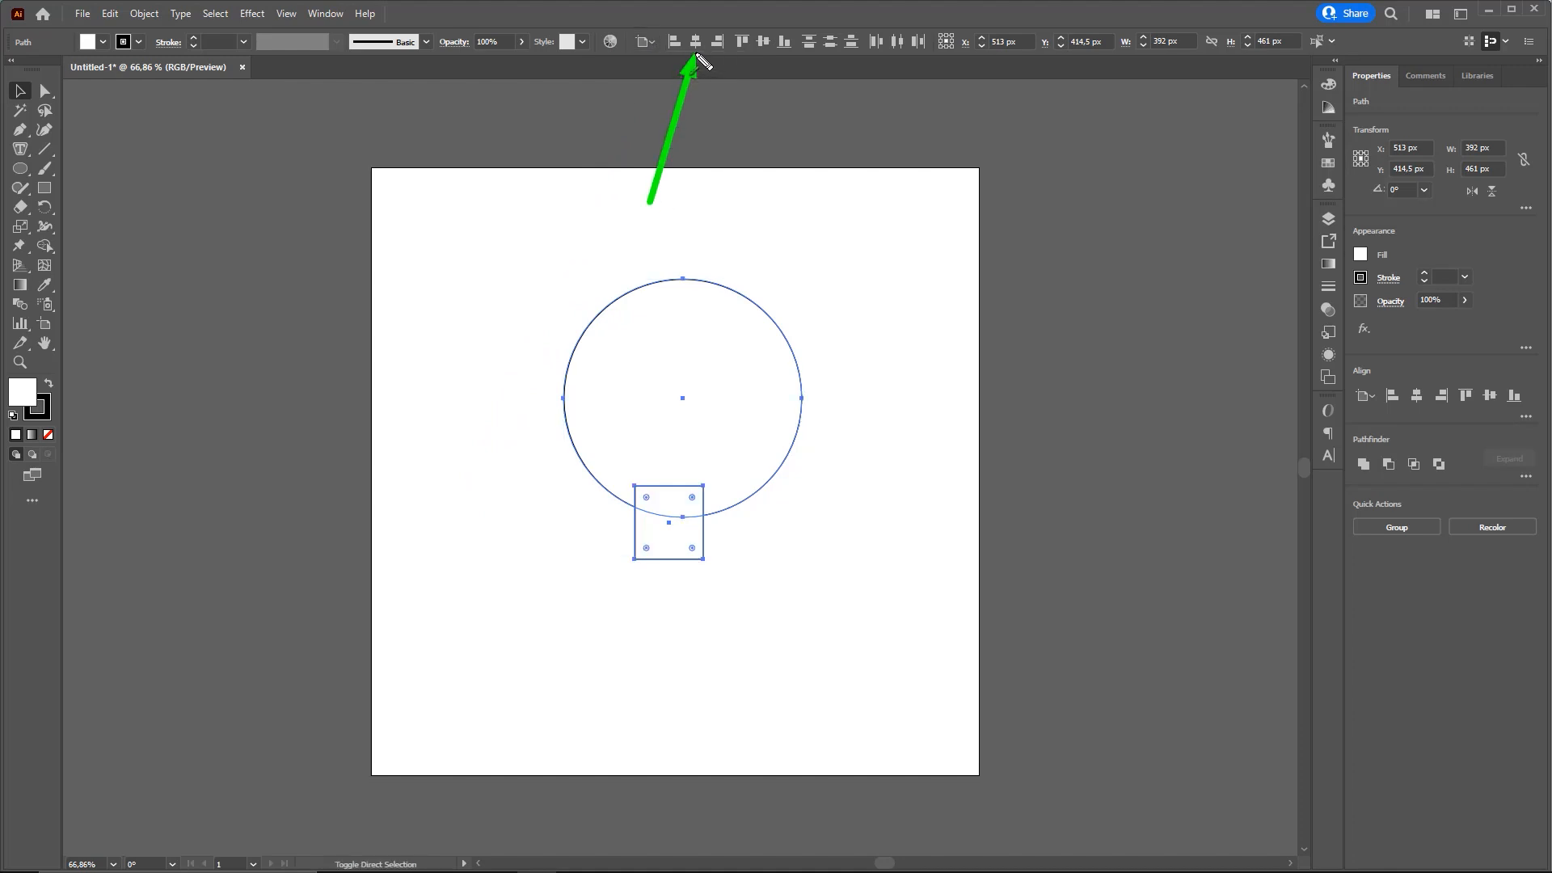
click(695, 42)
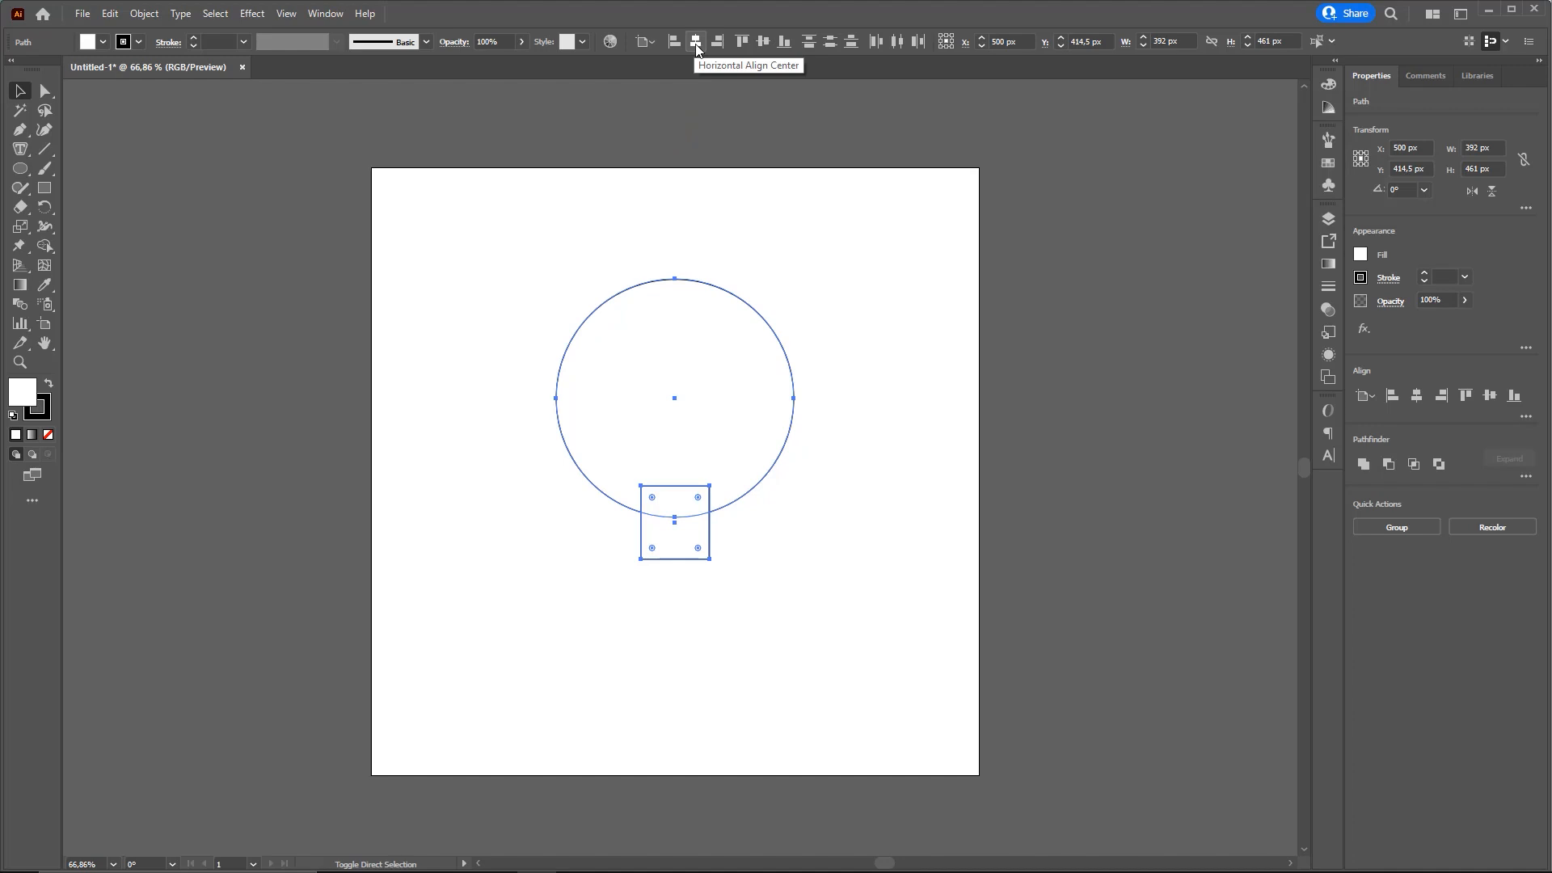
key(ctrl+2)
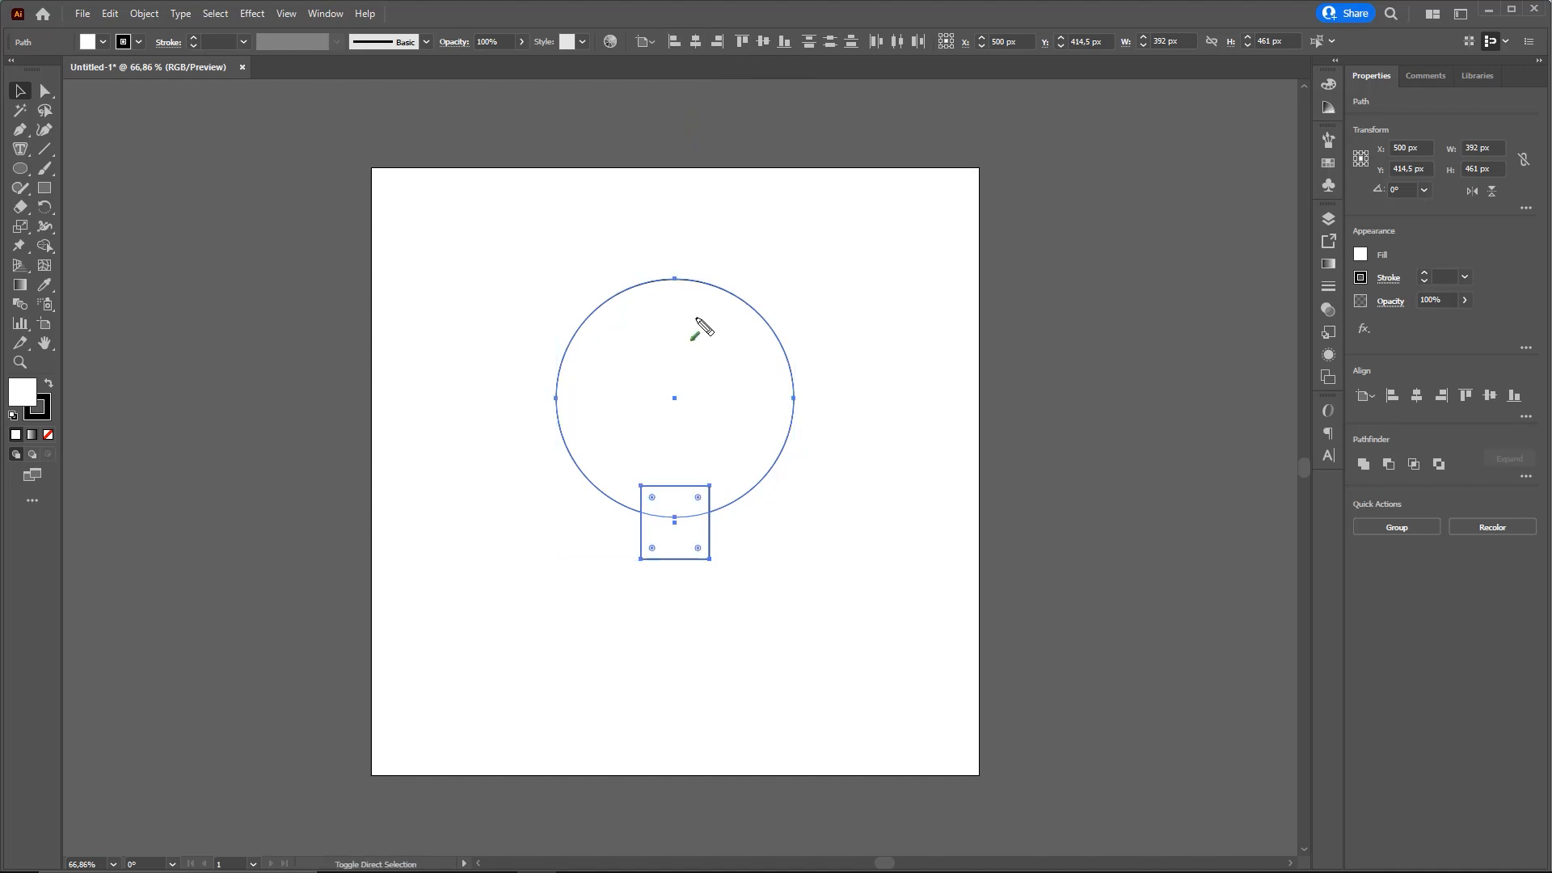
mouse_move(681, 184)
mouse_down()
mouse_move(678, 443)
mouse_move(697, 534)
mouse_move(699, 350)
mouse_up()
drag(711, 235, 692, 267)
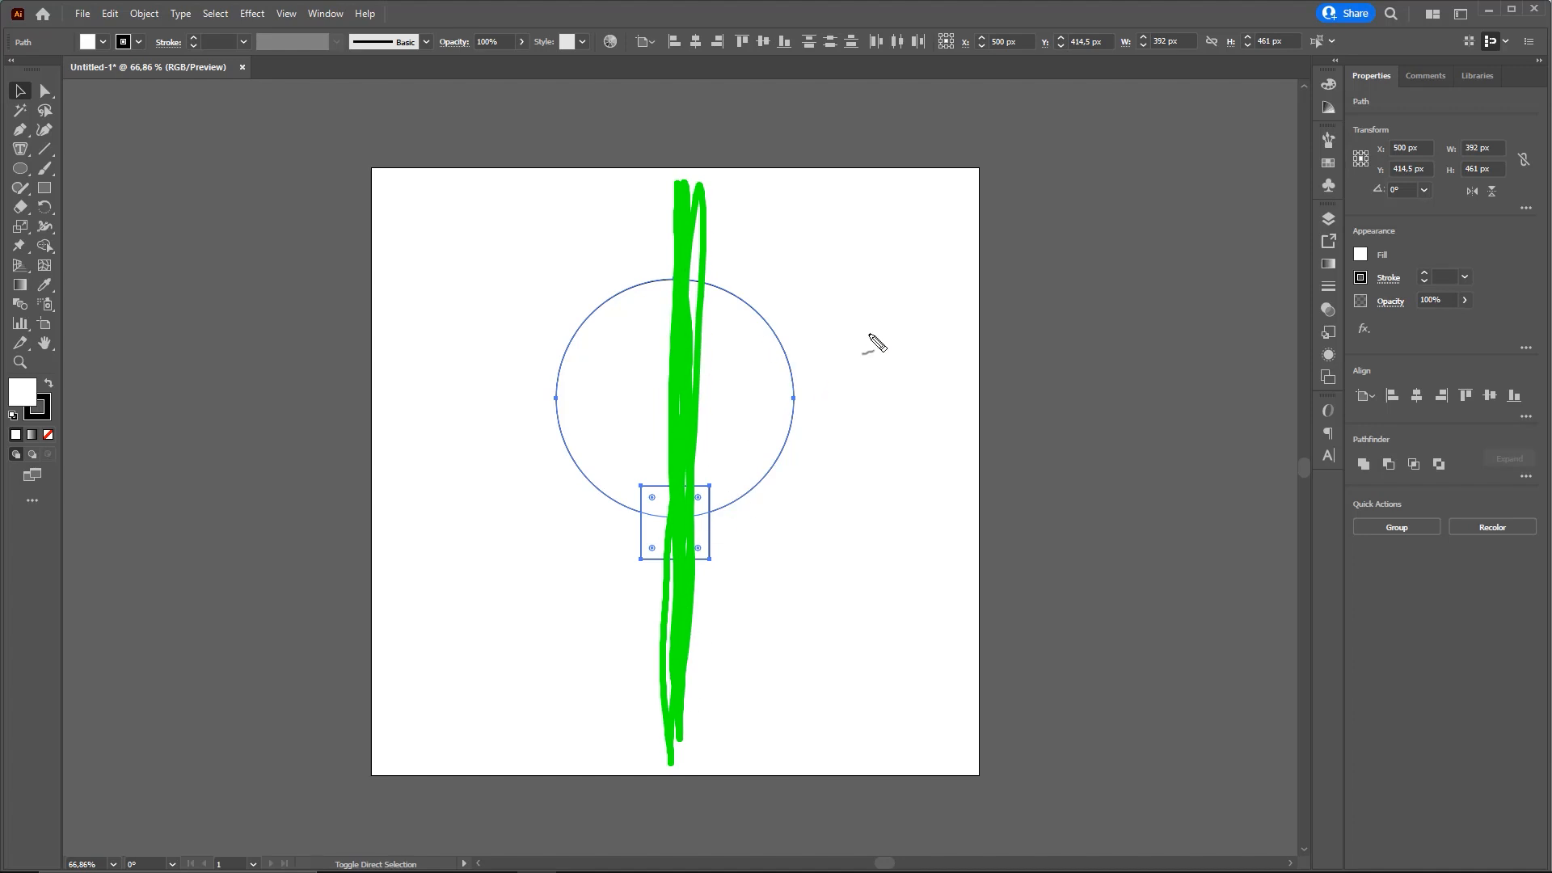
key(Escape)
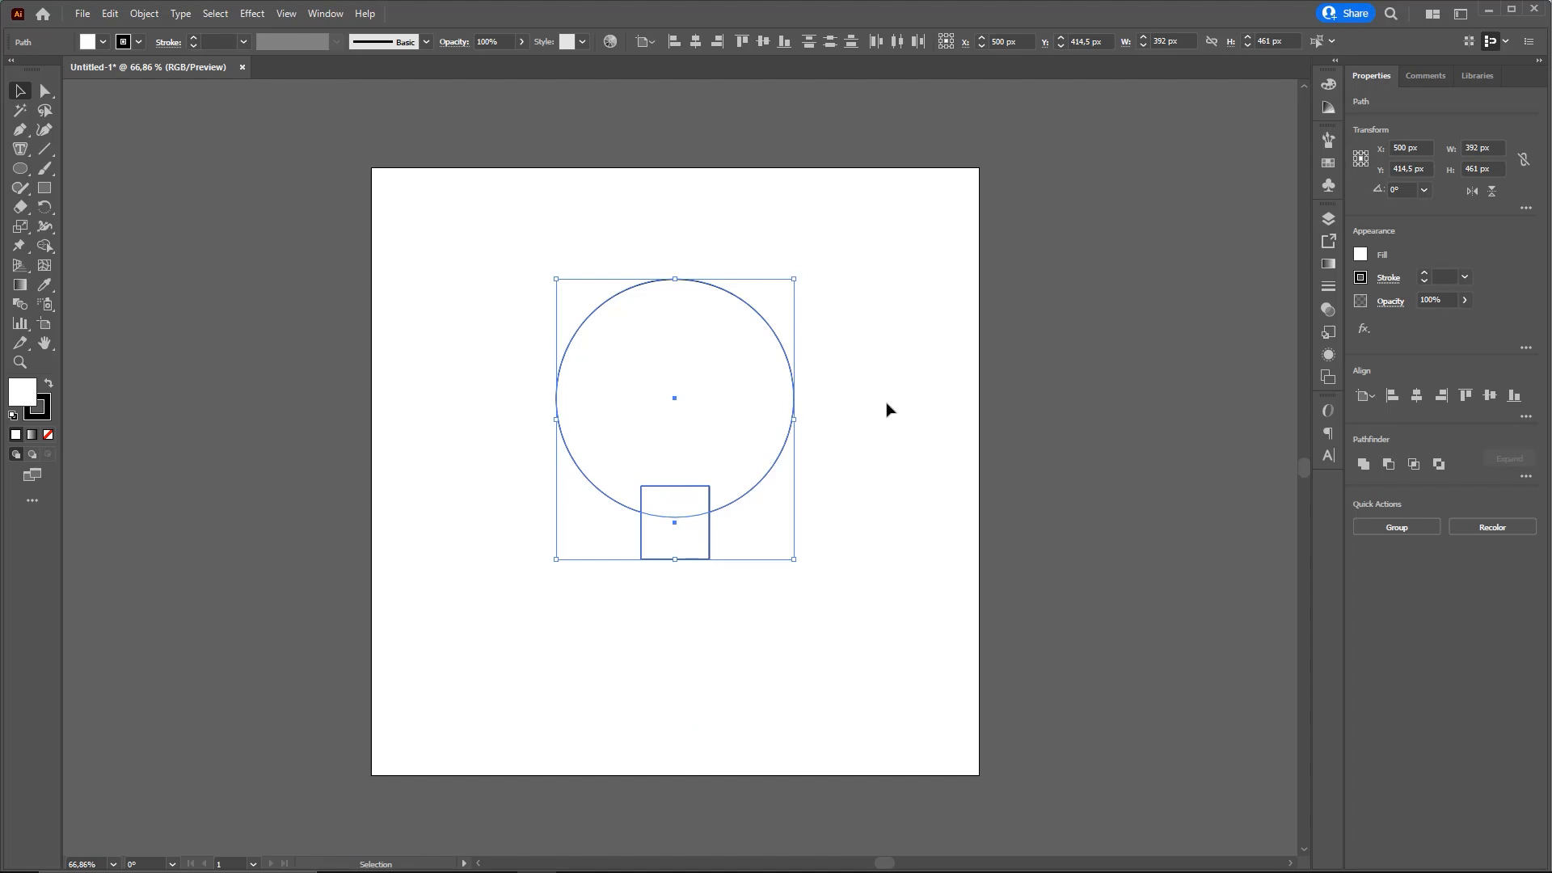
Unite the circle and rectangle into a single bulb outline with Pathfinder and deselect it
key(ctrl)
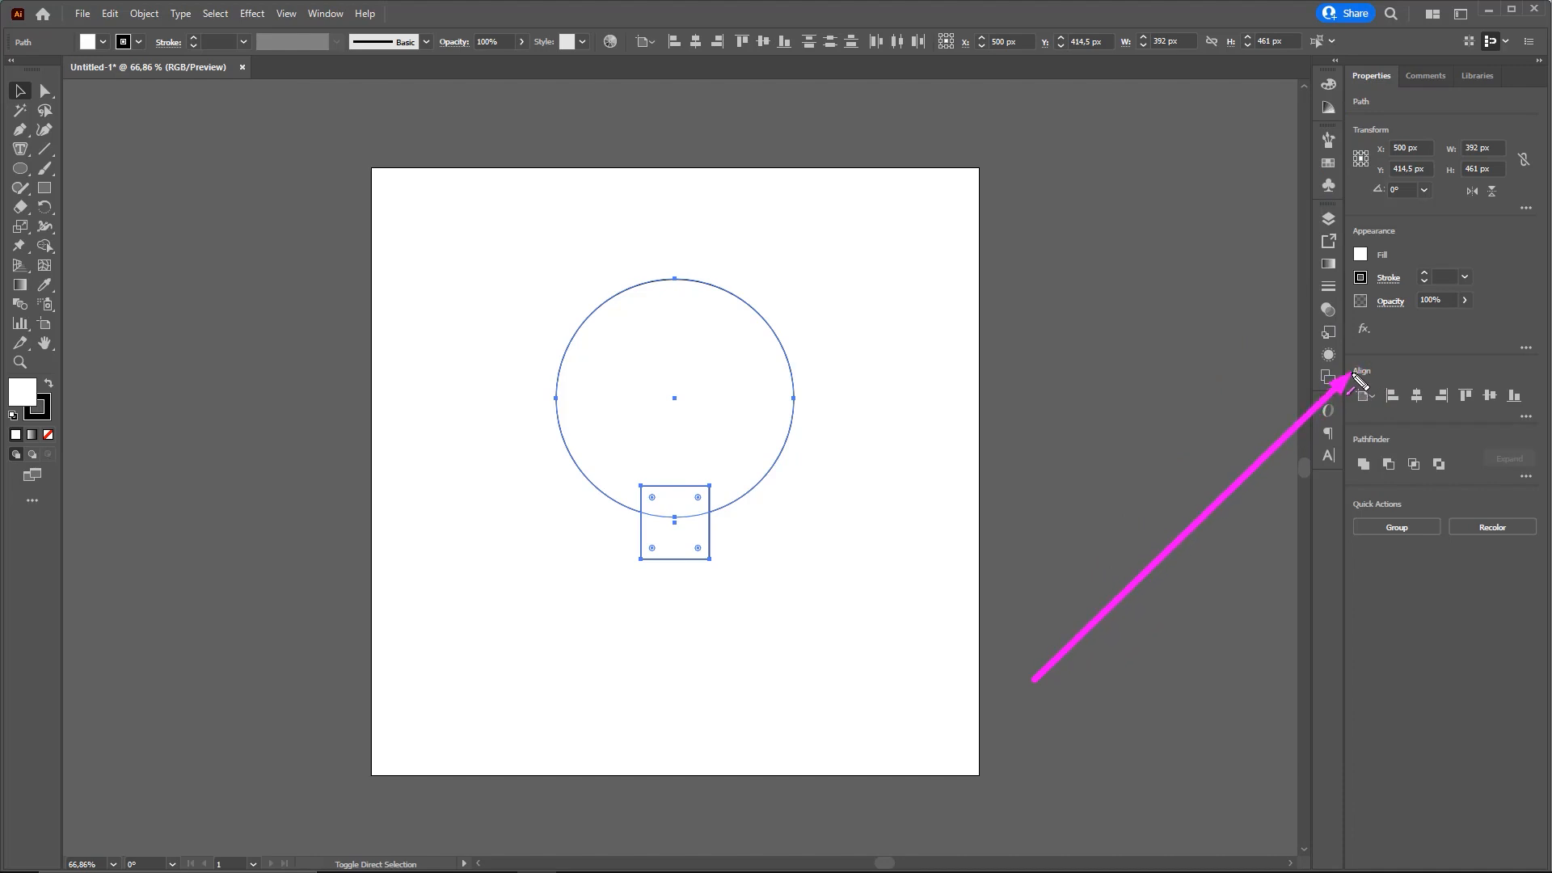
click(1364, 466)
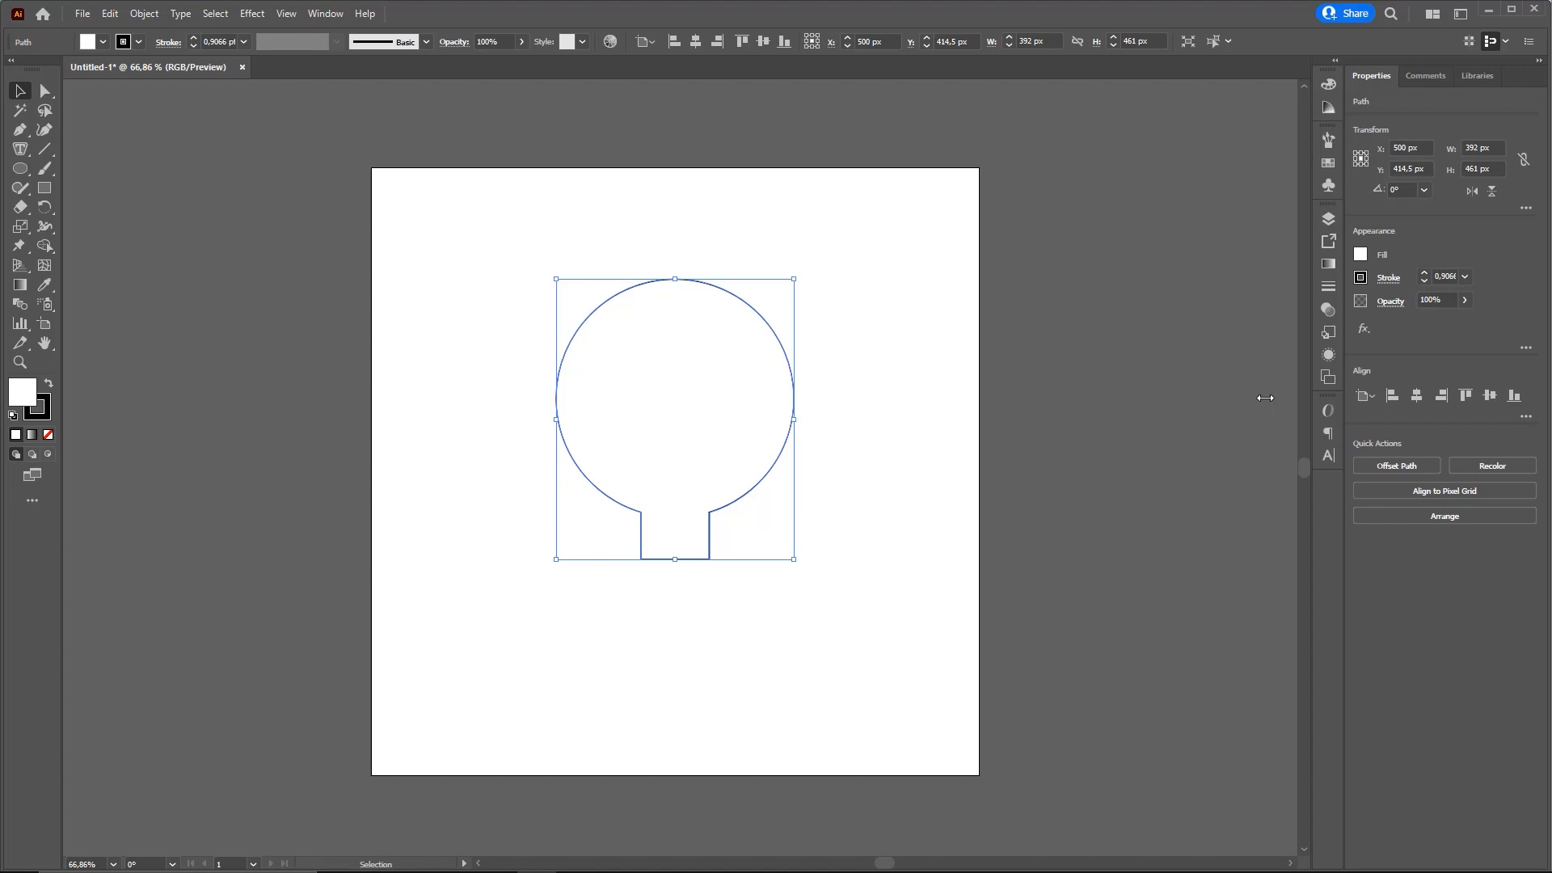
key(ctrl+shift+3)
mouse_move(727, 508)
mouse_down()
mouse_move(782, 468)
mouse_move(712, 285)
mouse_move(553, 411)
mouse_move(662, 576)
mouse_move(803, 416)
mouse_up()
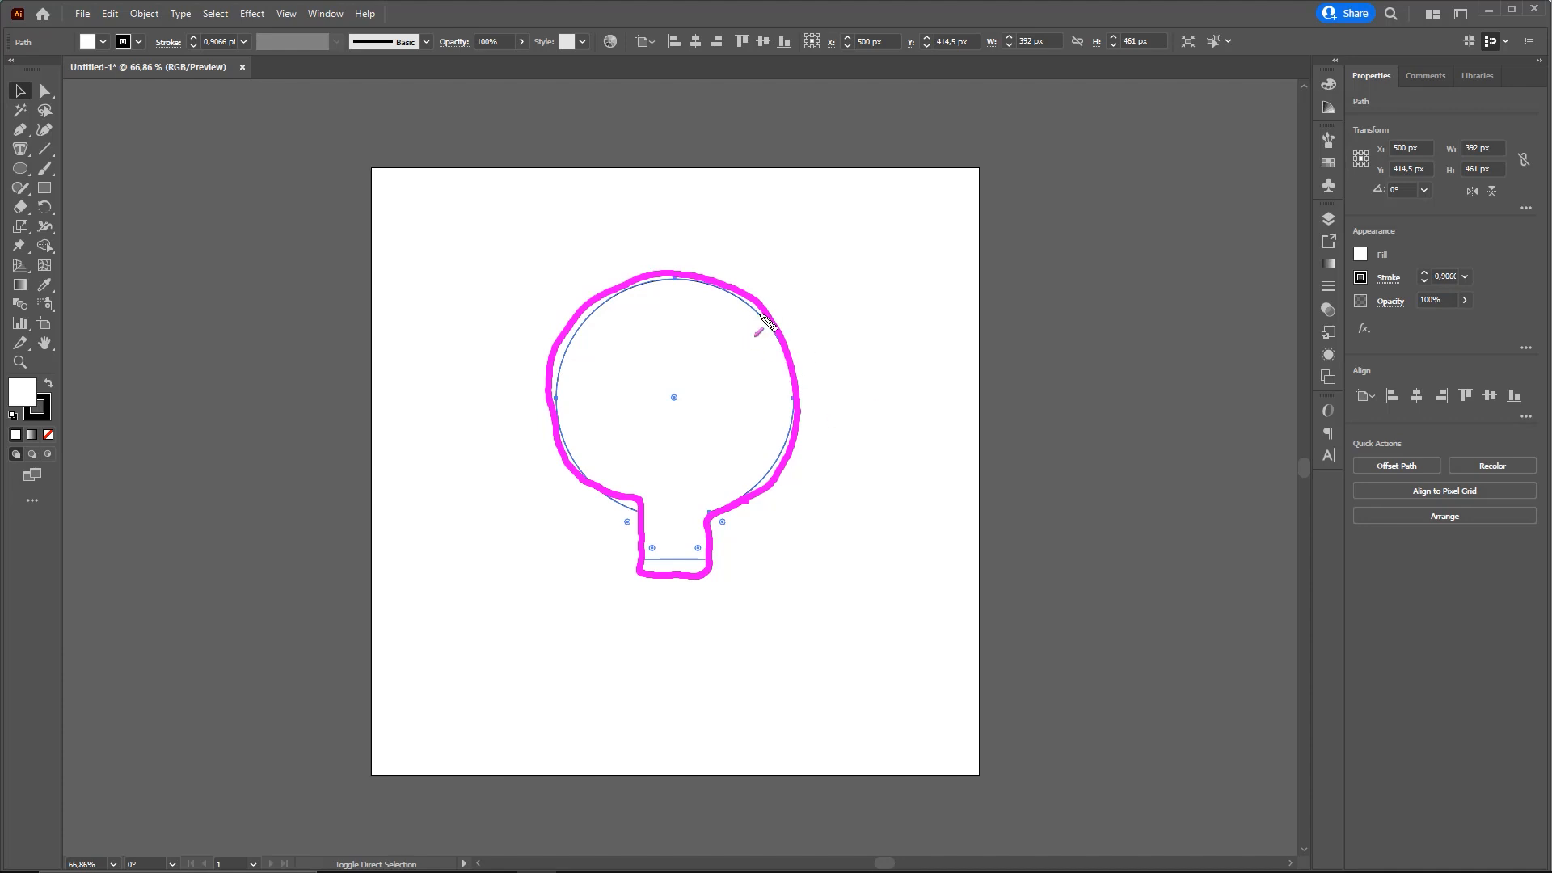
key(ctrl+z)
drag(974, 648, 712, 518)
mouse_move(520, 675)
mouse_down()
mouse_move(608, 521)
mouse_move(638, 524)
mouse_up()
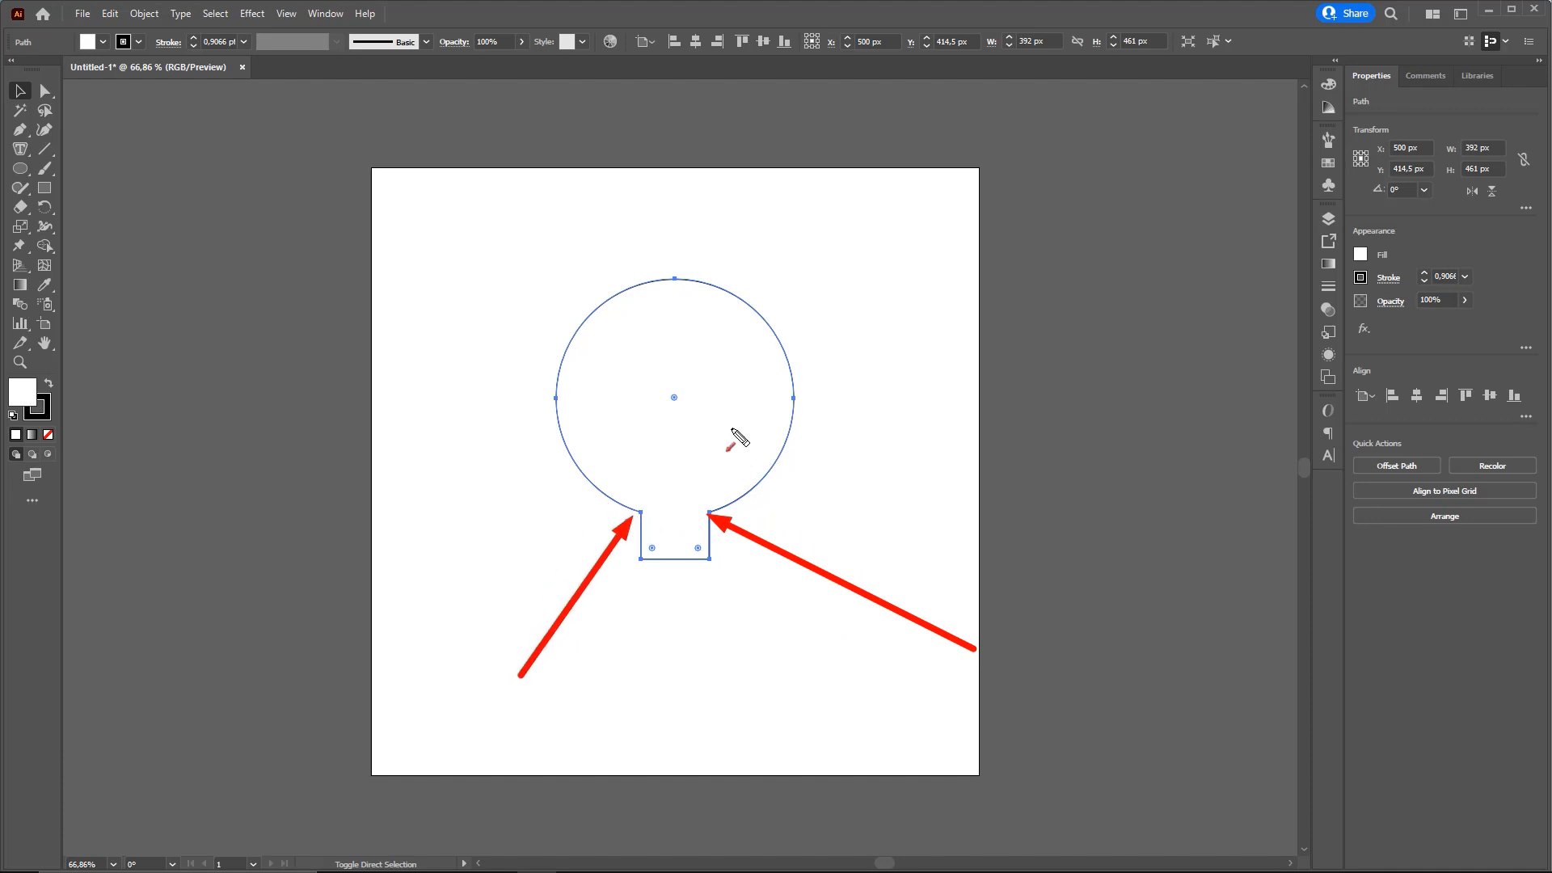
key(Escape)
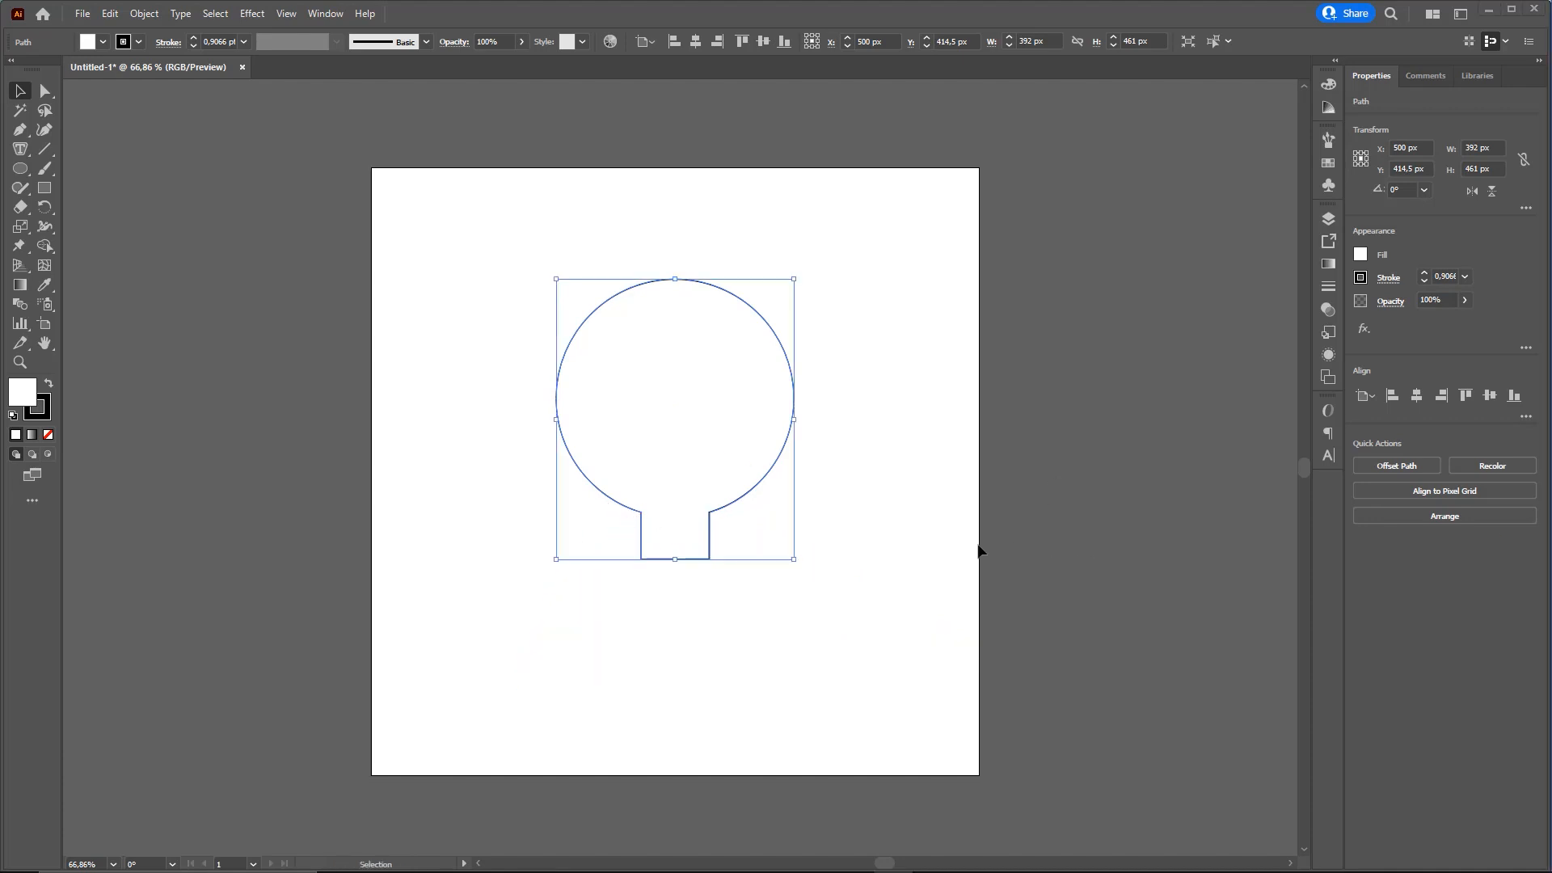
click(991, 541)
Switch to the Direct Selection tool for editing individual anchor points of the outline
key(ctrl+2)
mouse_move(469, 548)
mouse_down()
mouse_move(208, 232)
mouse_move(48, 103)
mouse_move(125, 177)
mouse_move(125, 153)
mouse_move(48, 92)
mouse_up()
click(46, 92)
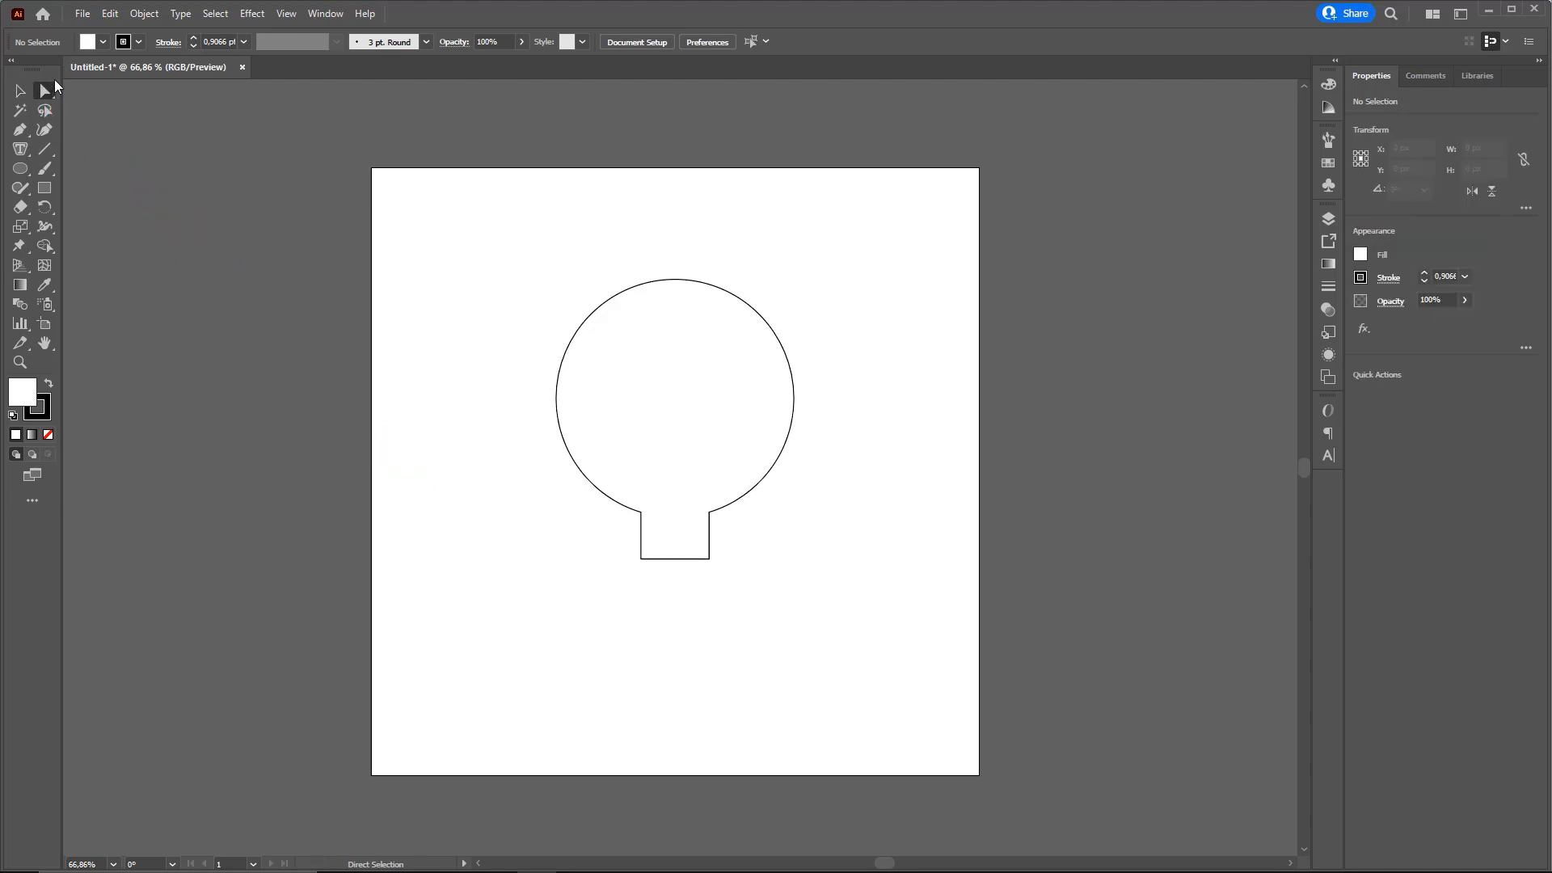
Try moving the two anchor points where the neck meets the circle, and undo the moves
mouse_move(241, 343)
mouse_down()
mouse_move(40, 89)
mouse_move(97, 84)
mouse_move(400, 197)
mouse_move(179, 147)
mouse_move(42, 91)
mouse_move(711, 409)
mouse_move(661, 509)
mouse_move(566, 485)
mouse_move(645, 517)
mouse_up()
key(Escape)
drag(645, 517, 600, 506)
key(ctrl+z)
mouse_move(712, 514)
mouse_down()
mouse_move(765, 515)
mouse_move(695, 510)
mouse_up()
key(ctrl+z)
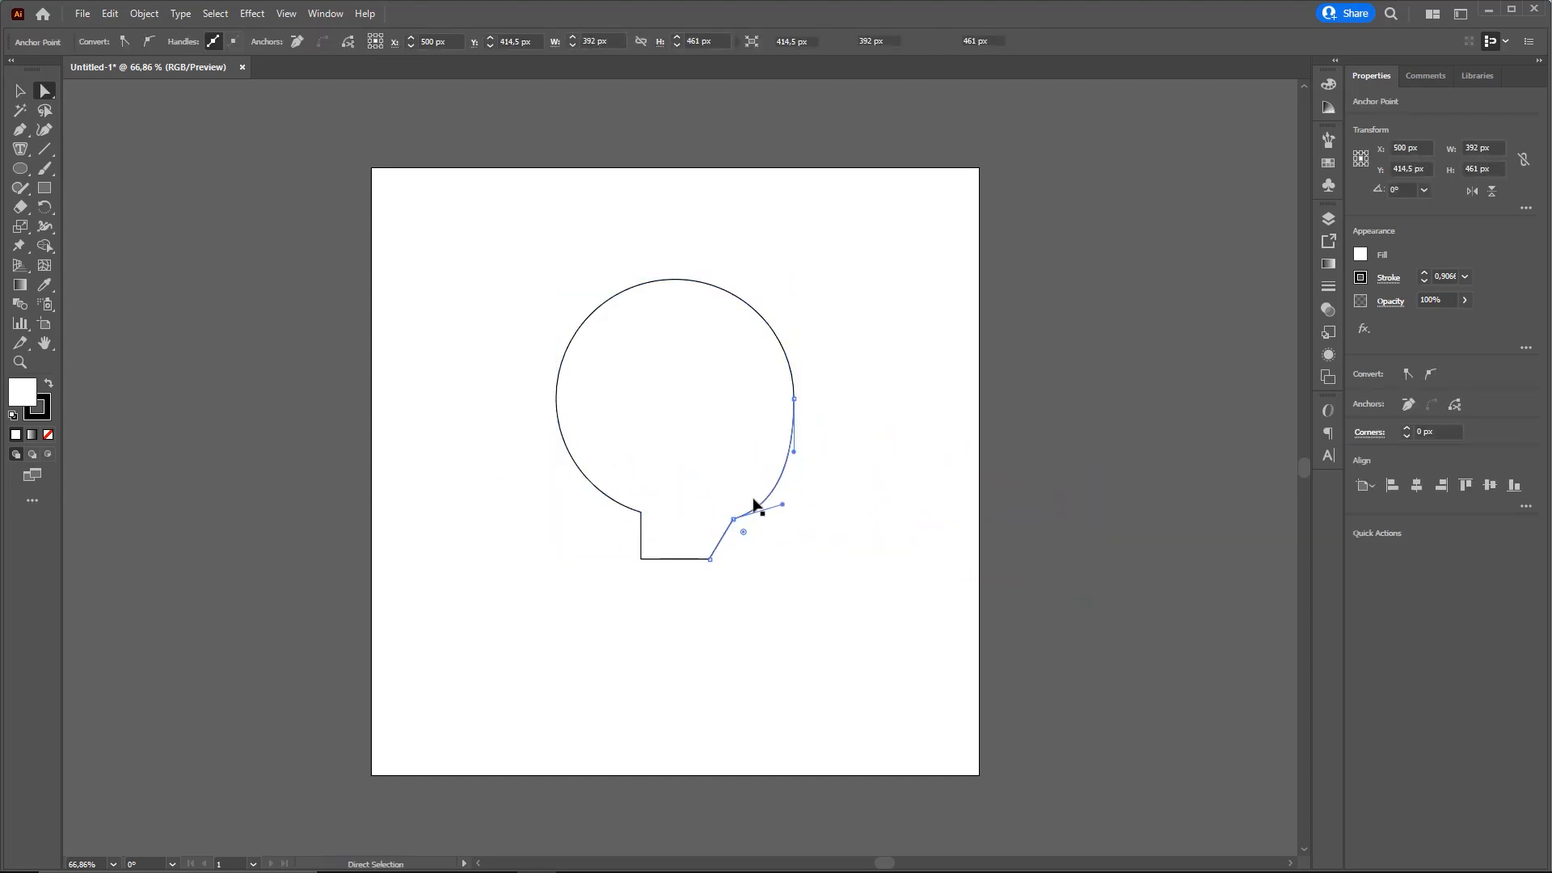
key(ctrl+z)
Round both corners where the neck meets the circle to a radius of about 124 px
click(641, 512)
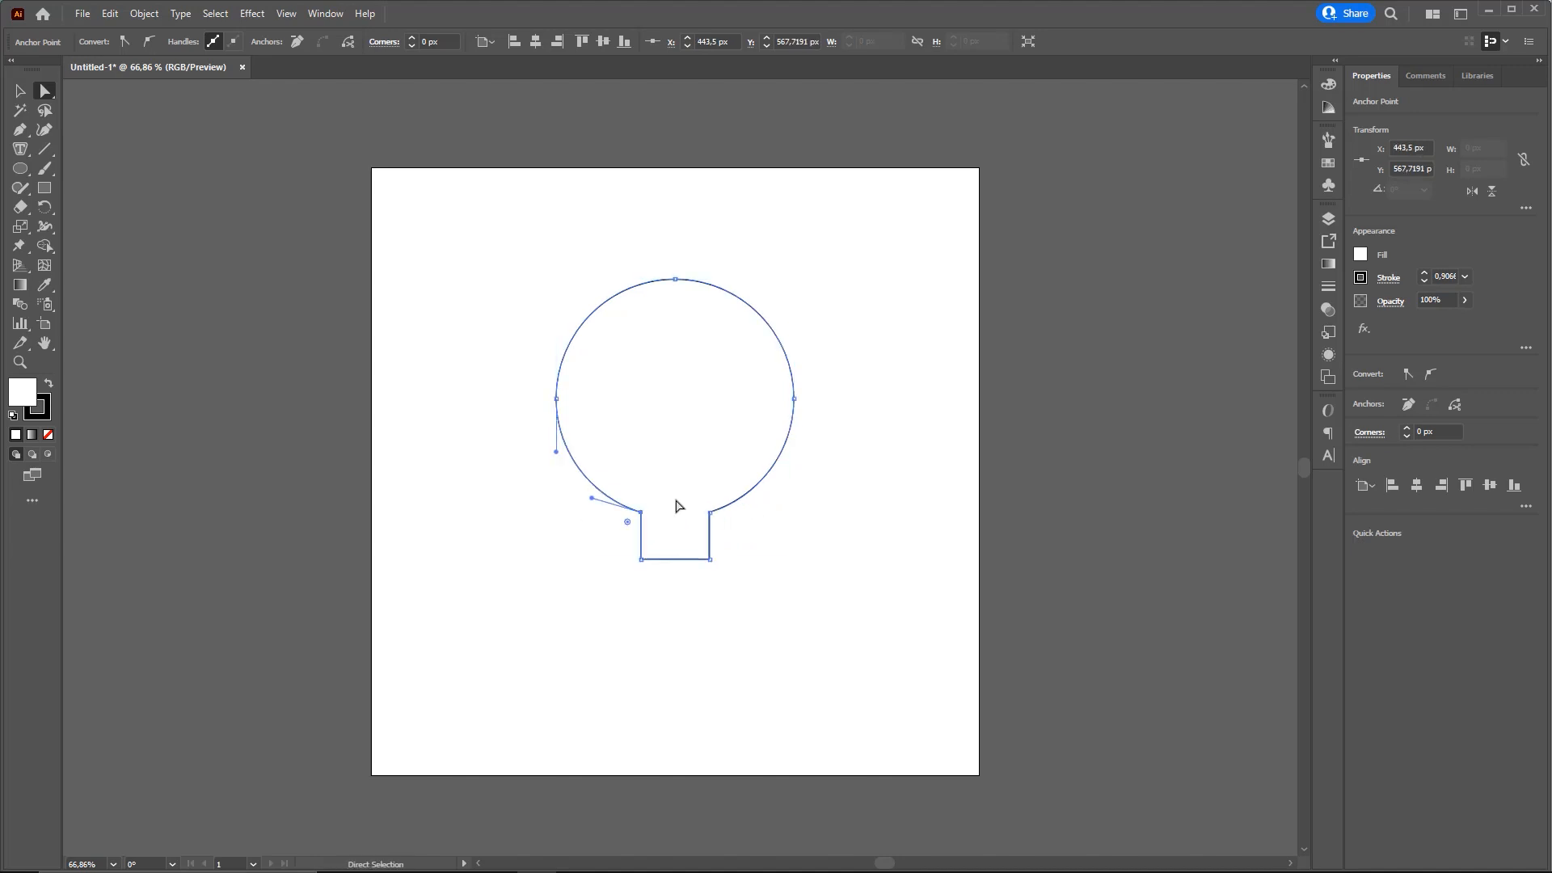
key(ctrl+alt+d)
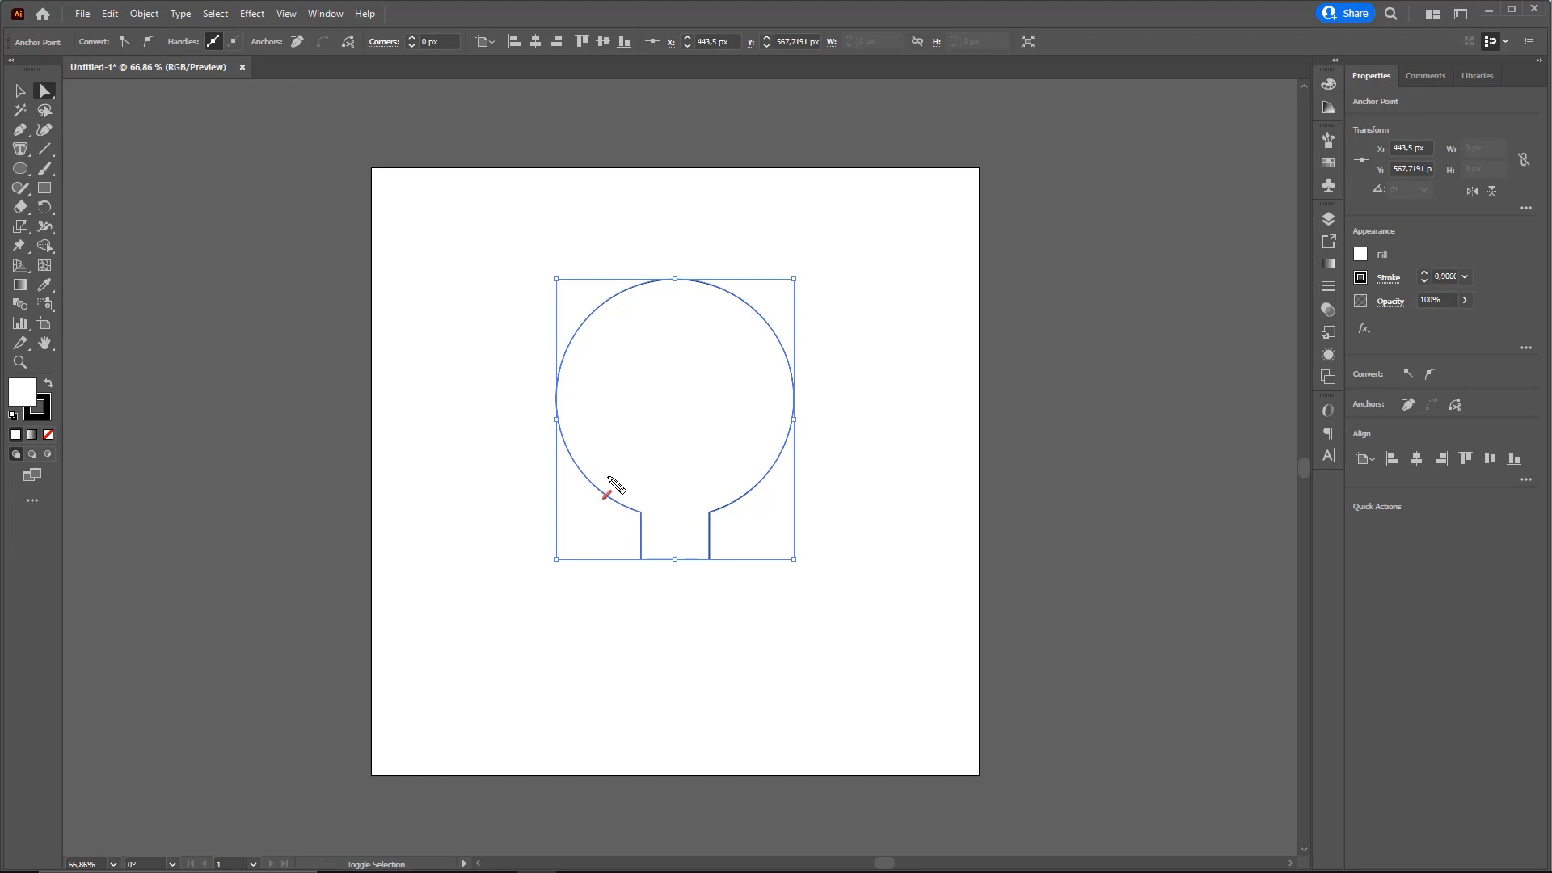
drag(581, 483, 762, 541)
key(Escape)
drag(599, 534, 759, 503)
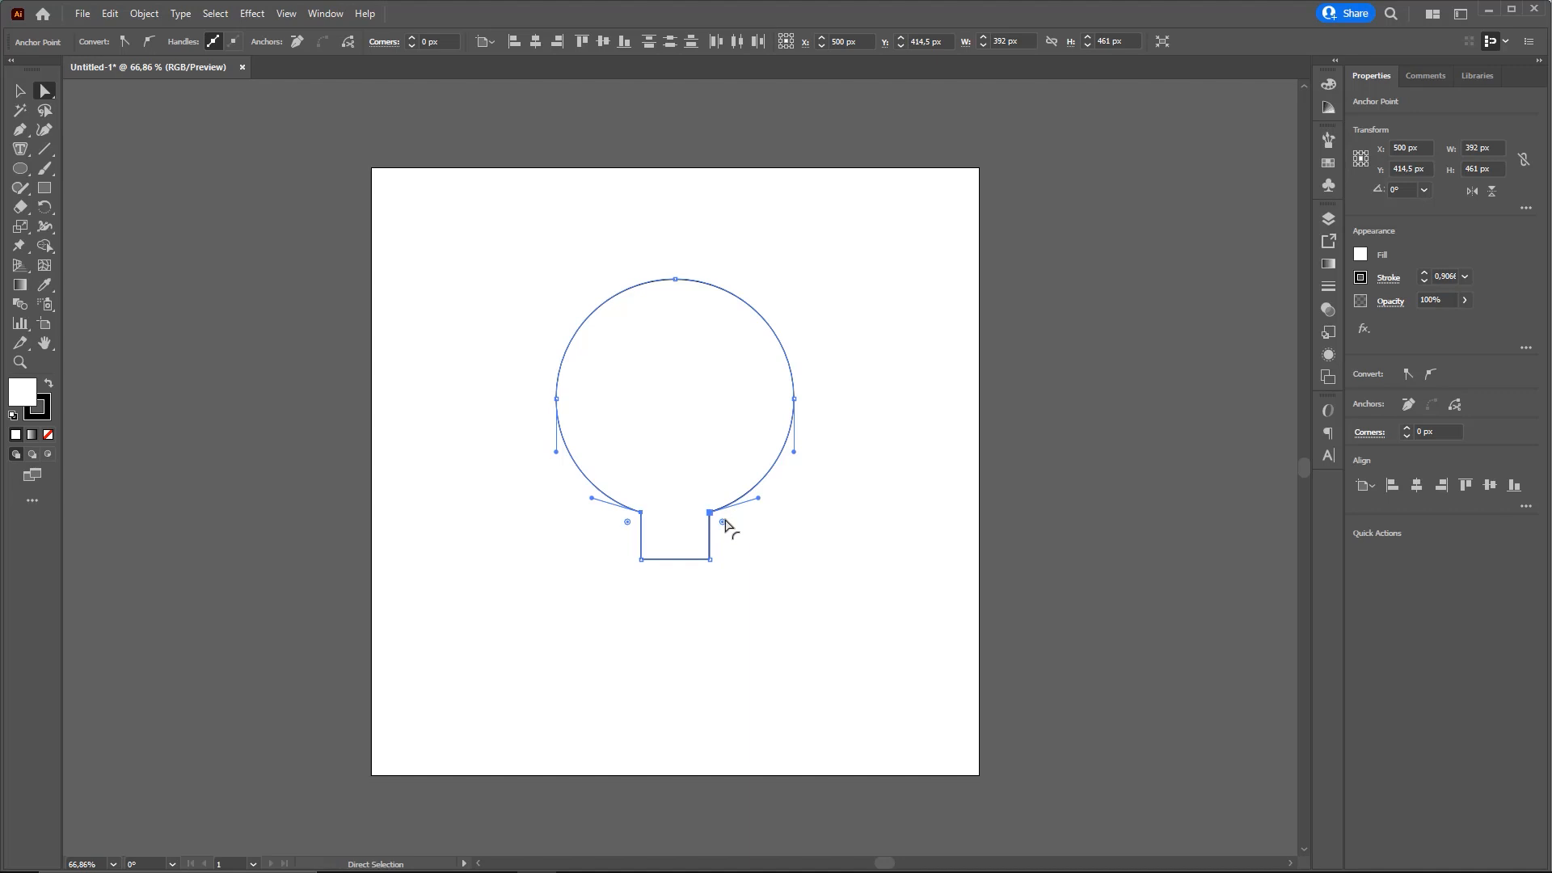
drag(724, 525, 785, 558)
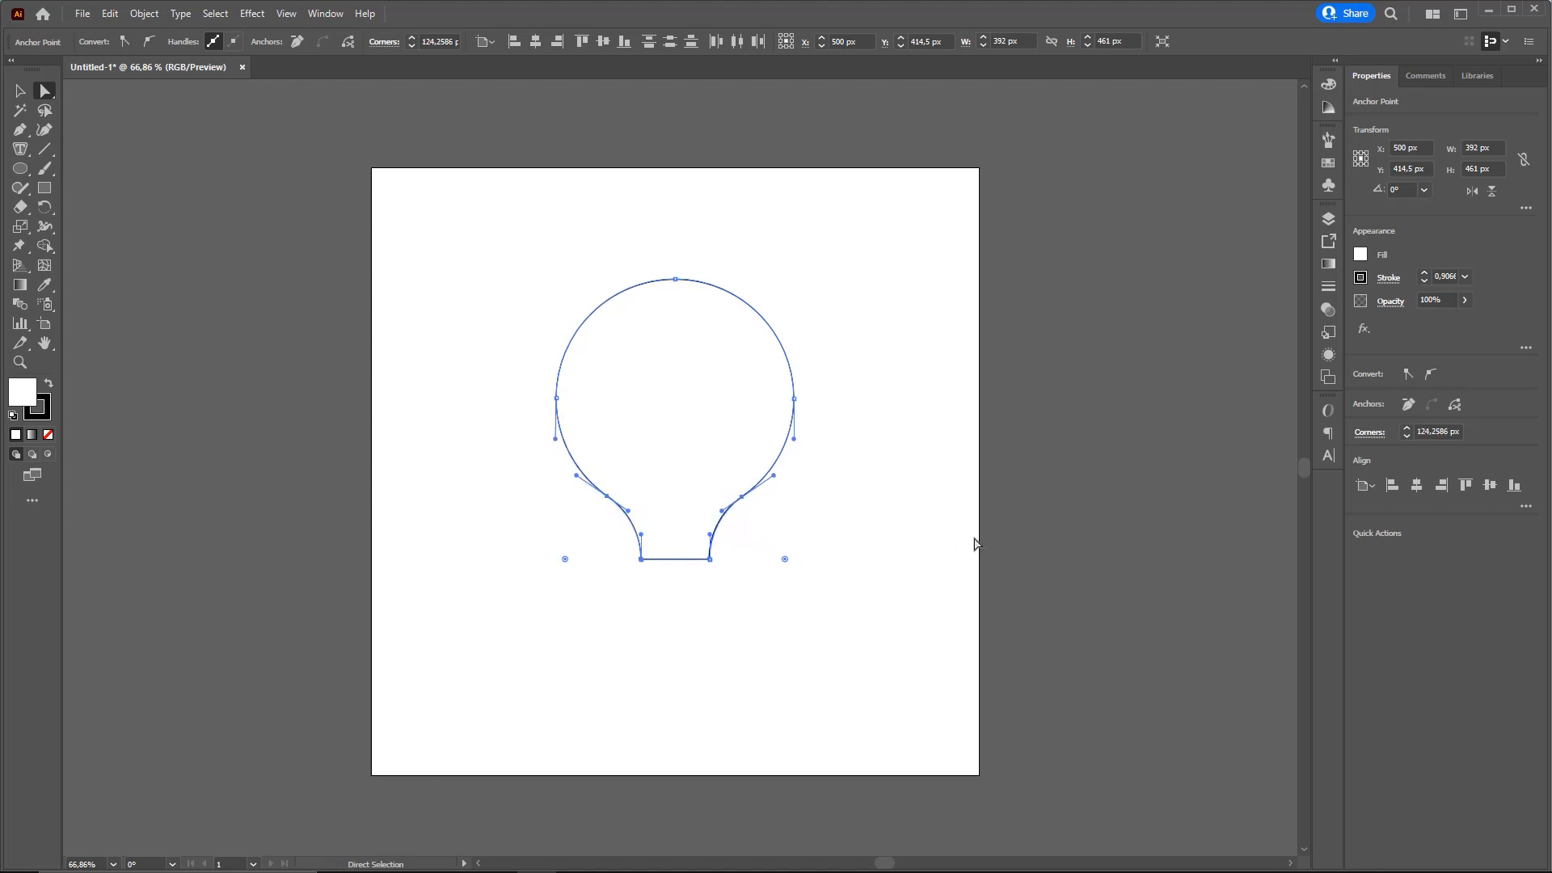
Deselect the bulb outline and draw a rectangle about 128 × 34 px just below its neck
key(v)
click(909, 555)
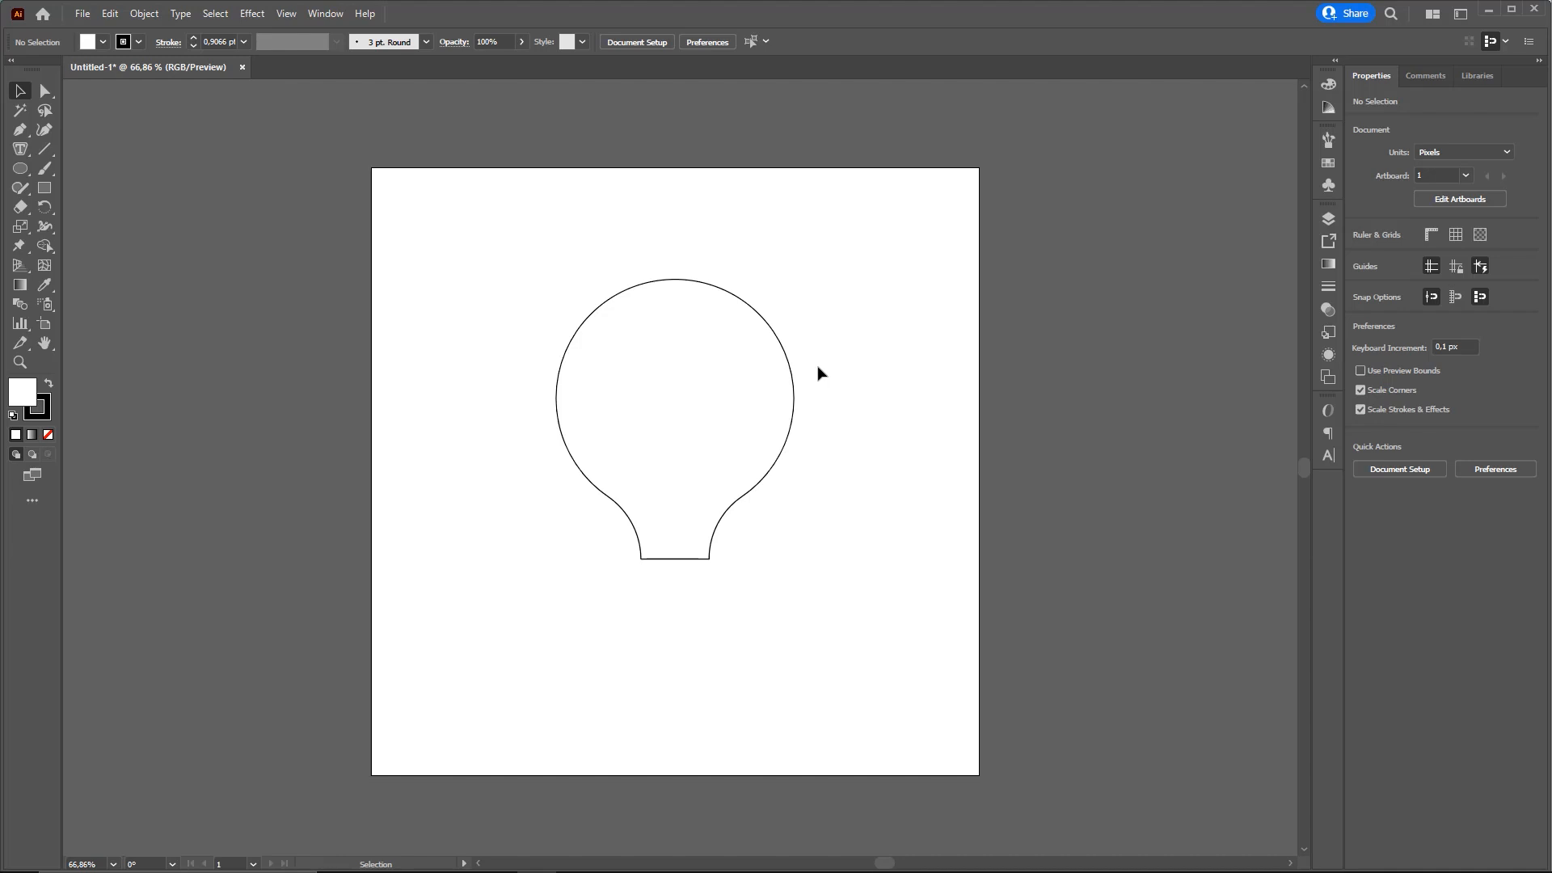
key(n)
mouse_move(710, 558)
mouse_down()
mouse_move(798, 408)
mouse_move(762, 308)
mouse_move(640, 280)
mouse_move(558, 392)
mouse_move(638, 550)
mouse_move(710, 556)
mouse_up()
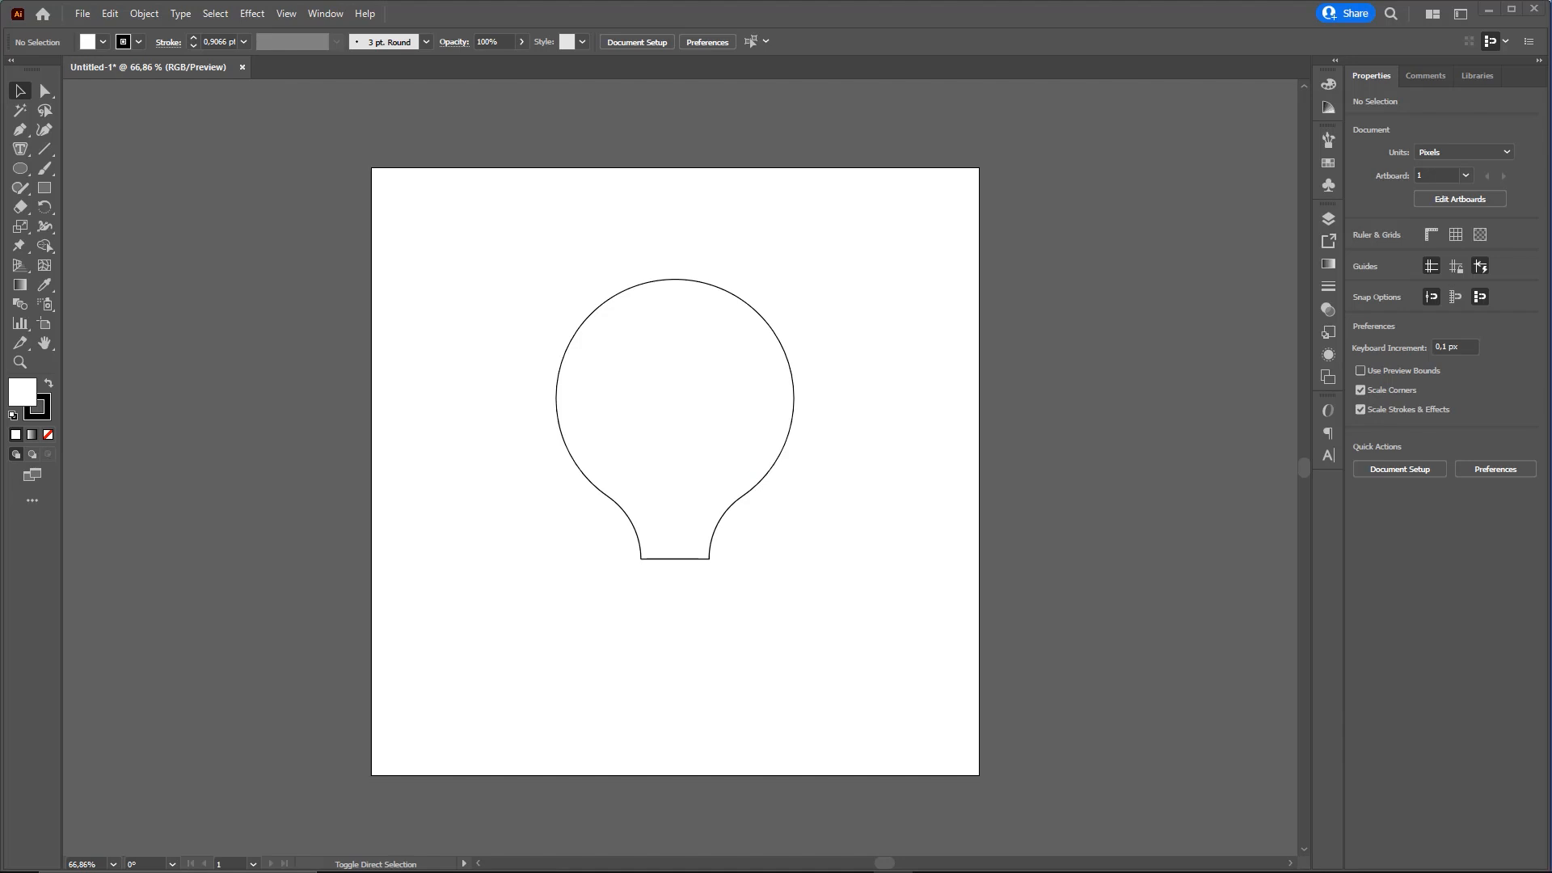
drag(670, 559, 788, 578)
drag(711, 537, 773, 402)
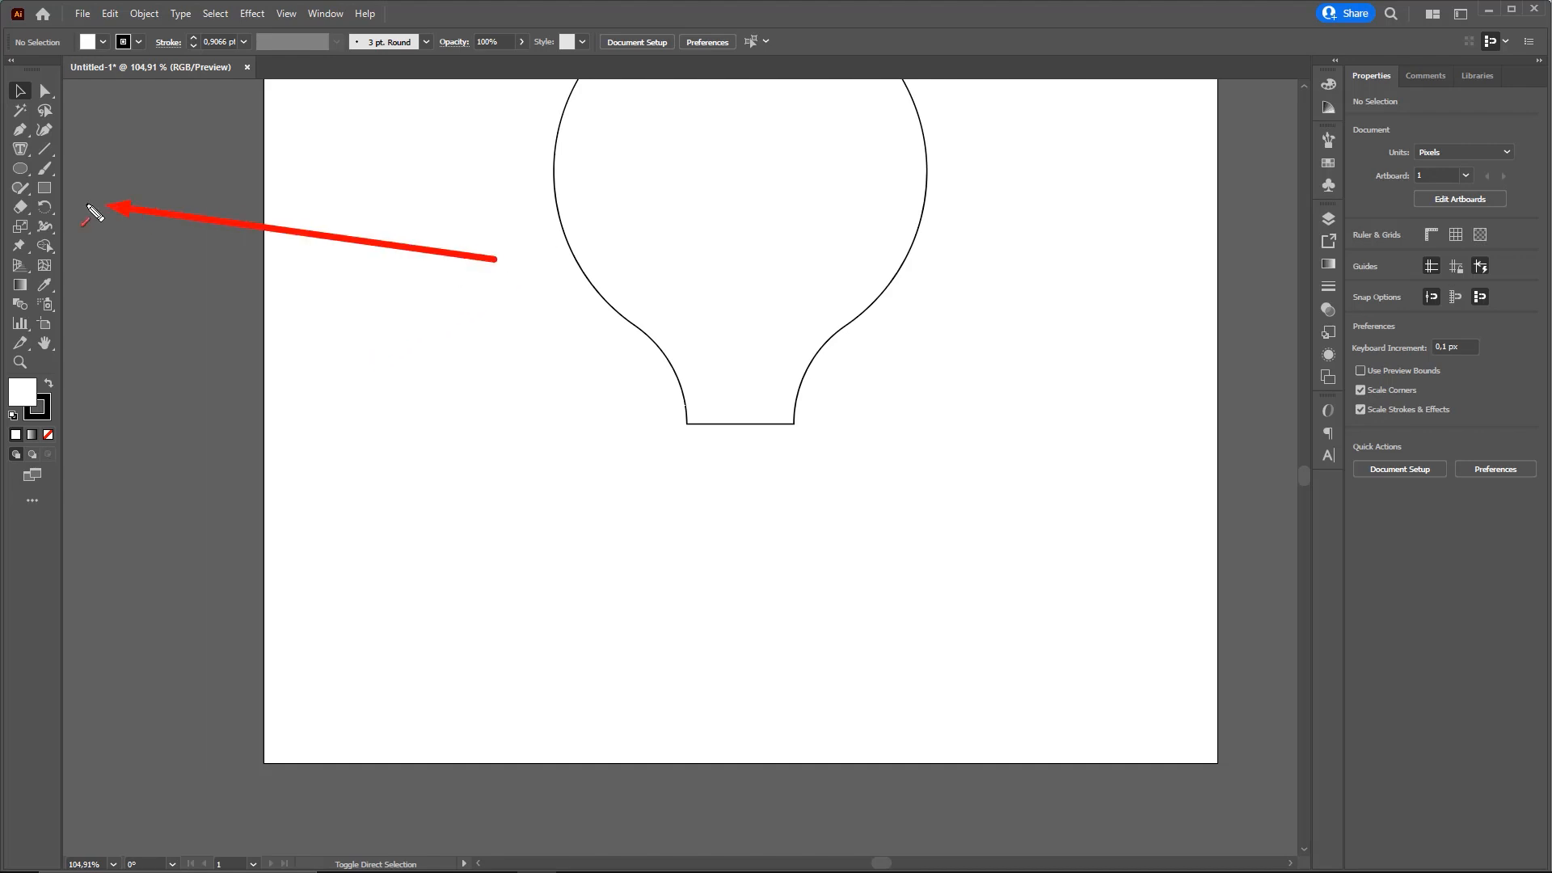
click(44, 191)
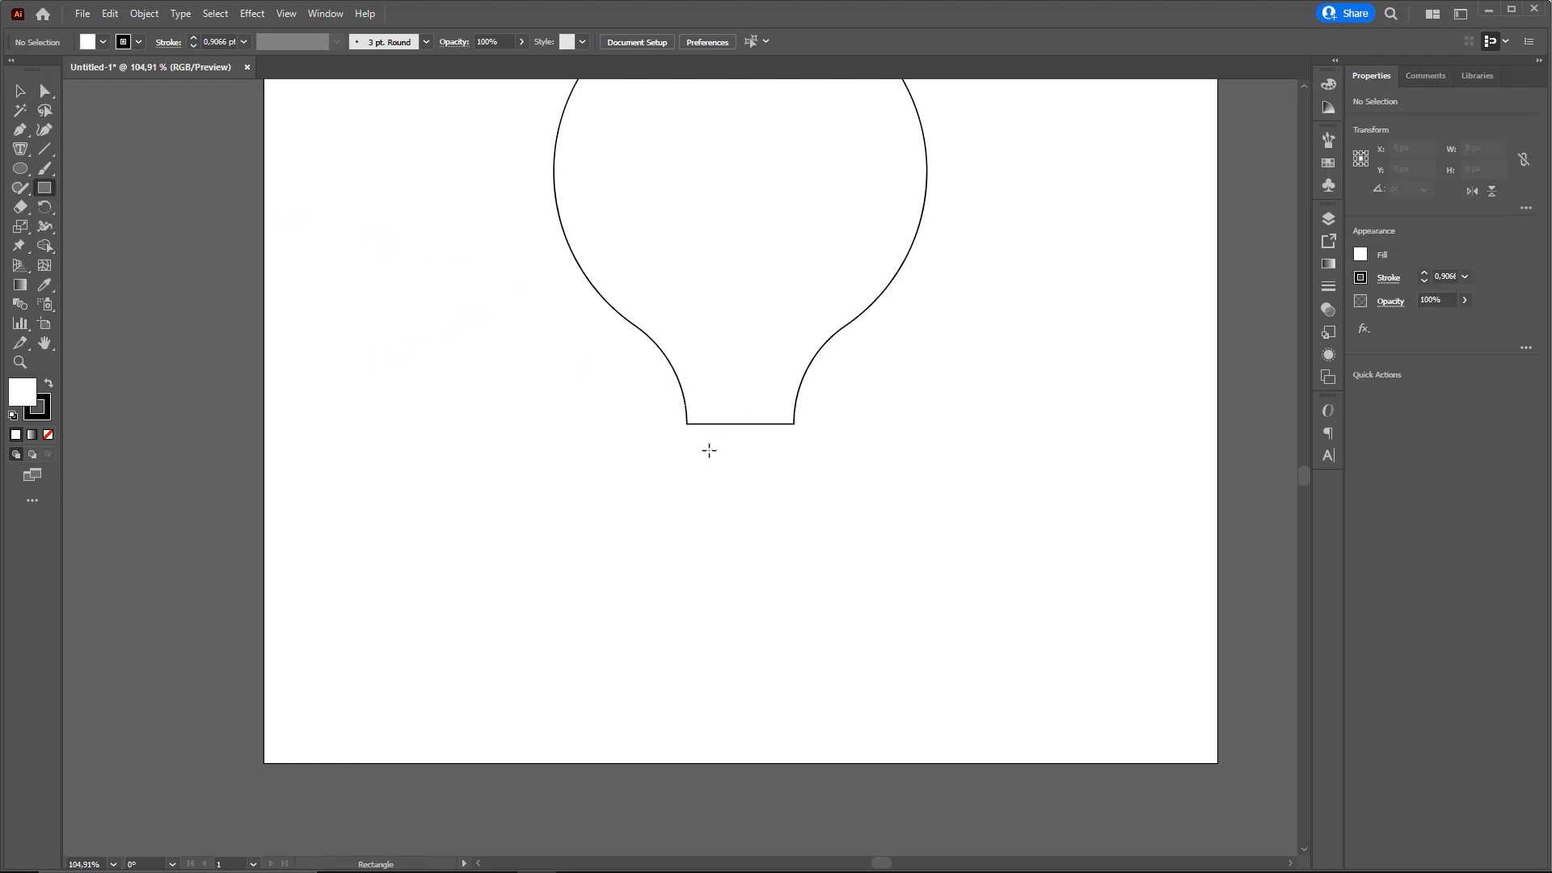
drag(698, 444, 804, 468)
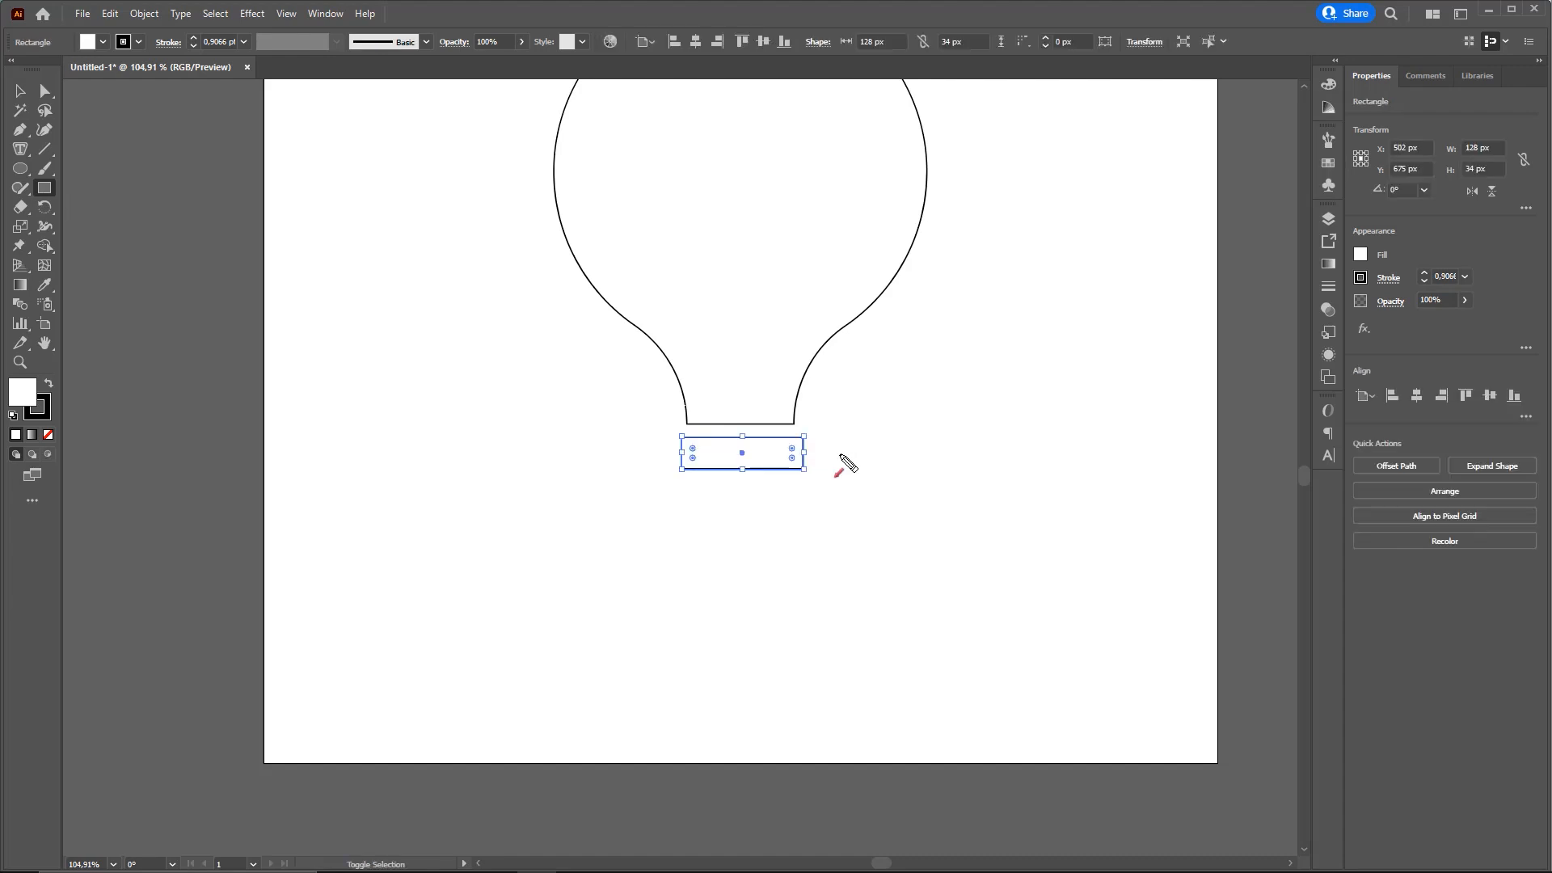
Round all corners of the rectangle below the neck fully, to a radius of 17 px
drag(687, 422, 802, 423)
drag(693, 460, 827, 500)
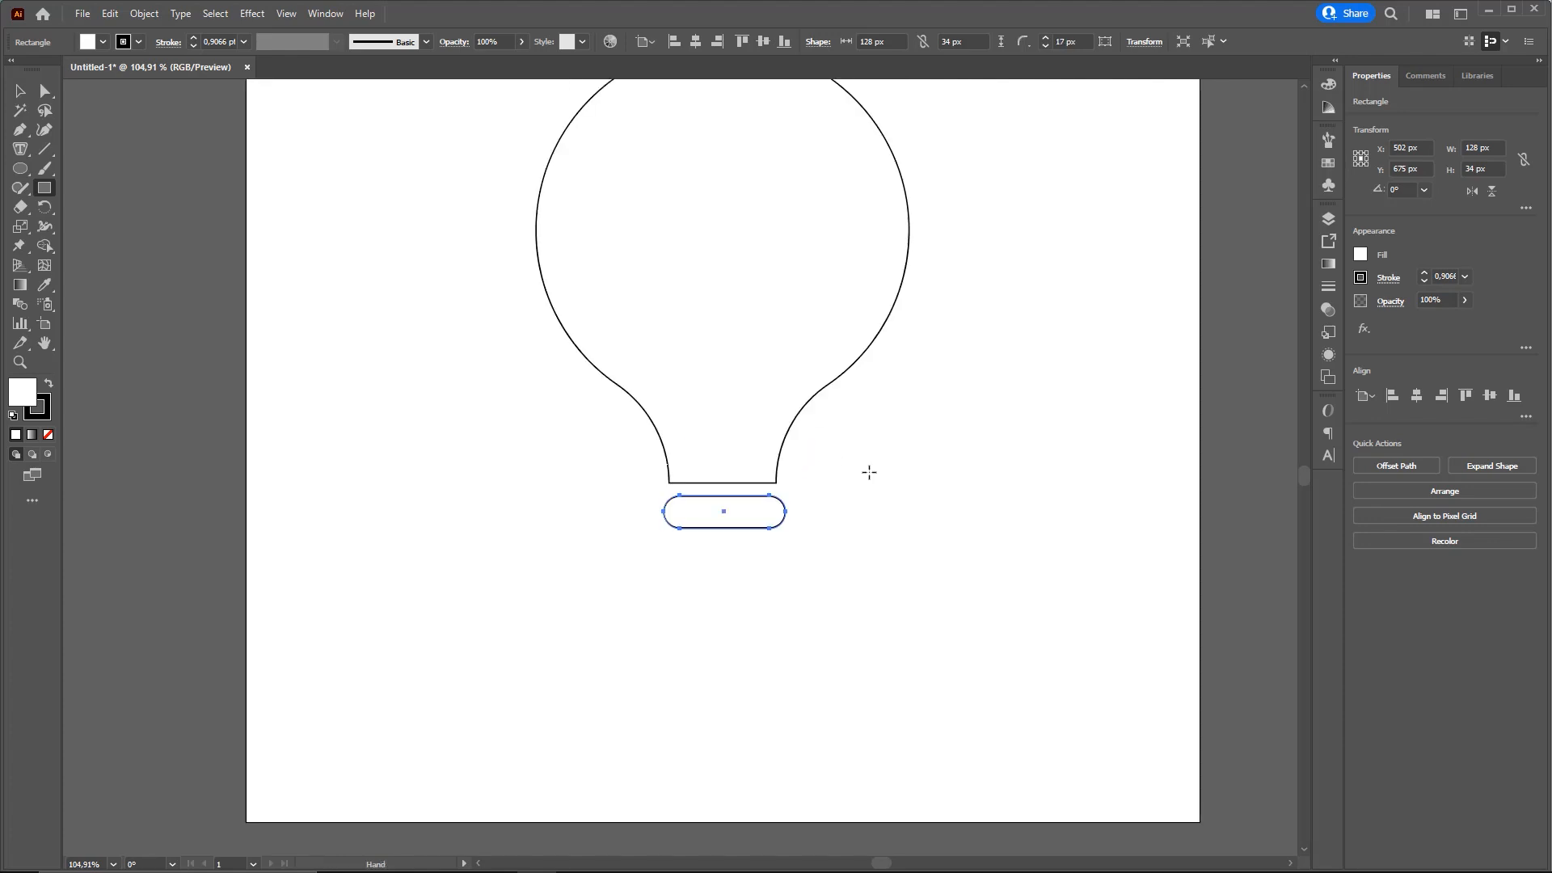
key(v)
click(873, 515)
click(768, 519)
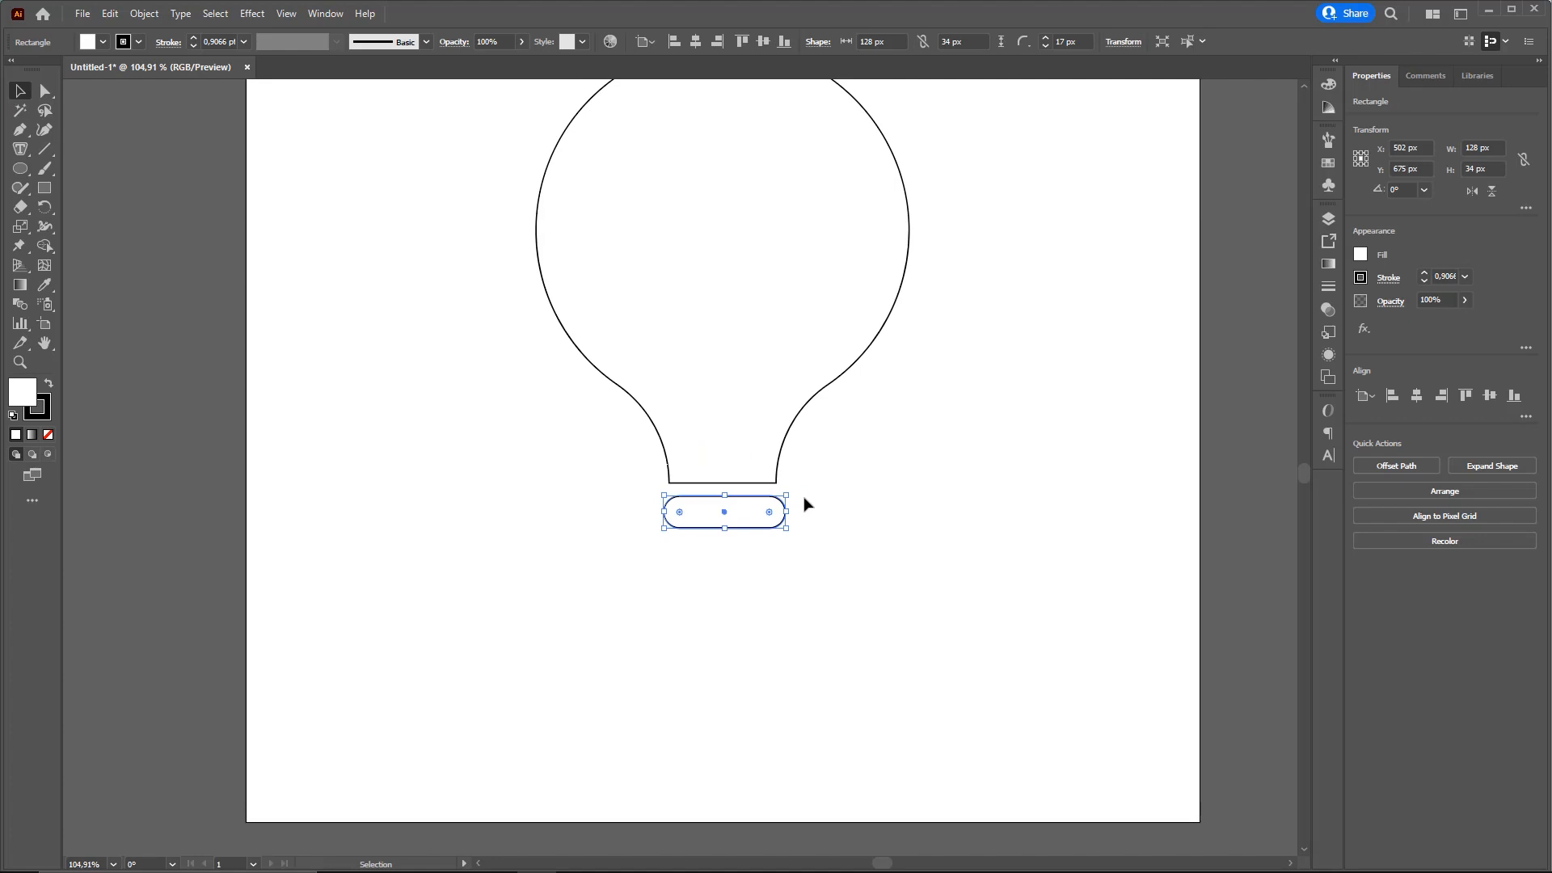
Widen the rounded rectangle below the neck to about 135 px and deselect it
key(ctrl)
click(20, 90)
drag(663, 513, 656, 513)
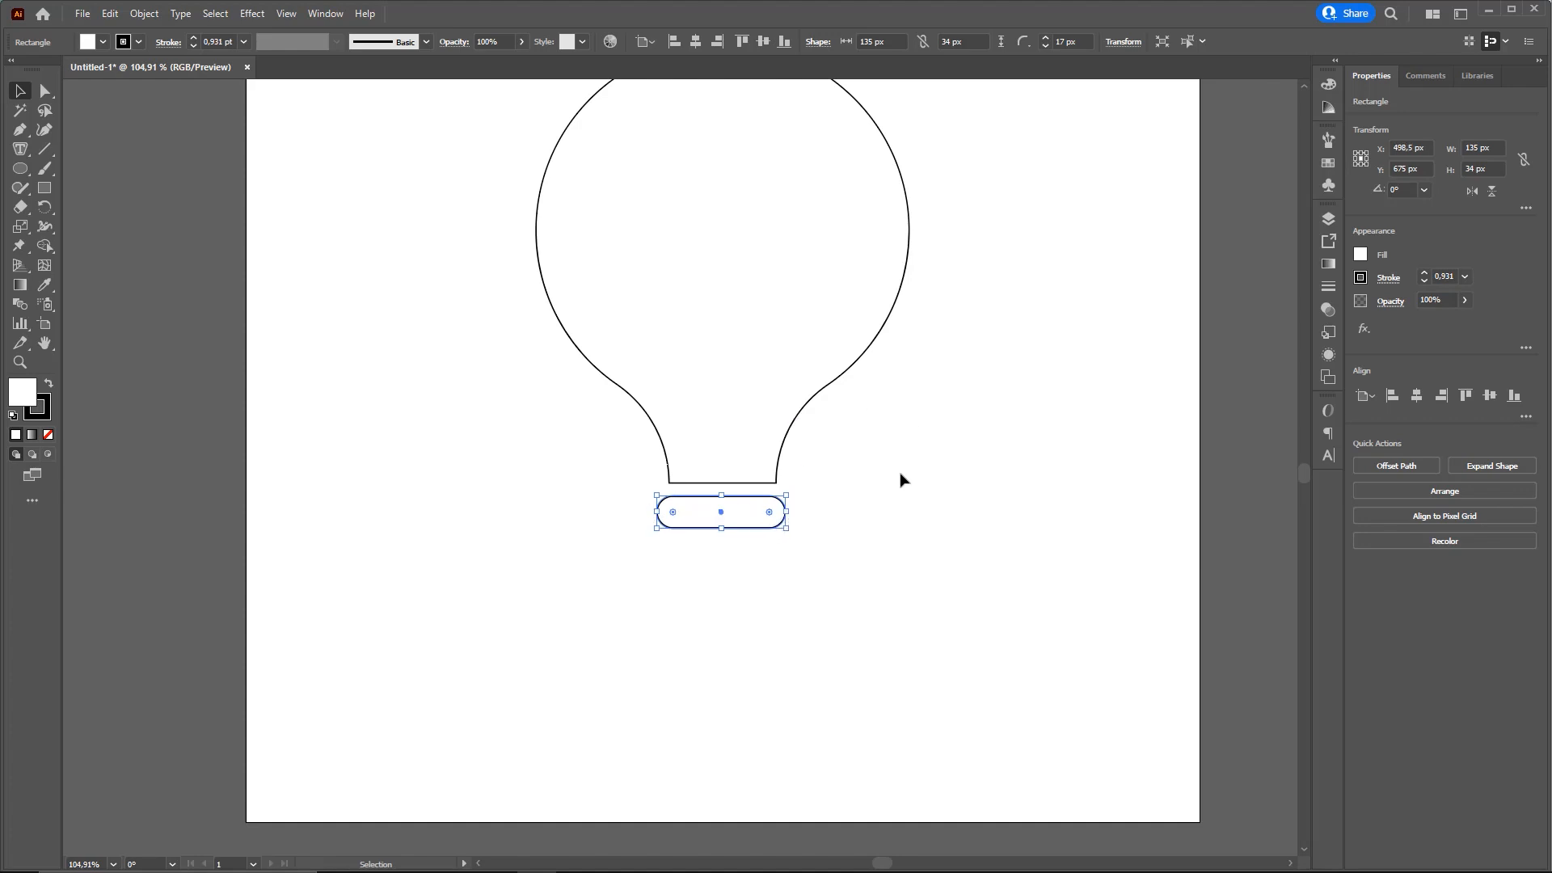
click(871, 519)
Align the bulb outline and the rounded rectangle on their horizontal centres, and clear the selection
drag(828, 579, 714, 318)
scroll(695, 339, up, 1)
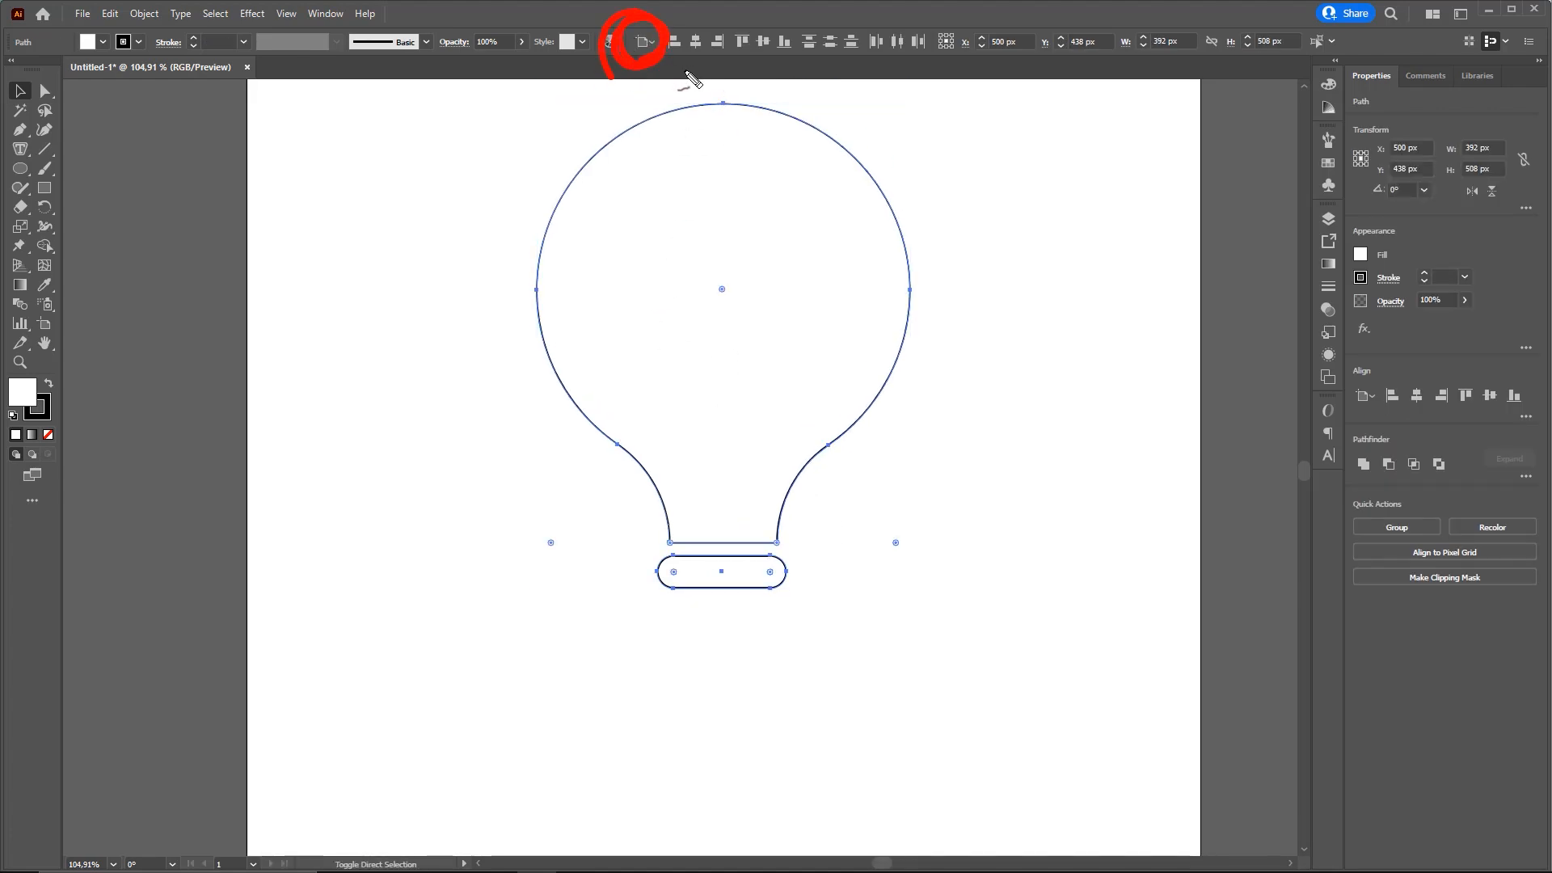
click(695, 41)
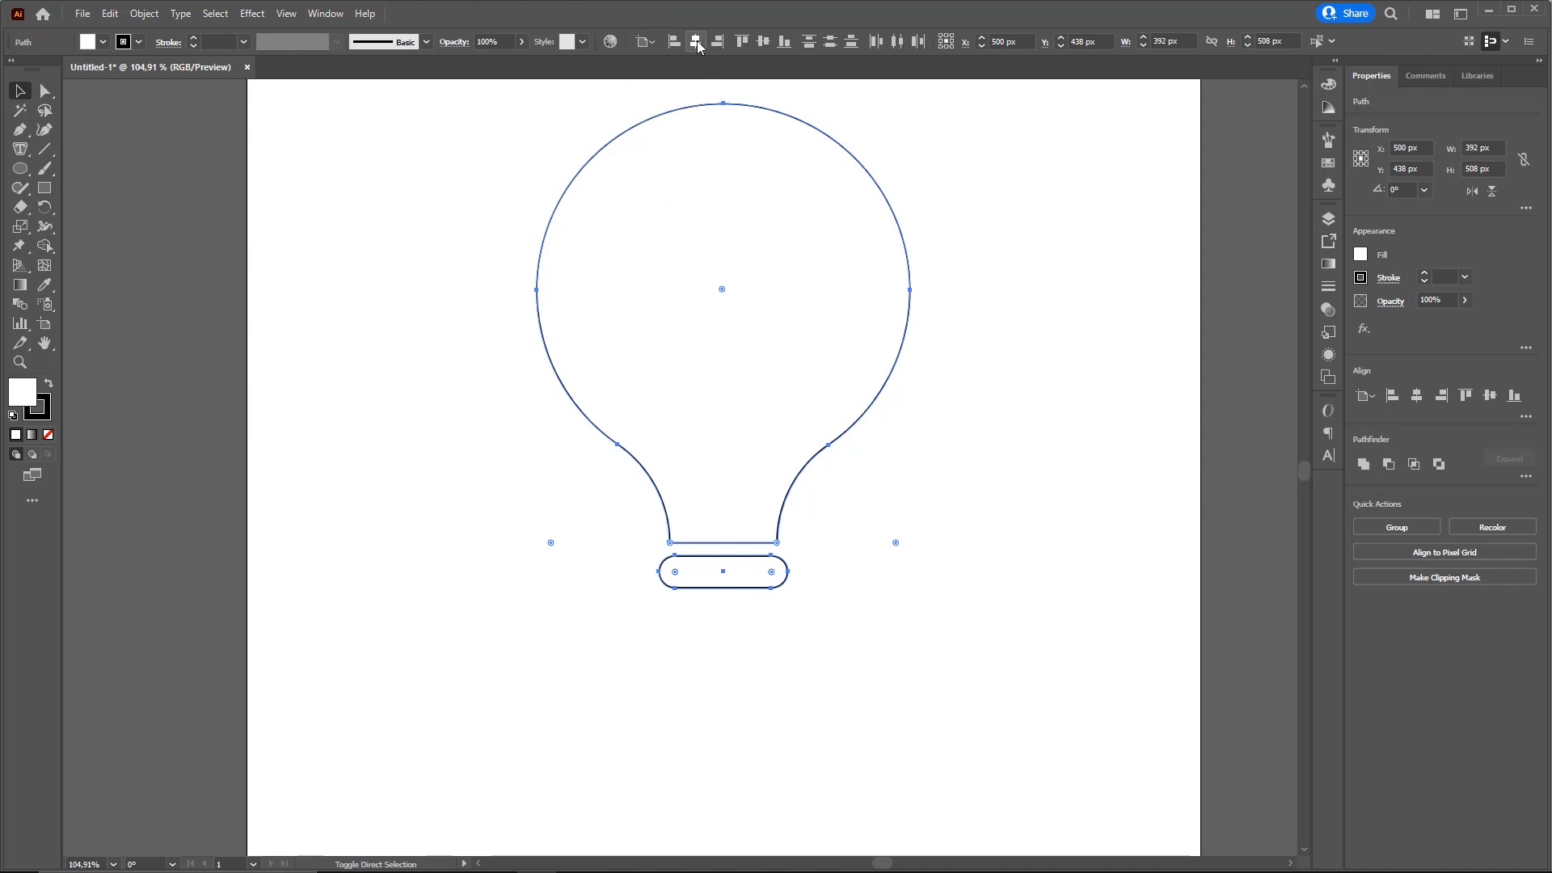
click(1016, 516)
Try moving the rounded rectangle sideways away from the bulb, and undo the move
drag(768, 572, 901, 577)
key(ctrl+z)
key(ctrl+z)
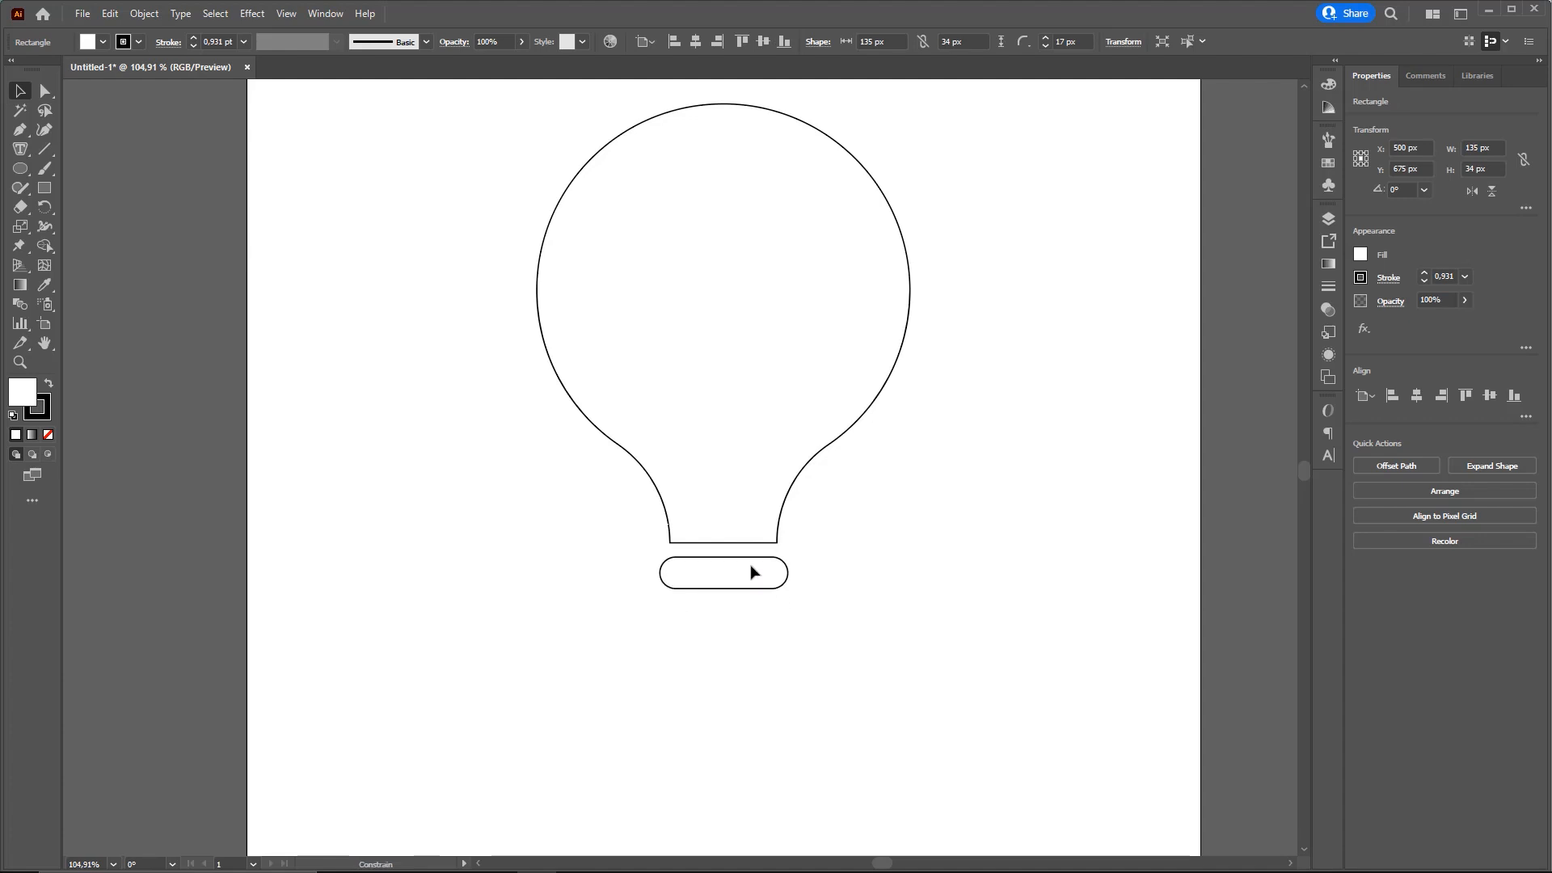
click(880, 565)
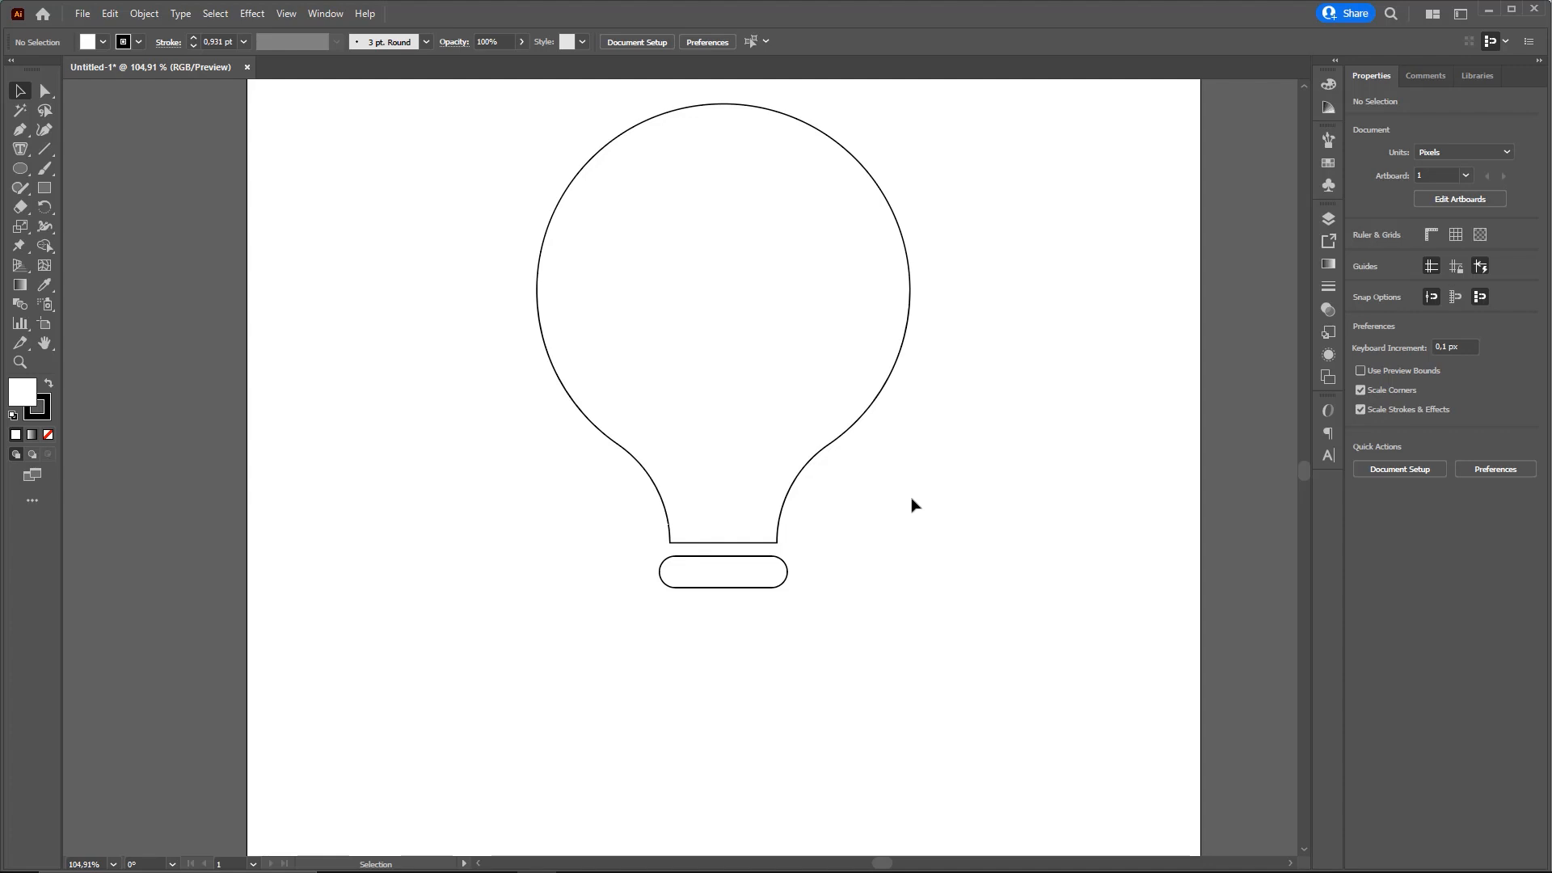
key(ctrl+shift+3)
mouse_move(670, 626)
mouse_down()
mouse_move(695, 597)
mouse_move(768, 616)
mouse_move(675, 639)
mouse_move(672, 598)
mouse_up()
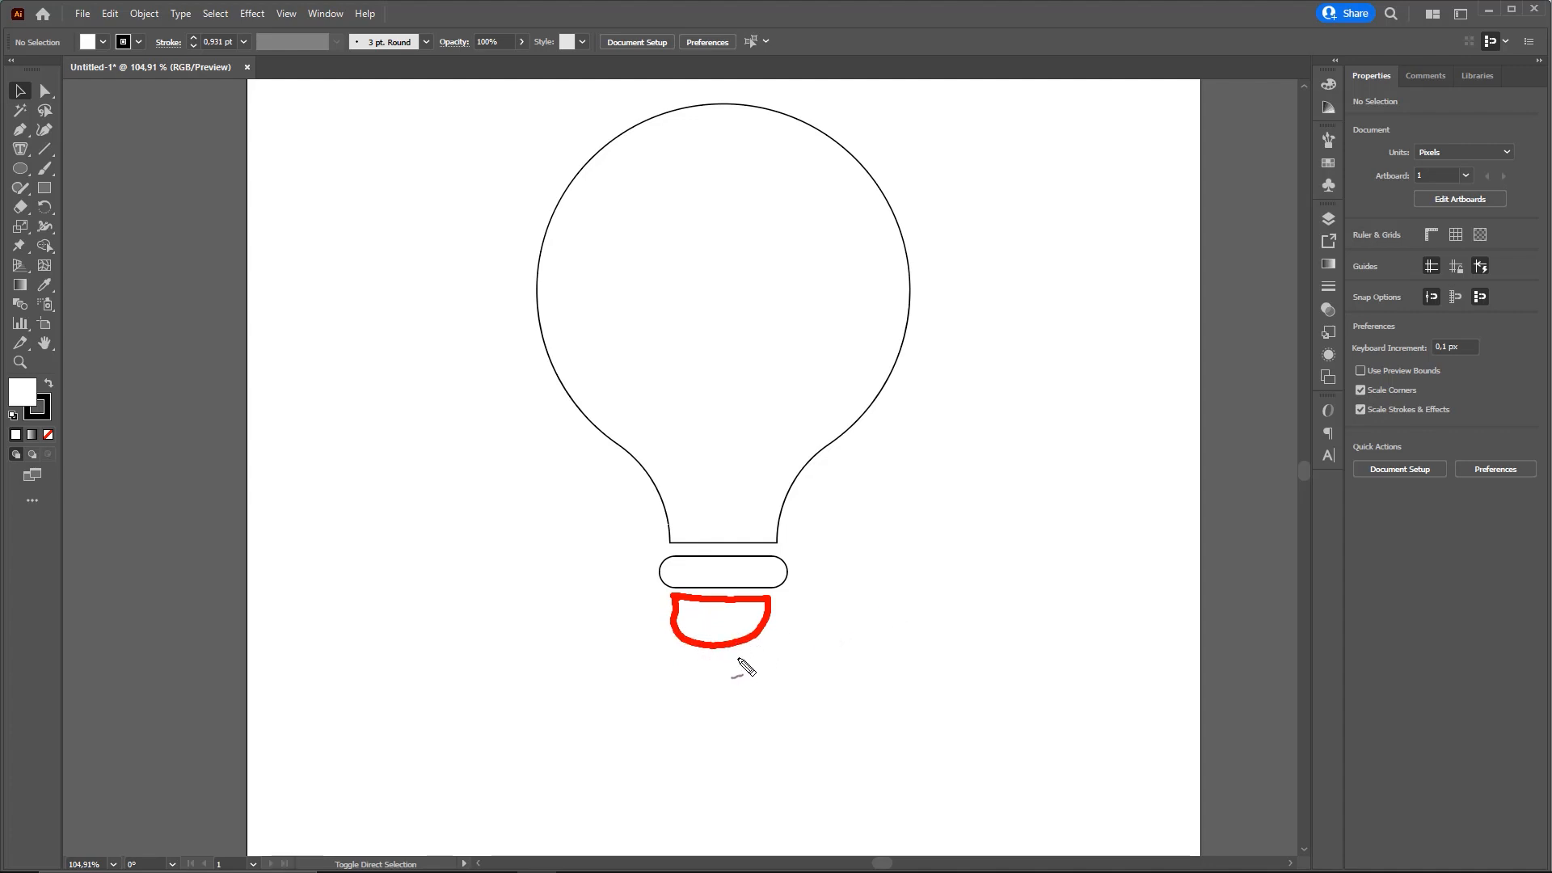
key(Escape)
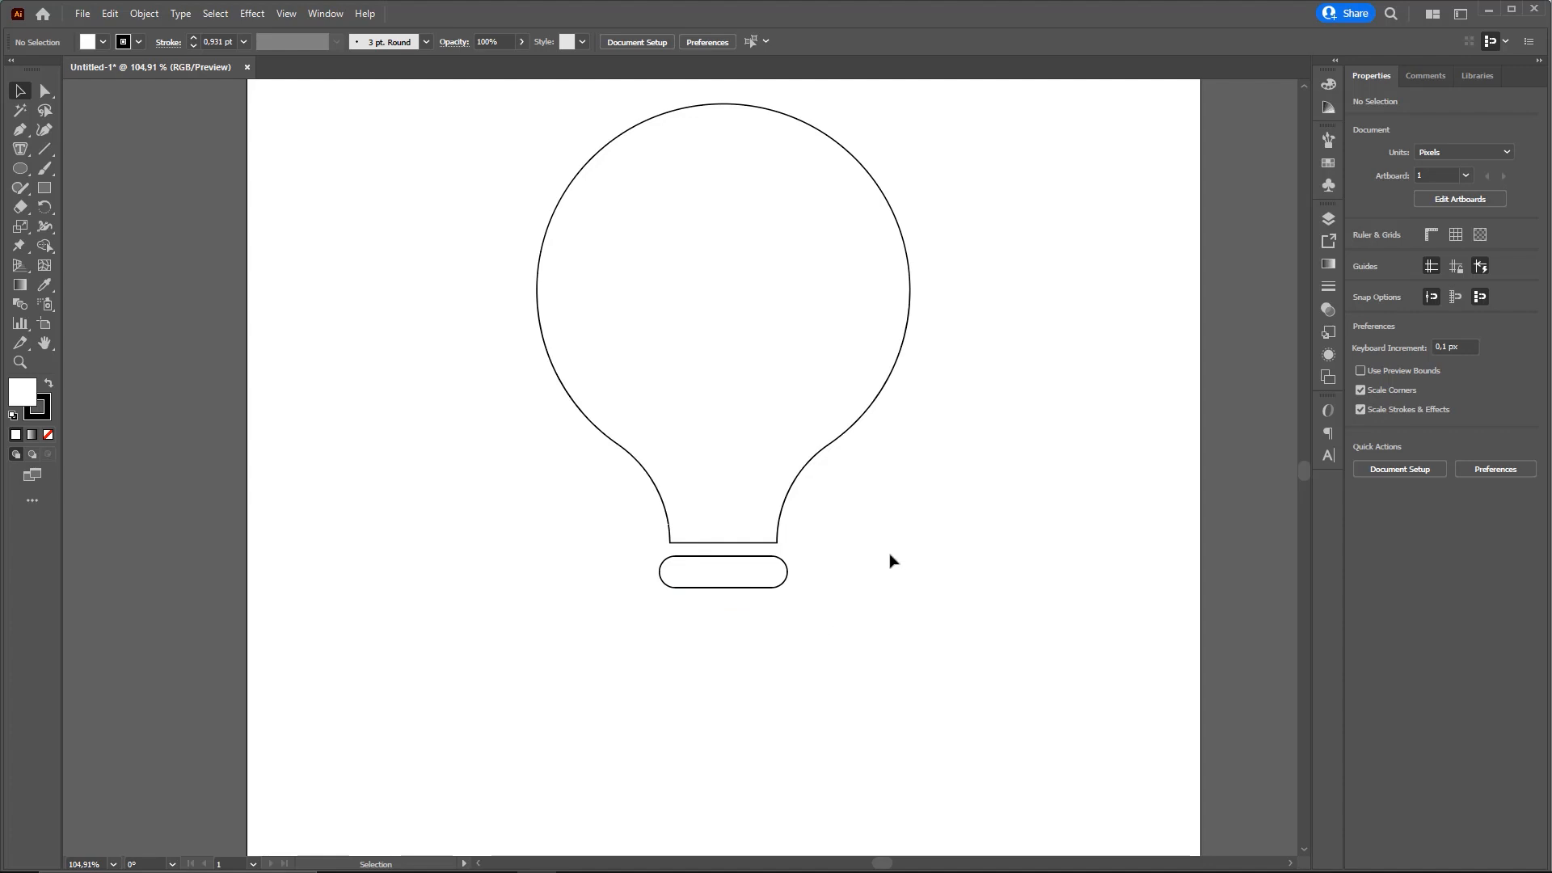
Draw a circle about 136 px in diameter over the rounded rectangle at the bulb's base
key(z)
drag(830, 508, 811, 517)
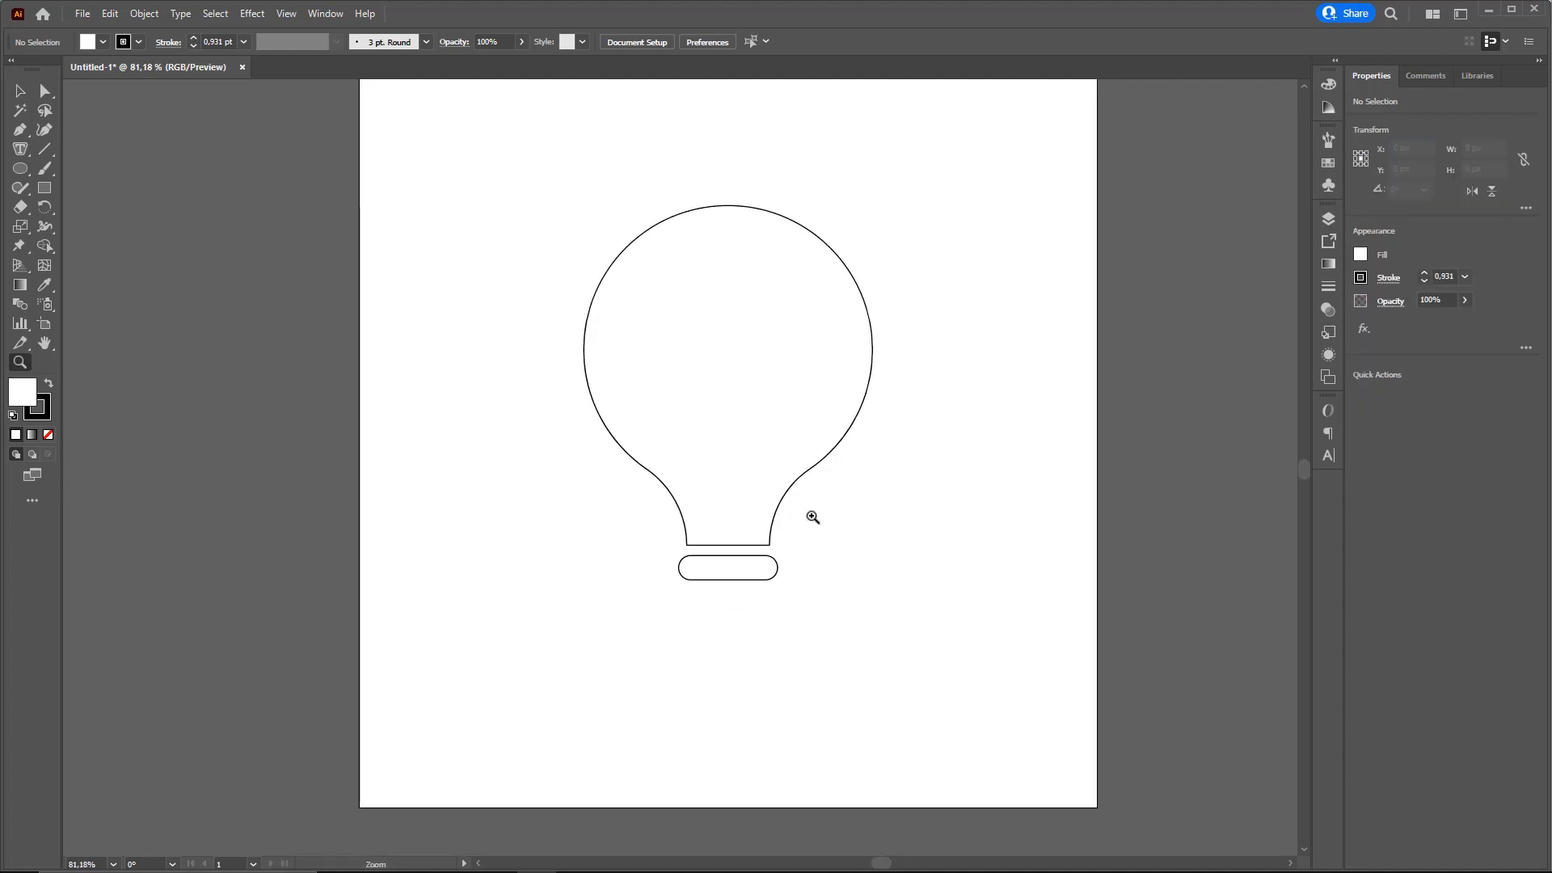
click(990, 578)
drag(630, 440, 954, 473)
key(v)
key(ctrl+2)
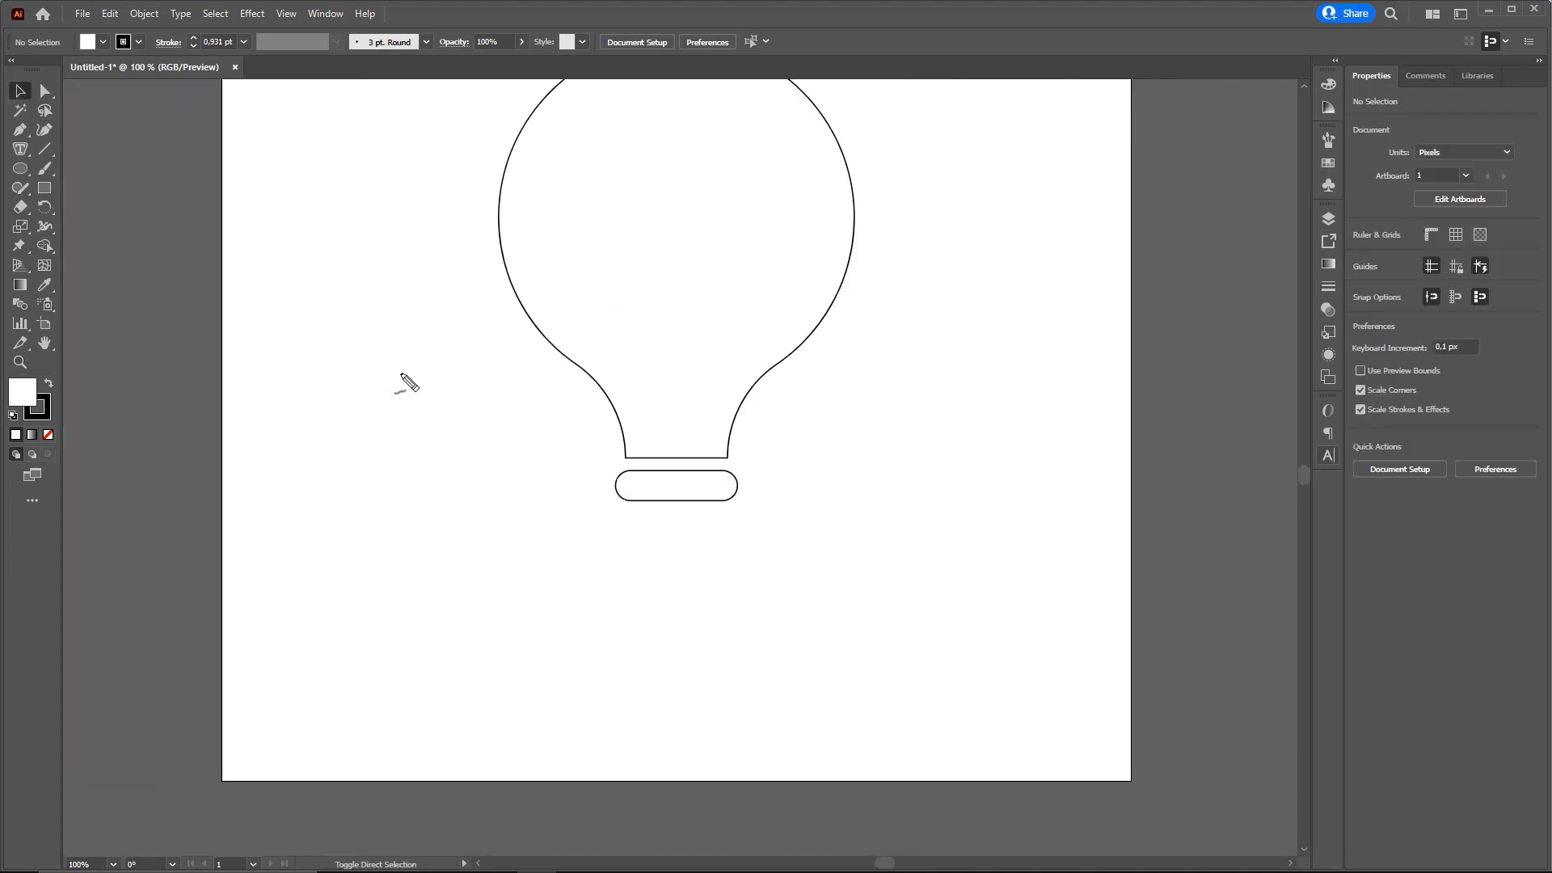
drag(307, 281, 36, 170)
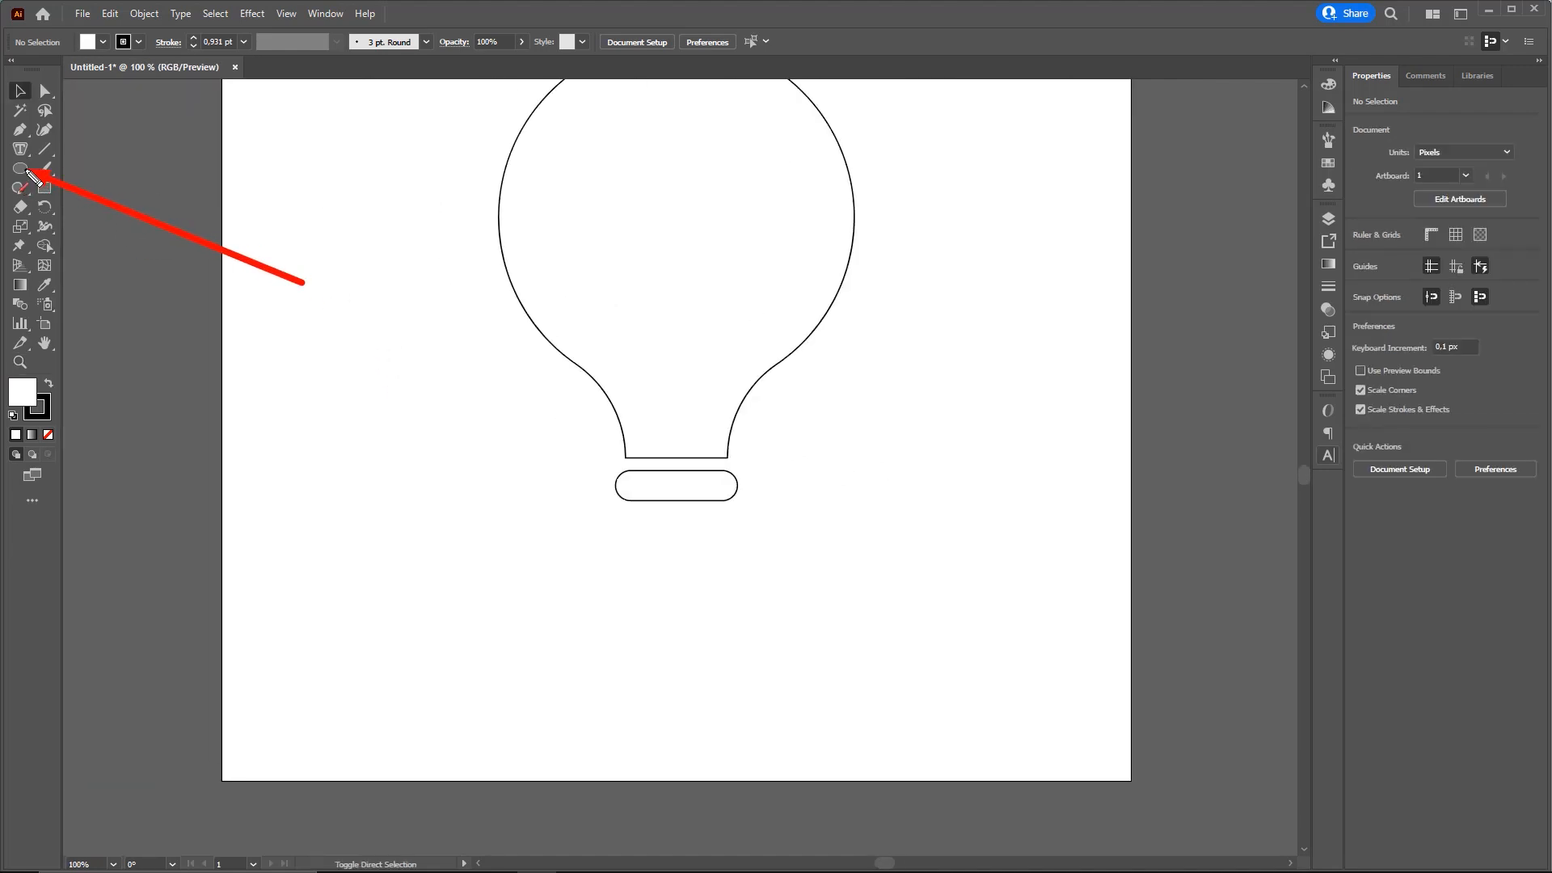
key(Escape)
click(19, 170)
drag(656, 495, 748, 594)
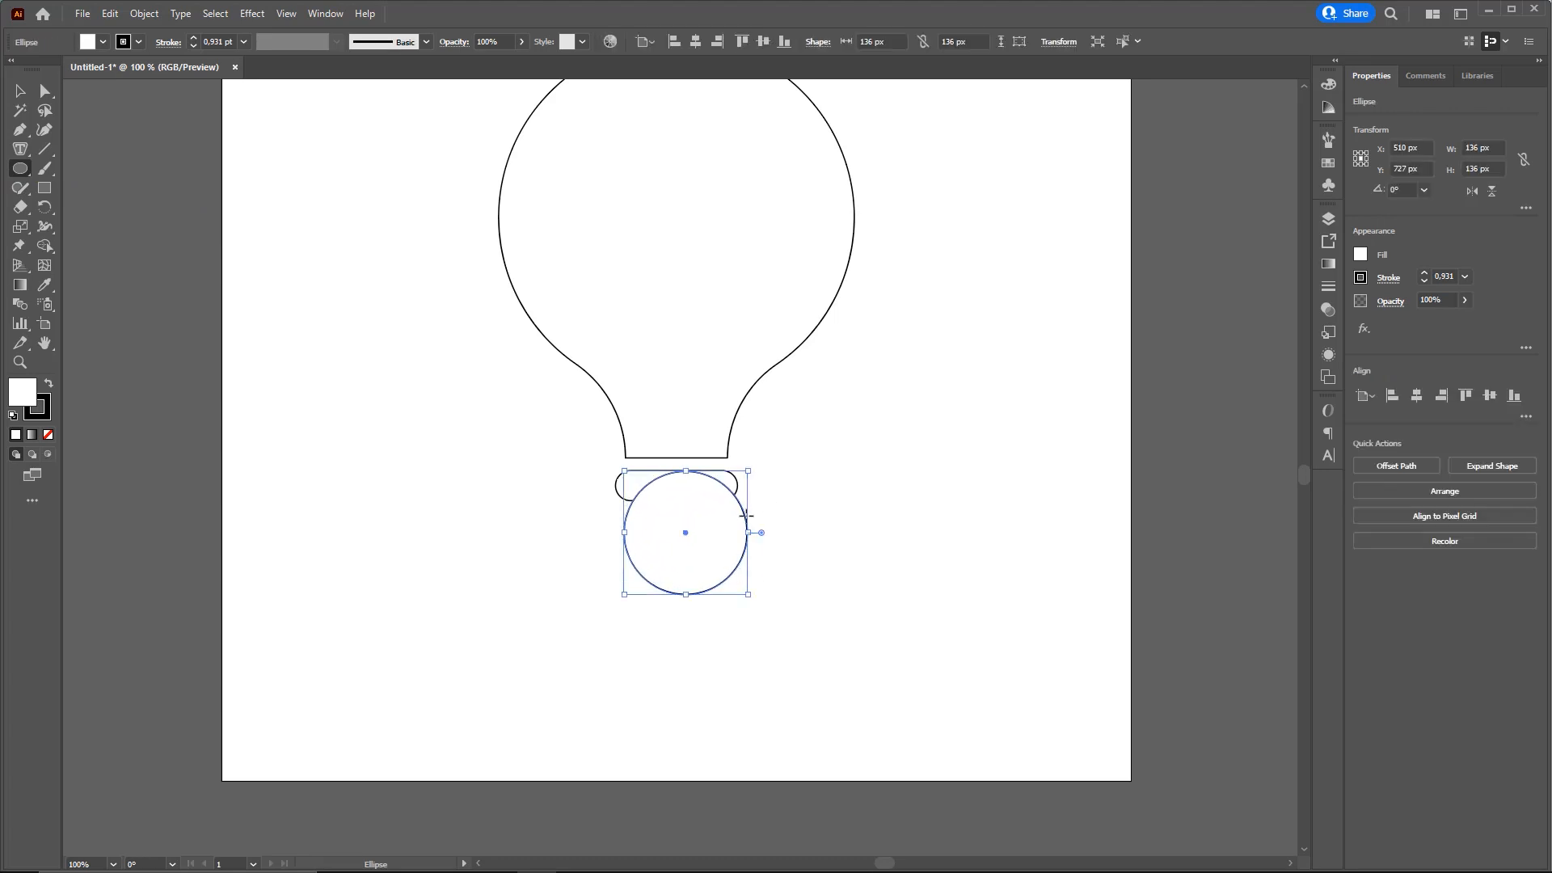
Move the small circle to the empty area on the right of the bulb's base
key(v)
drag(737, 503, 818, 540)
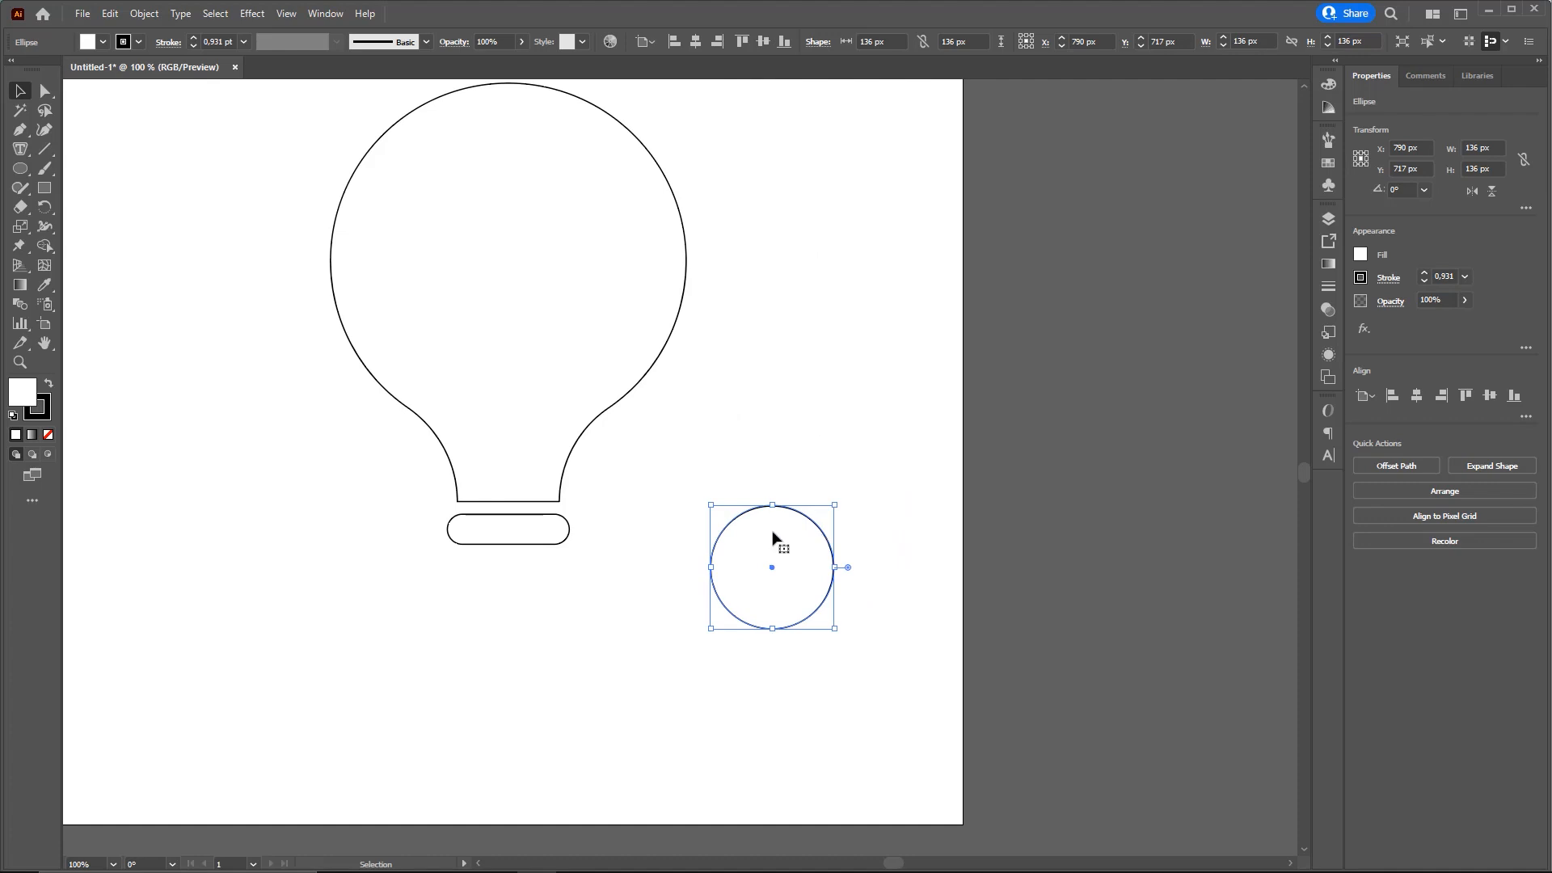
drag(773, 537, 780, 534)
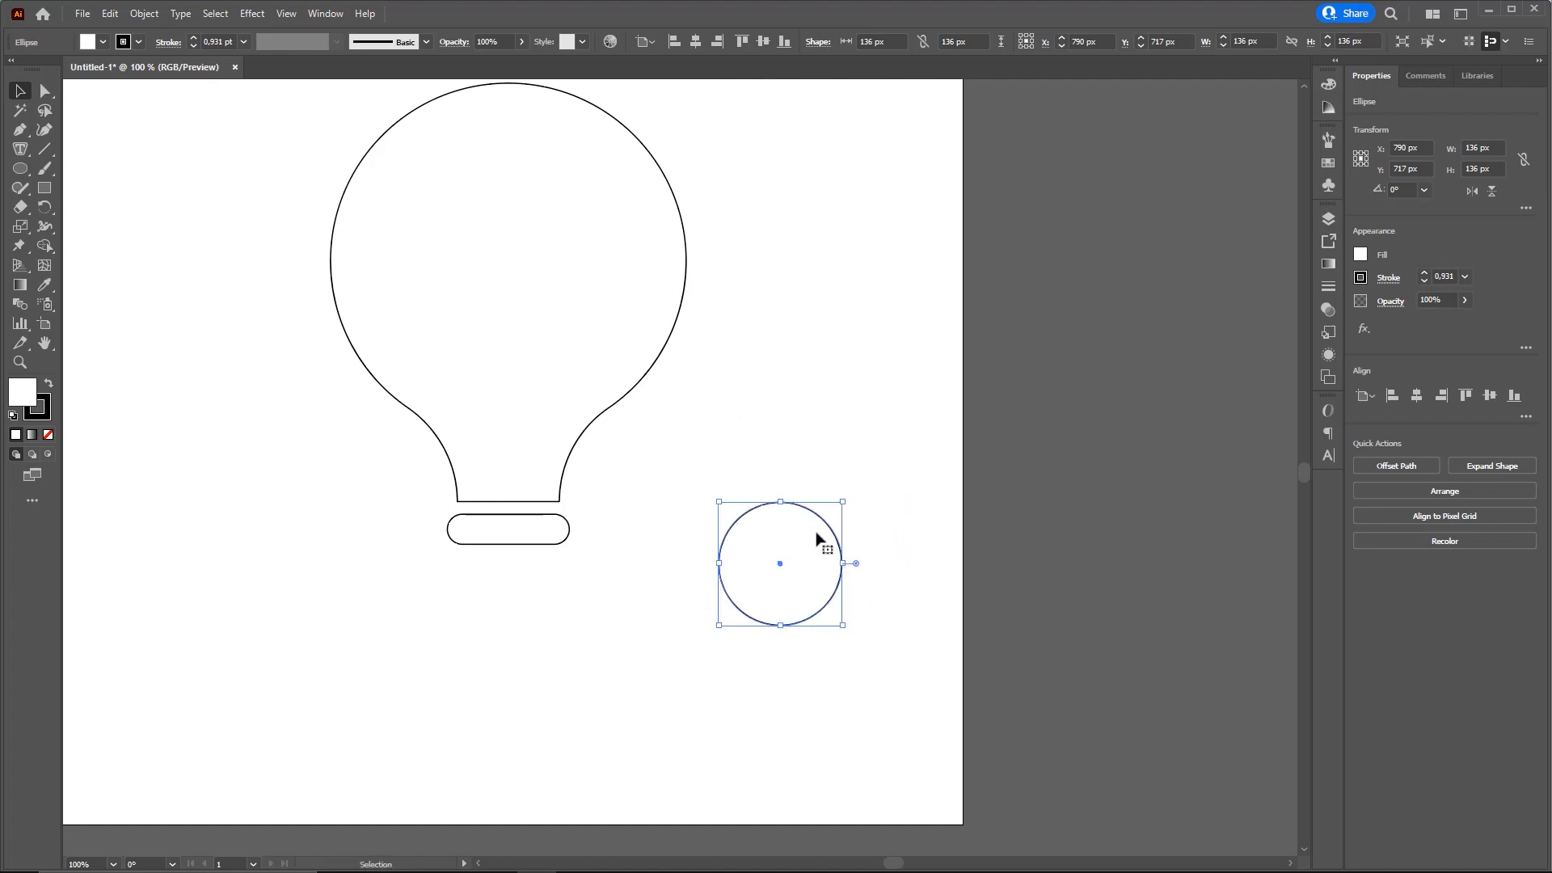
Draw a rectangle about 231 × 145 px over the small circle's upper part and subtract it from the circle with Minus Front
click(44, 187)
drag(683, 448, 891, 579)
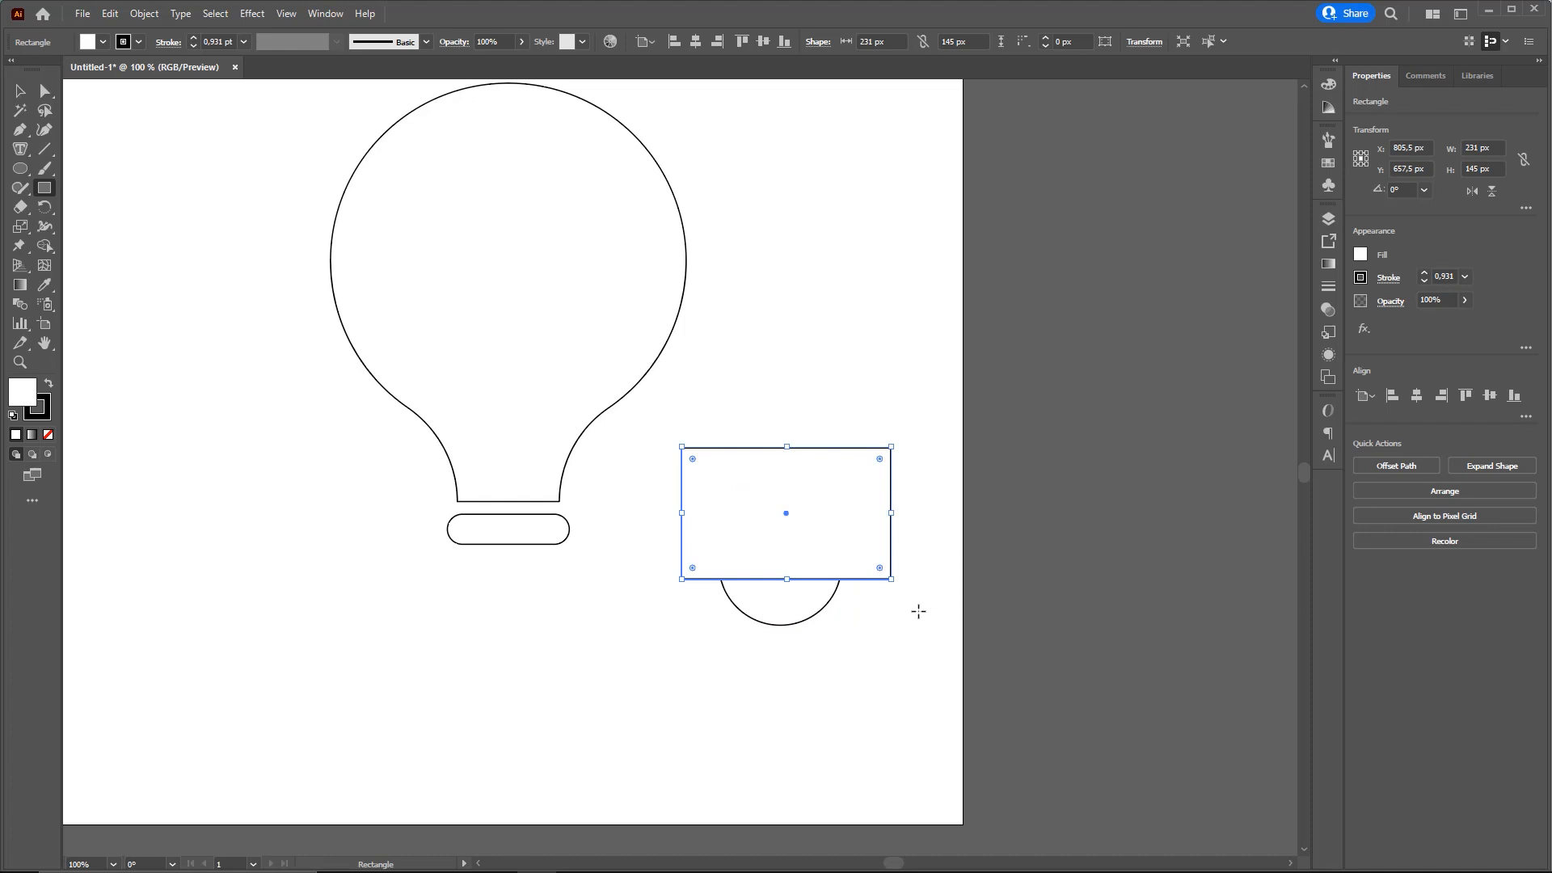
key(v)
drag(867, 640, 815, 575)
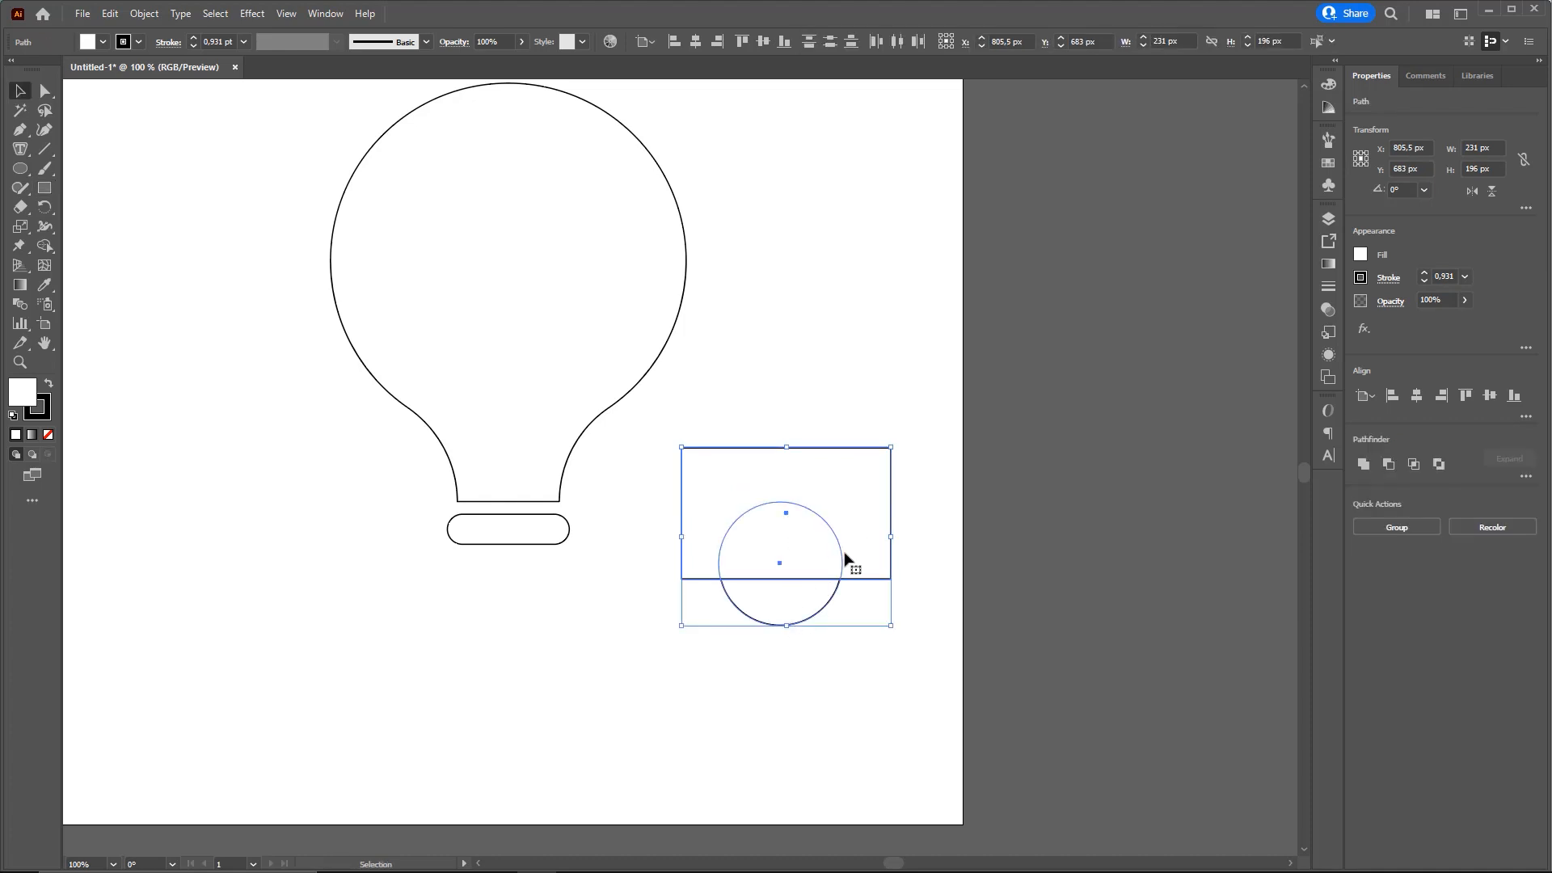
key(ctrl+2)
mouse_move(971, 675)
mouse_down()
mouse_move(1367, 153)
mouse_move(1386, 64)
mouse_move(1369, 78)
mouse_move(1351, 281)
mouse_move(1363, 481)
mouse_up()
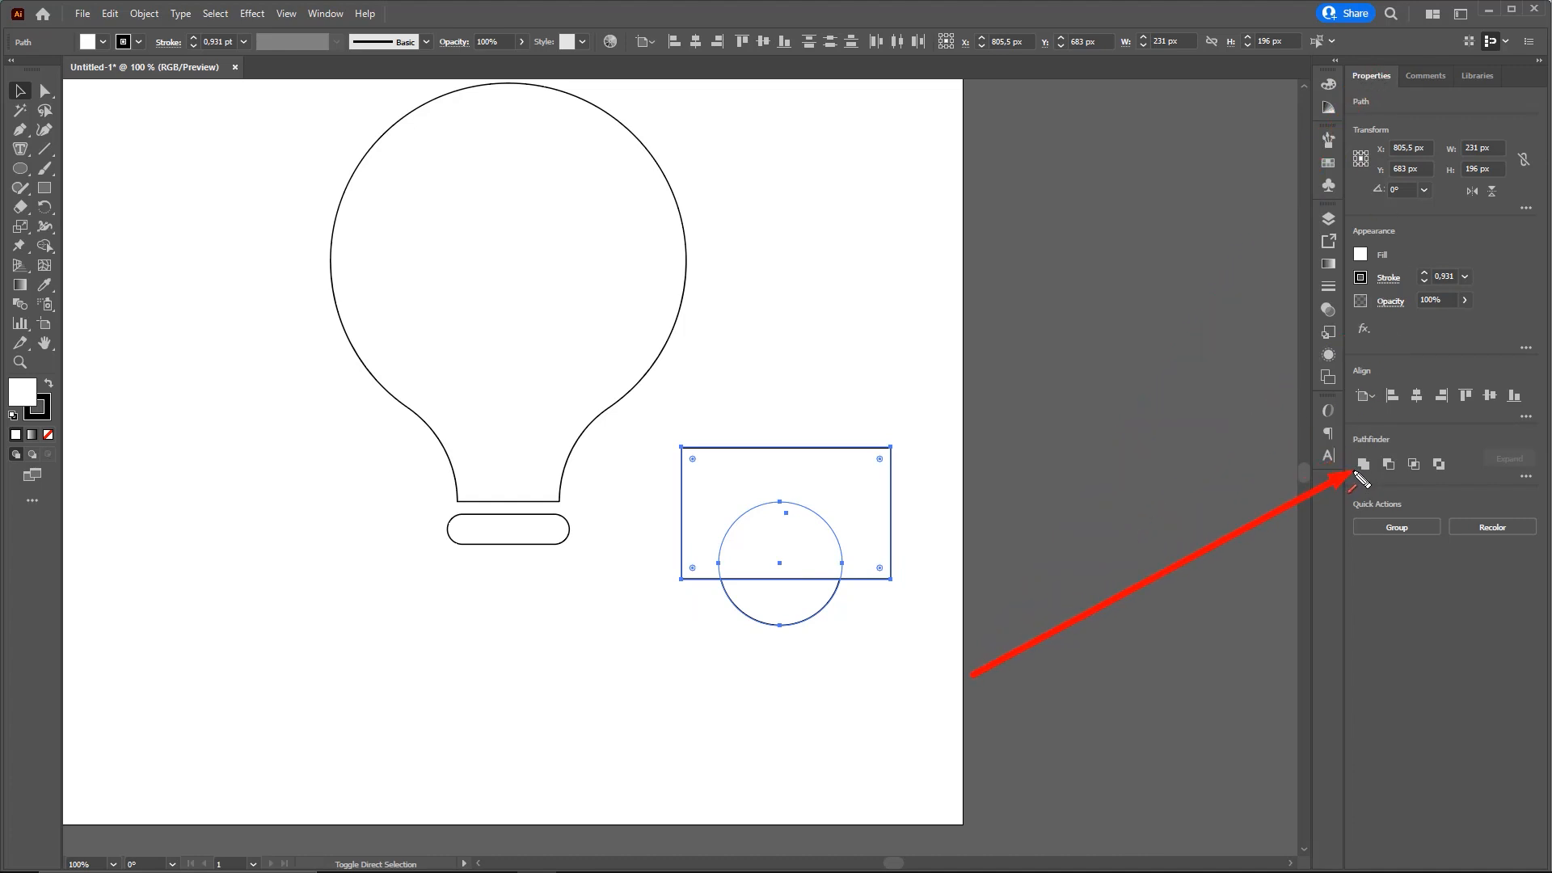
drag(1364, 480, 1394, 480)
click(1387, 464)
click(928, 568)
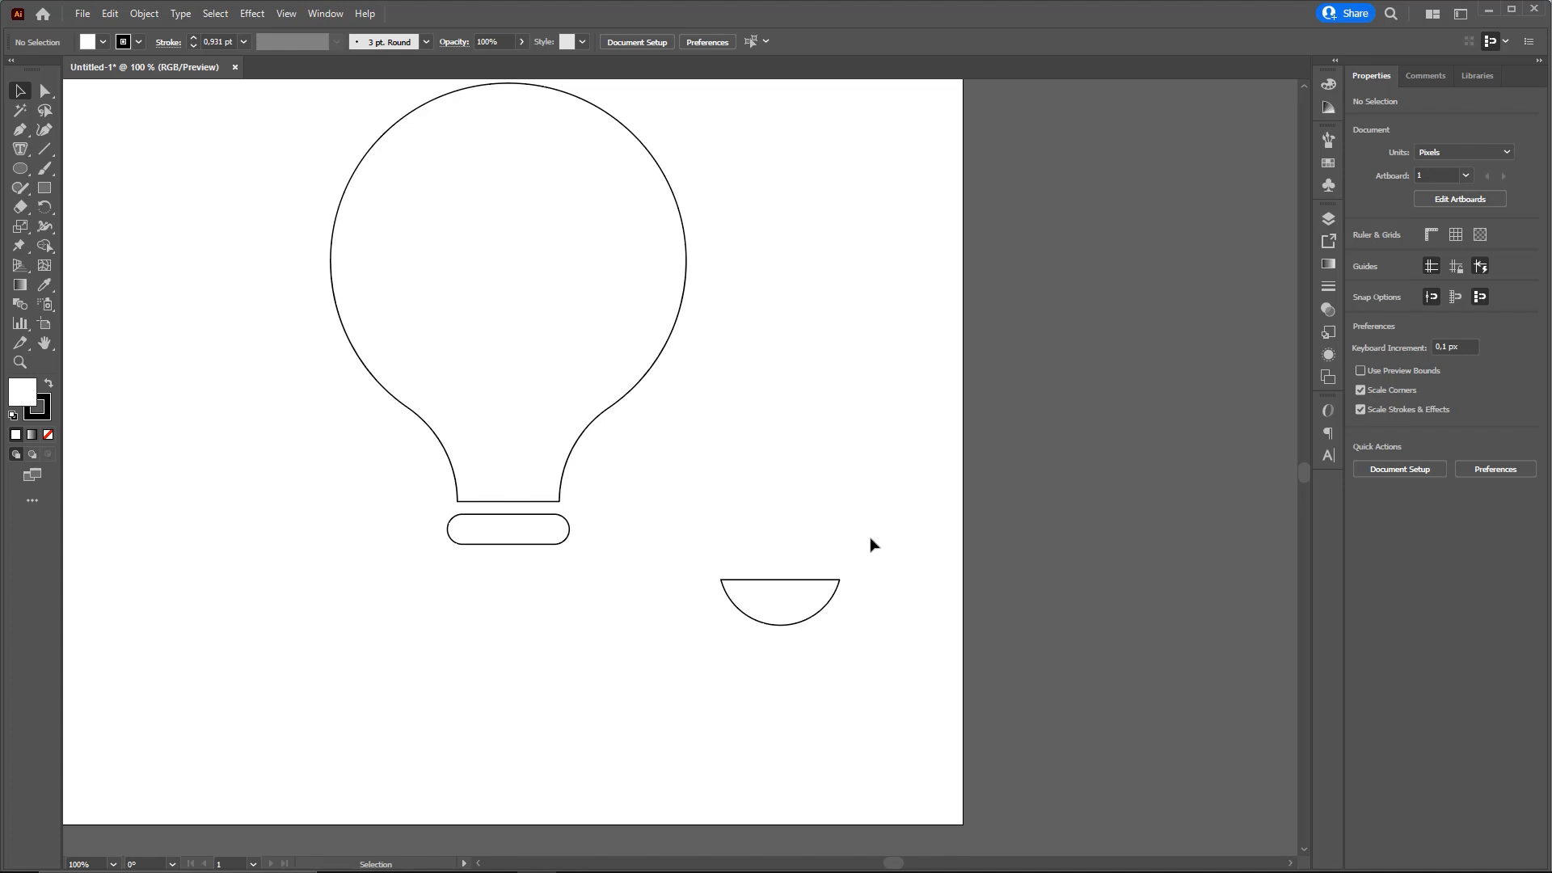
Round both upper corners of the bowl-shaped piece cut from the circle using its corner widgets
drag(780, 601, 784, 546)
ctrl+drag(784, 546, 898, 578)
key(ctrl+2)
drag(650, 401, 695, 497)
drag(976, 393, 878, 510)
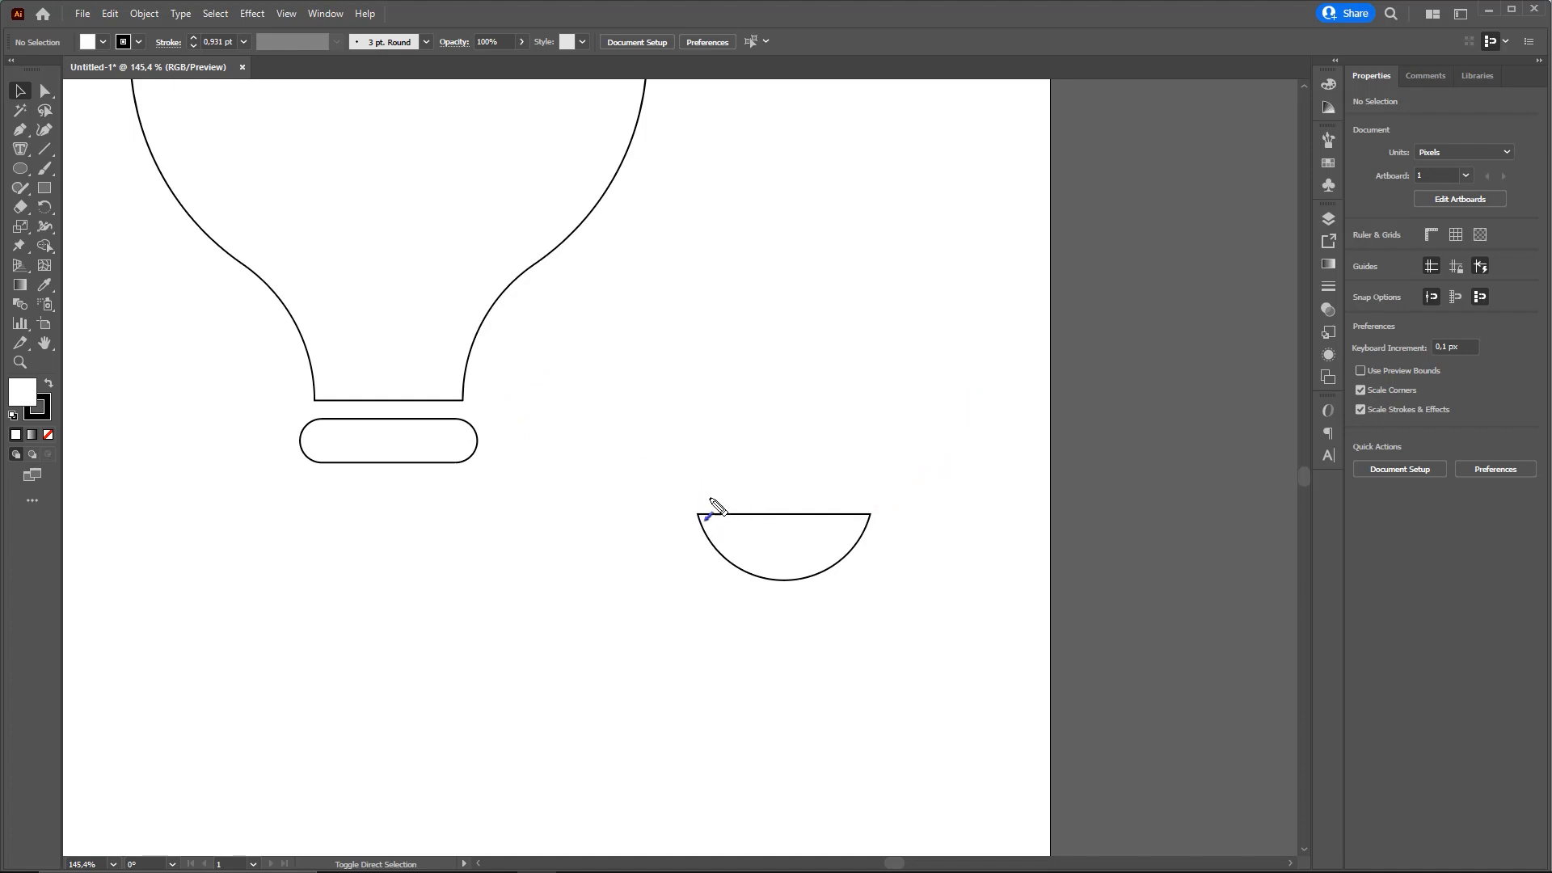
mouse_move(781, 534)
mouse_down()
mouse_move(808, 547)
mouse_move(774, 517)
mouse_move(797, 520)
mouse_move(776, 536)
mouse_move(811, 532)
mouse_up()
key(ctrl)
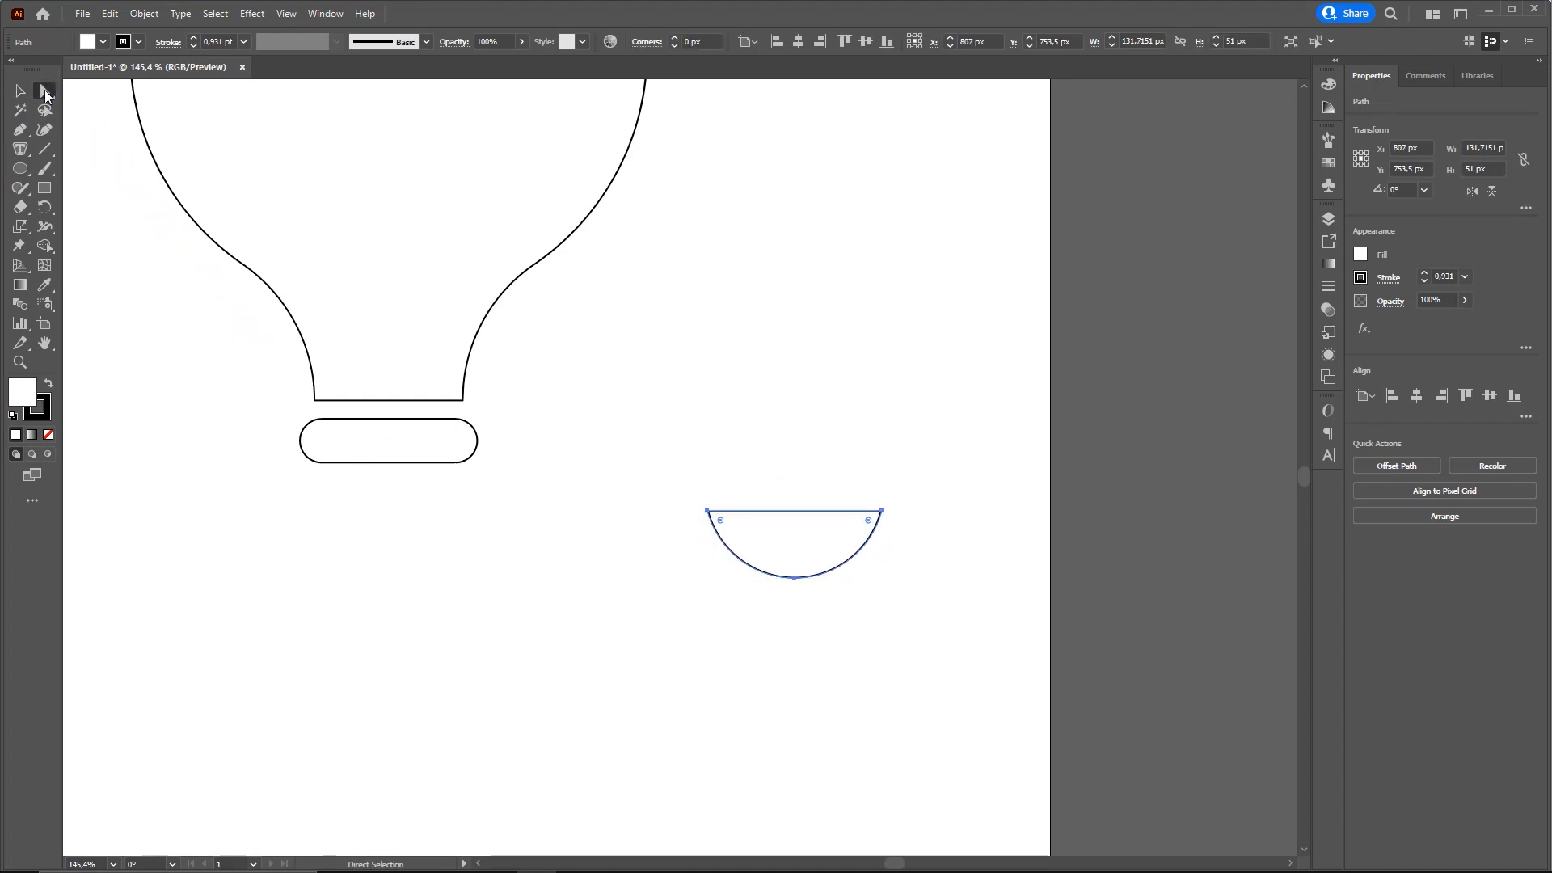
click(23, 96)
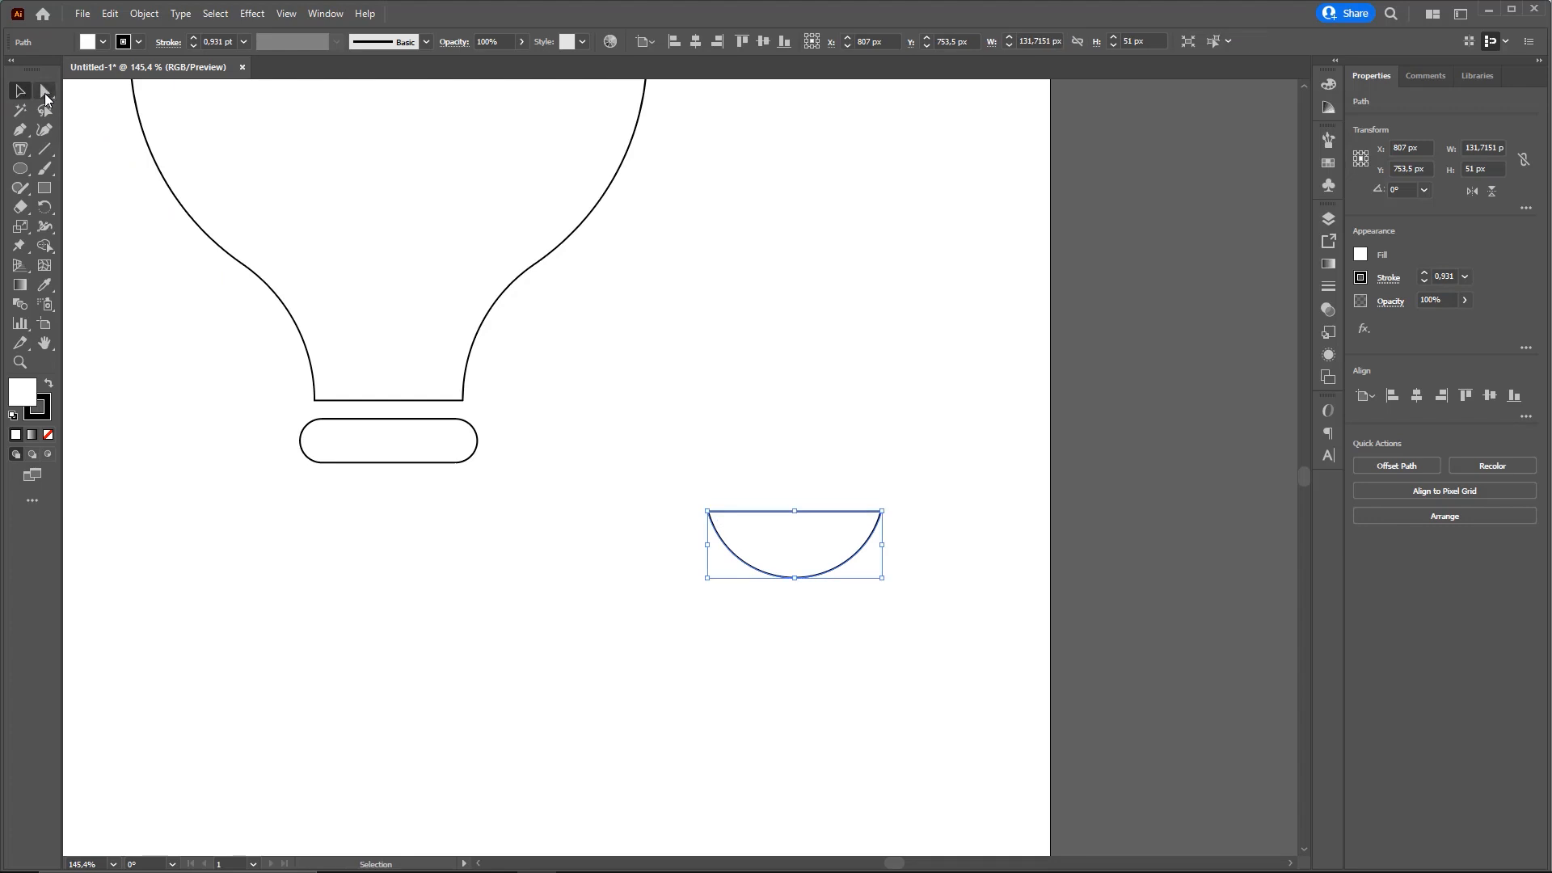
click(45, 92)
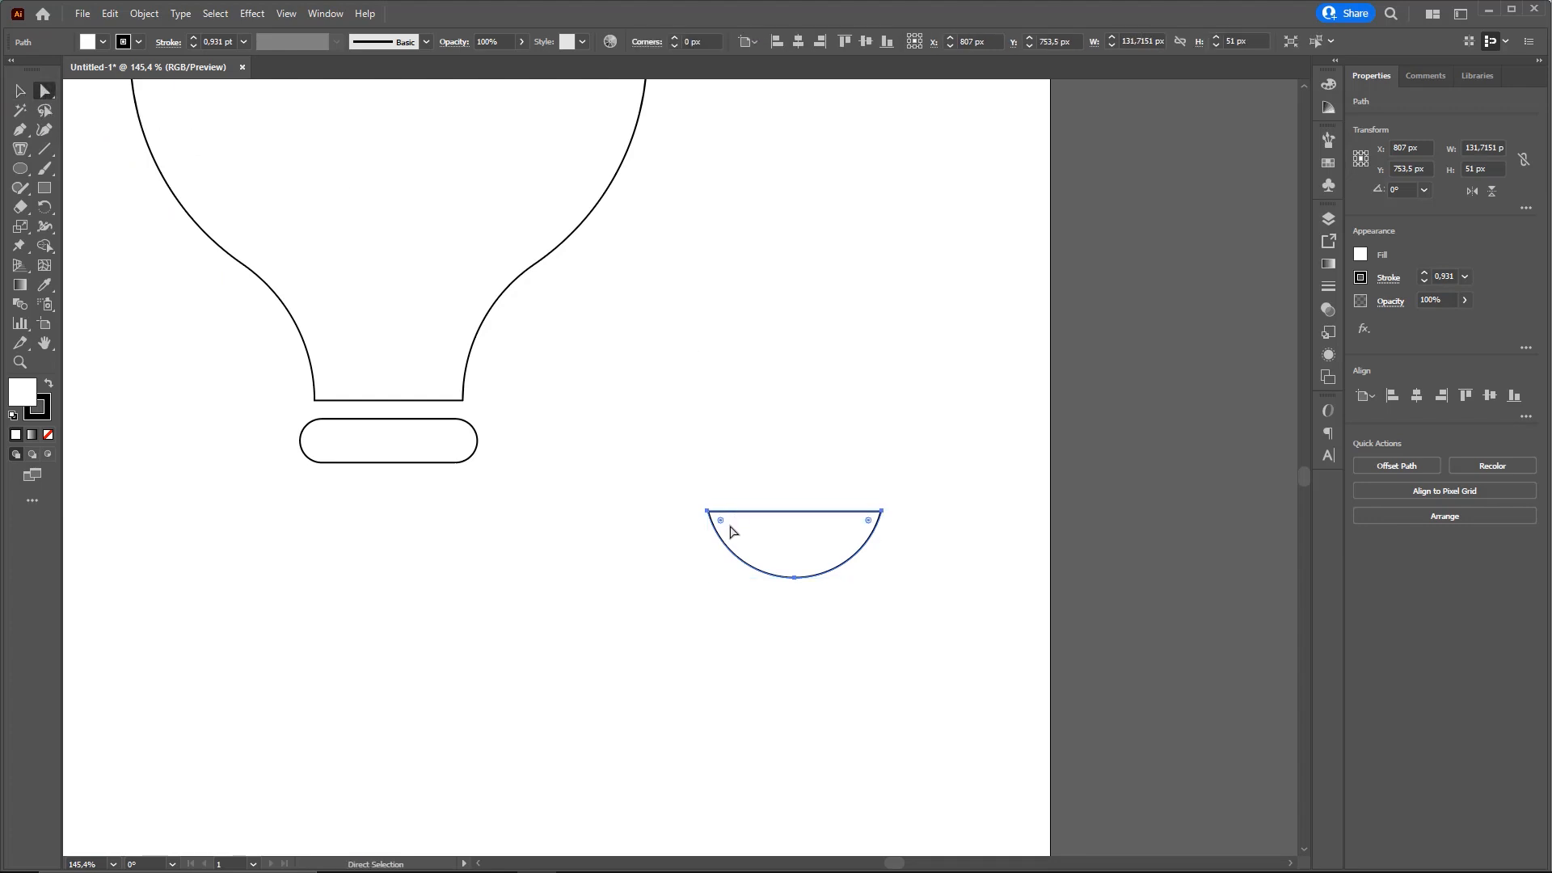
drag(720, 520, 735, 532)
Move the bowl-shaped piece under the rounded rectangle, leaving a gap similar to the one between the rectangle and the neck
key(space)
drag(834, 426, 968, 443)
key(v)
drag(937, 566, 584, 558)
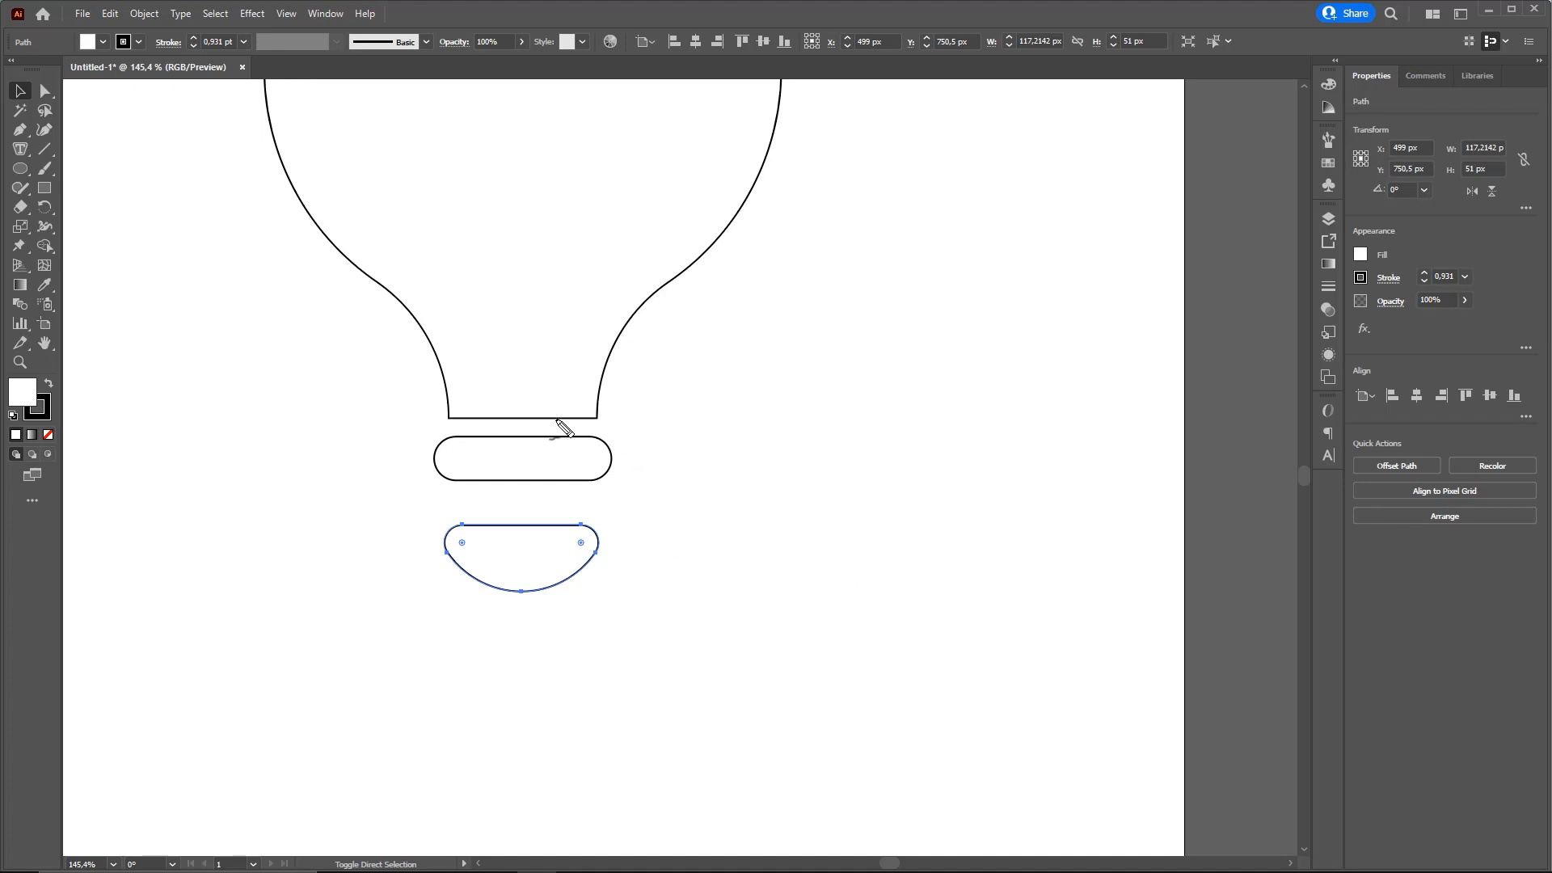
mouse_move(557, 425)
mouse_down()
mouse_move(554, 501)
mouse_move(606, 536)
mouse_move(600, 554)
mouse_move(566, 504)
mouse_up()
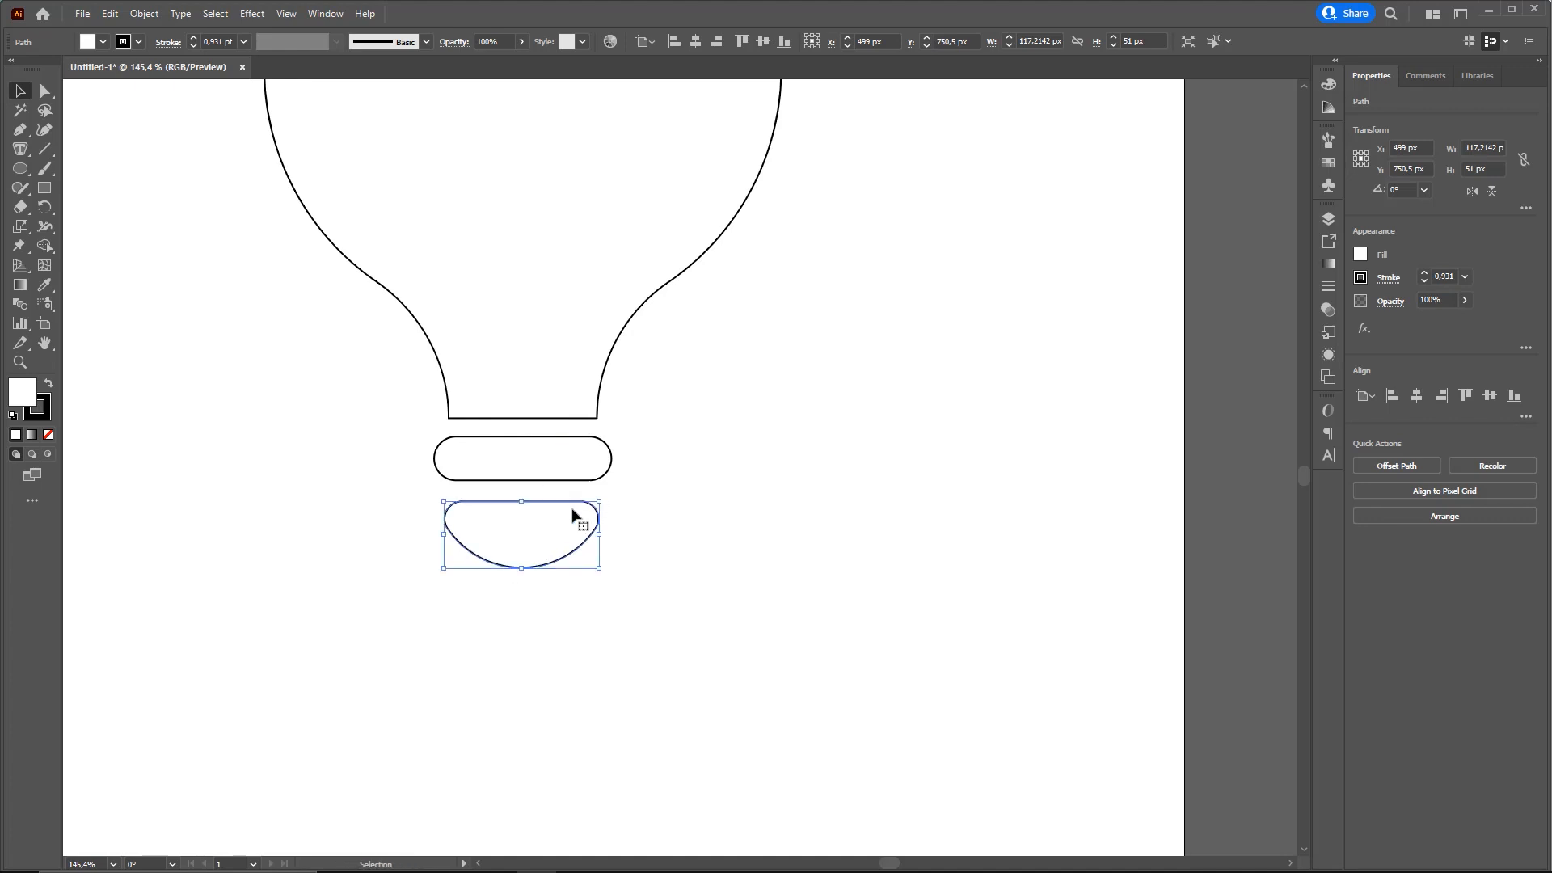
key(Up)
key(Up)
key(Up)
Align the bulb outline, rounded rectangle and bowl-shaped piece on their horizontal centres, and clear the selection
drag(713, 575, 486, 298)
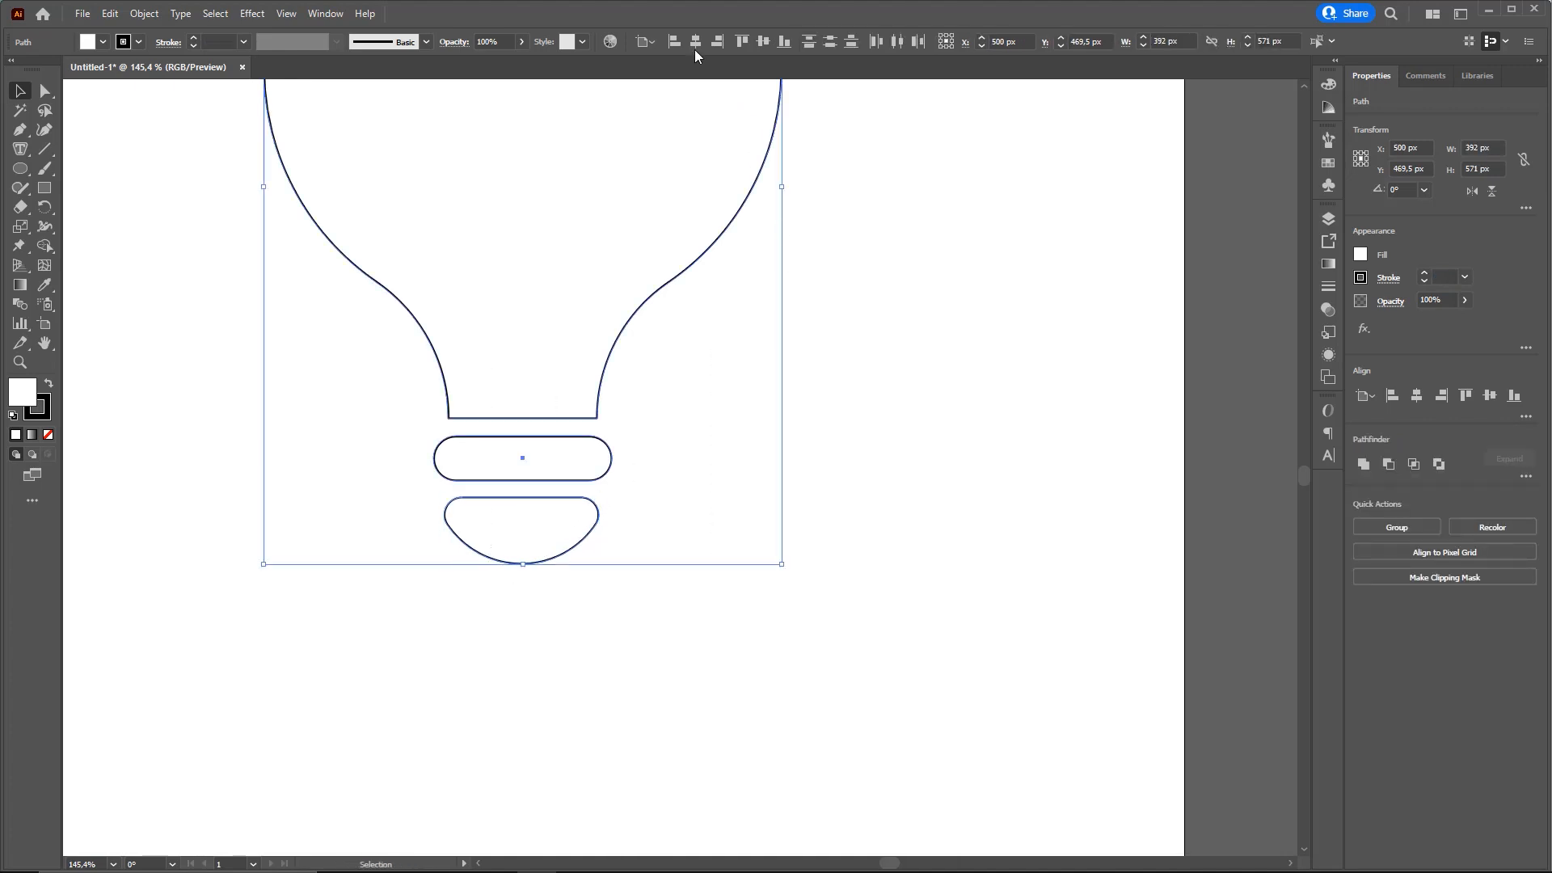
click(838, 291)
key(ctrl+0)
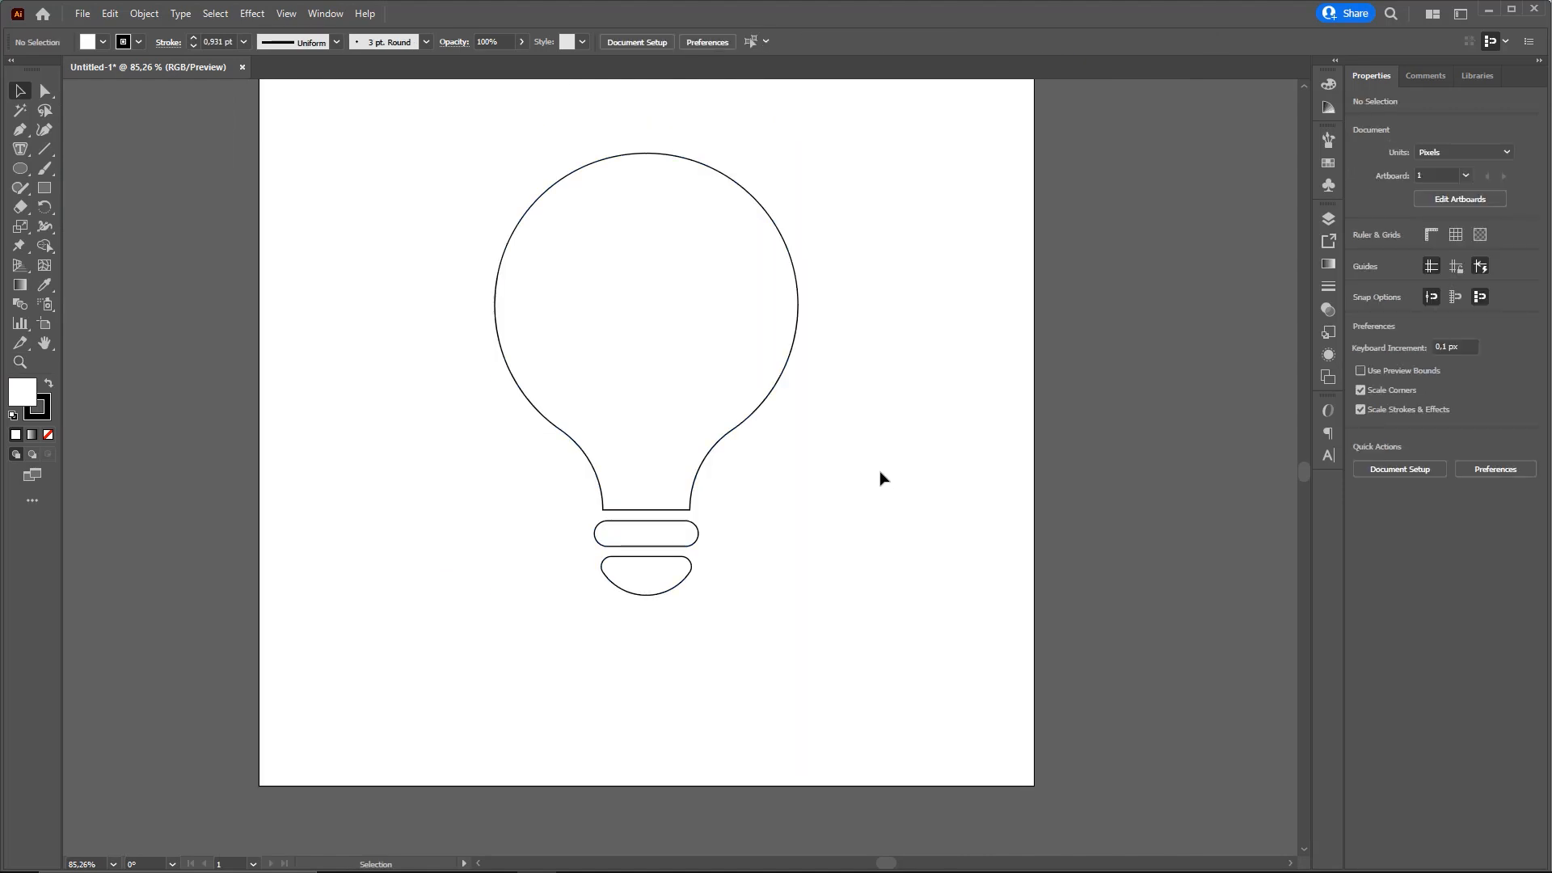
drag(784, 489, 739, 537)
key(z)
drag(732, 537, 740, 537)
key(ctrl+shift+3)
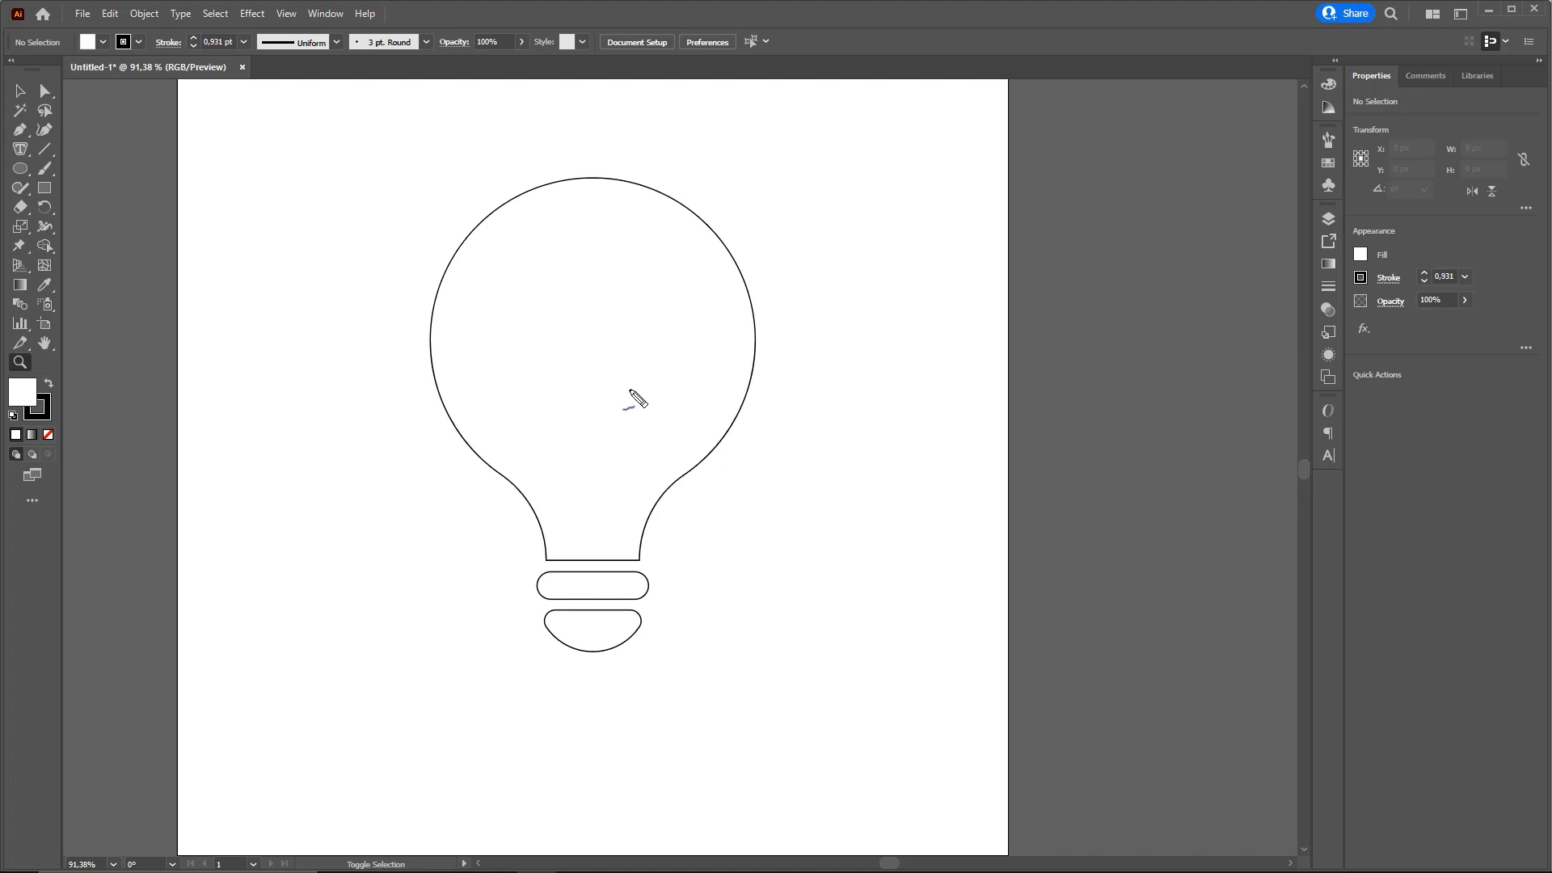
drag(530, 406, 576, 563)
drag(666, 394, 606, 564)
drag(530, 404, 667, 396)
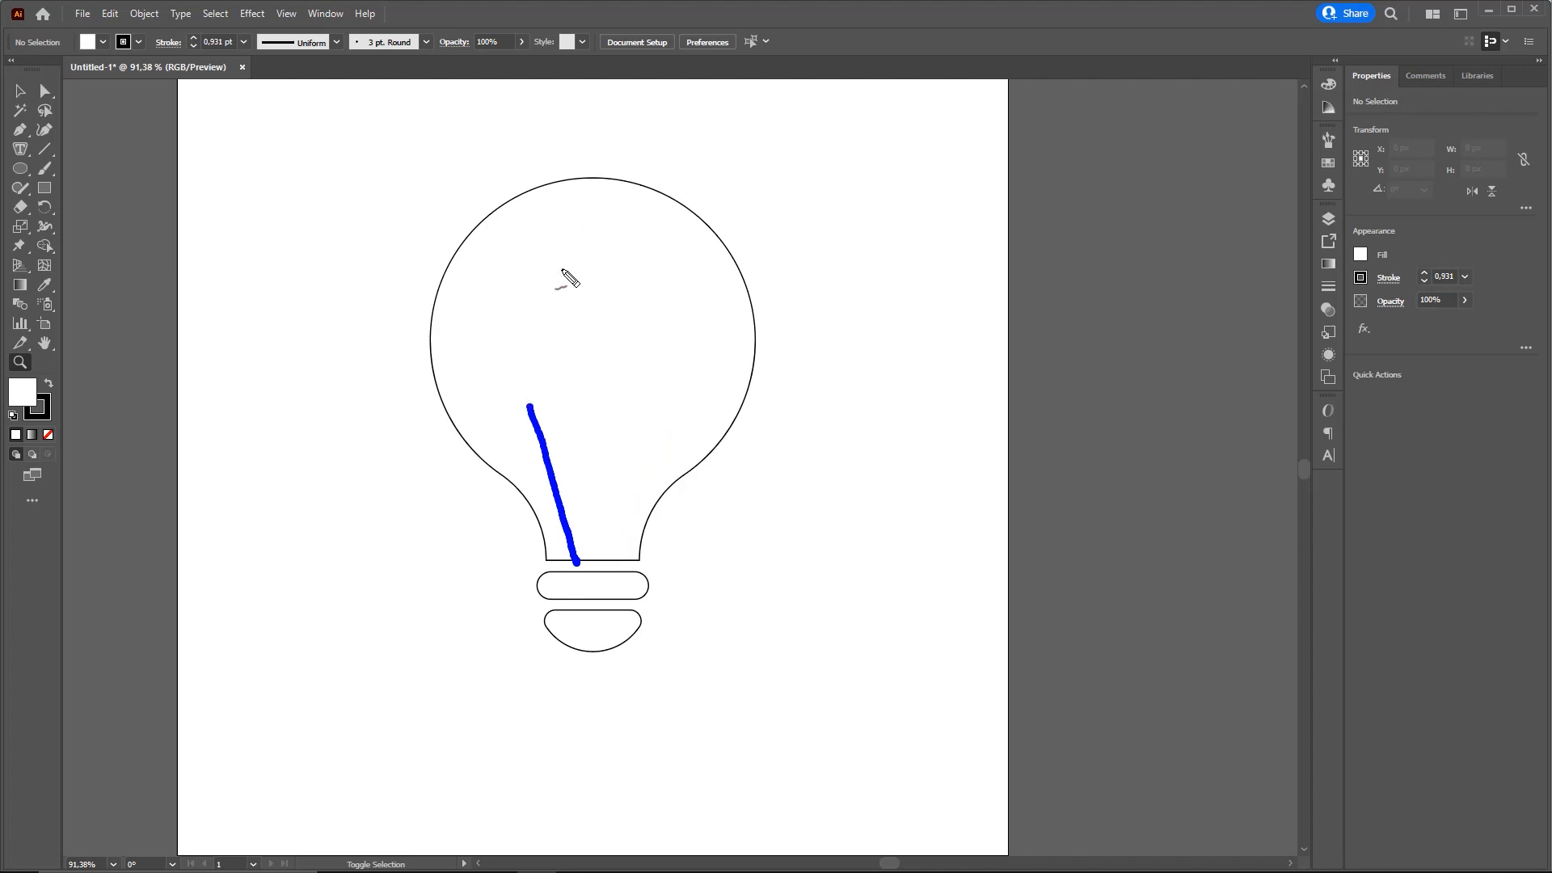
Draw two outward-slanting lines from the neck's bottom edge into the bulb, about 50 × 205 px and 65 × 210 px
mouse_move(435, 125)
mouse_down()
mouse_move(71, 159)
mouse_move(49, 148)
mouse_up()
click(48, 150)
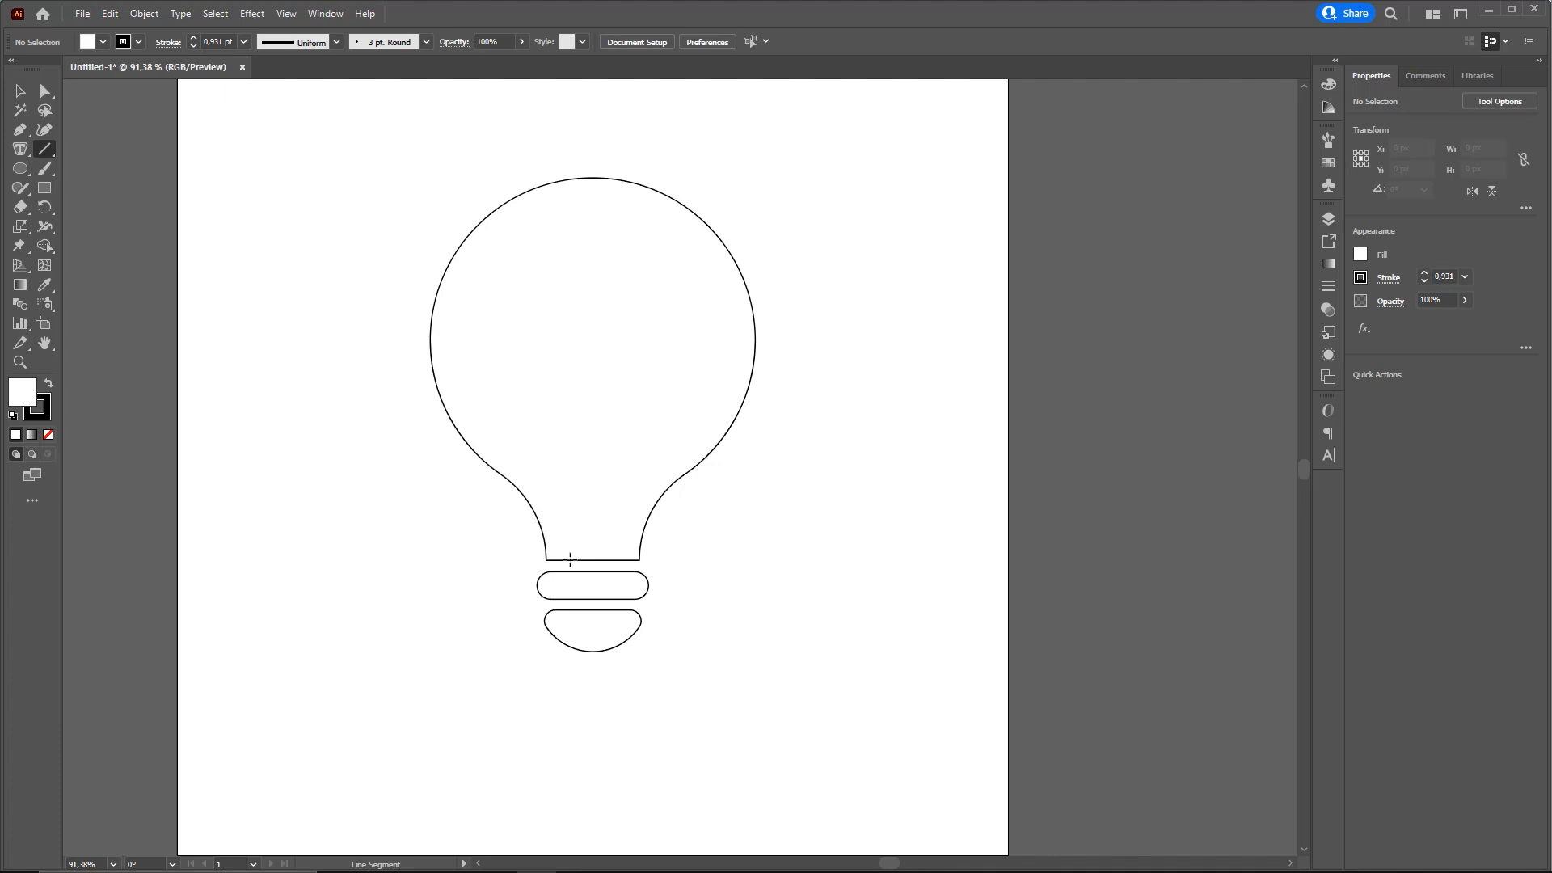
drag(570, 559, 530, 388)
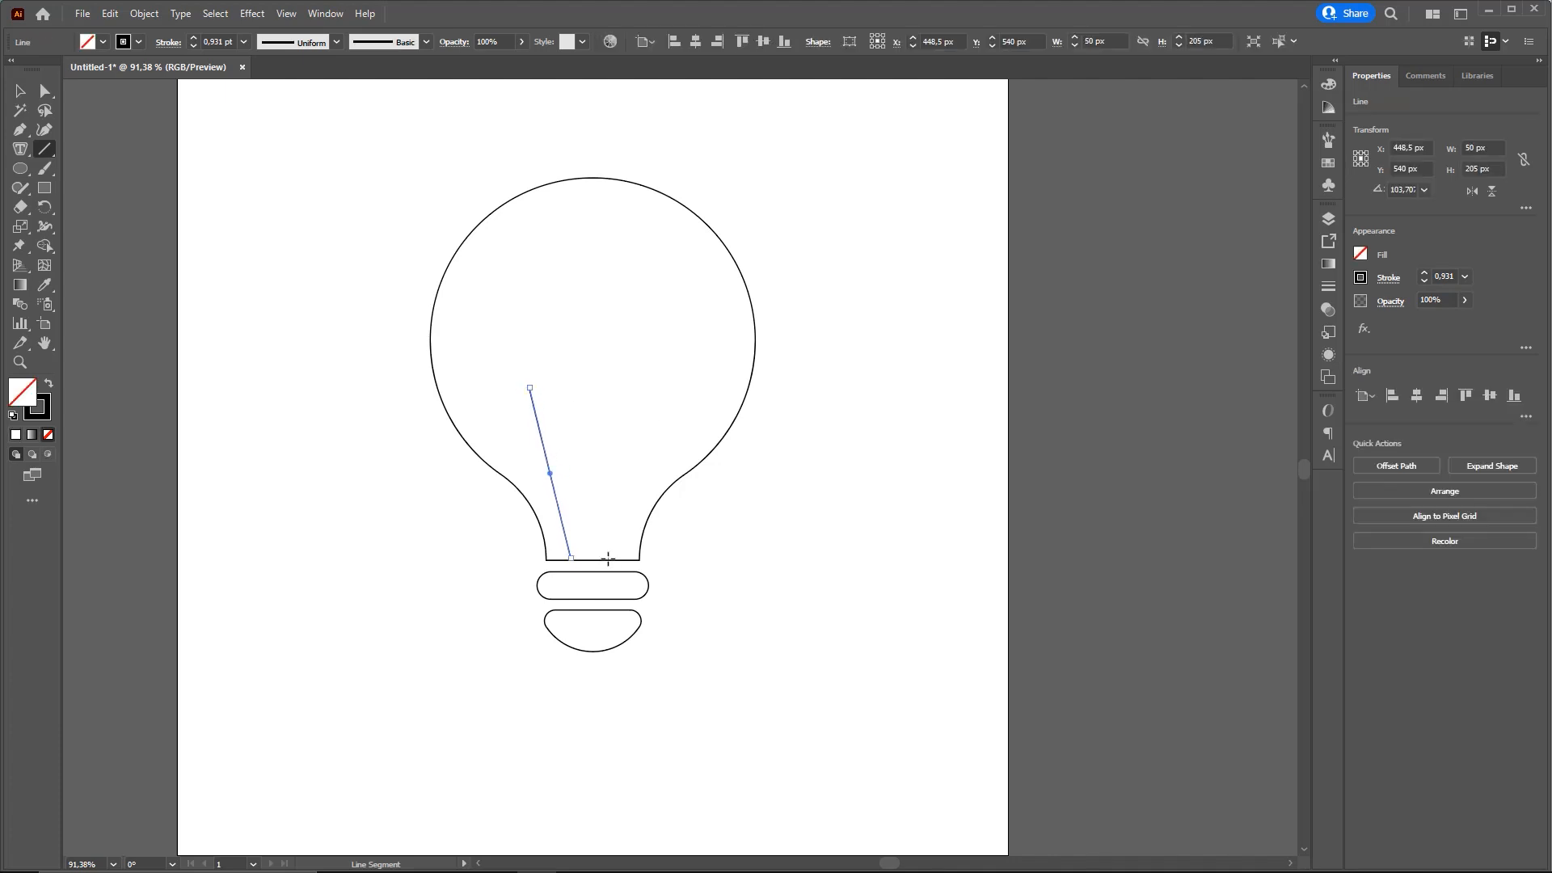
drag(614, 560, 666, 385)
key(v)
drag(753, 461, 909, 454)
drag(849, 506, 895, 550)
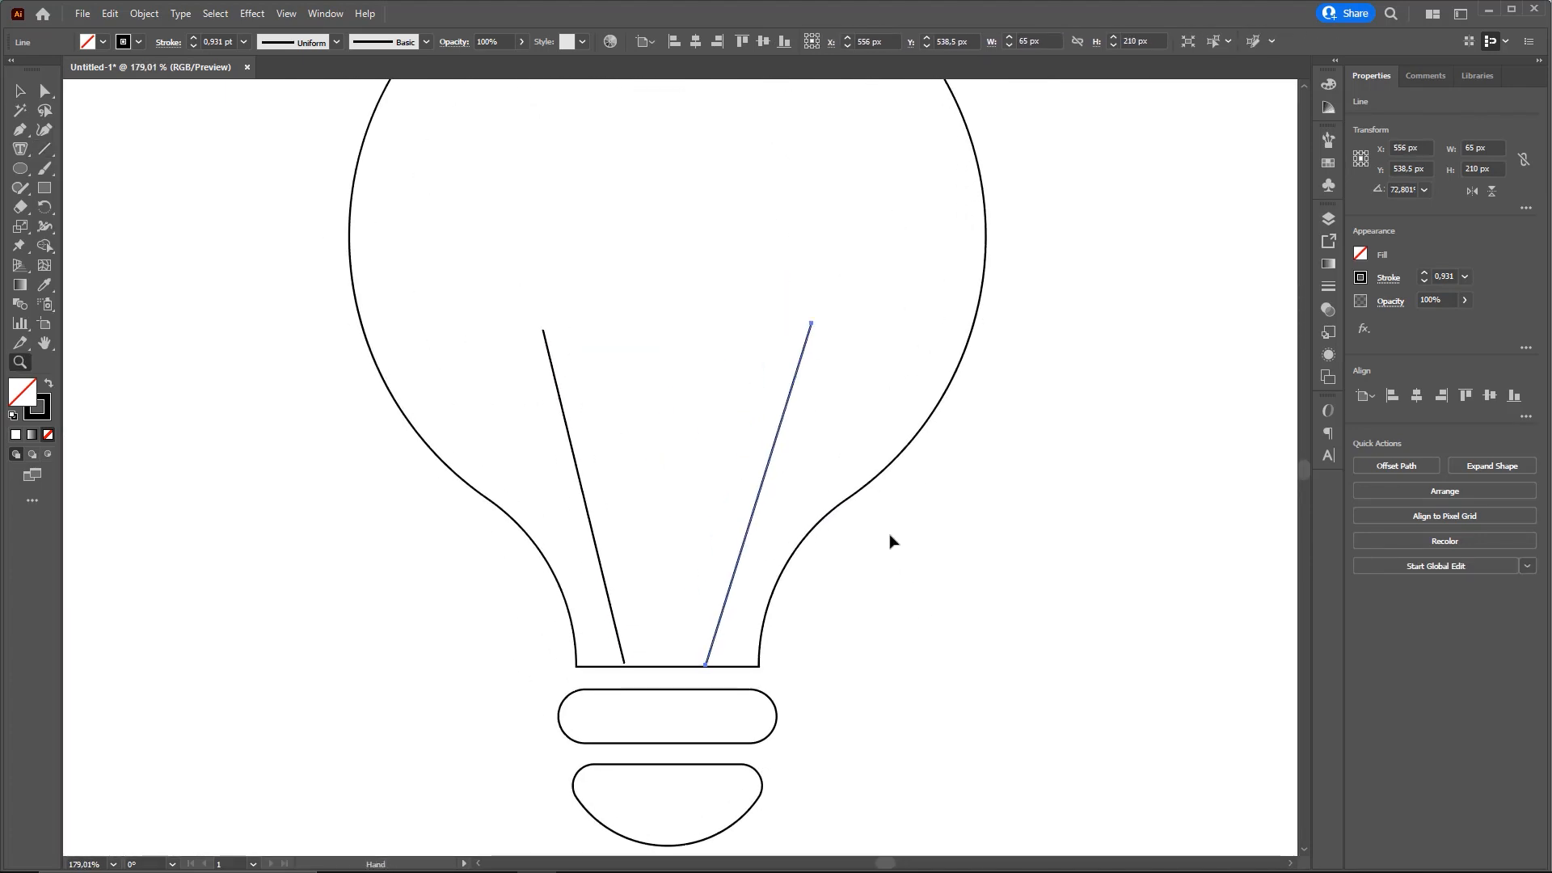
click(937, 594)
click(740, 551)
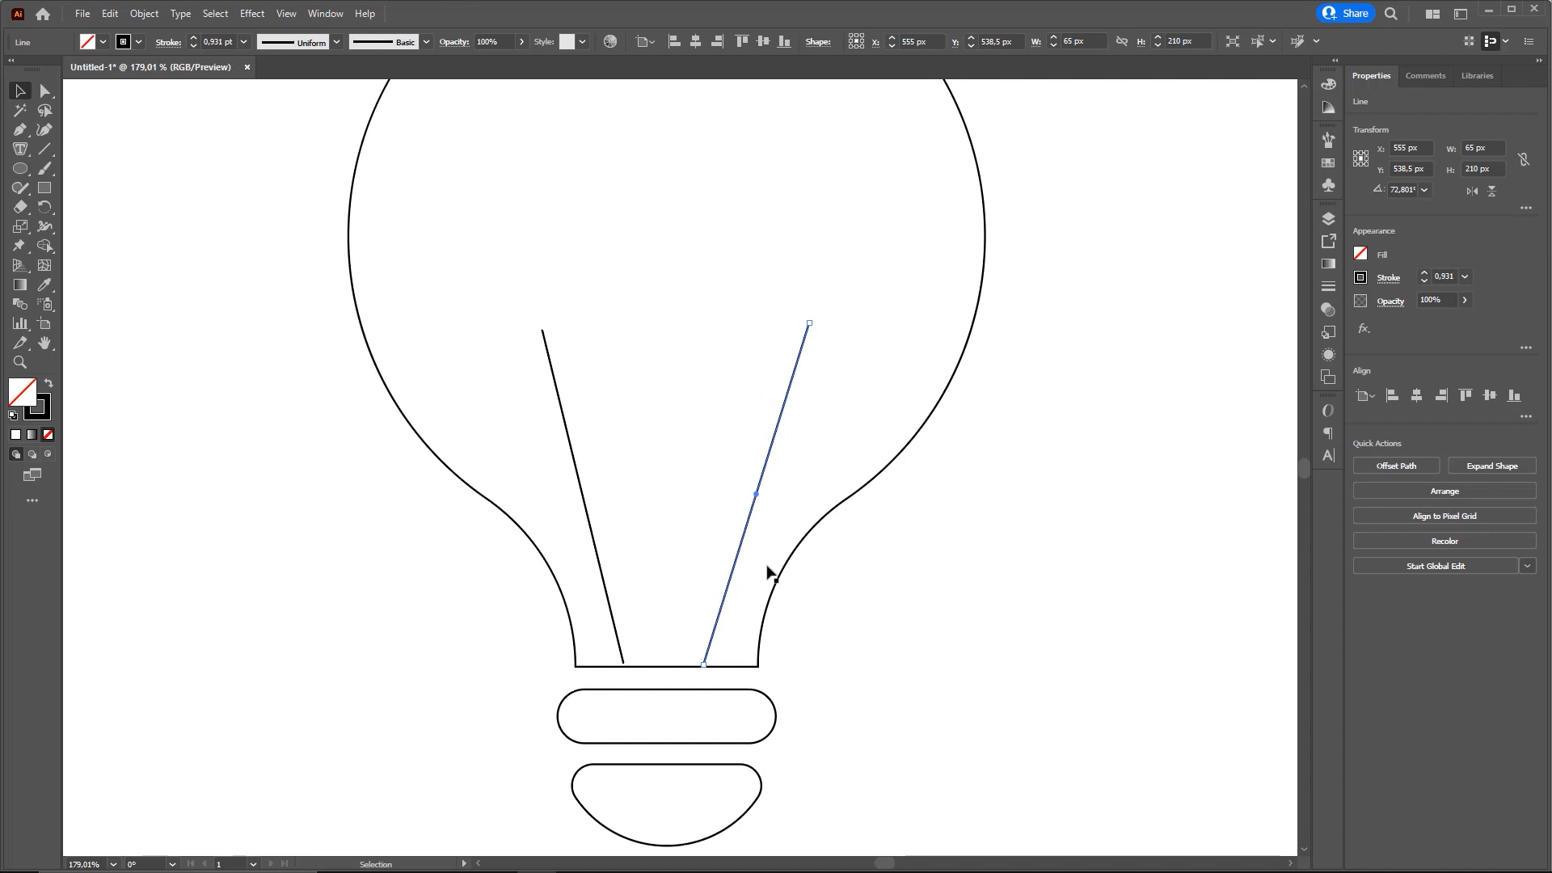
click(945, 619)
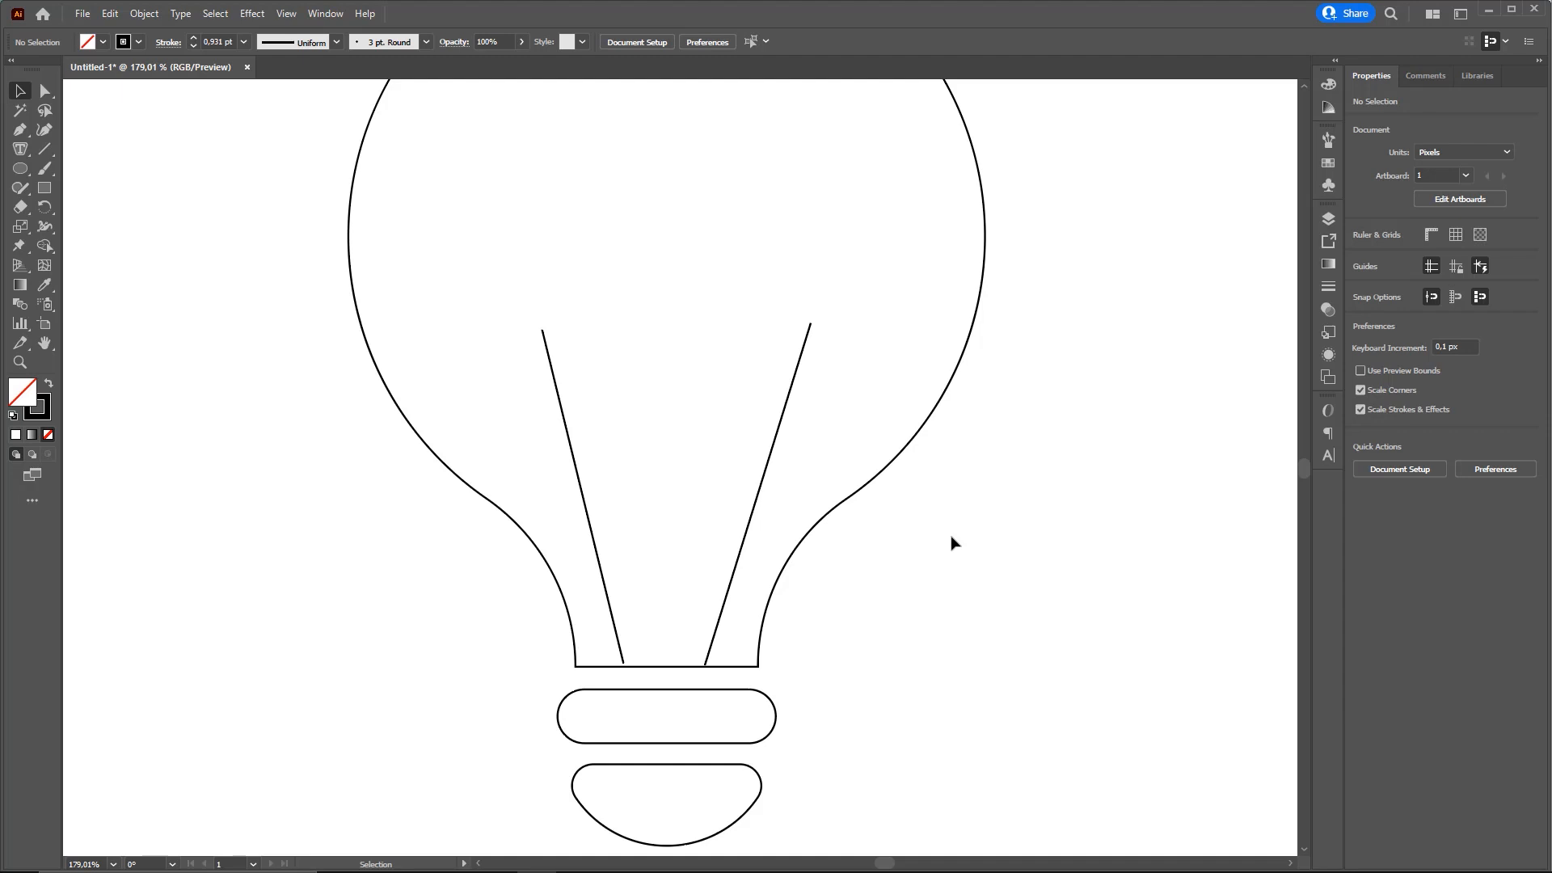
Shift the left line's upper end slightly inward and place both lines' lower ends on the neck's bottom edge with Direct Selection
click(45, 90)
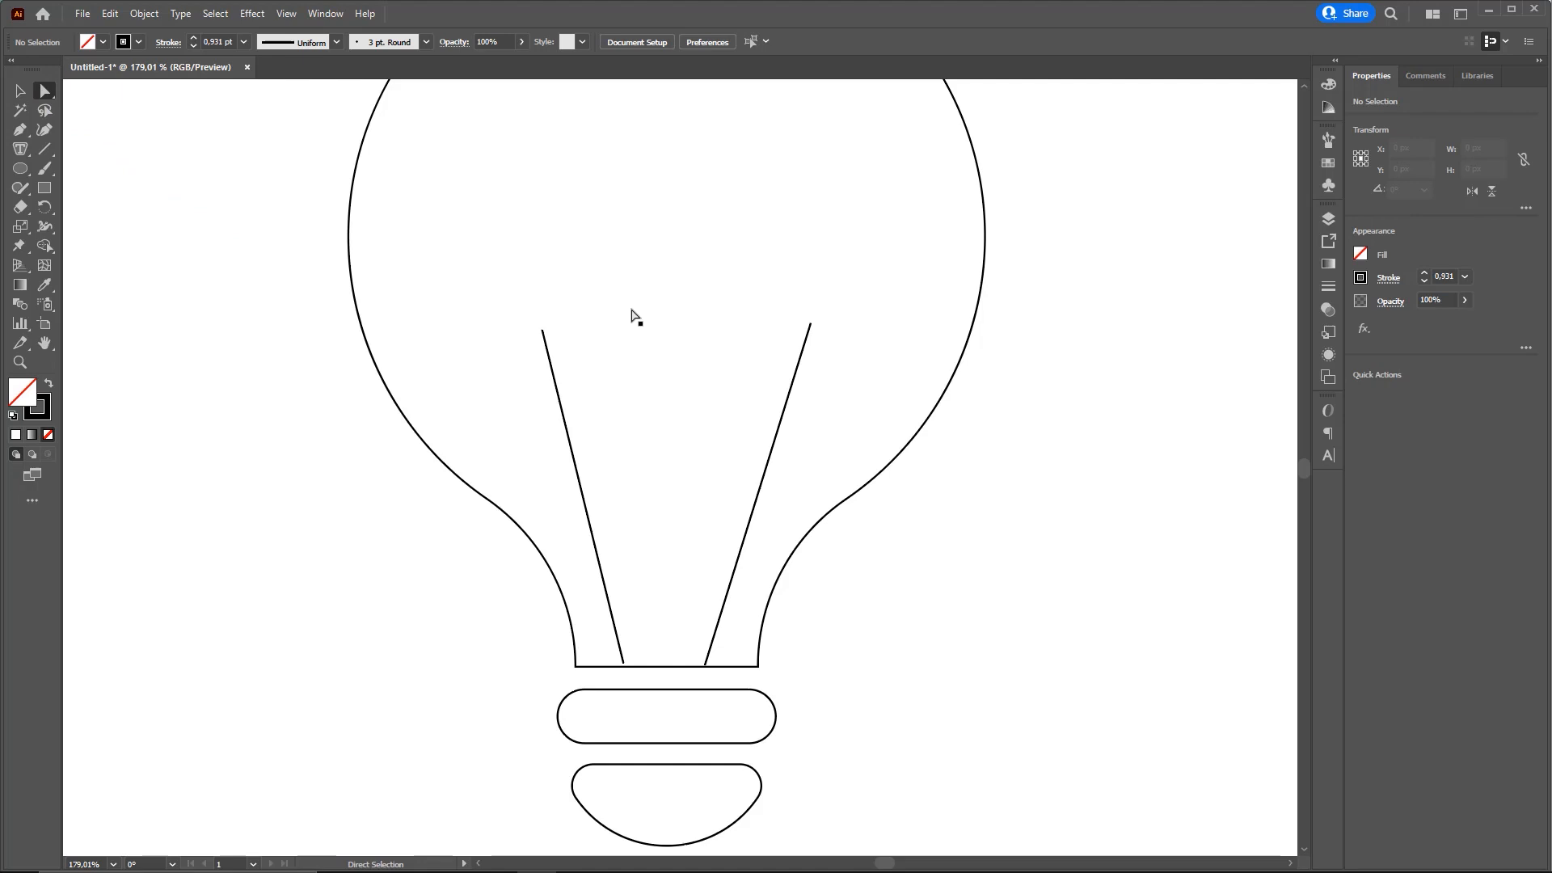
key(z)
drag(581, 348, 729, 337)
key(a)
mouse_move(556, 289)
mouse_down()
mouse_move(584, 276)
mouse_move(580, 289)
mouse_up()
drag(665, 727, 664, 725)
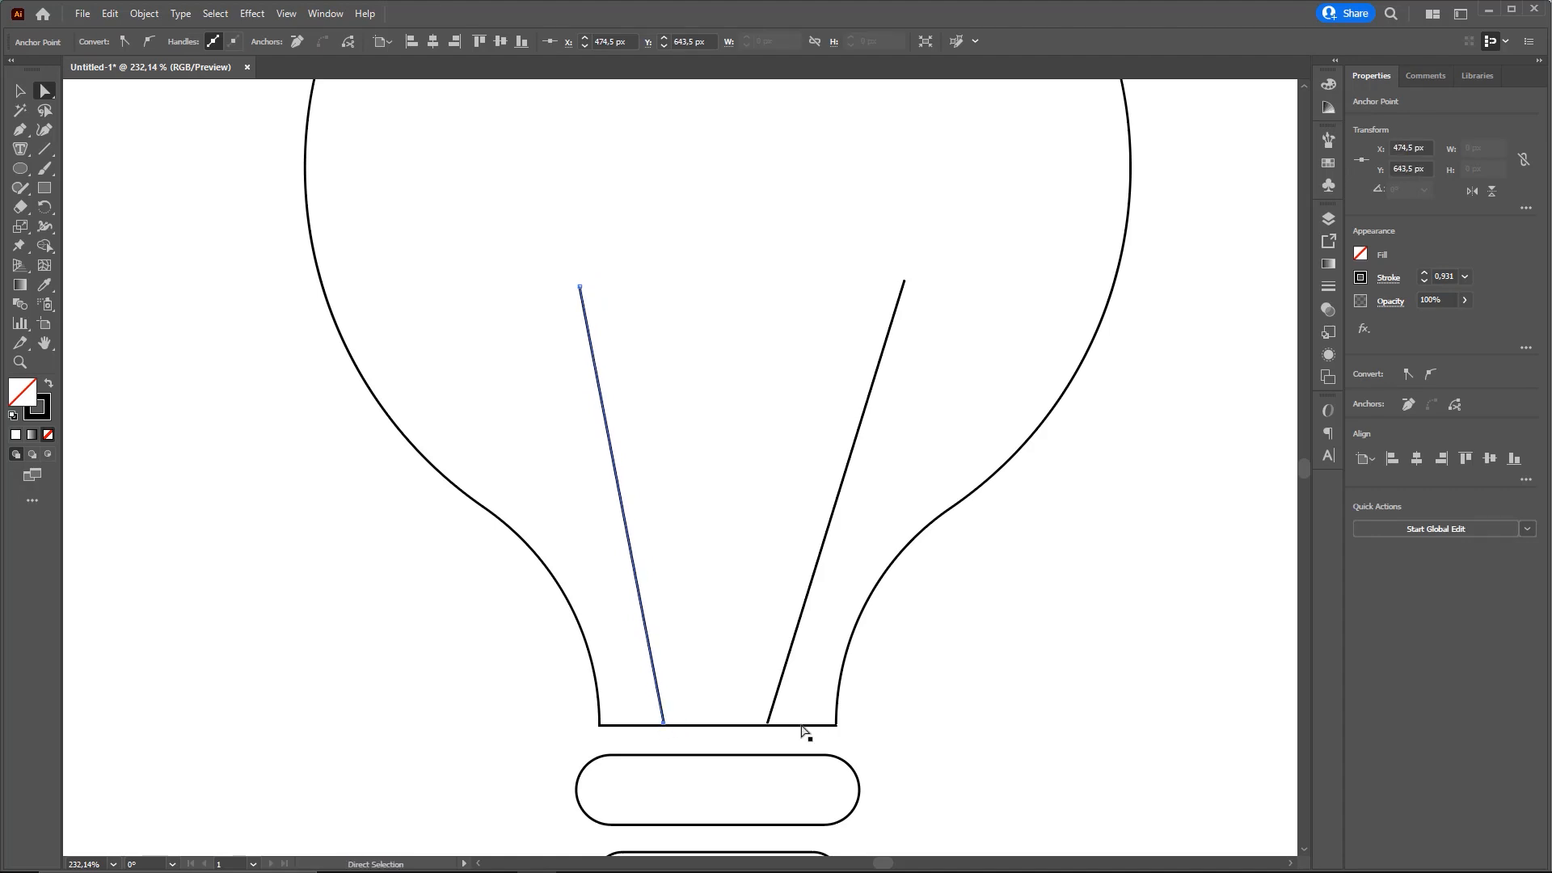
click(768, 724)
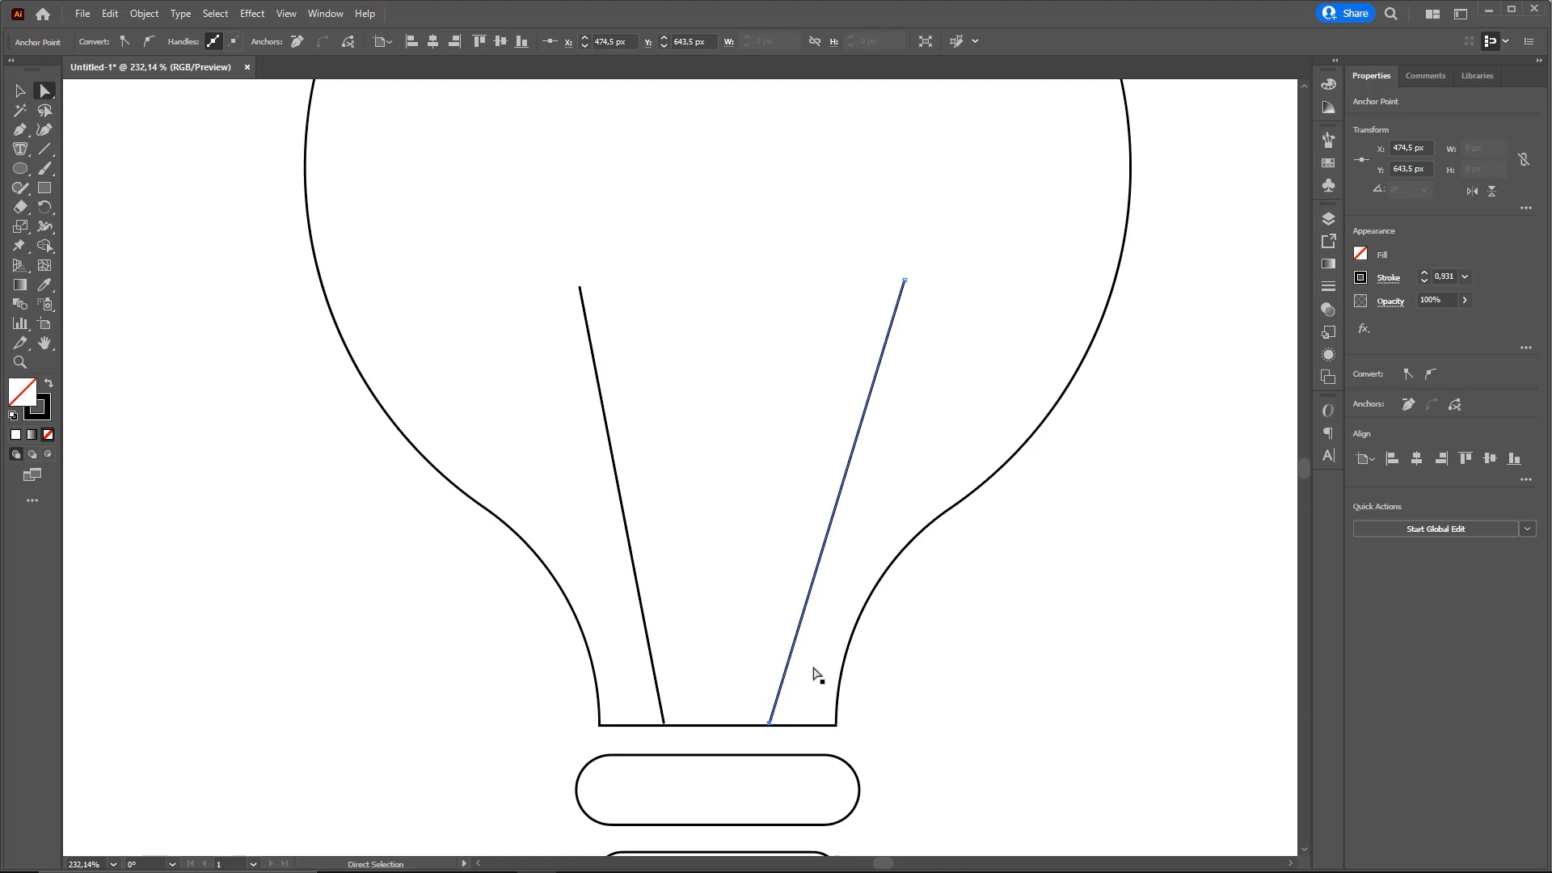
Move the upper ends of both slanted lines slightly outward and clear the selection
drag(904, 284, 917, 286)
drag(581, 289, 550, 291)
scroll(1010, 539, down, 2)
drag(890, 547, 819, 565)
key(v)
click(994, 569)
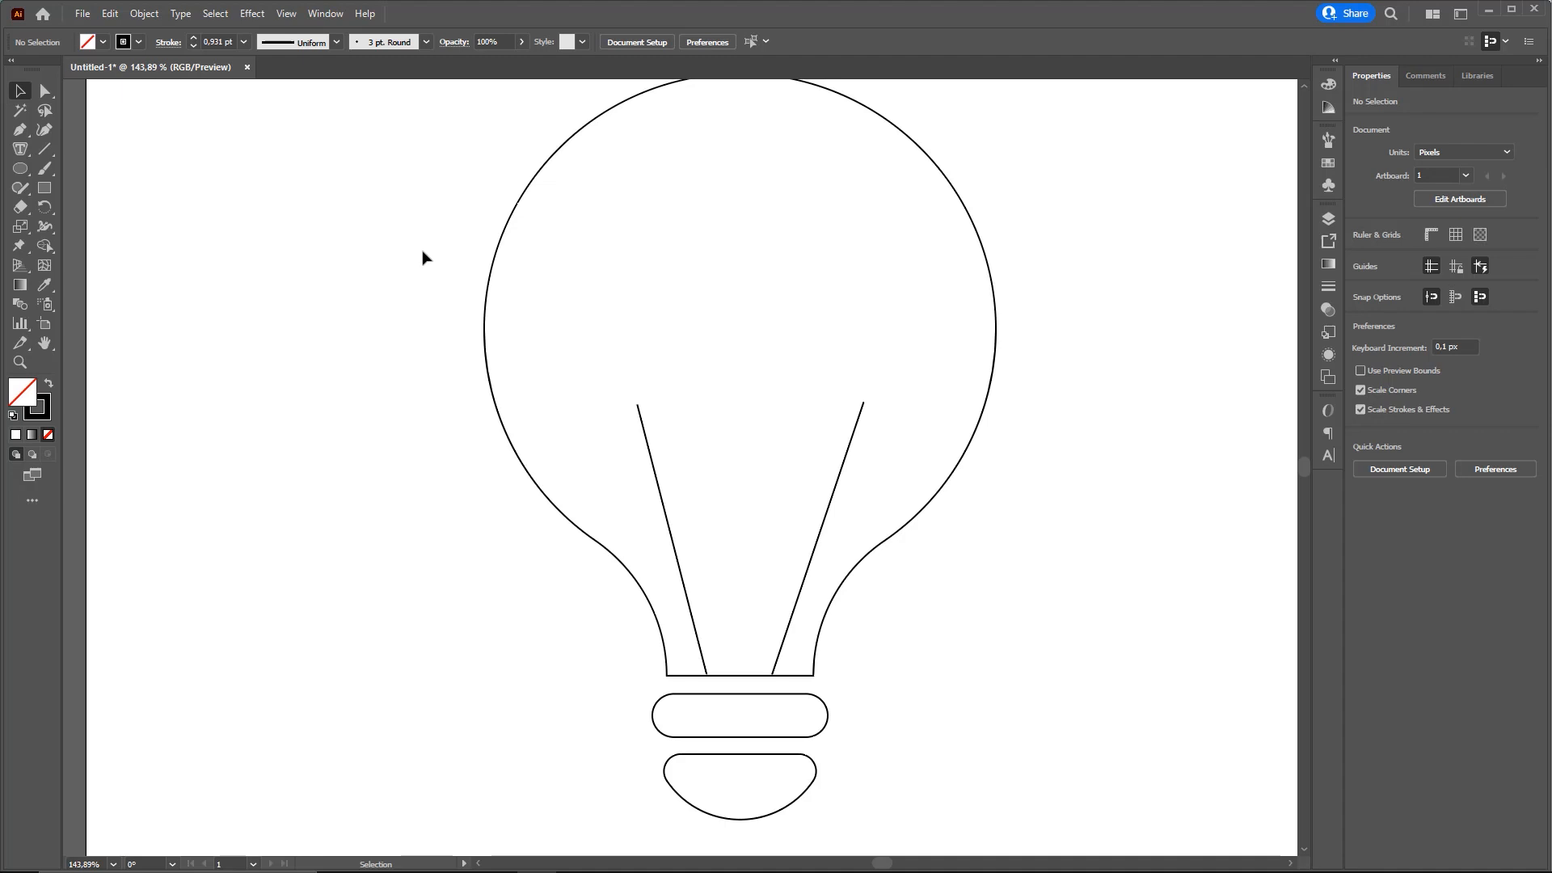
Draw a nearly horizontal line about 175 px wide joining the upper ends of the two slanted lines
click(45, 152)
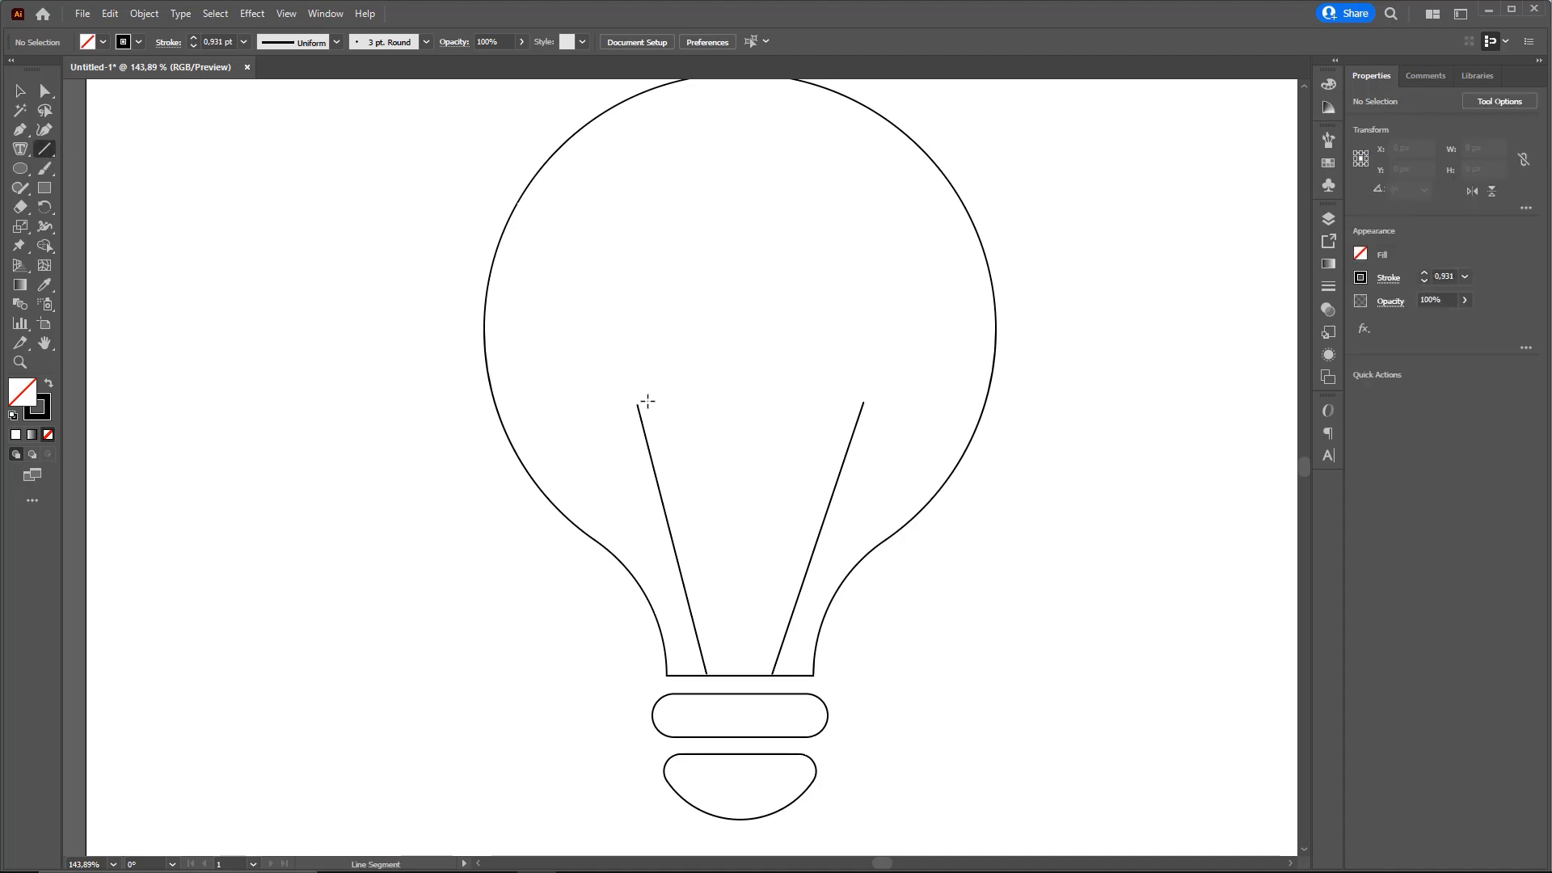
drag(638, 408, 865, 404)
key(v)
click(953, 422)
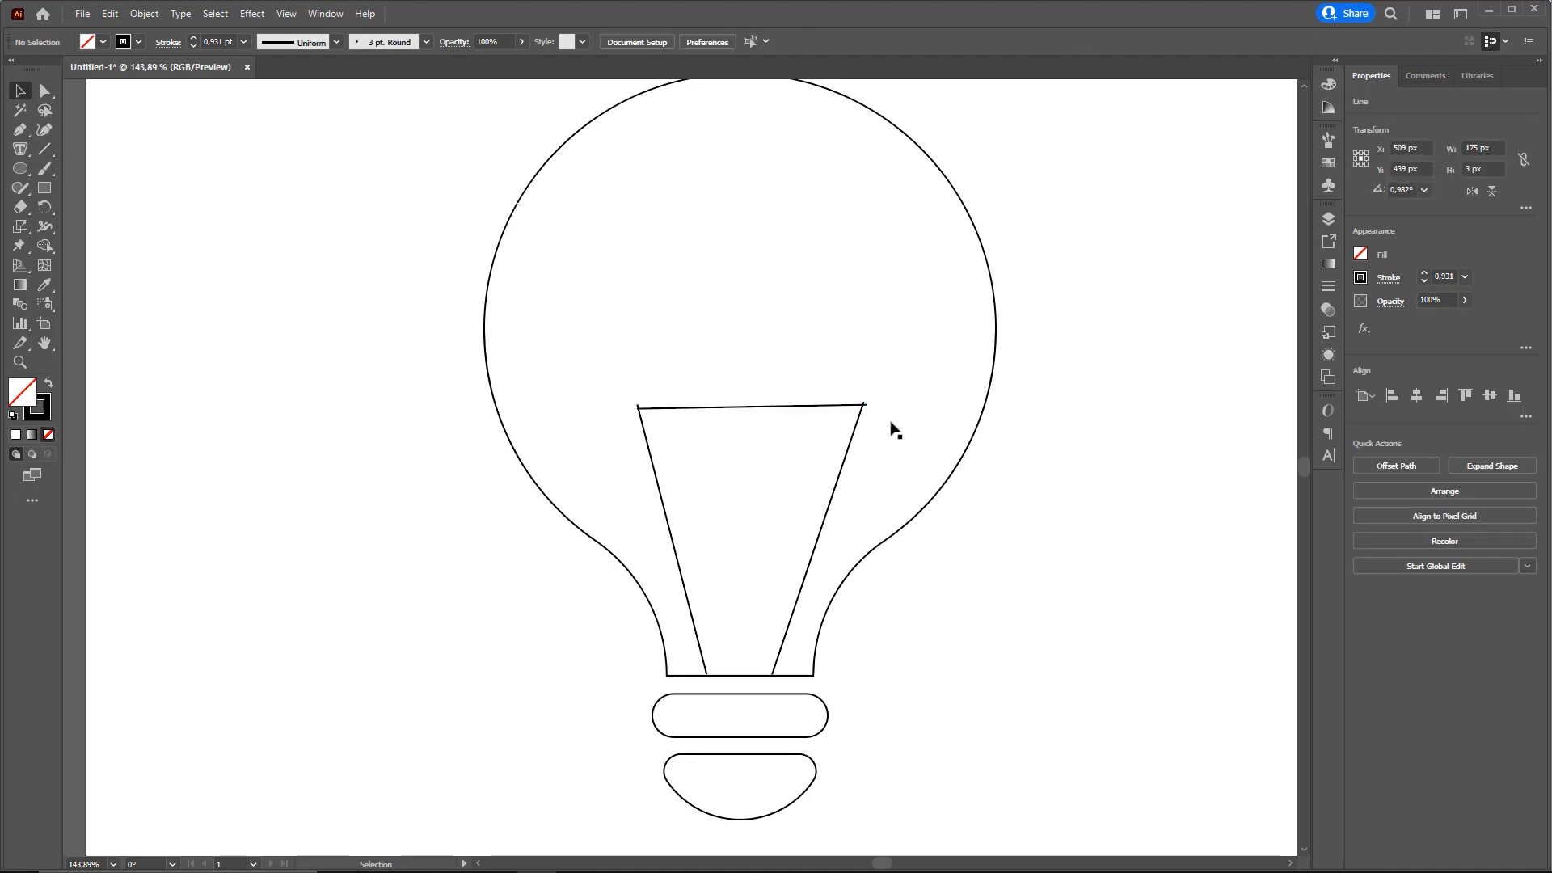
Move the connecting line up so it sits just above the ends of the slanted lines, keeping it selected
scroll(792, 461, up, 3)
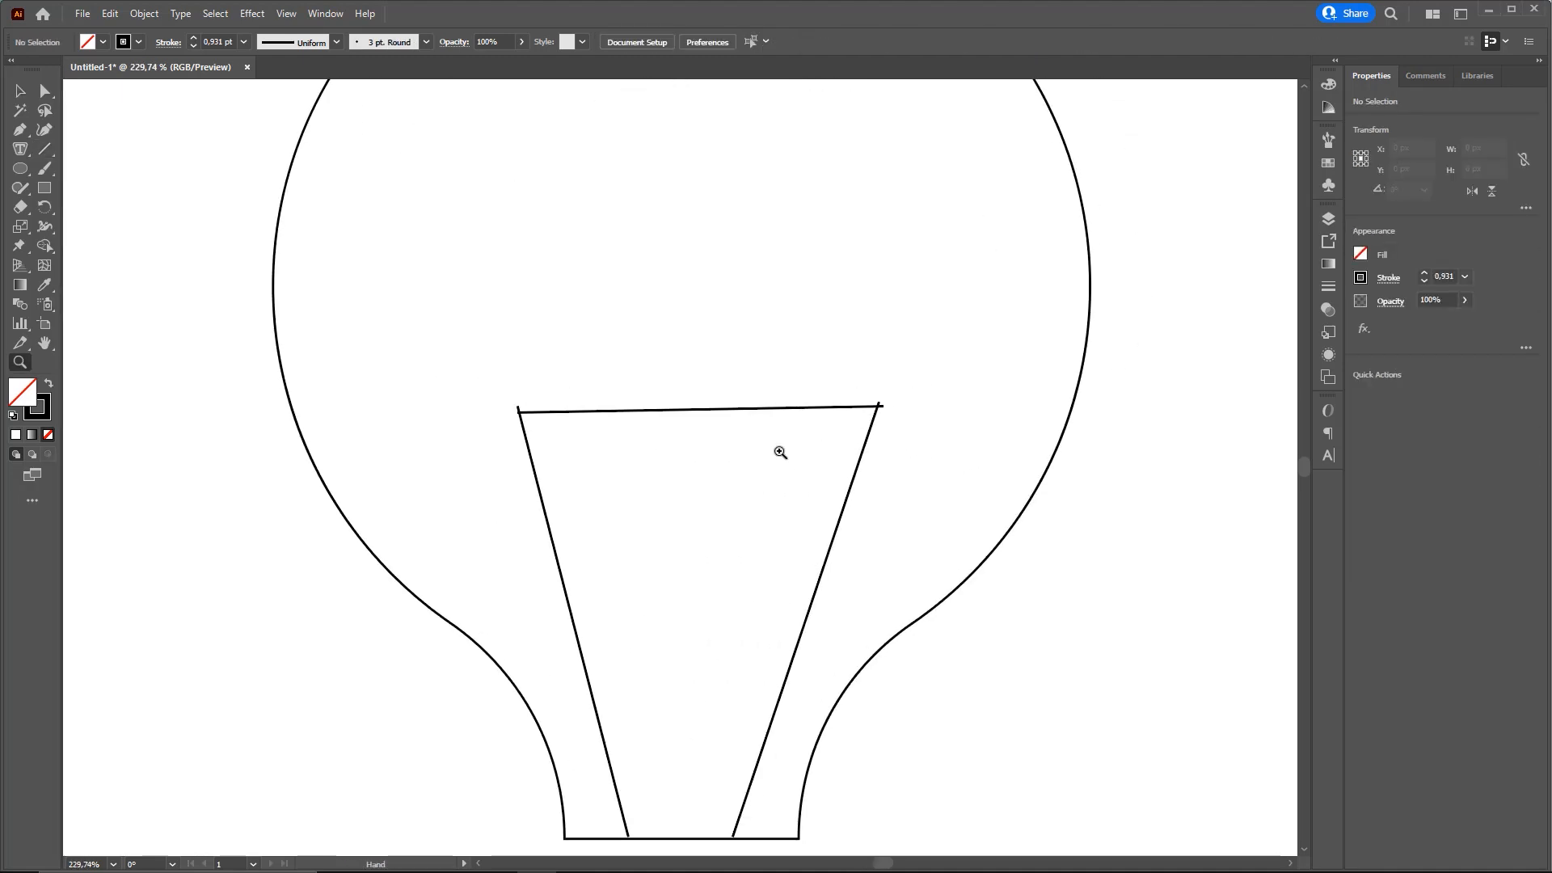
click(665, 415)
drag(644, 416, 646, 401)
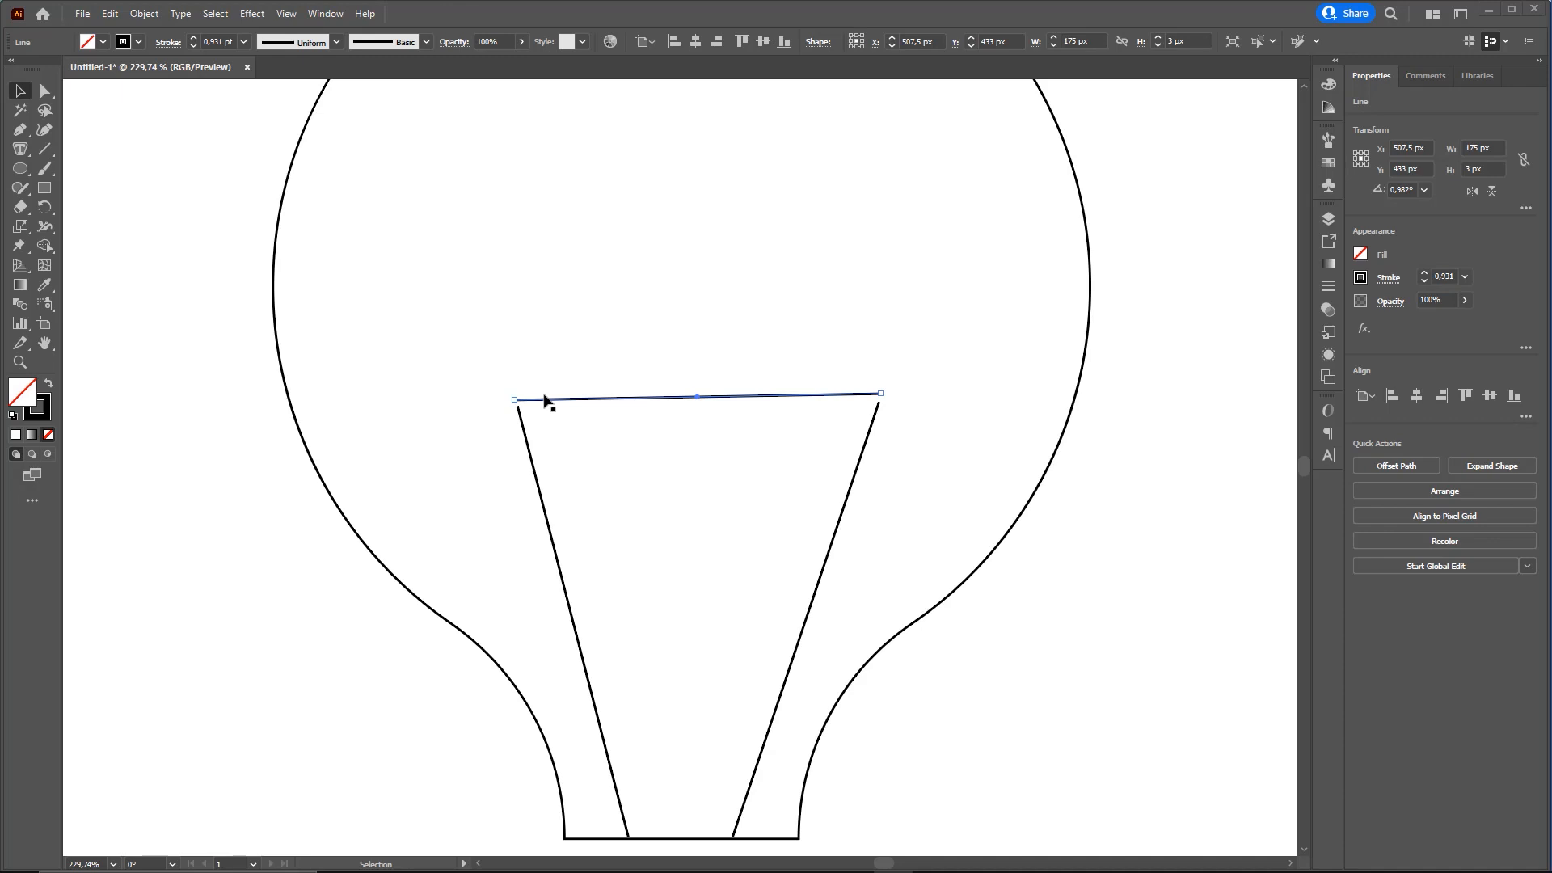
drag(12, 95, 582, 398)
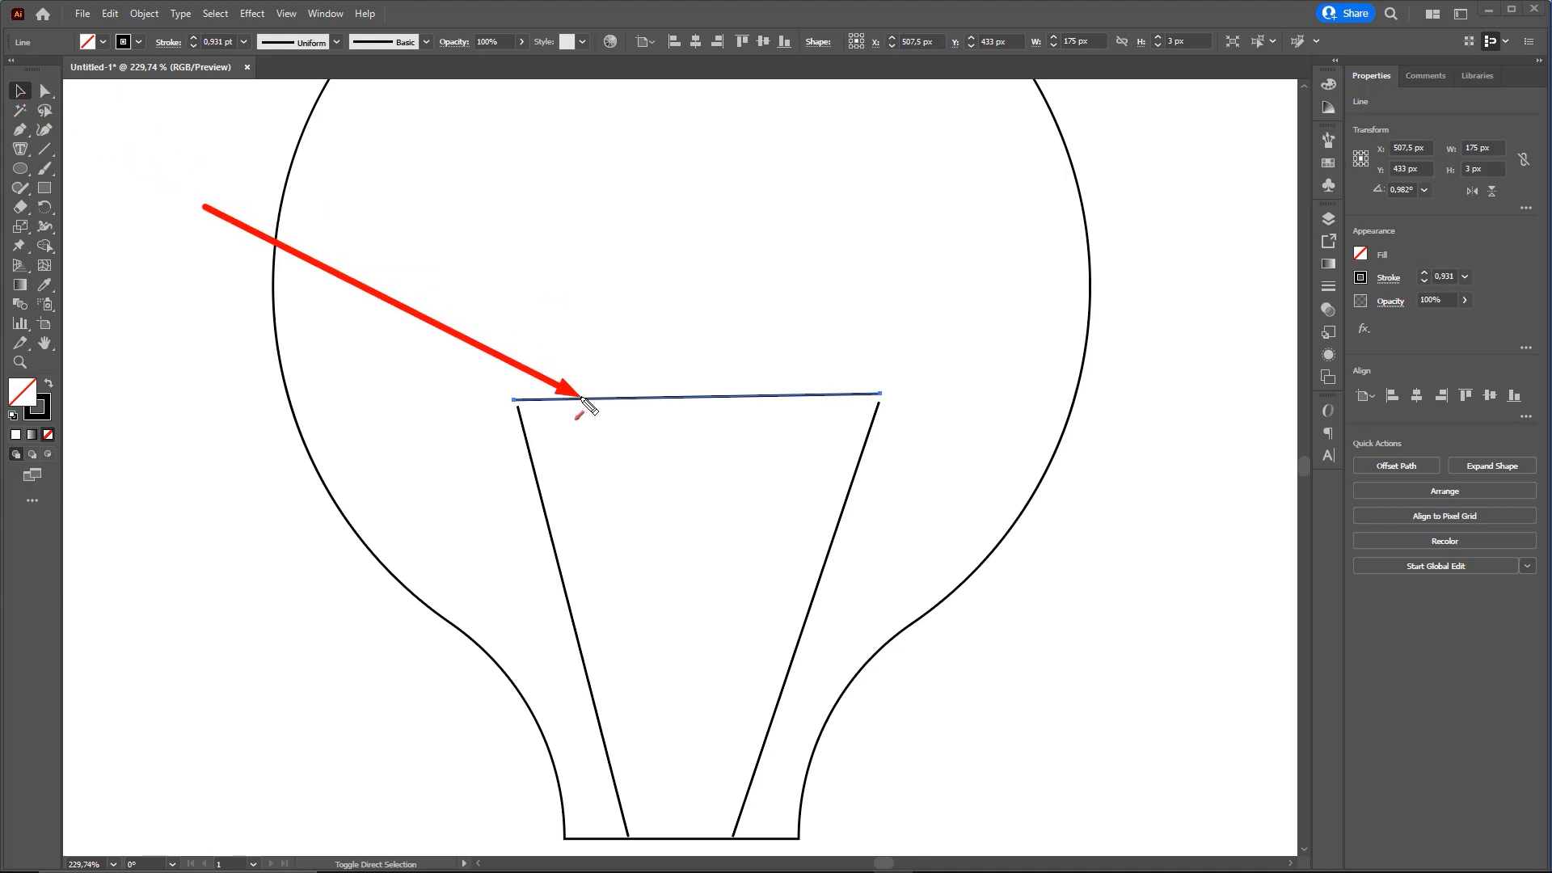
click(654, 382)
click(633, 399)
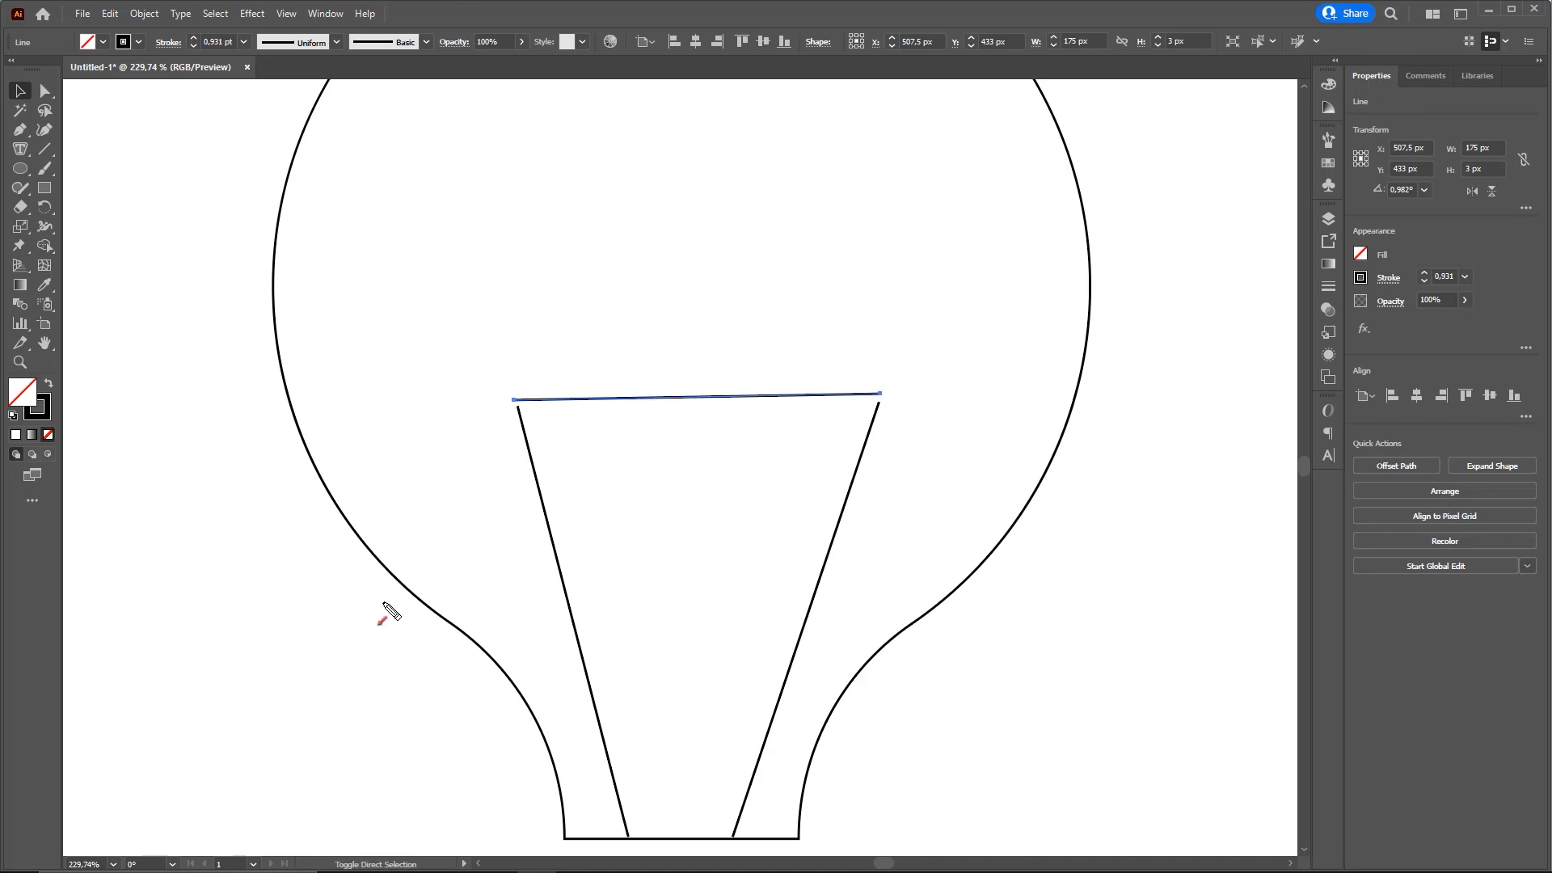
Set up a Zig Zag effect on the connecting line with an absolute size of 20 px and 5 ridges per segment
click(253, 14)
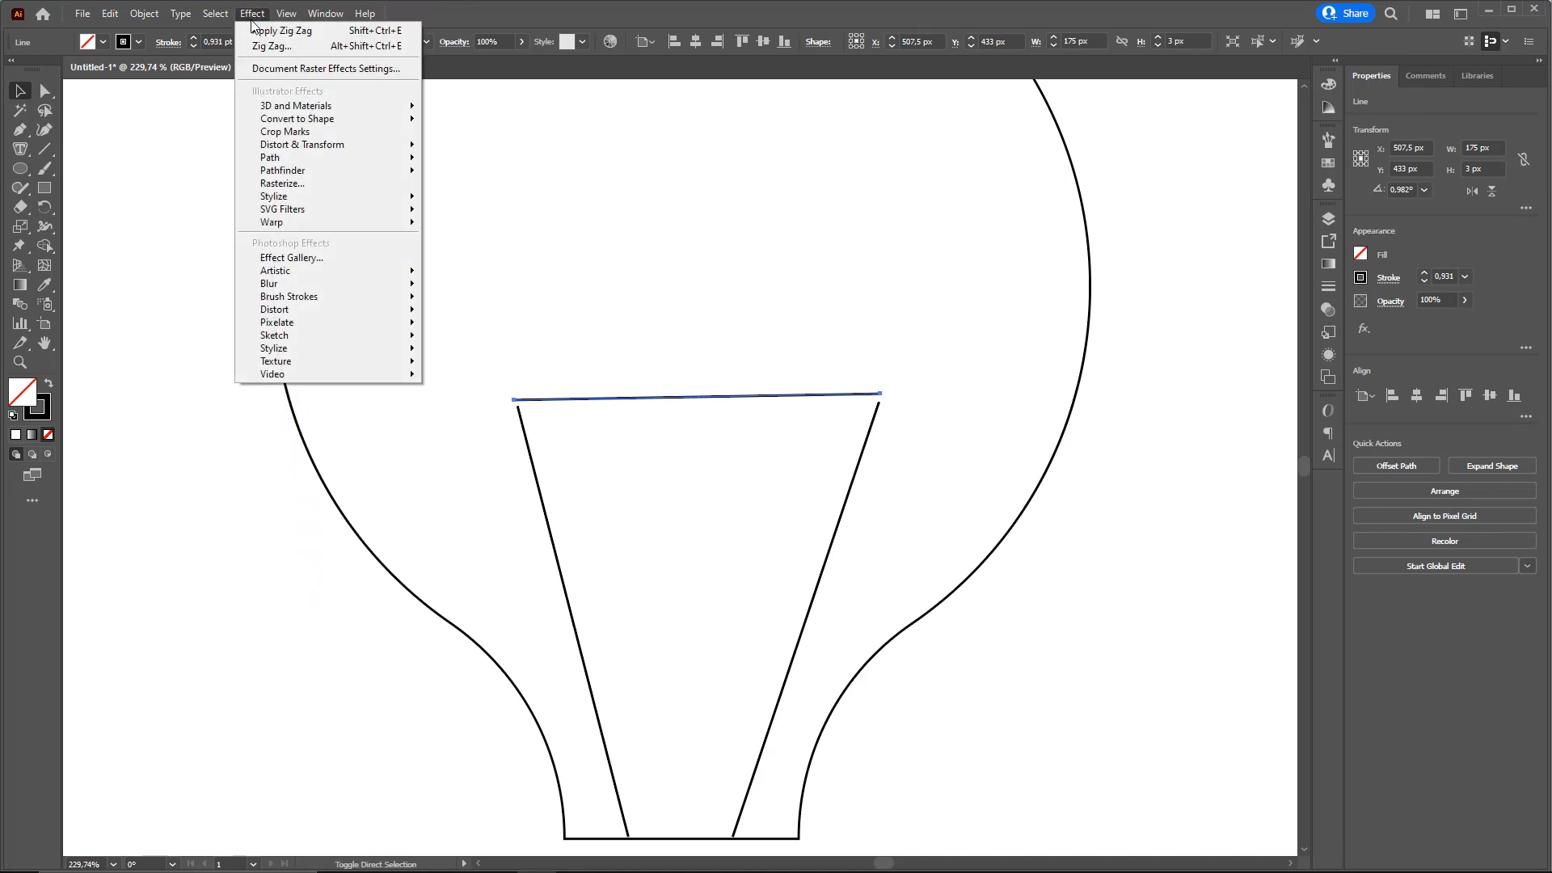
mouse_move(338, 145)
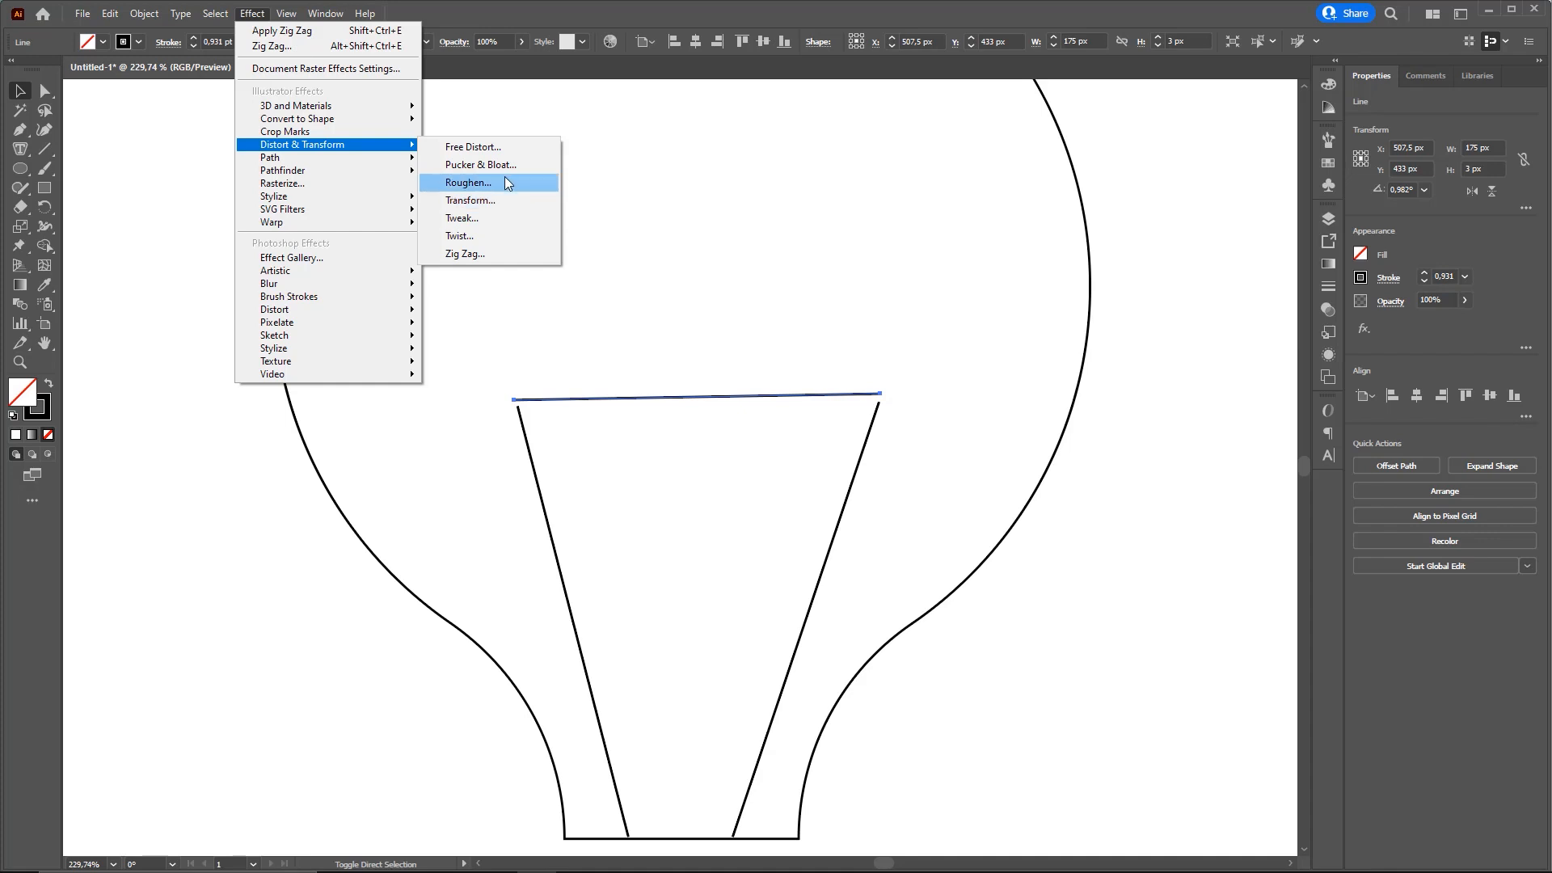
click(469, 255)
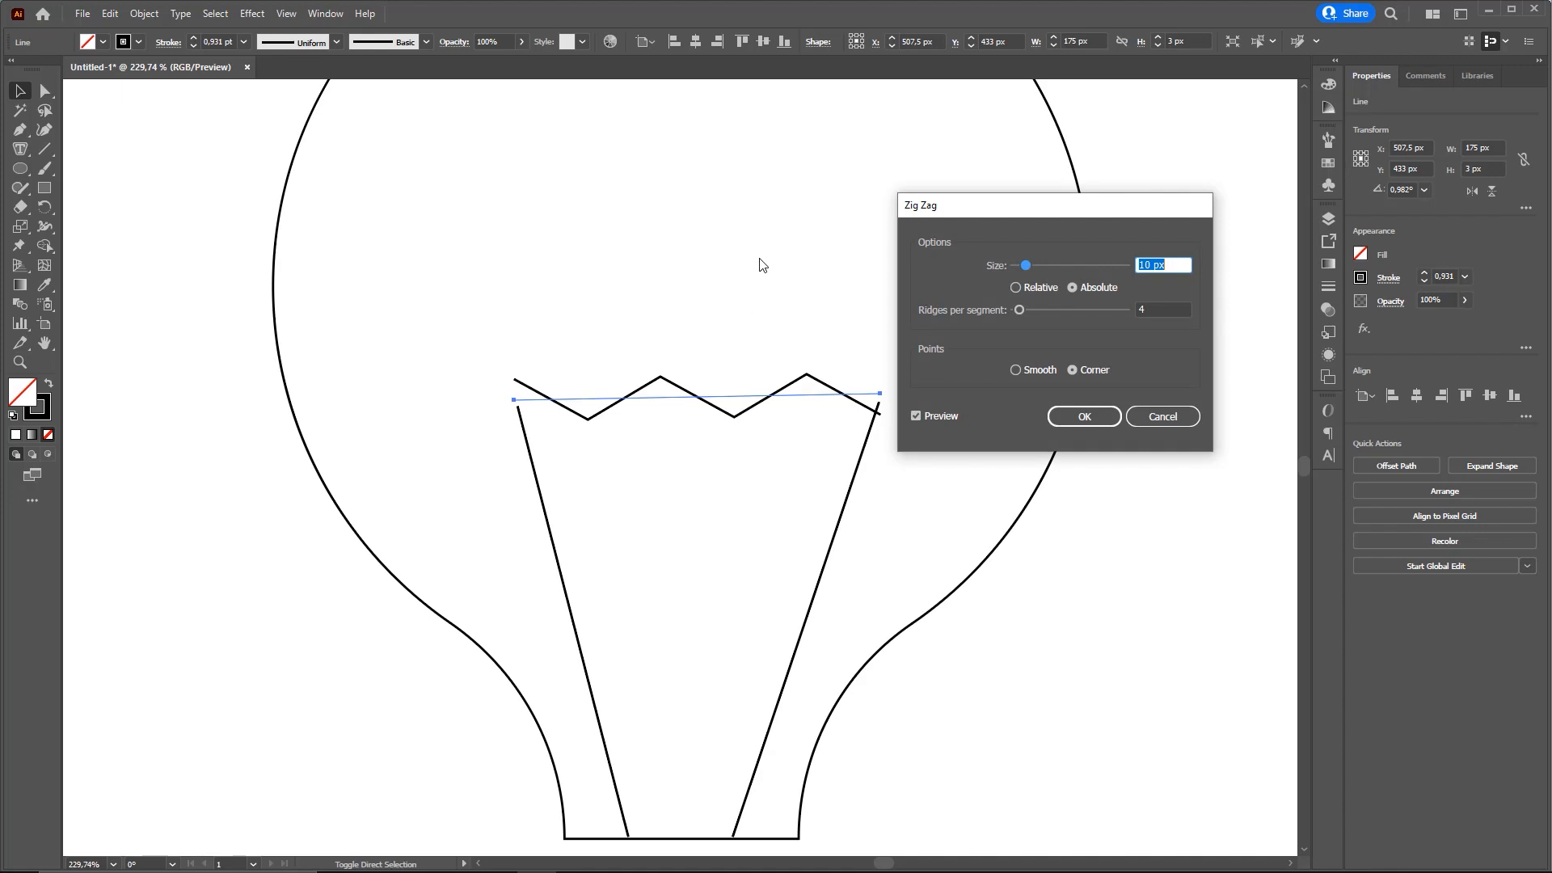
drag(1067, 204, 1119, 133)
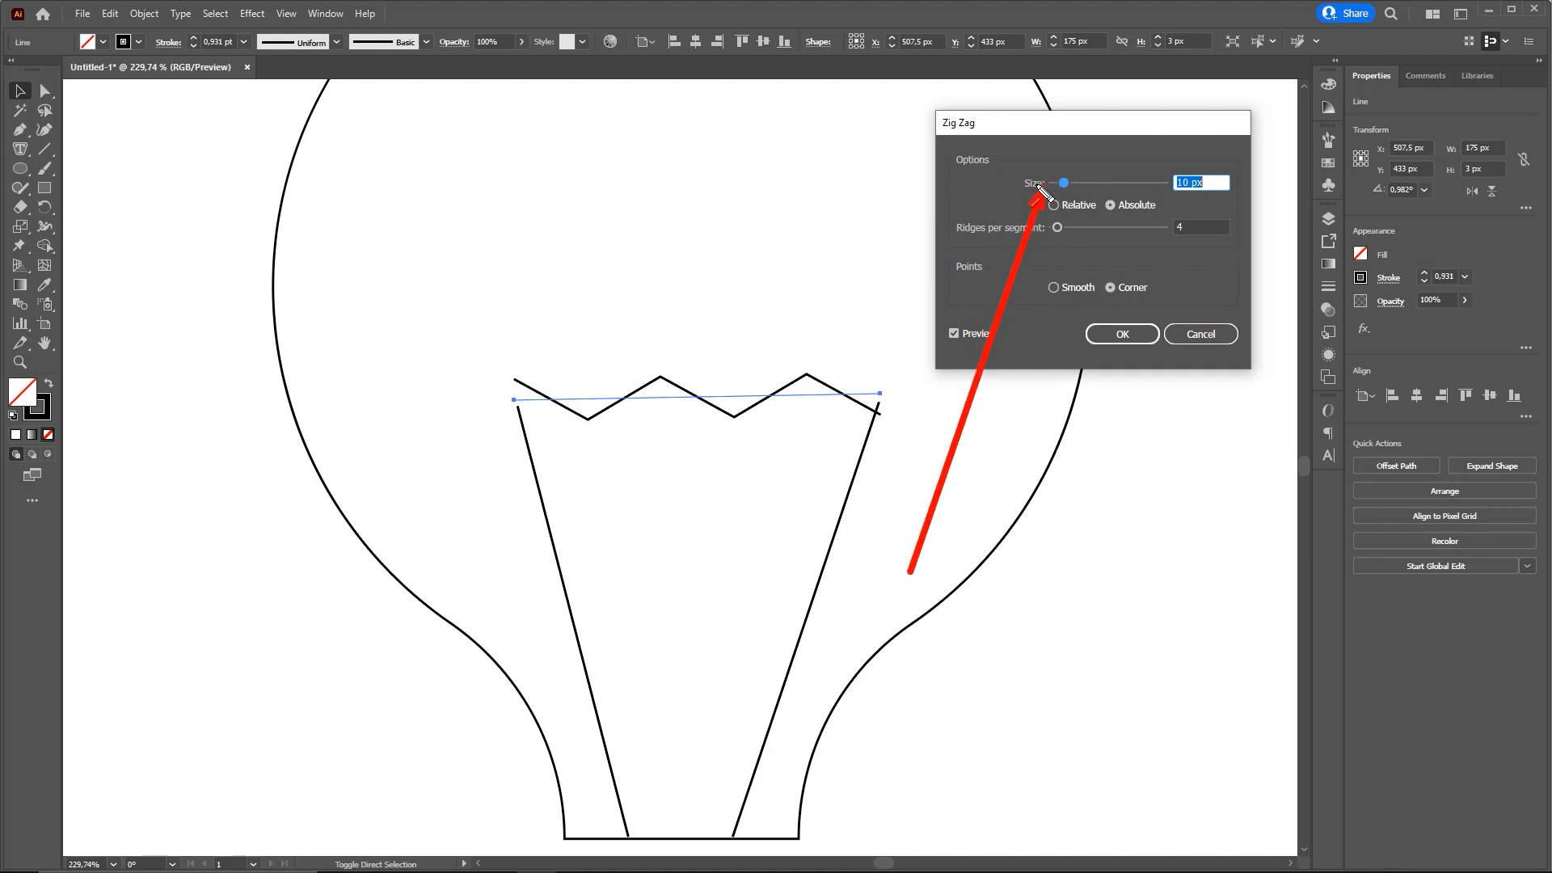
mouse_move(1067, 183)
mouse_down()
mouse_move(1095, 184)
mouse_move(1063, 182)
mouse_move(1078, 186)
mouse_up()
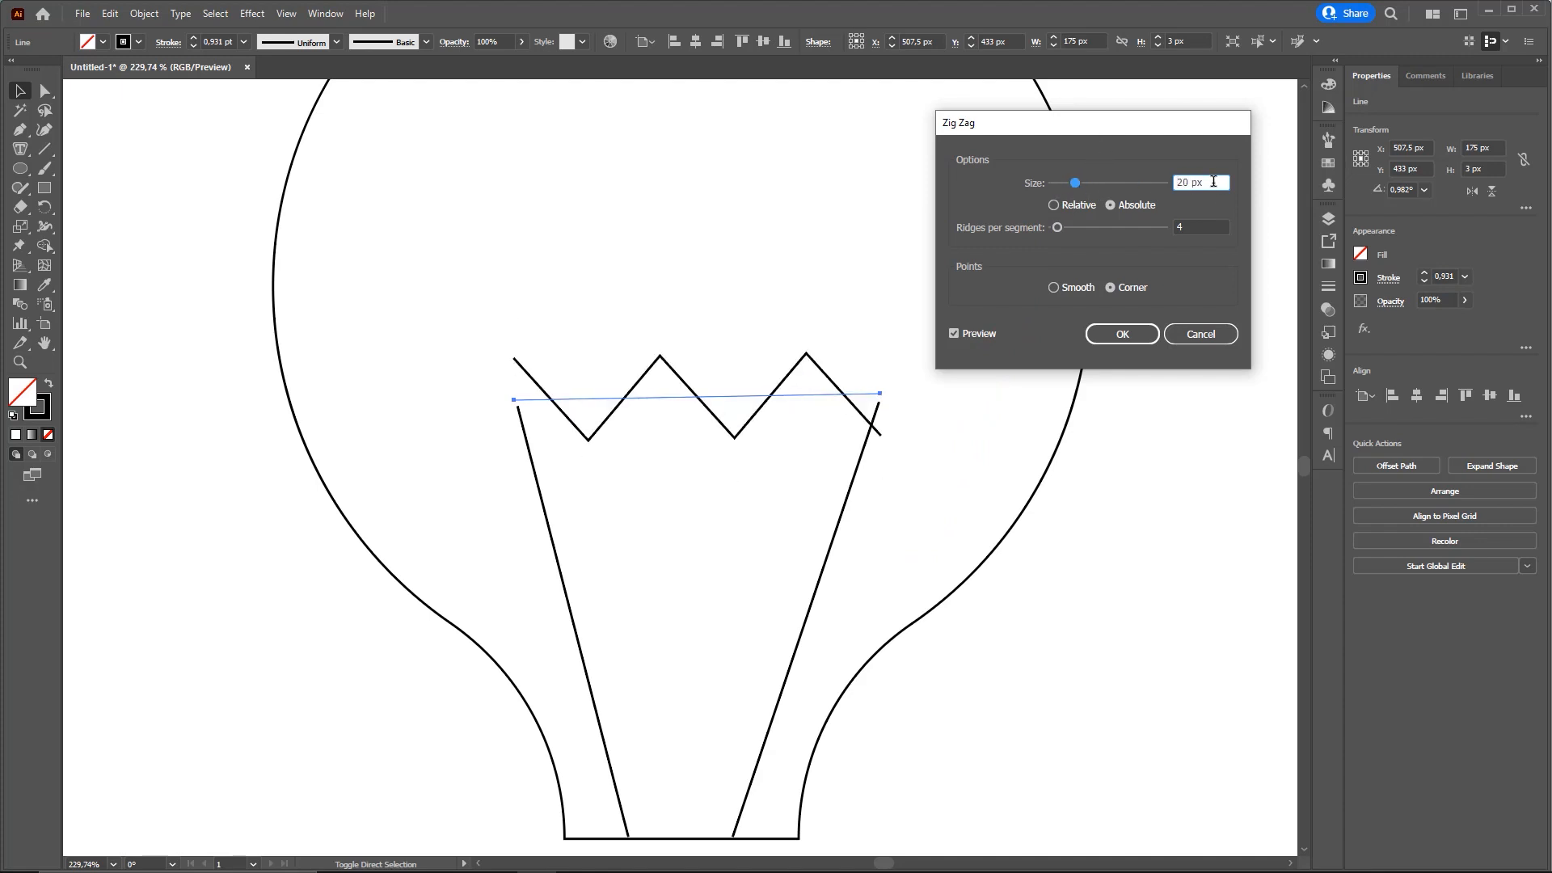
text(20)
key(Tab)
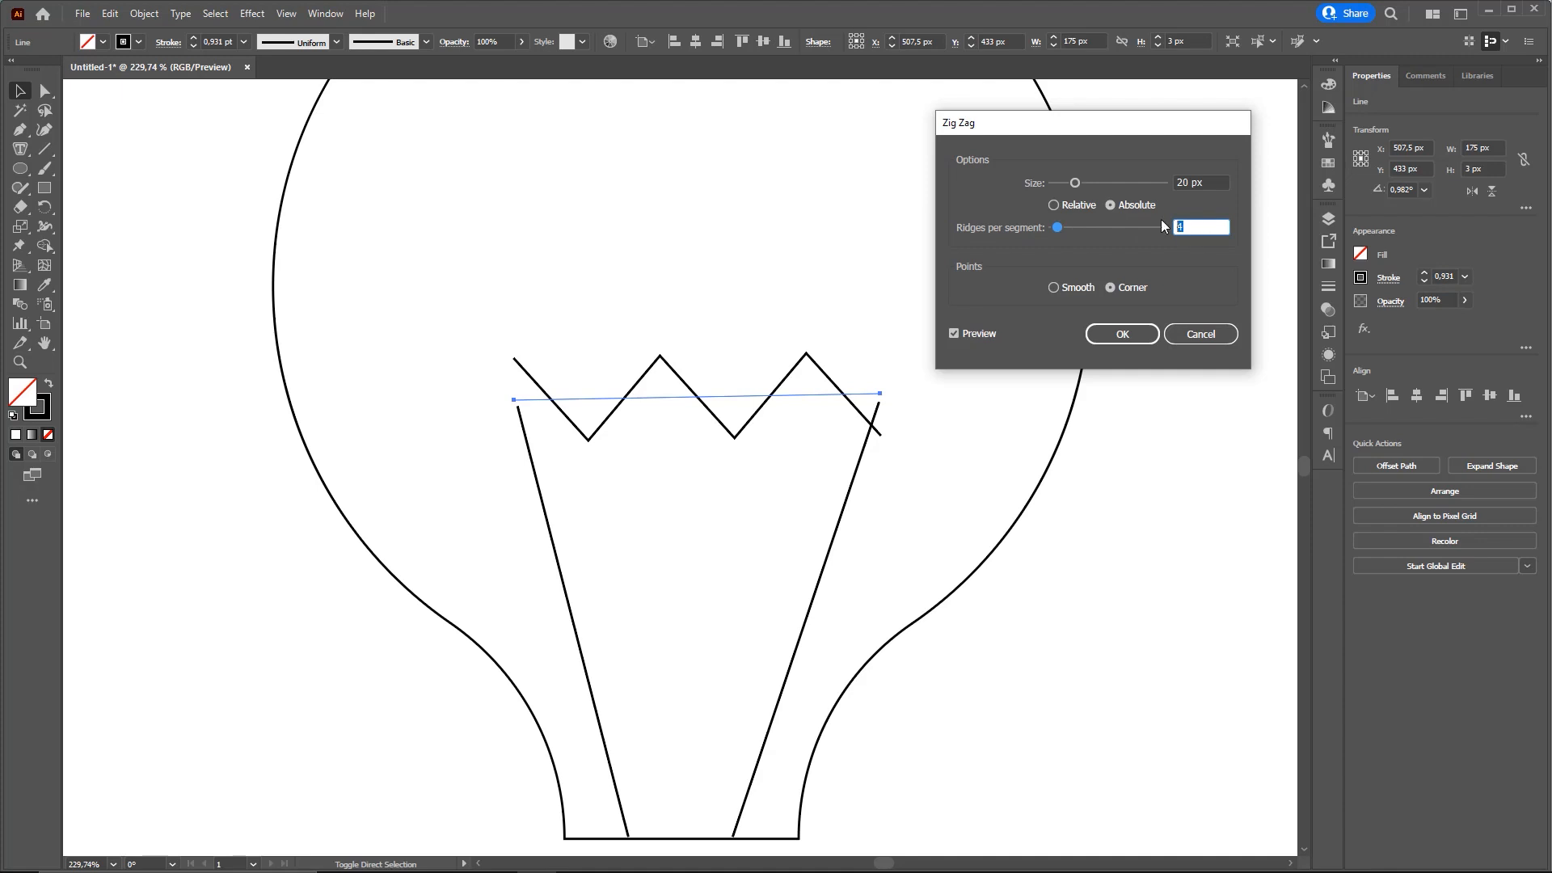
text(5)
key(Tab)
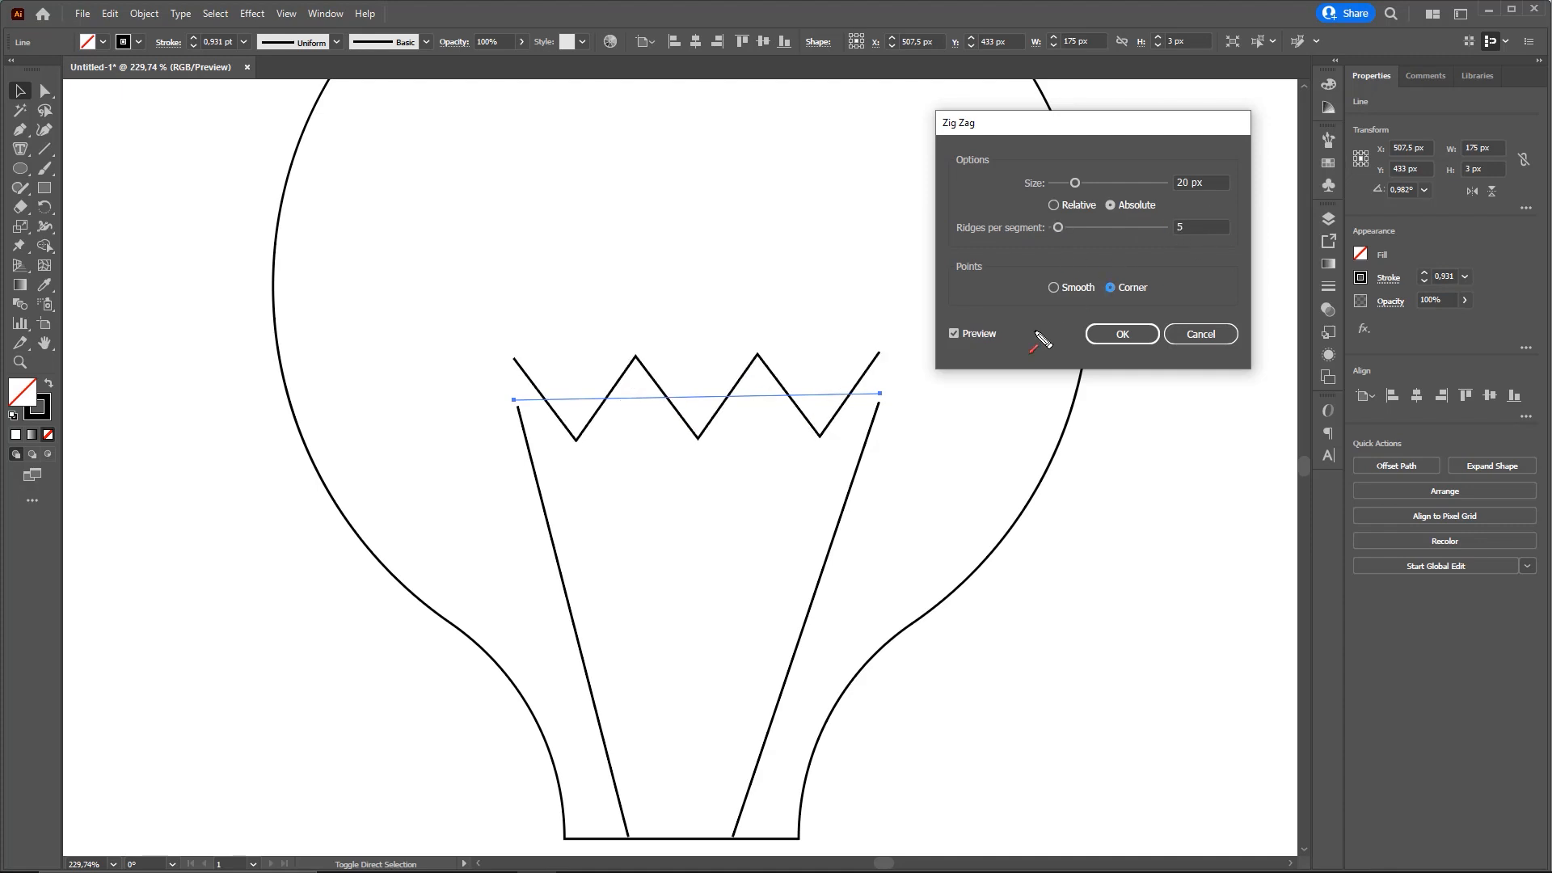
Preview the zigzag with 4 ridges per segment and return to 5 to compare how its ends fall
mouse_move(529, 360)
mouse_down()
mouse_move(546, 439)
mouse_move(578, 453)
mouse_up()
drag(873, 365, 837, 416)
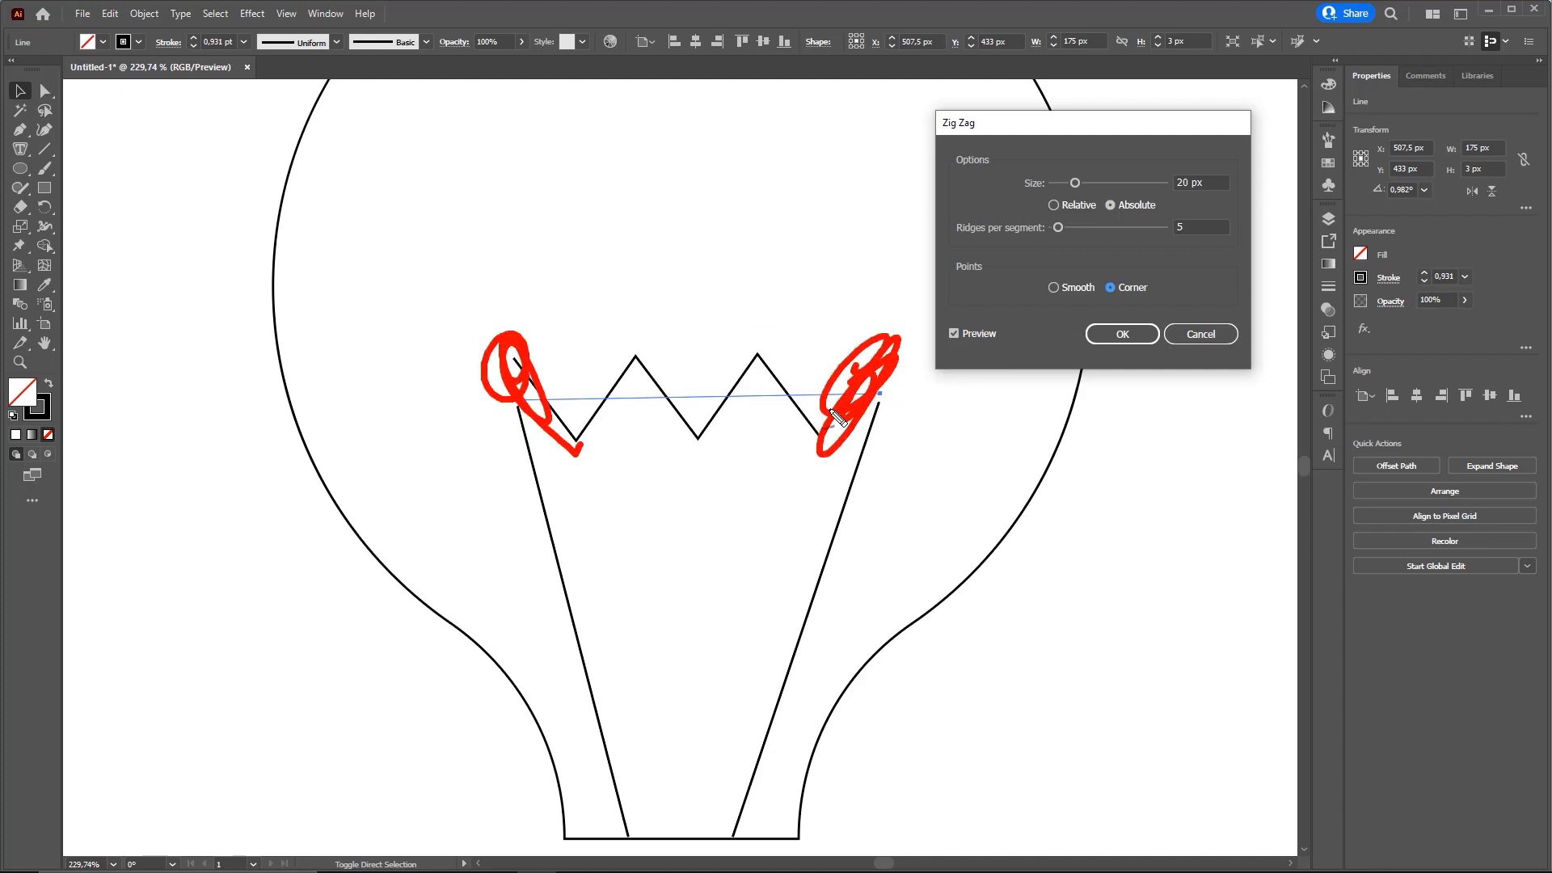
click(1206, 228)
key(Down)
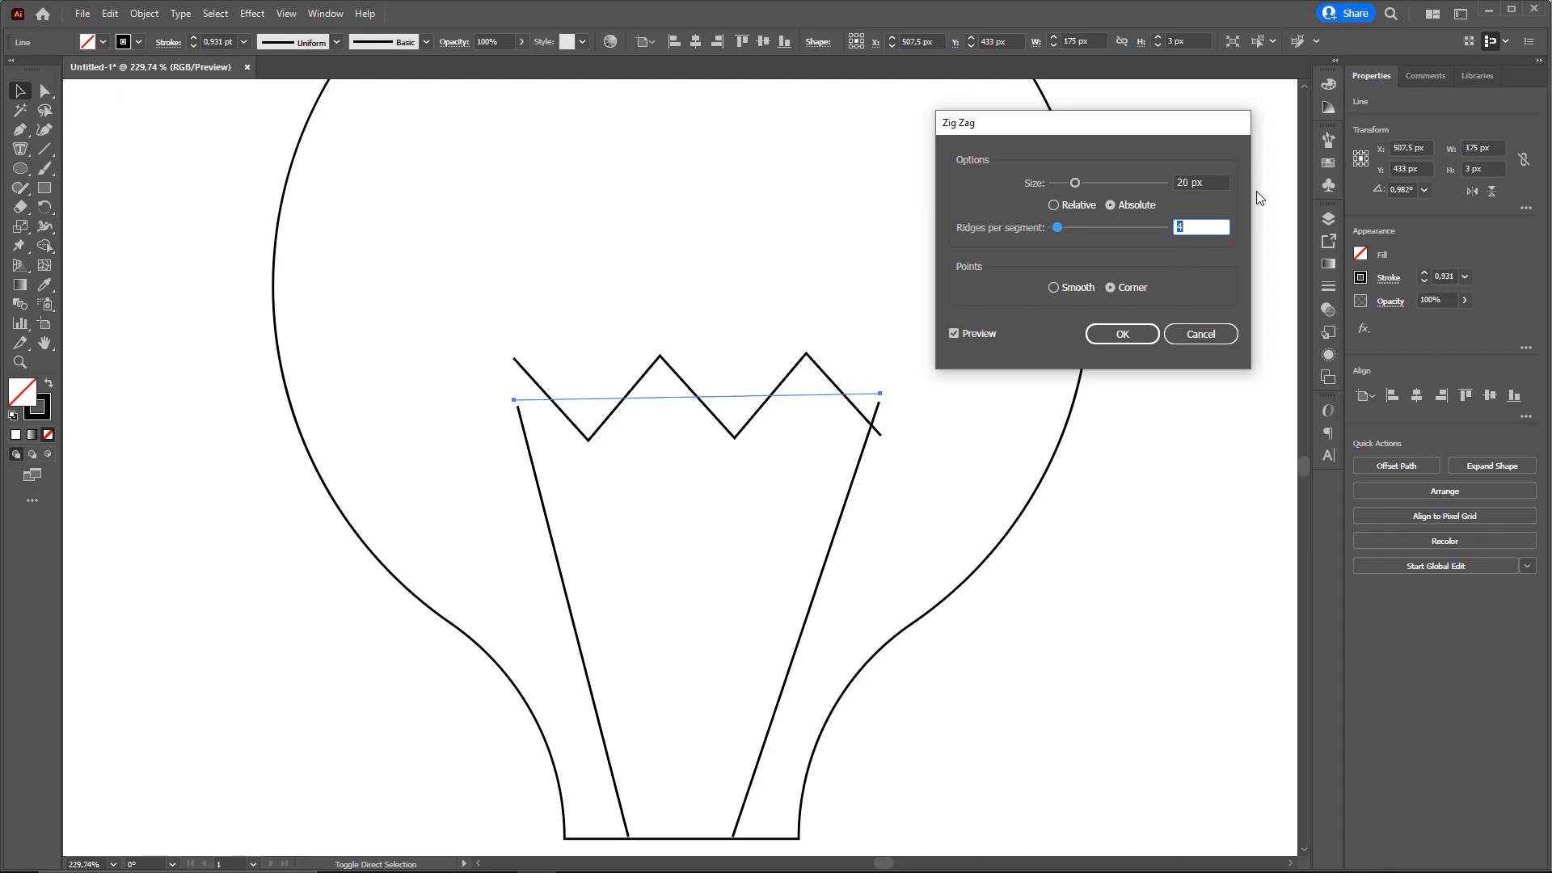
key(Up)
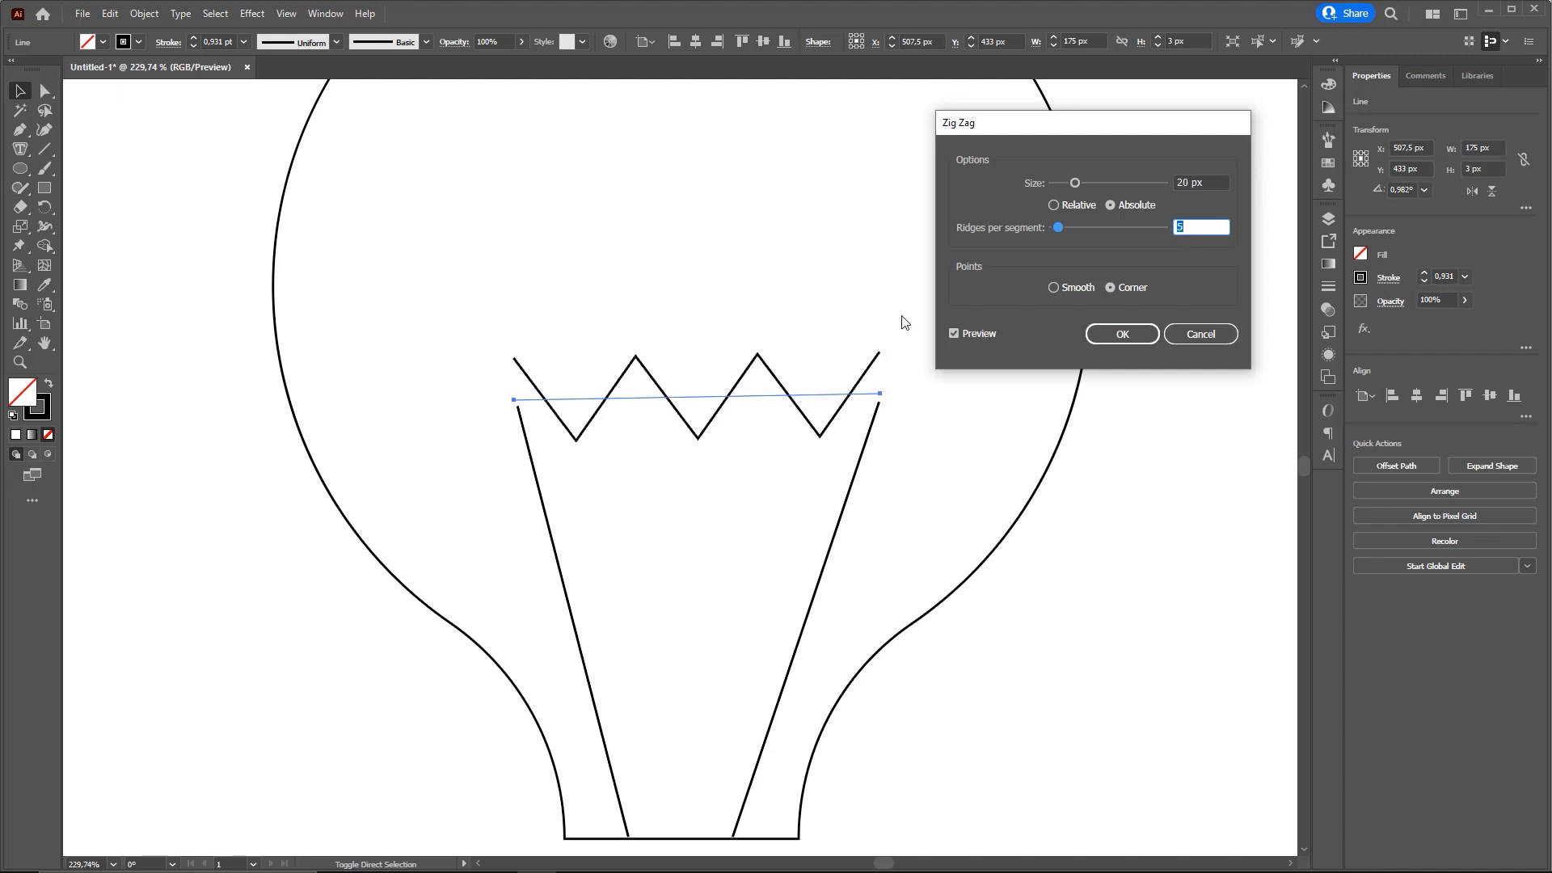
Compare smooth and corner points for the zigzag, choose Smooth and apply the effect
mouse_move(1129, 131)
mouse_down()
mouse_move(1156, 116)
mouse_move(1111, 124)
mouse_up()
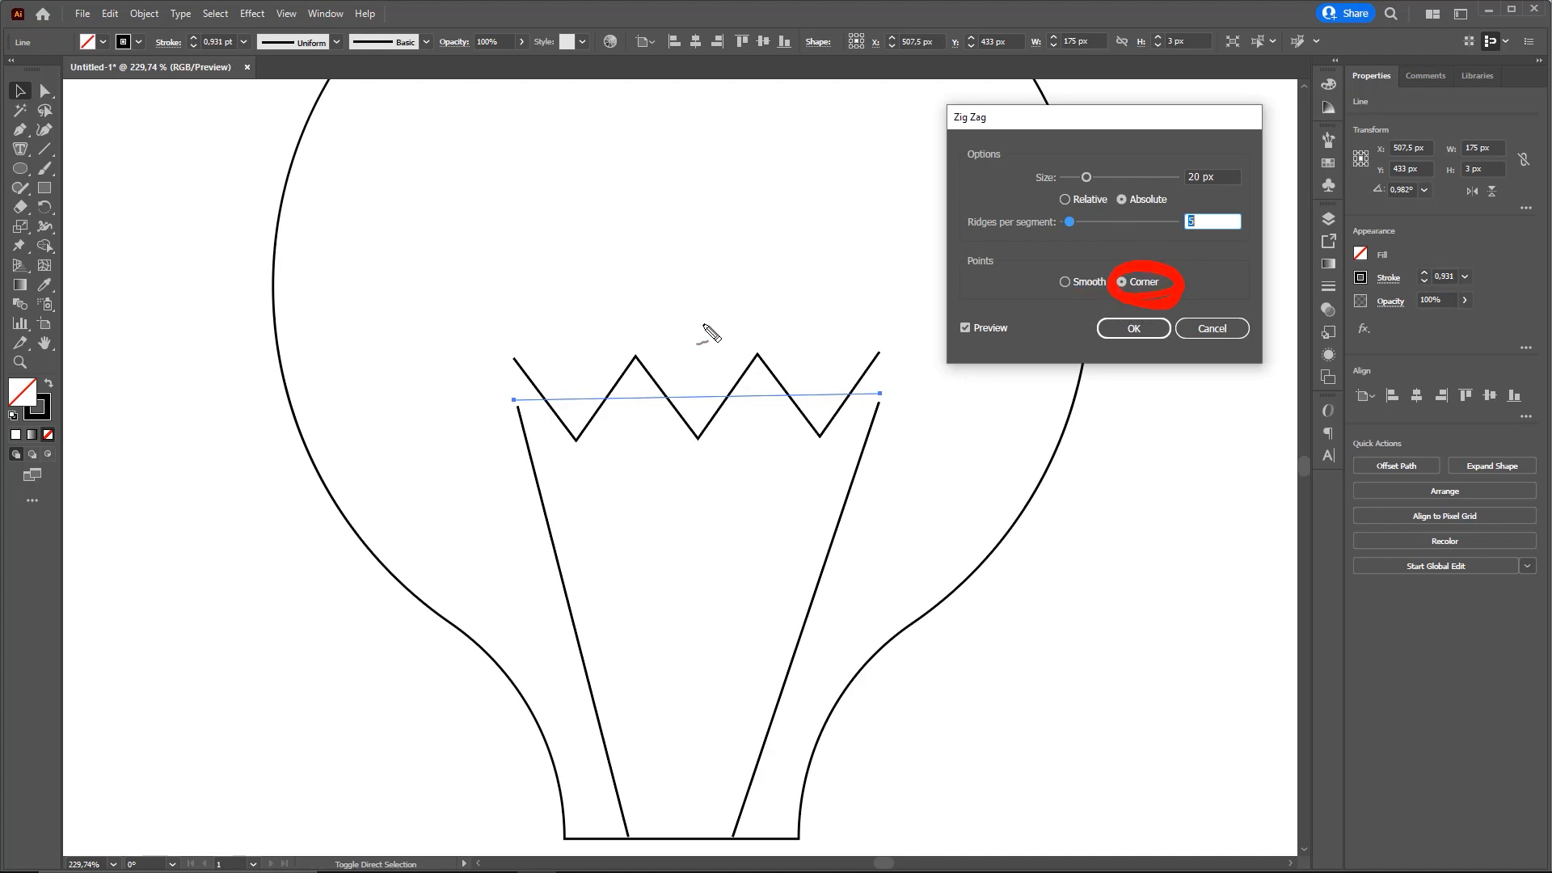
mouse_move(1058, 285)
mouse_down()
mouse_move(1043, 288)
mouse_move(1047, 314)
mouse_up()
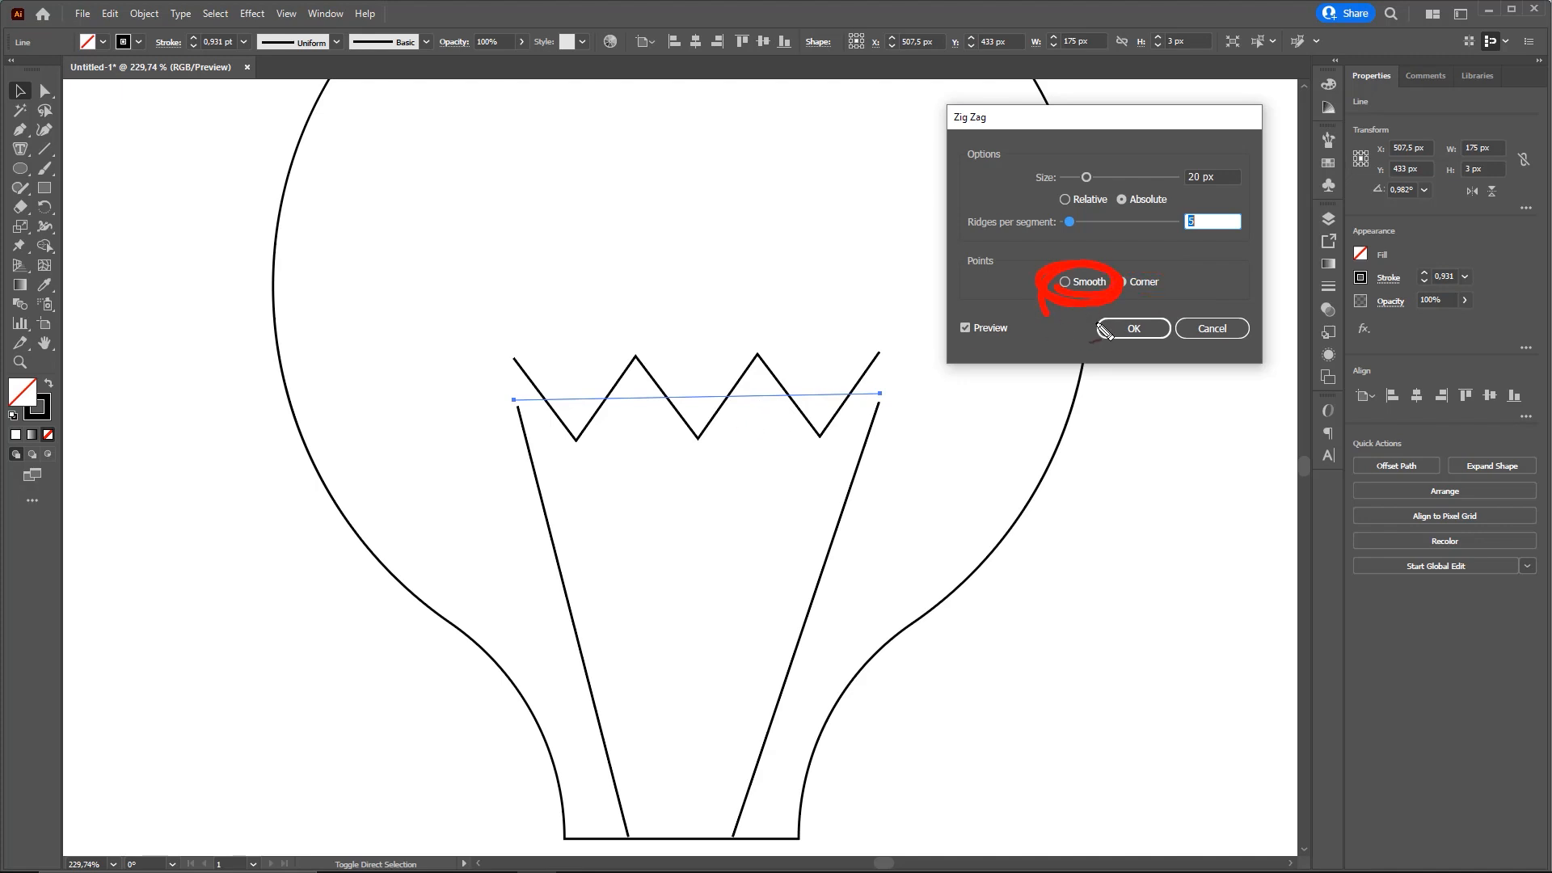
click(1066, 282)
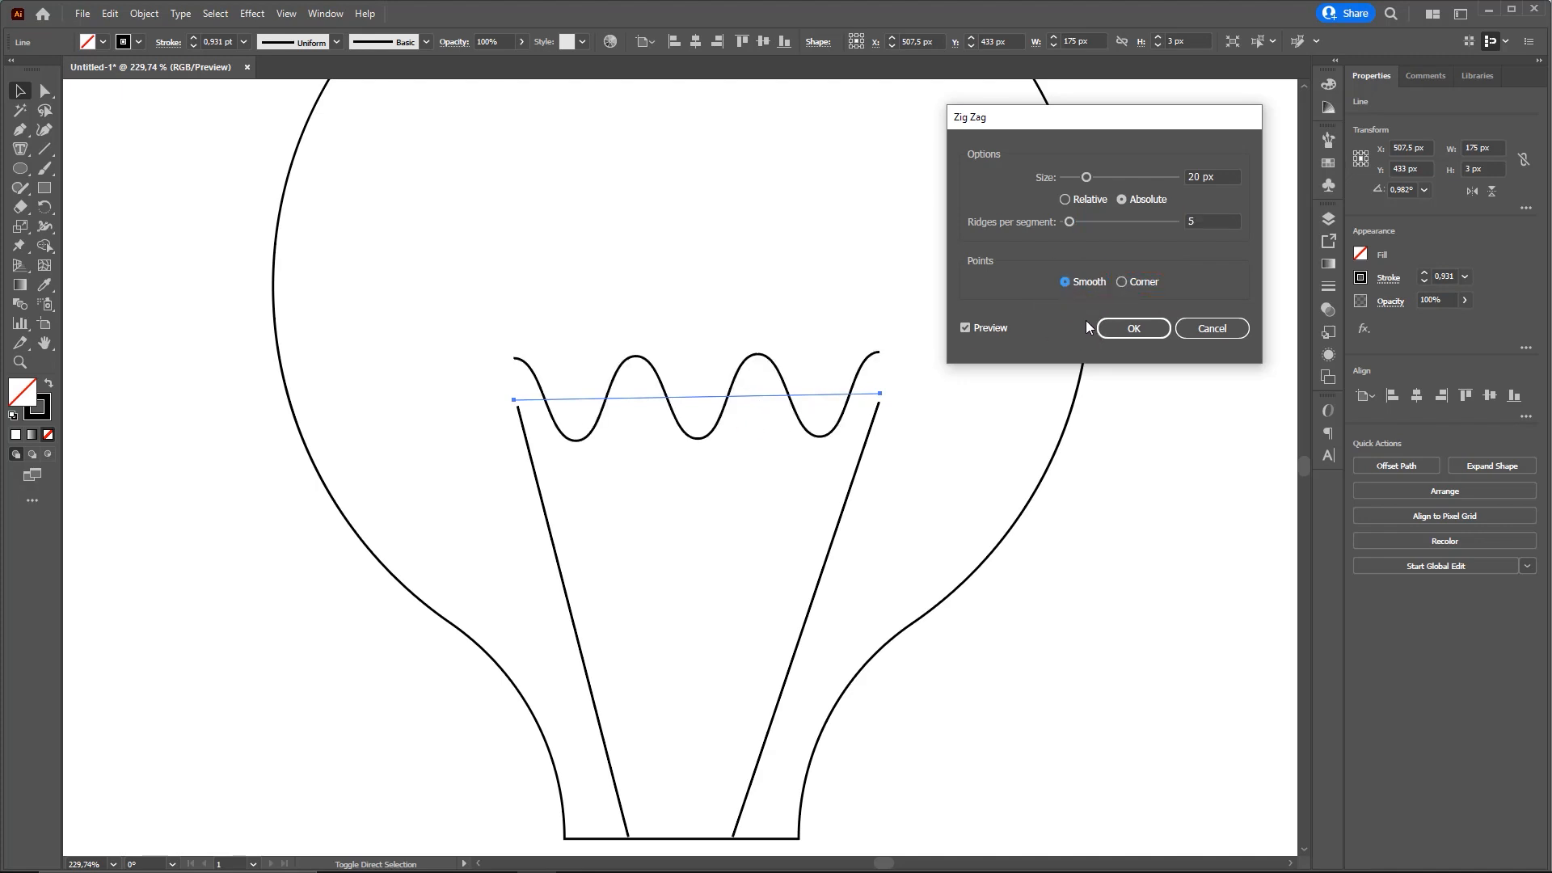
click(1135, 281)
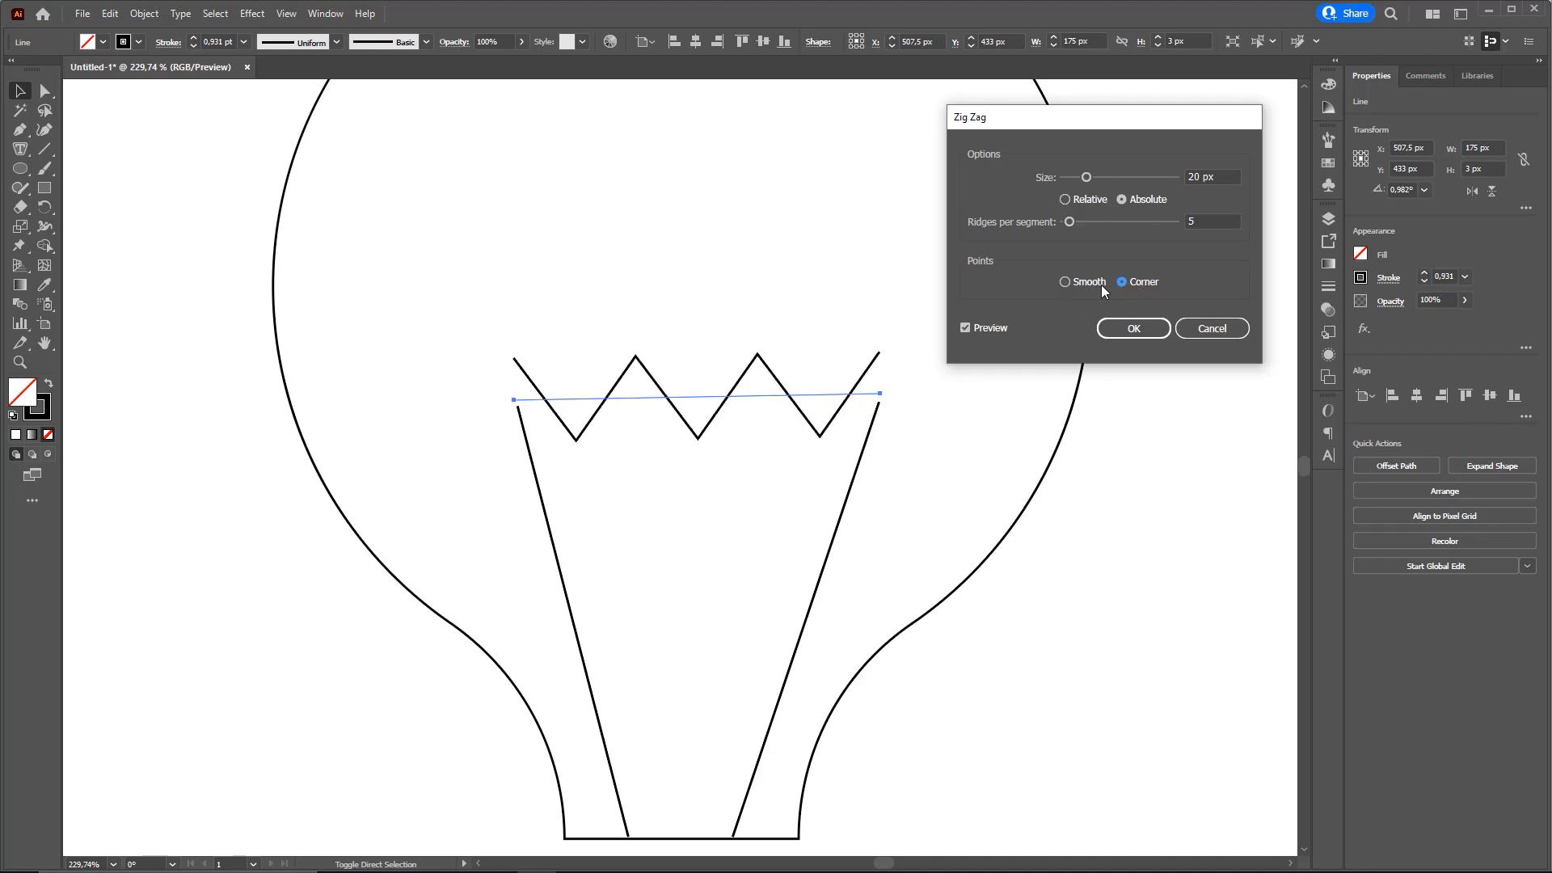
click(1091, 285)
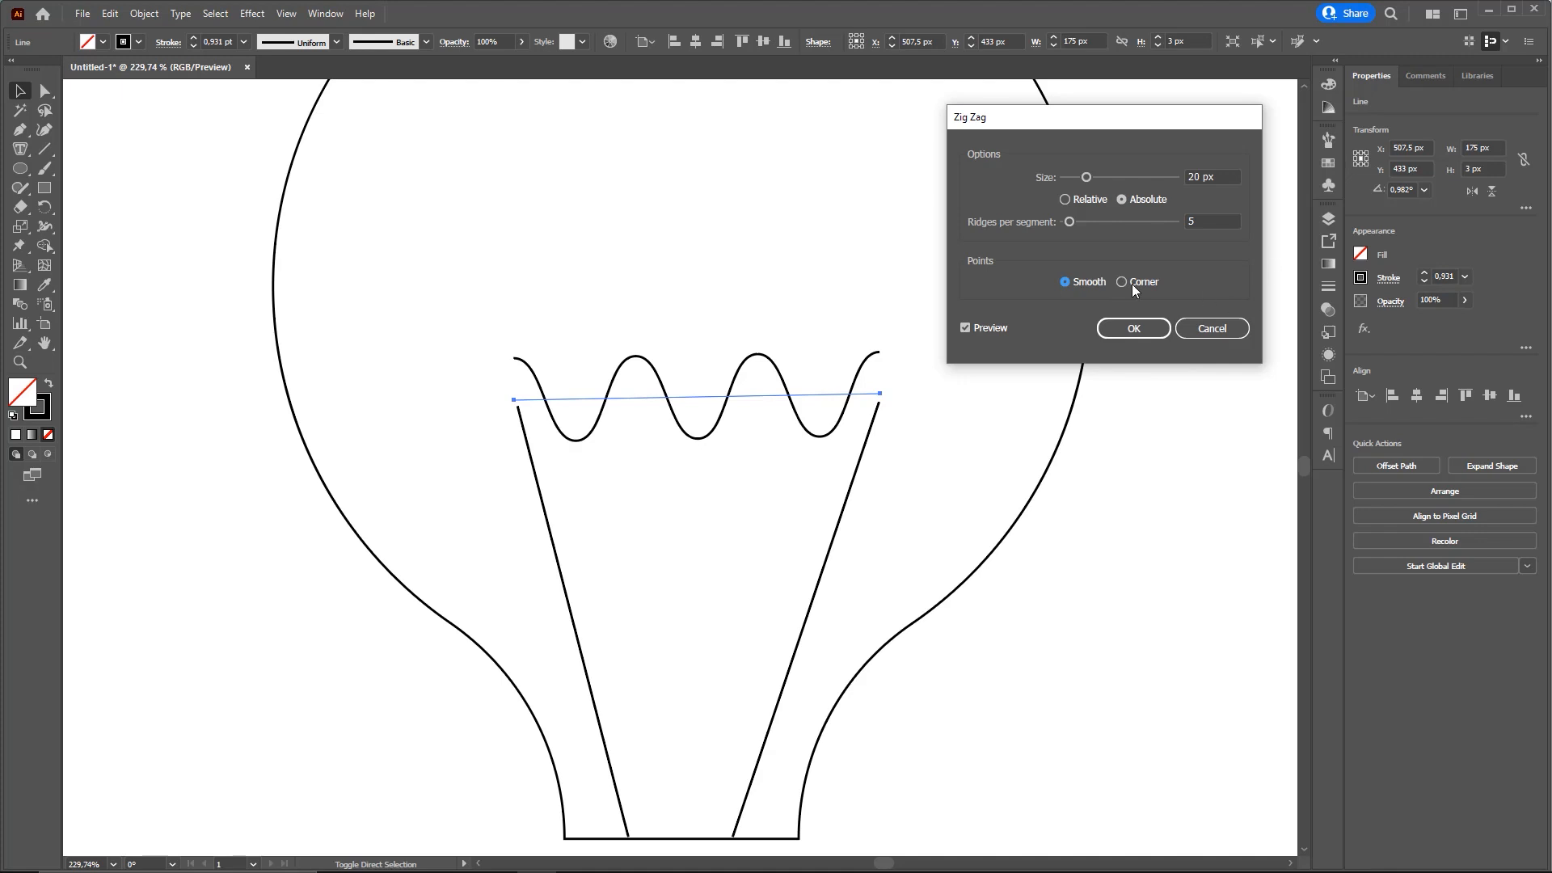
click(1134, 328)
scroll(790, 380, down, 2)
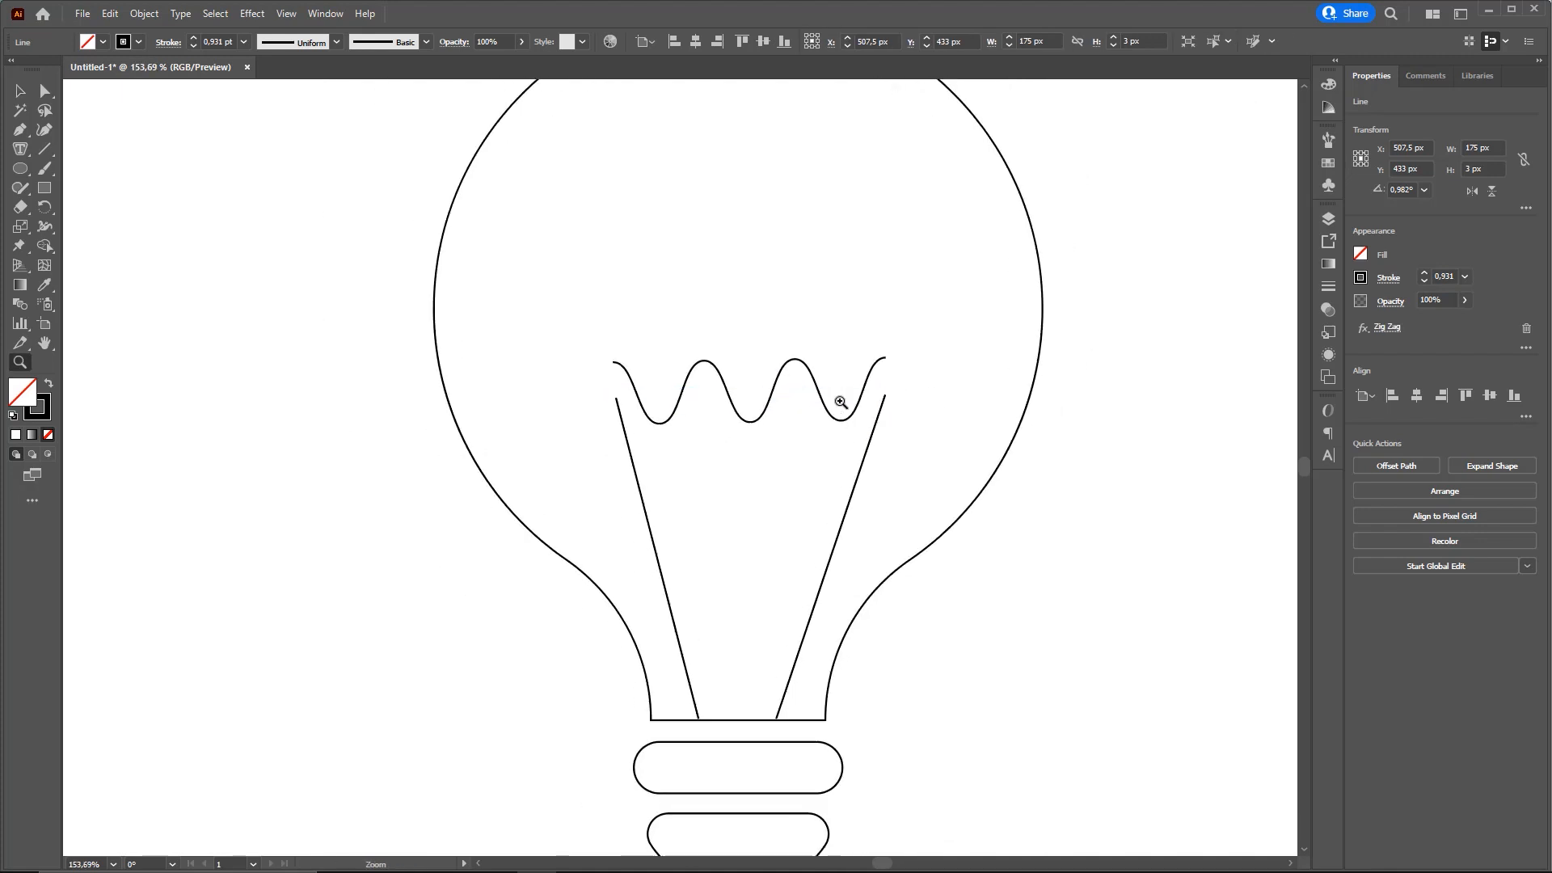
scroll(835, 402, up, 1)
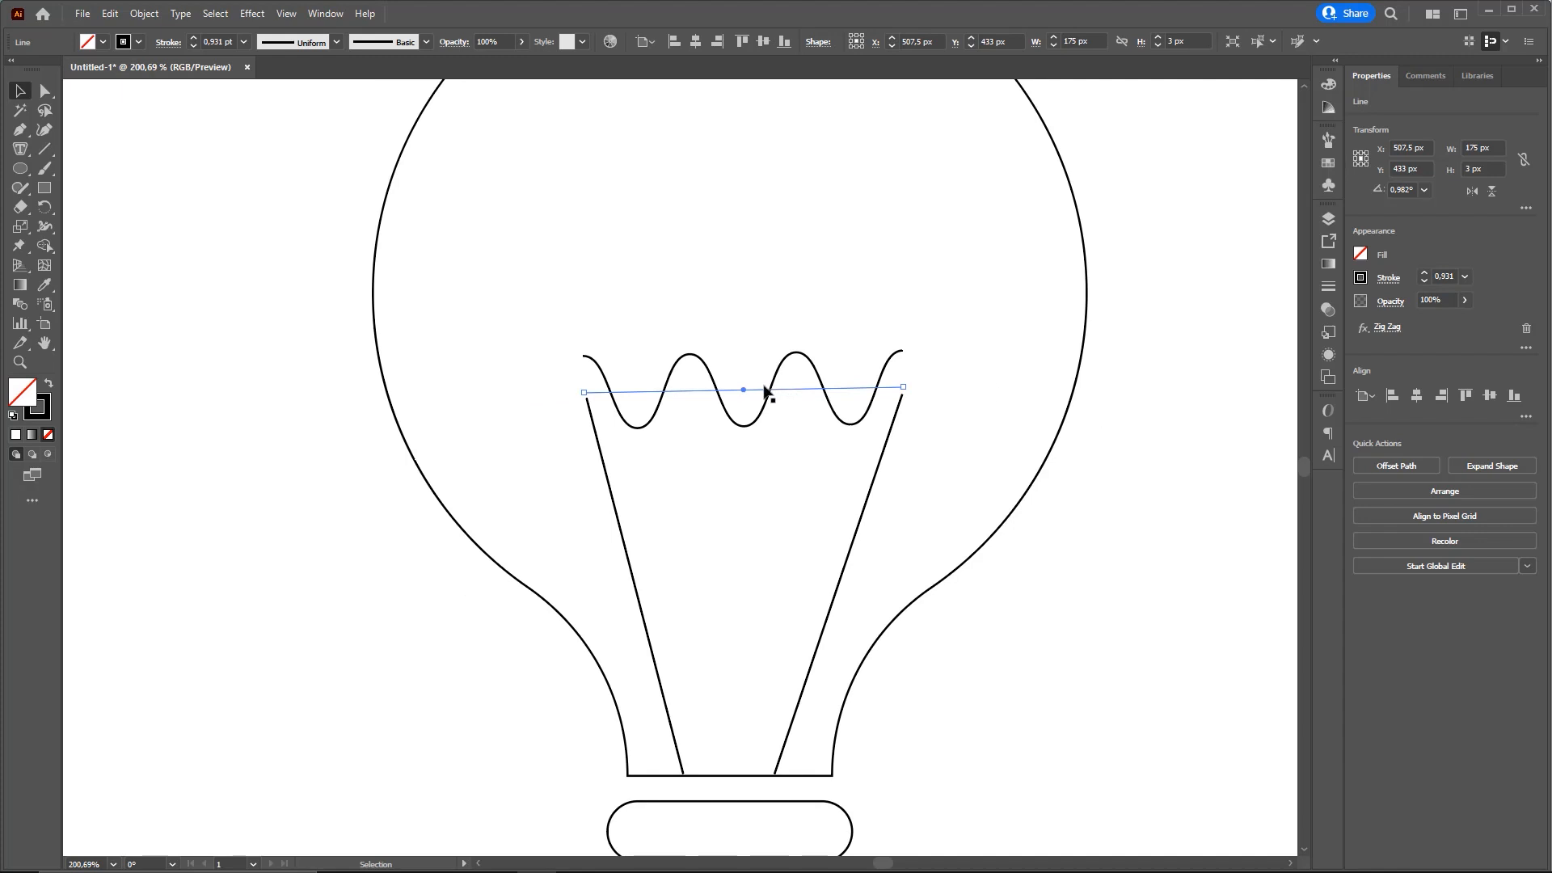
key(ctrl+shift+3)
mouse_move(20, 105)
mouse_down()
mouse_move(34, 76)
mouse_move(11, 96)
mouse_up()
key(Escape)
key(ctrl+shift+3)
drag(580, 393, 888, 392)
key(ctrl+shift+7)
mouse_move(584, 361)
mouse_down()
mouse_move(620, 358)
mouse_move(655, 429)
mouse_move(725, 386)
mouse_move(846, 420)
mouse_move(922, 352)
mouse_up()
key(Escape)
click(256, 14)
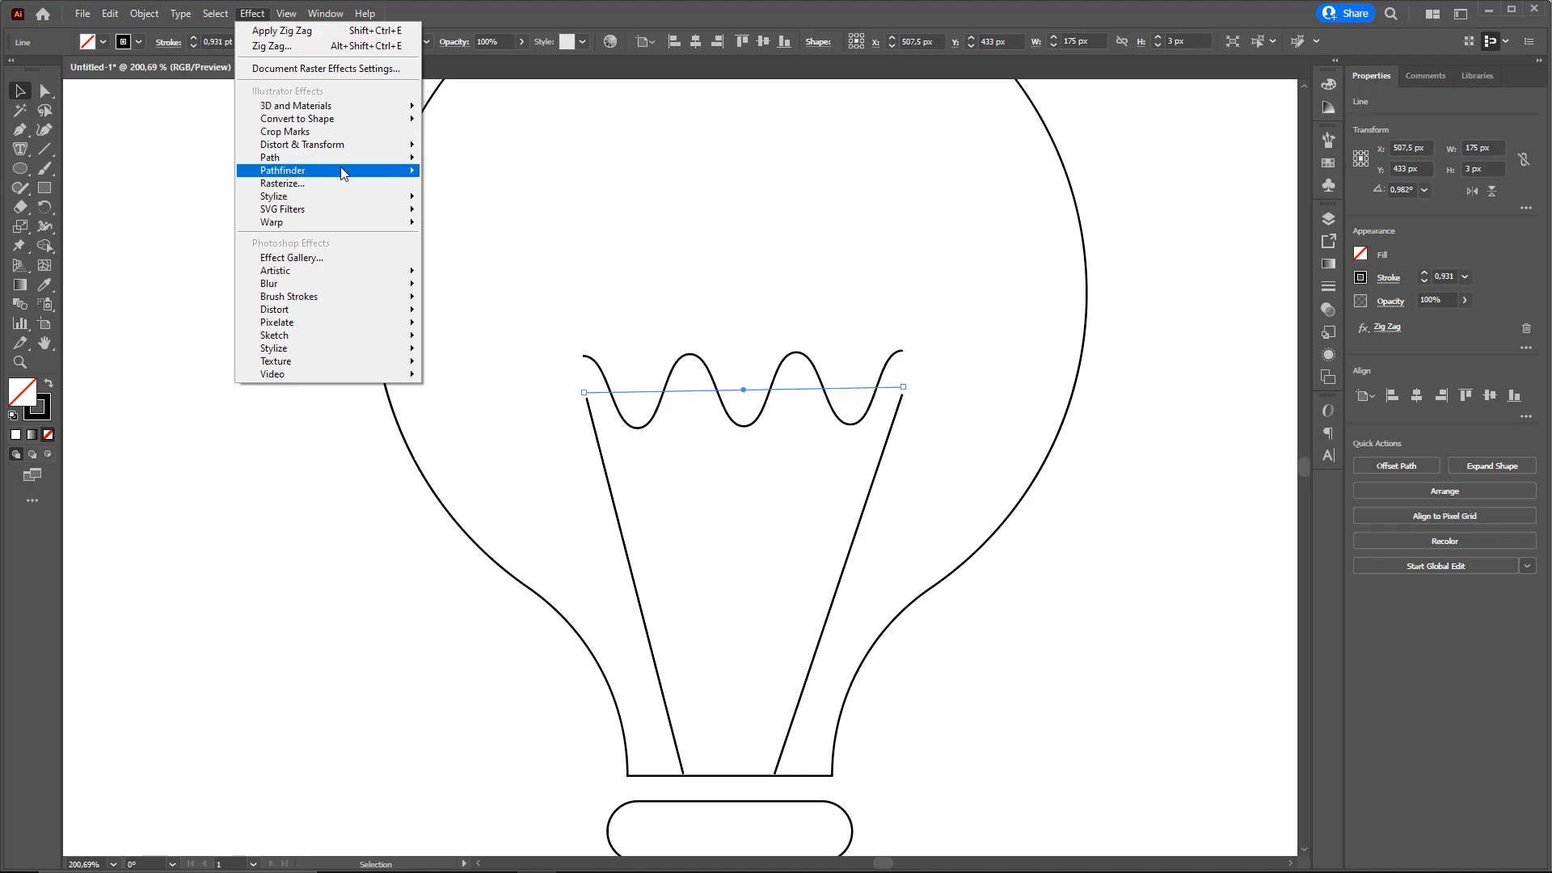
click(581, 13)
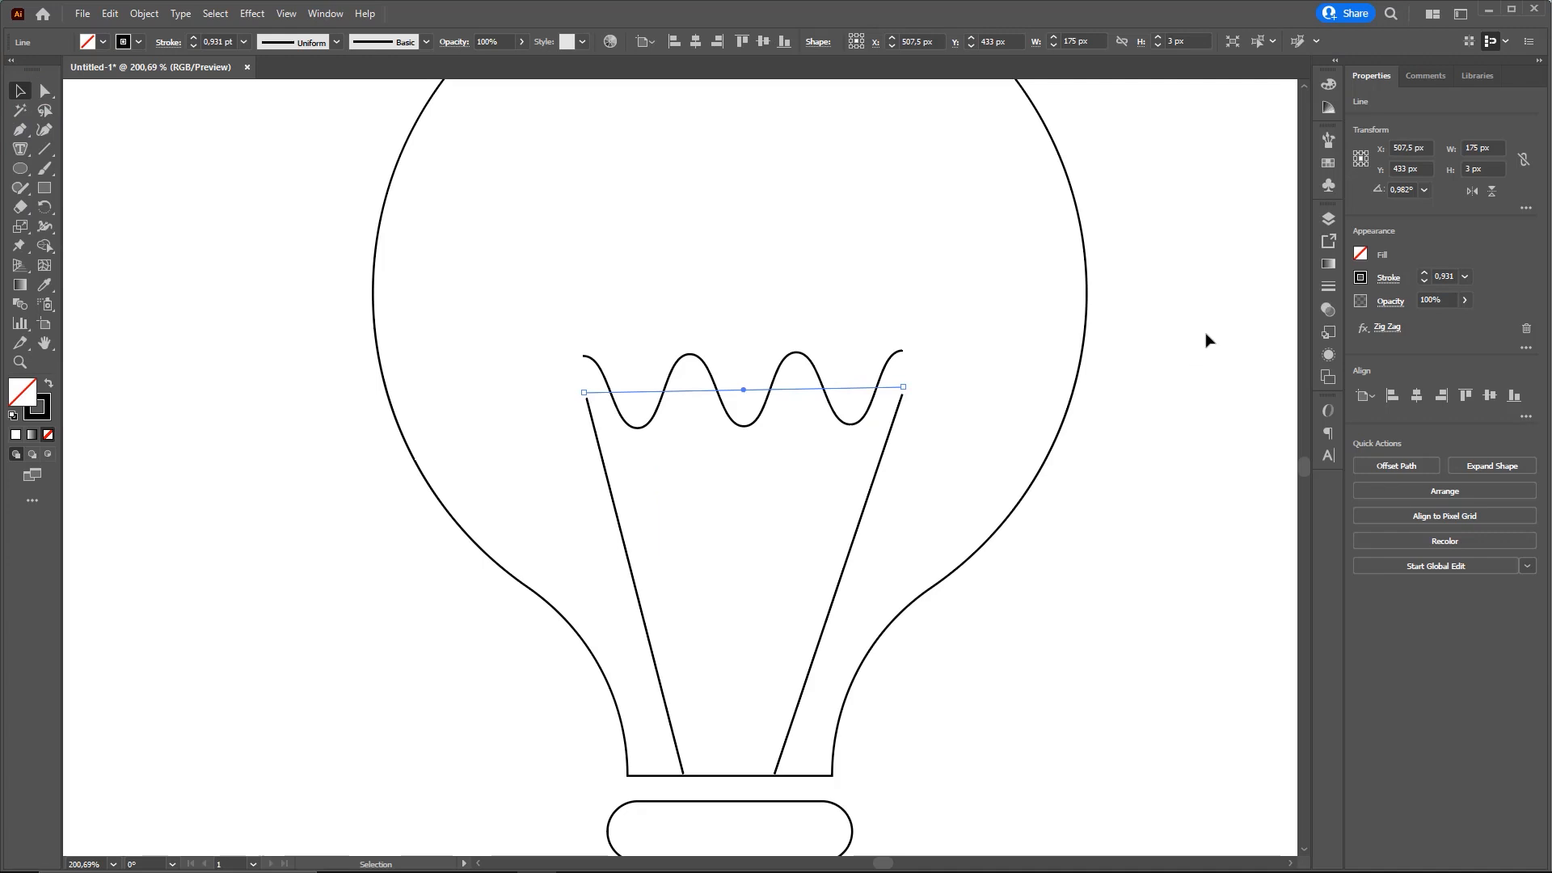
key(ctrl+shift+3)
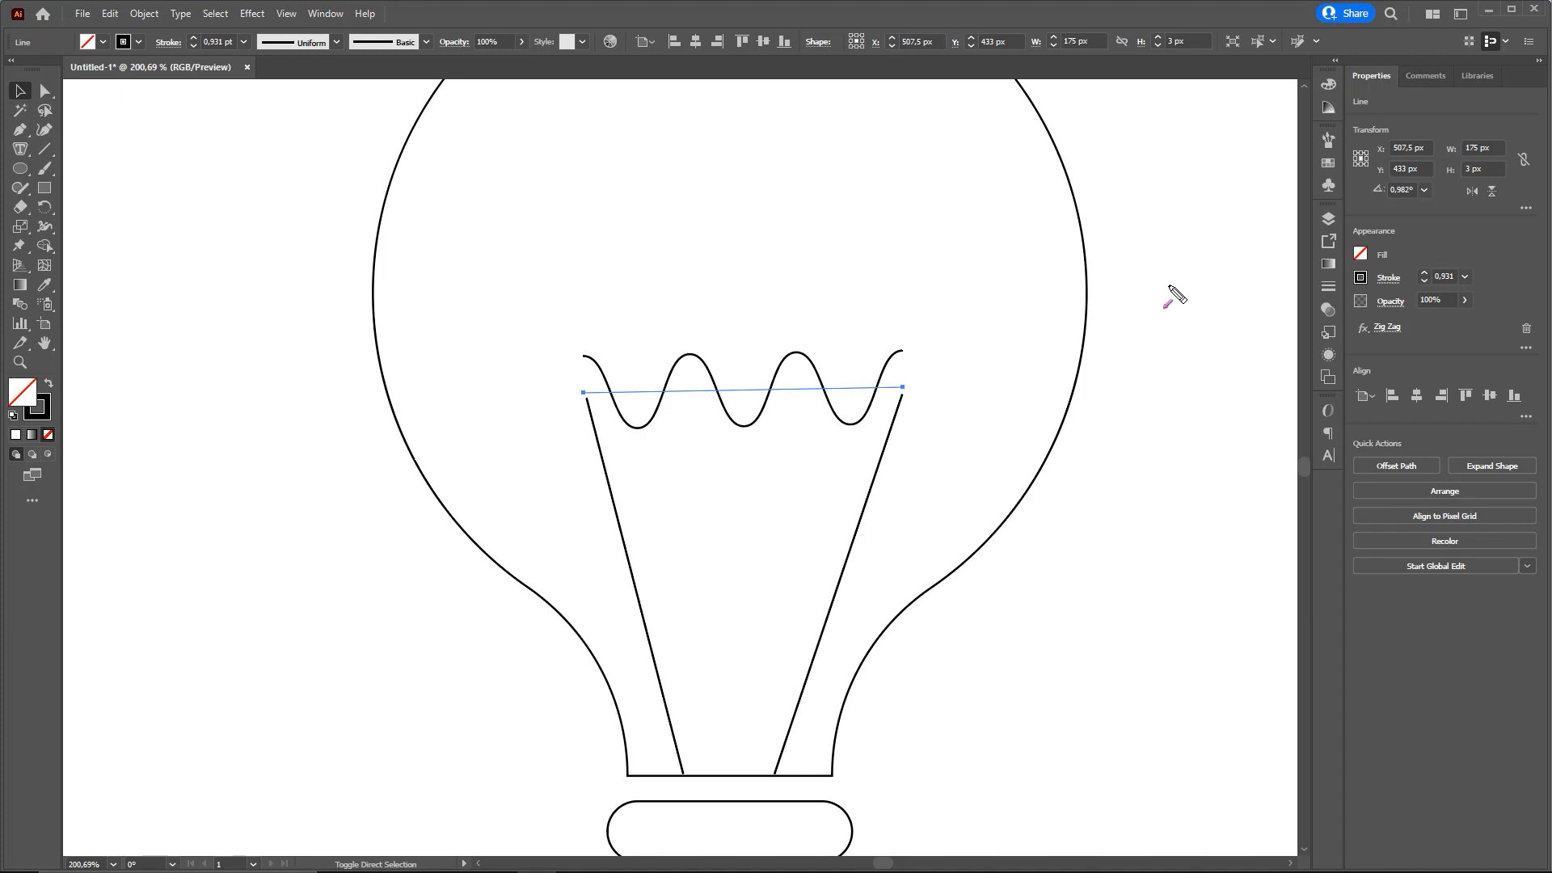
Open the appearance attributes of the selected zigzag line
mouse_move(1041, 588)
mouse_down()
mouse_move(1324, 380)
mouse_move(1328, 344)
mouse_up()
key(Escape)
click(1330, 356)
click(1331, 356)
click(1328, 311)
click(1331, 309)
click(1328, 354)
mouse_move(1203, 534)
mouse_down()
mouse_move(1332, 344)
mouse_move(1334, 365)
mouse_move(1152, 251)
mouse_move(1171, 243)
mouse_move(1142, 244)
mouse_up()
key(Escape)
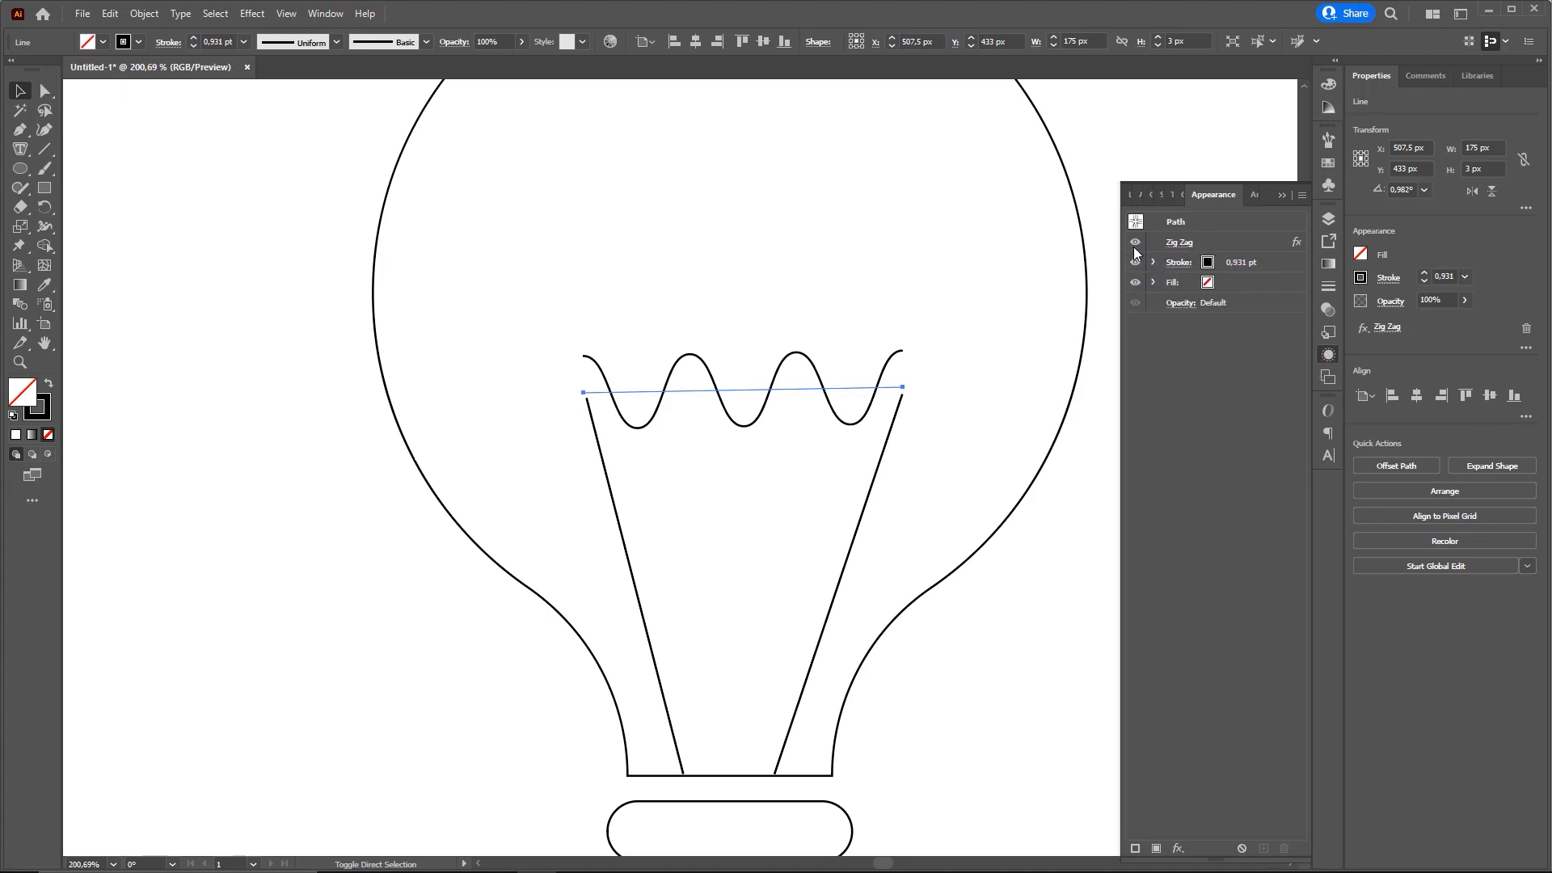
Hide the line's Zig Zag effect and show it again to compare the wave with the underlying straight line
click(1134, 243)
click(1135, 244)
click(1135, 243)
click(1135, 242)
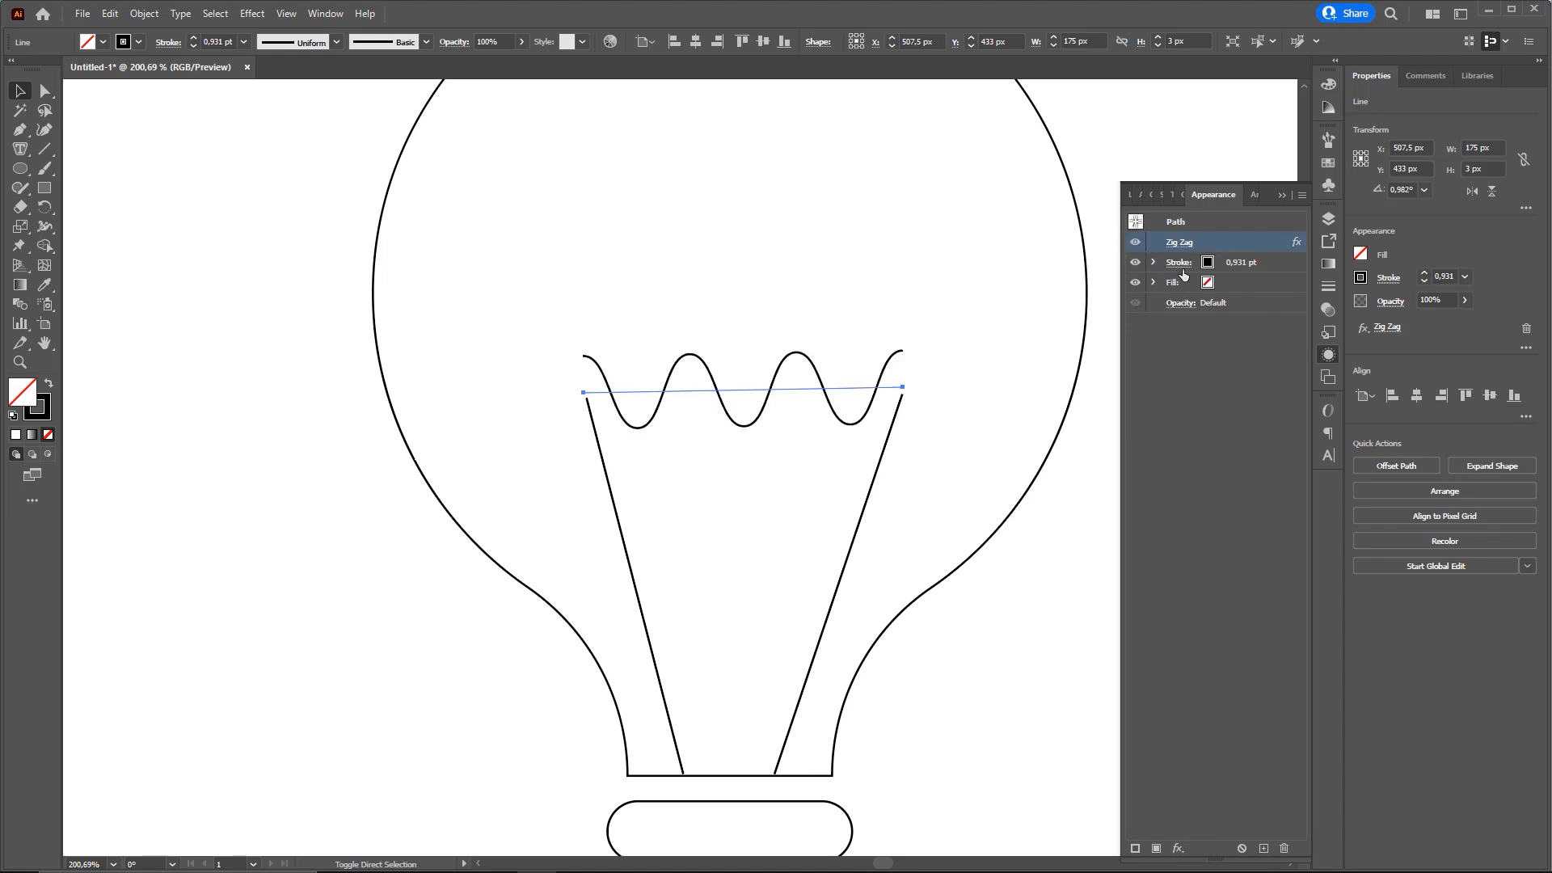
click(1131, 244)
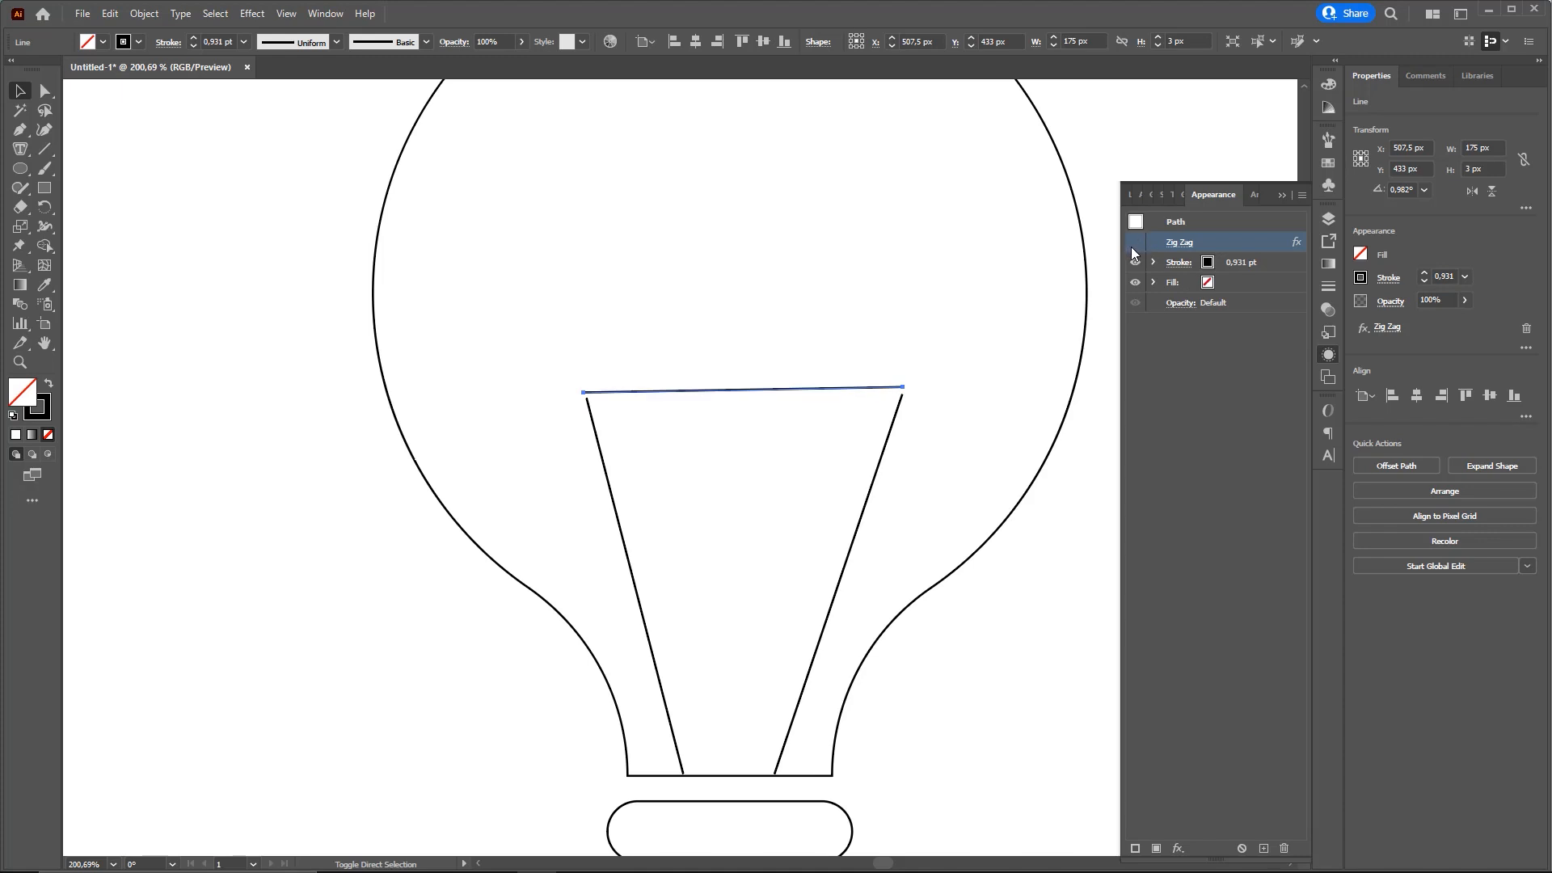
click(1136, 245)
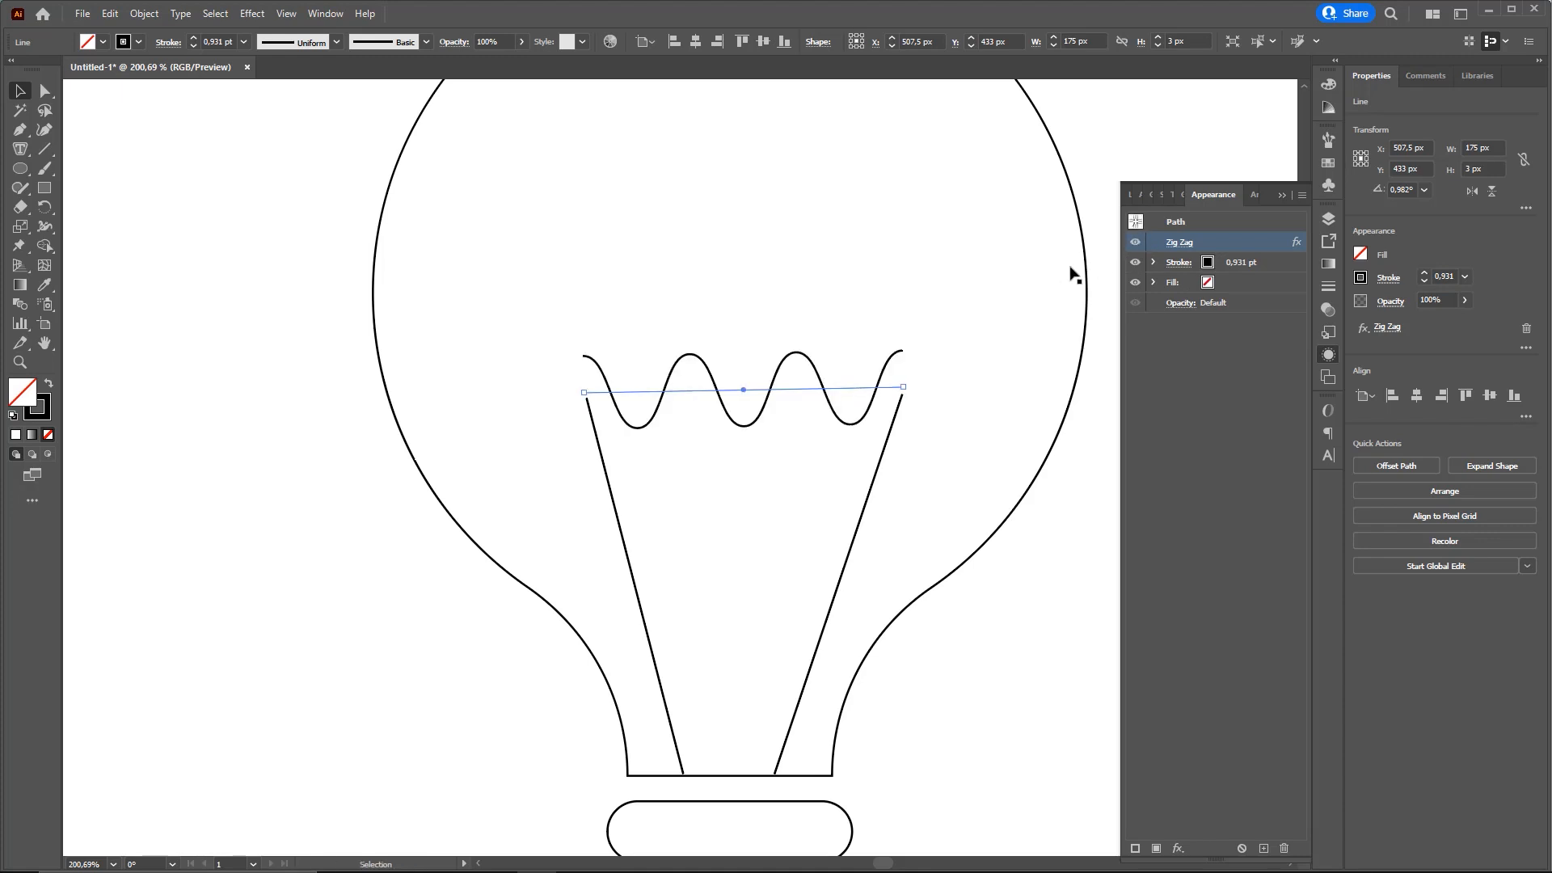
Move the zigzag line down about 24 px so its ends meet the upper ends of the slanted lines, and deselect it
key(ctrl+2)
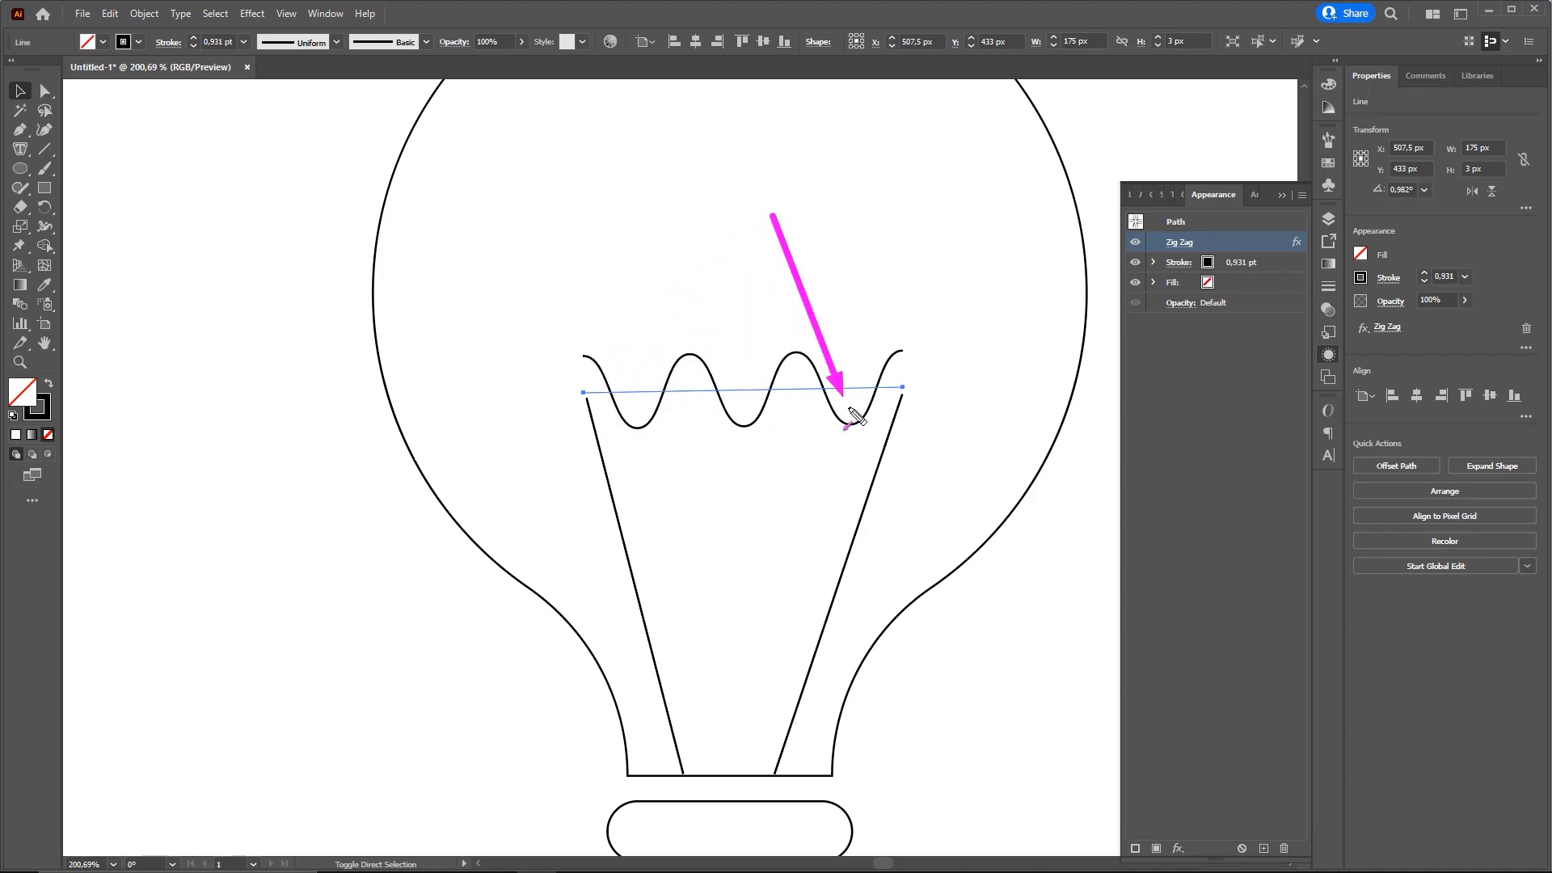
drag(743, 391, 738, 441)
key(Escape)
key(ctrl+0)
click(913, 515)
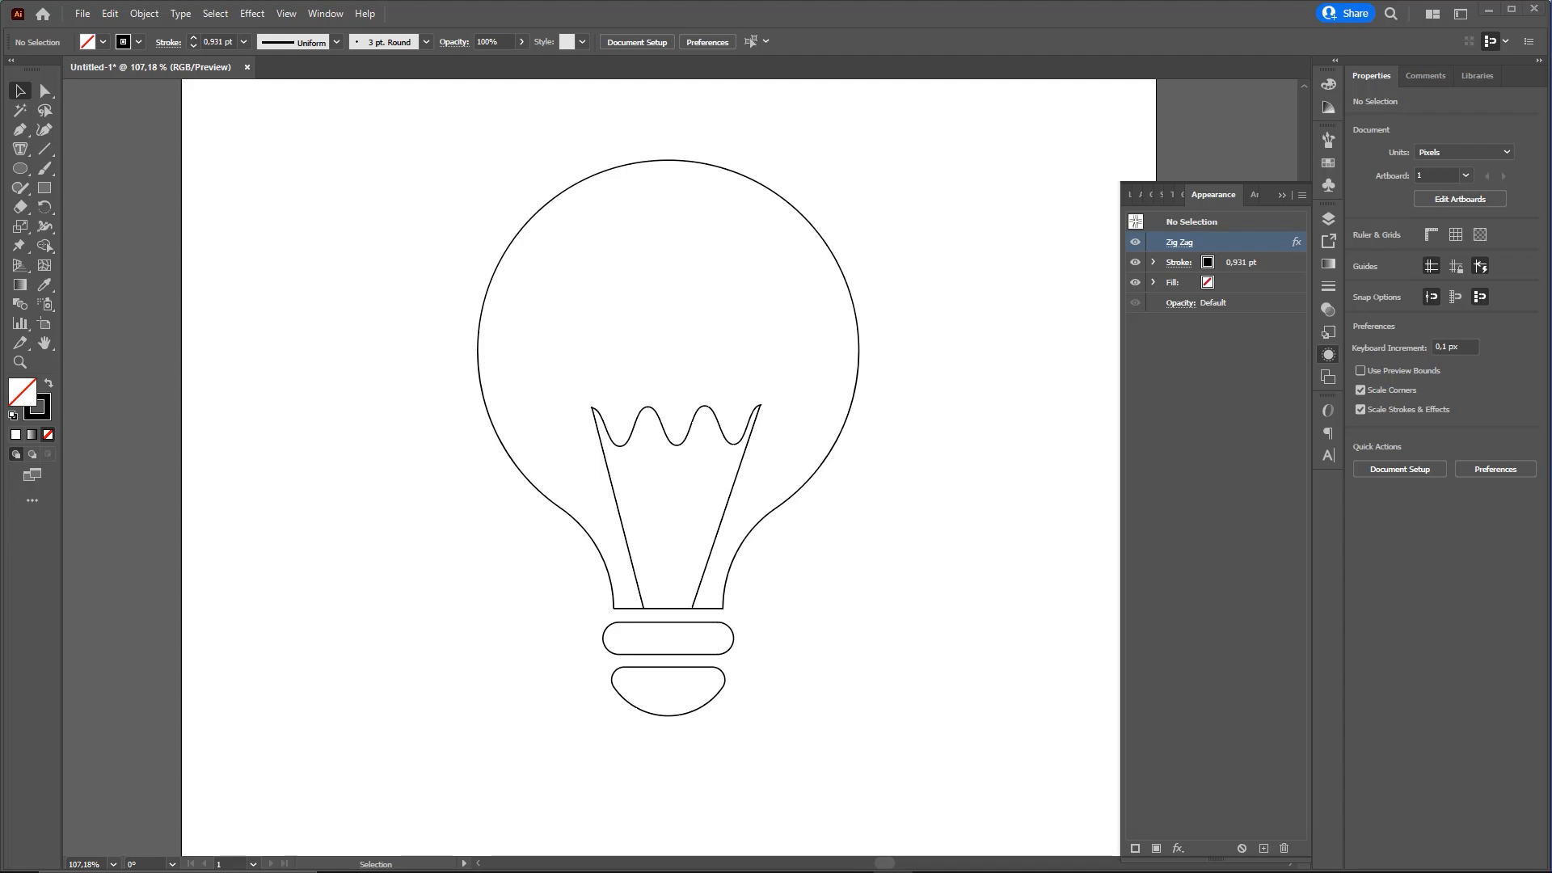
key(ctrl+0)
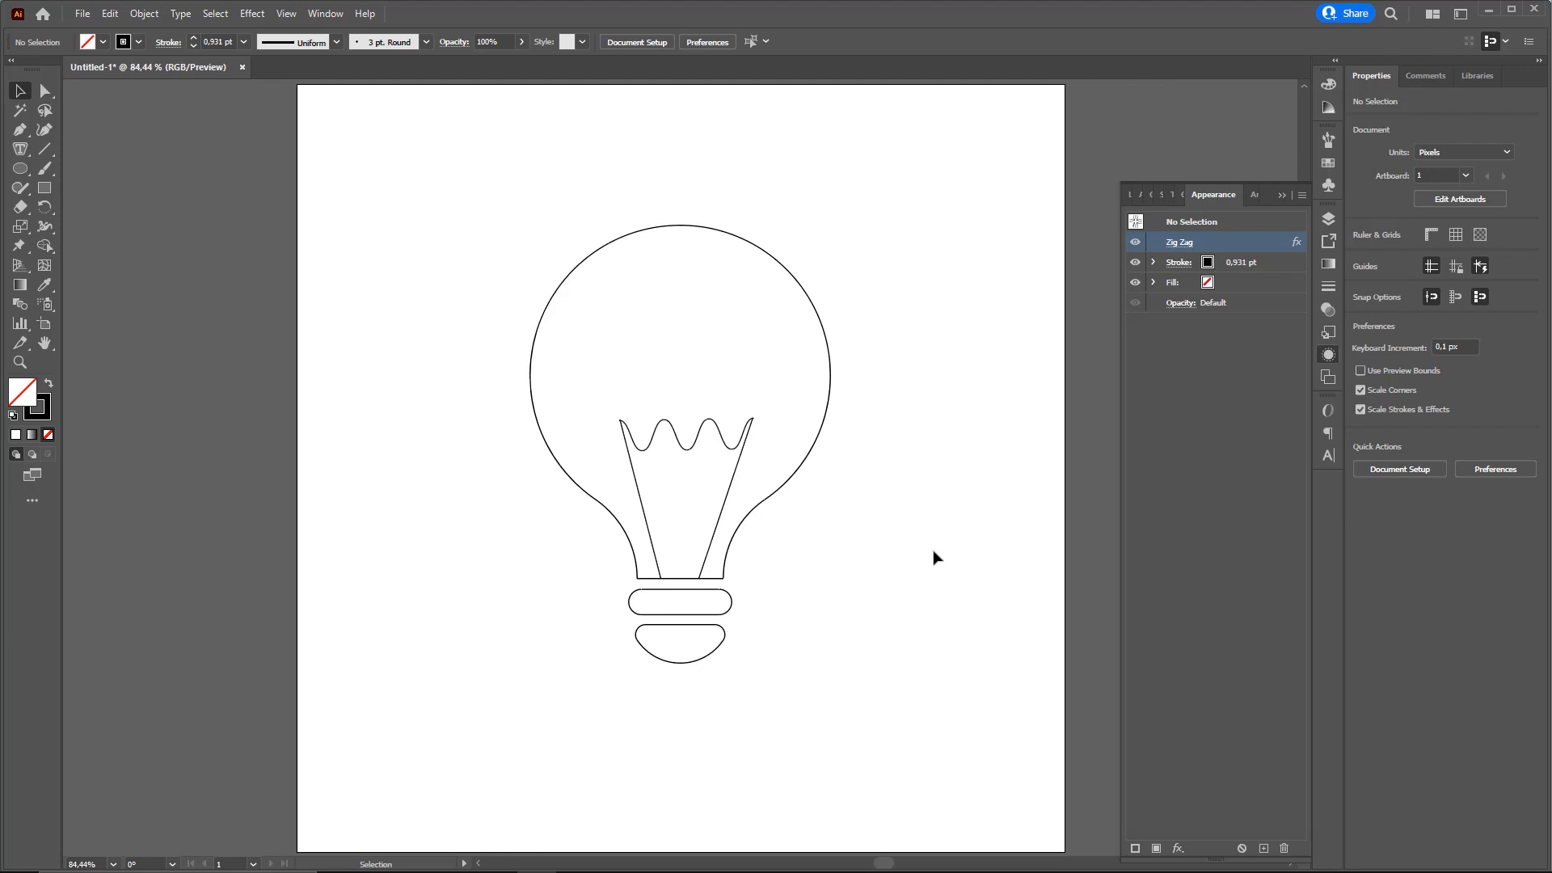
Reset the fill and stroke to the default white and black and collapse the appearance attributes
key(d)
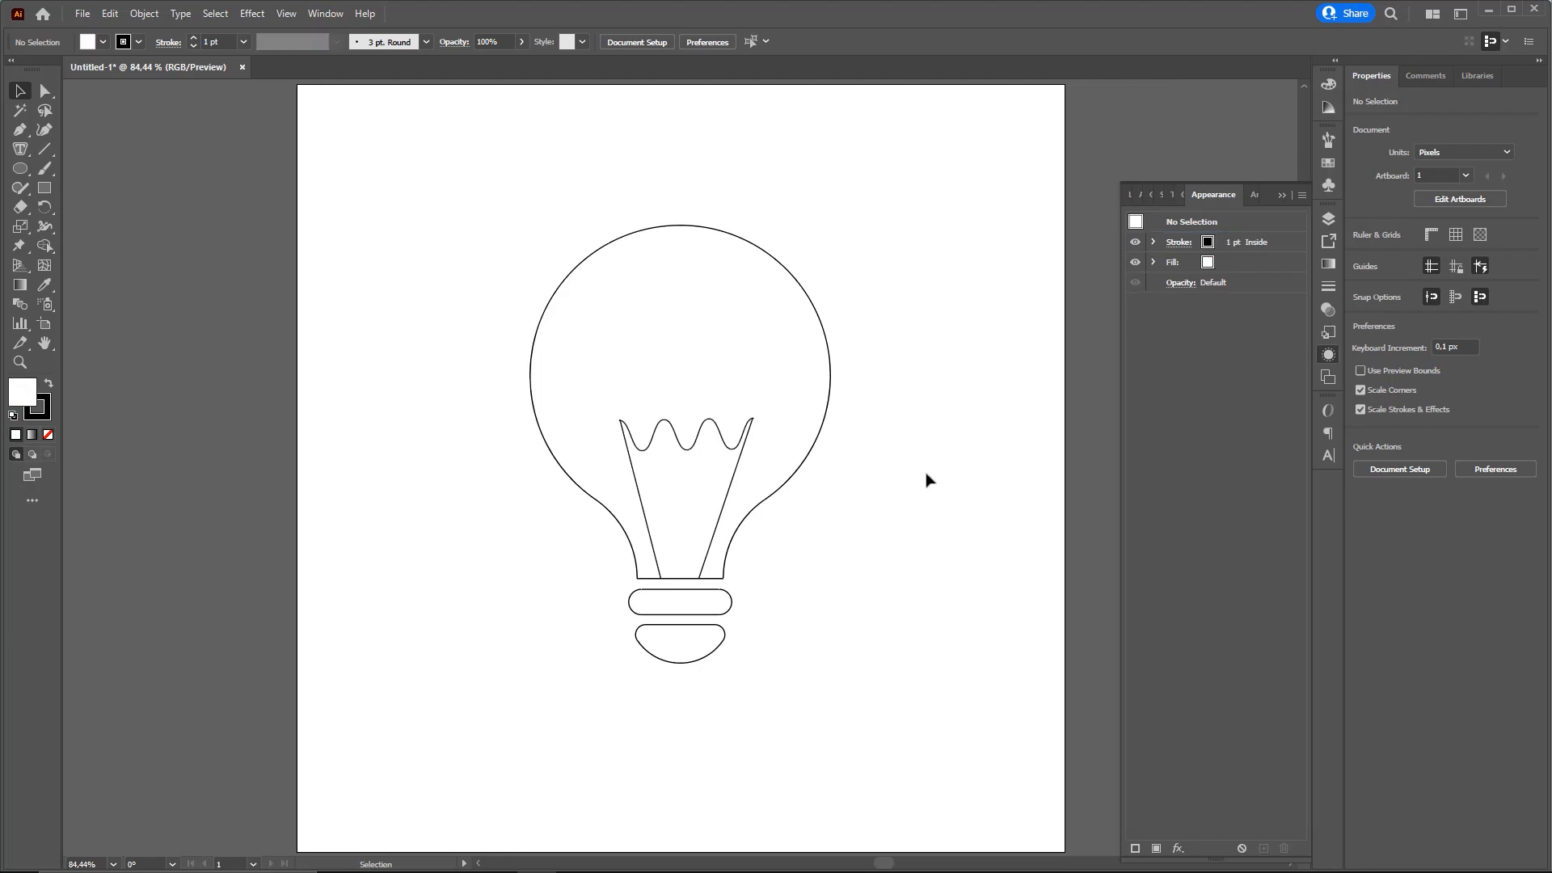
click(1282, 194)
key(ctrl+minus)
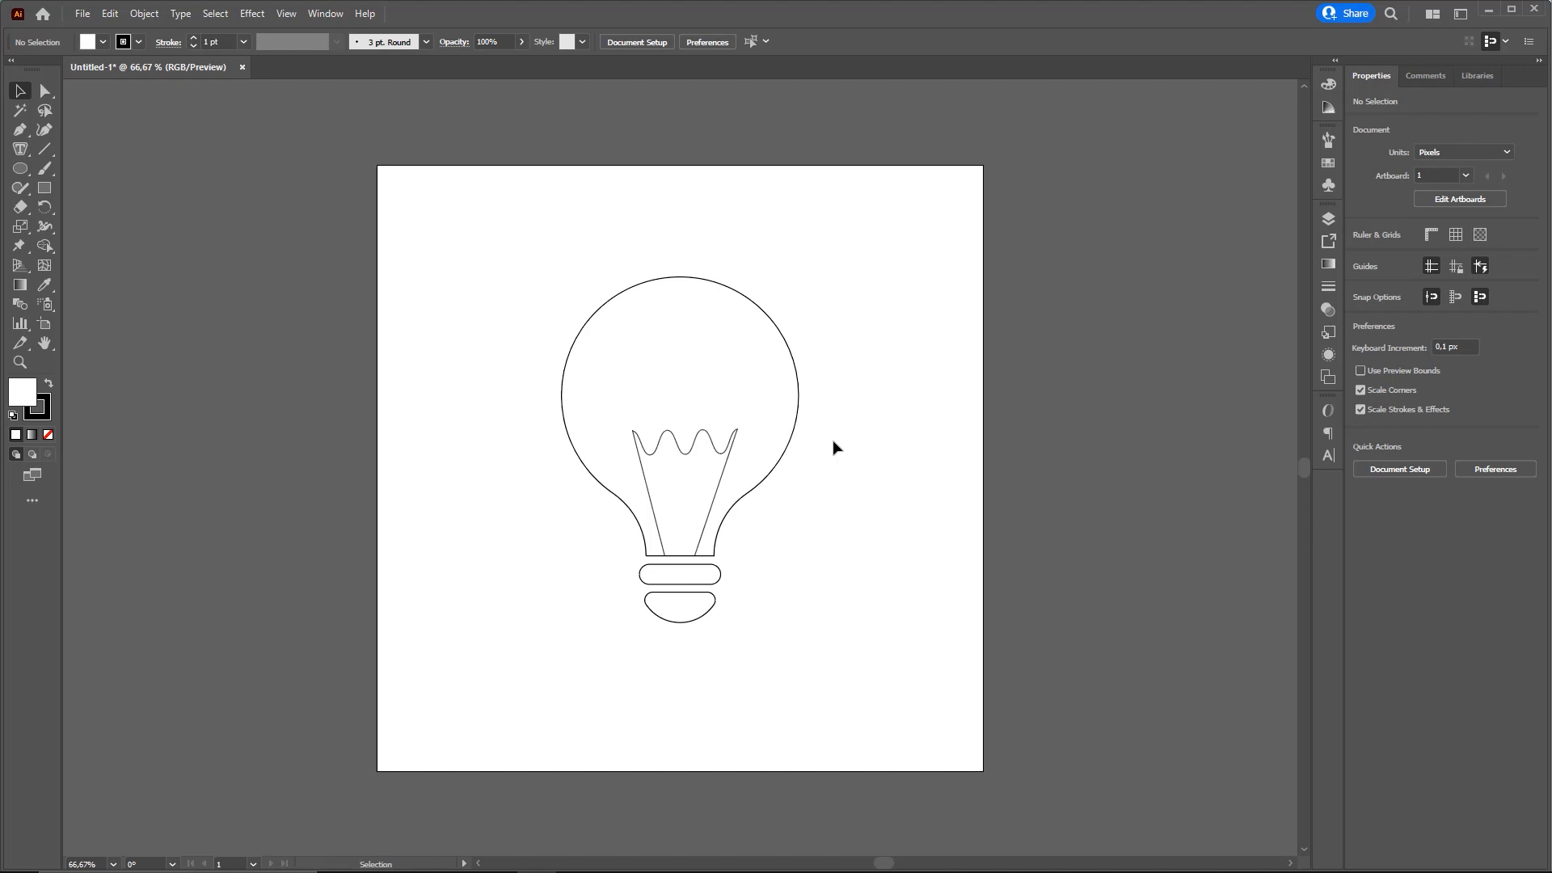
Select the bulb outline and open its full stroke settings
click(723, 287)
key(n)
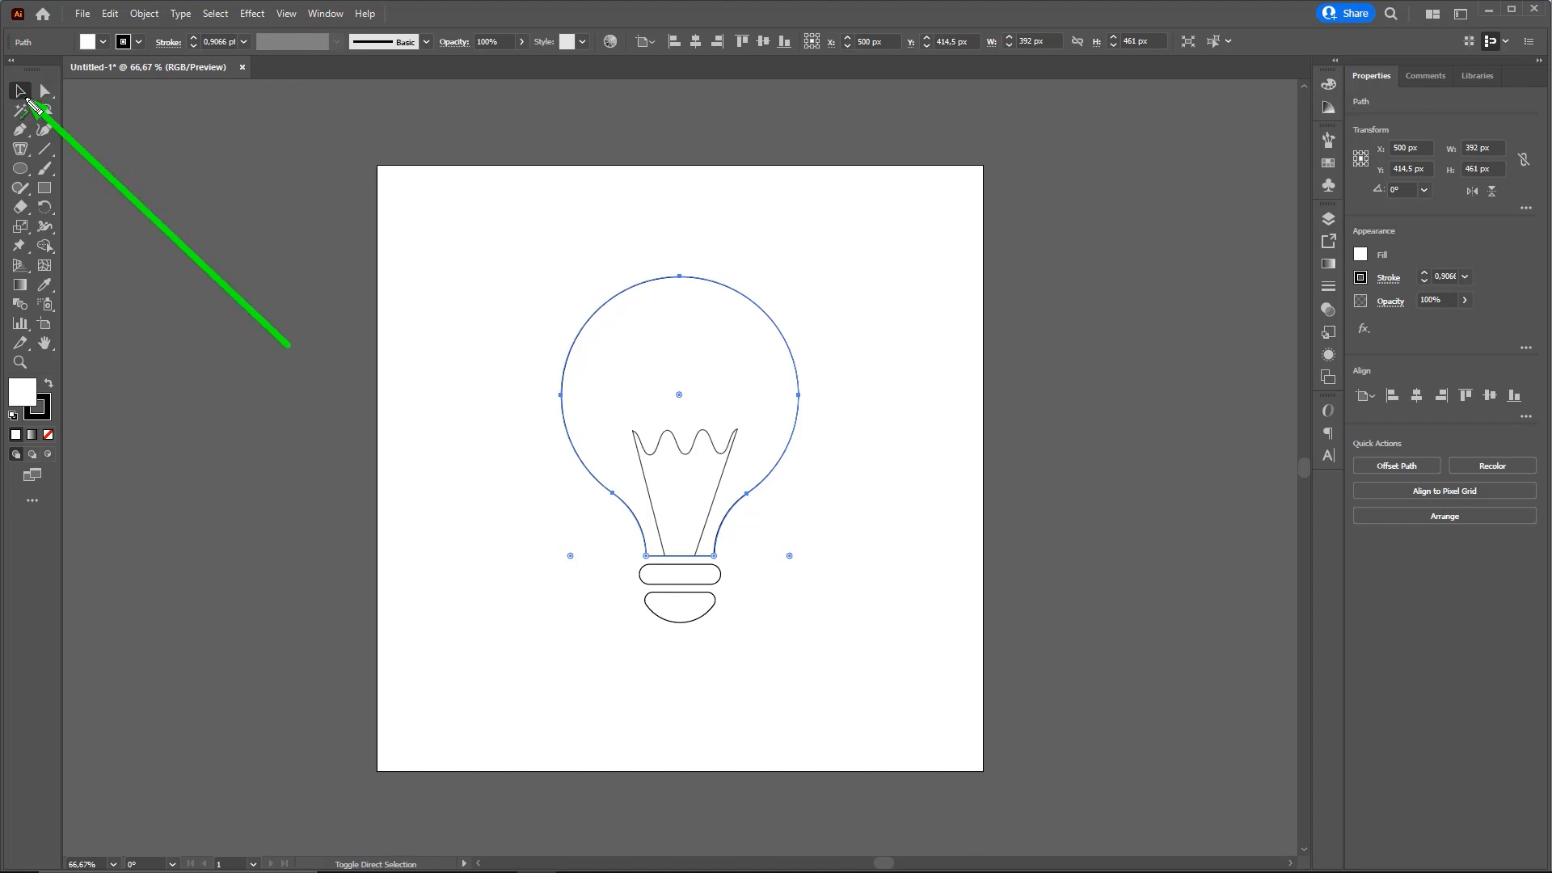
key(Escape)
click(723, 277)
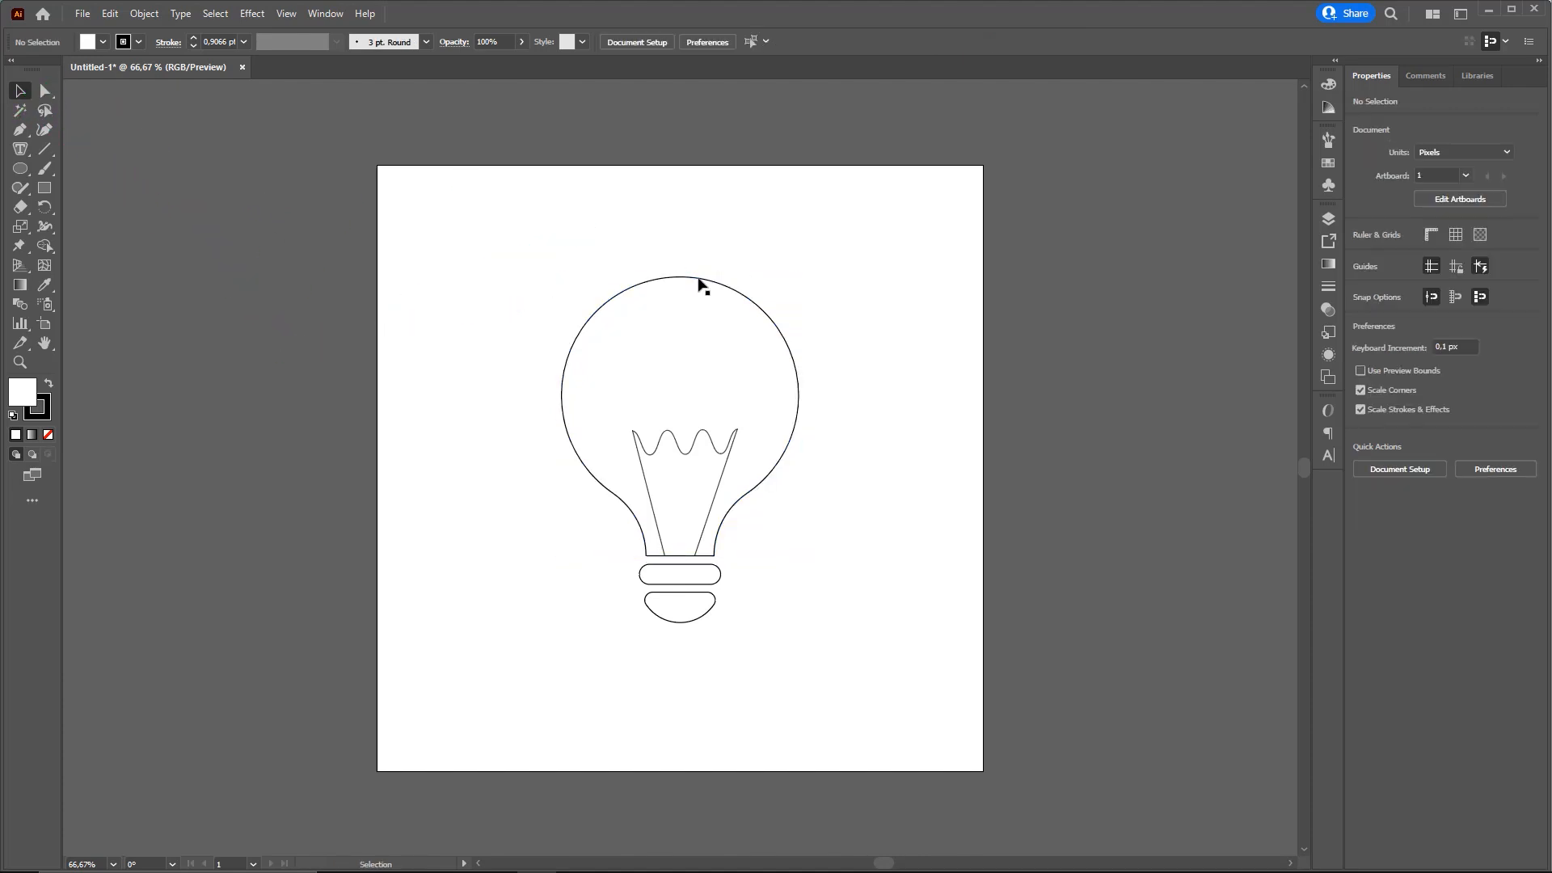
click(696, 279)
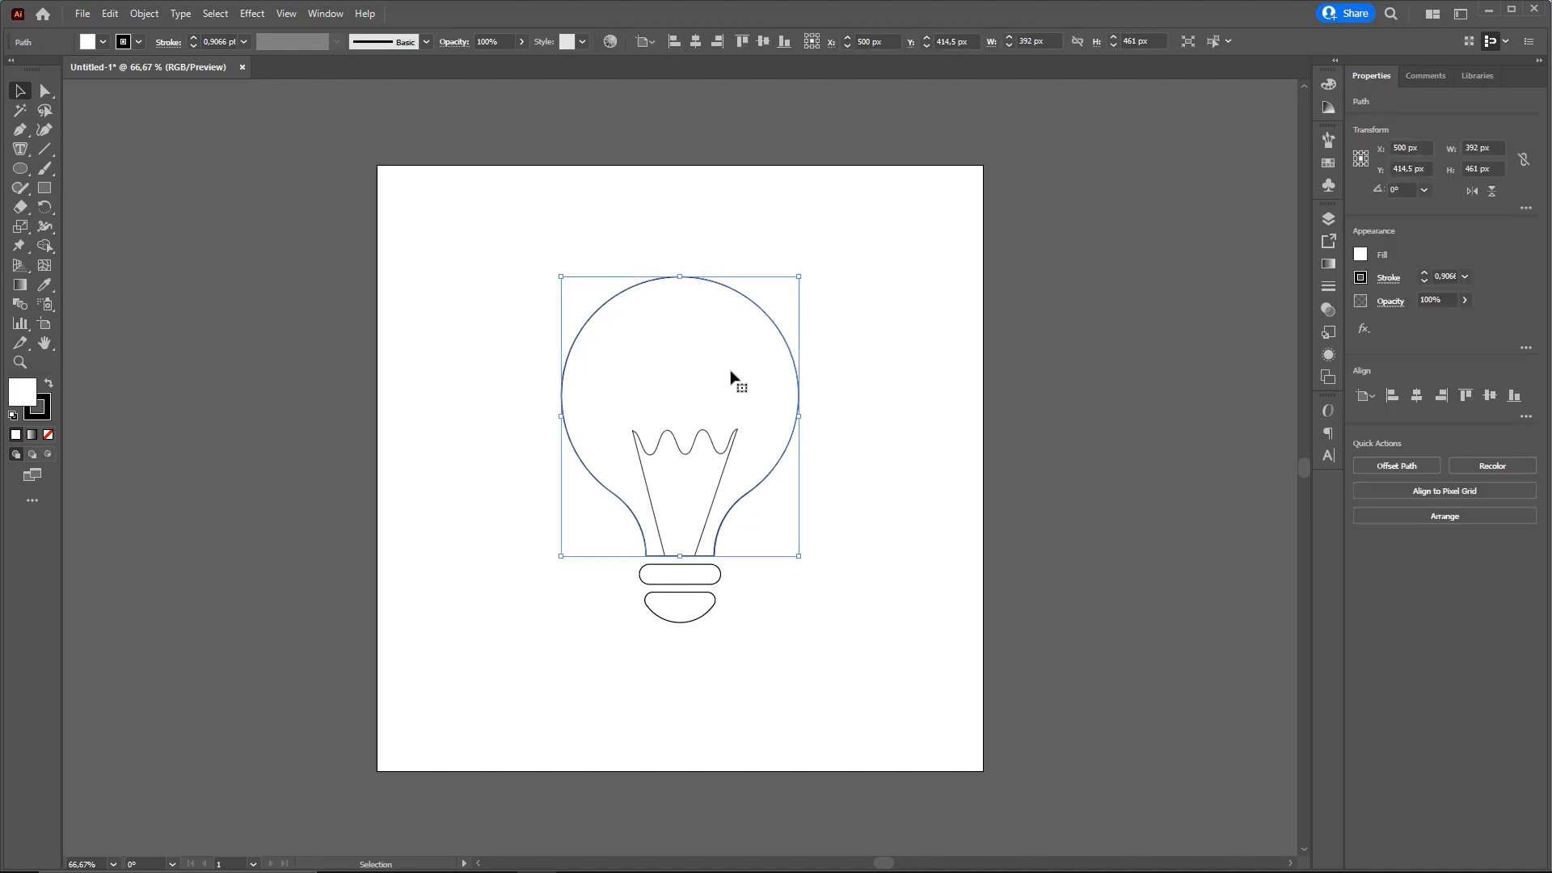
key(ctrl+2)
mouse_move(861, 176)
mouse_down()
mouse_move(727, 363)
mouse_move(1396, 291)
mouse_up()
click(1322, 287)
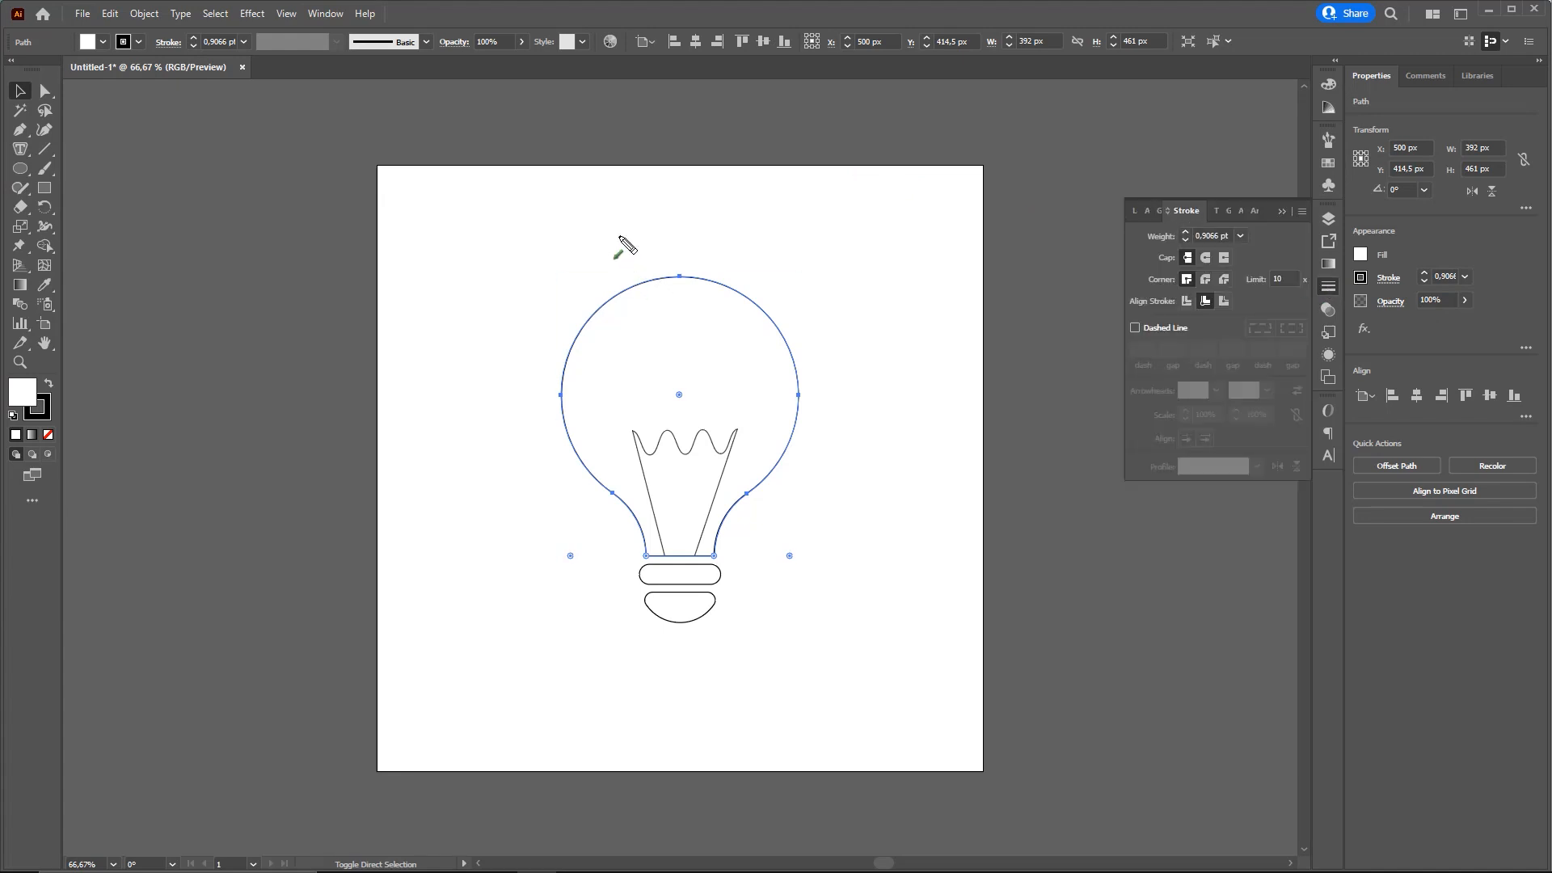
drag(219, 341, 274, 66)
click(326, 14)
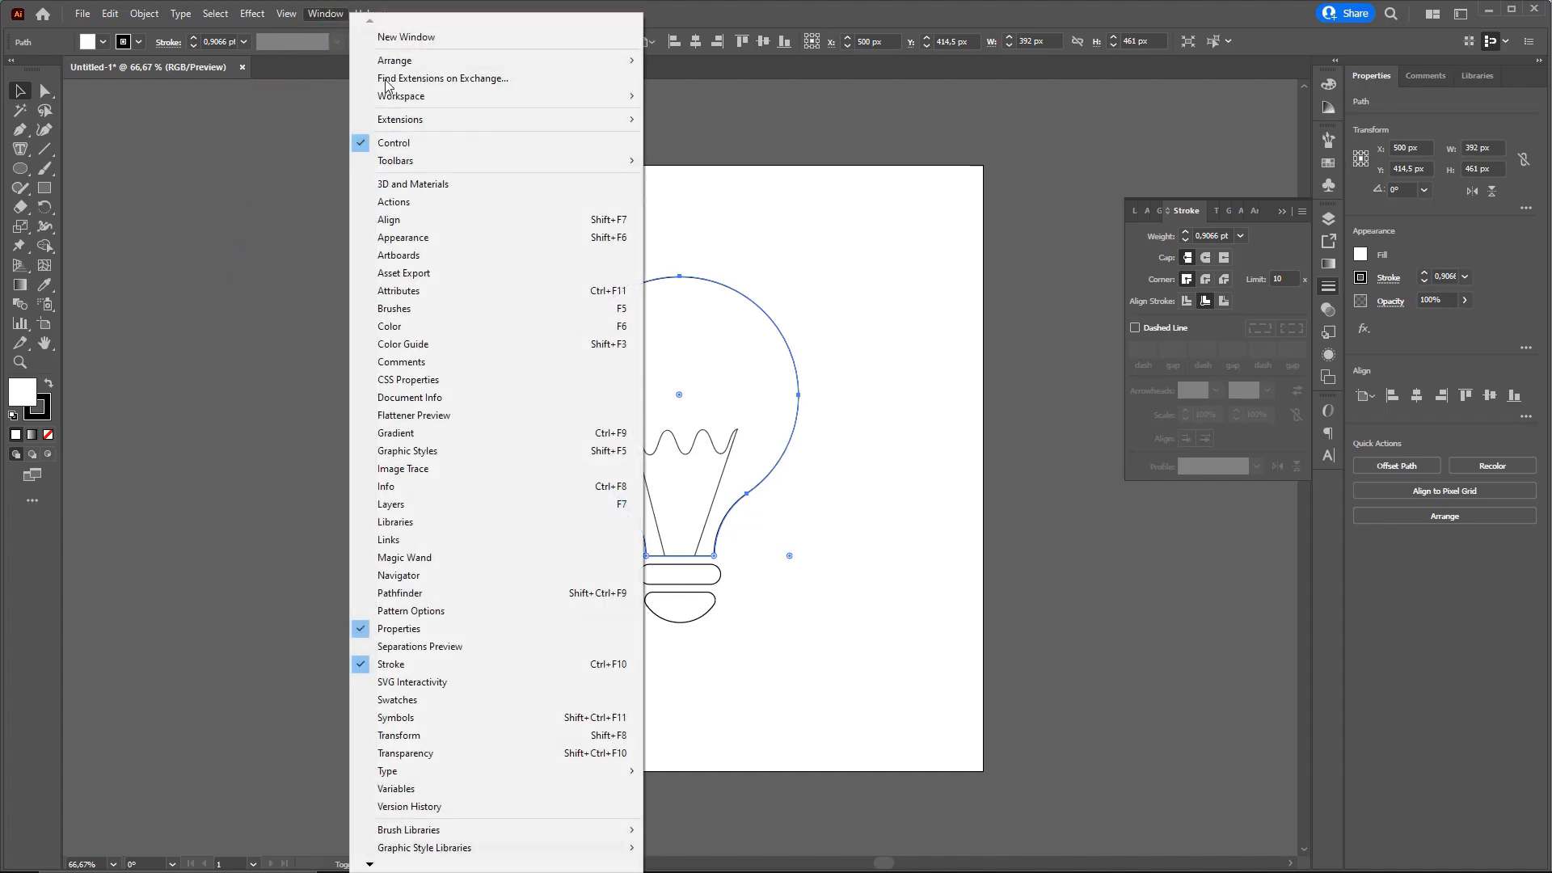
click(1150, 267)
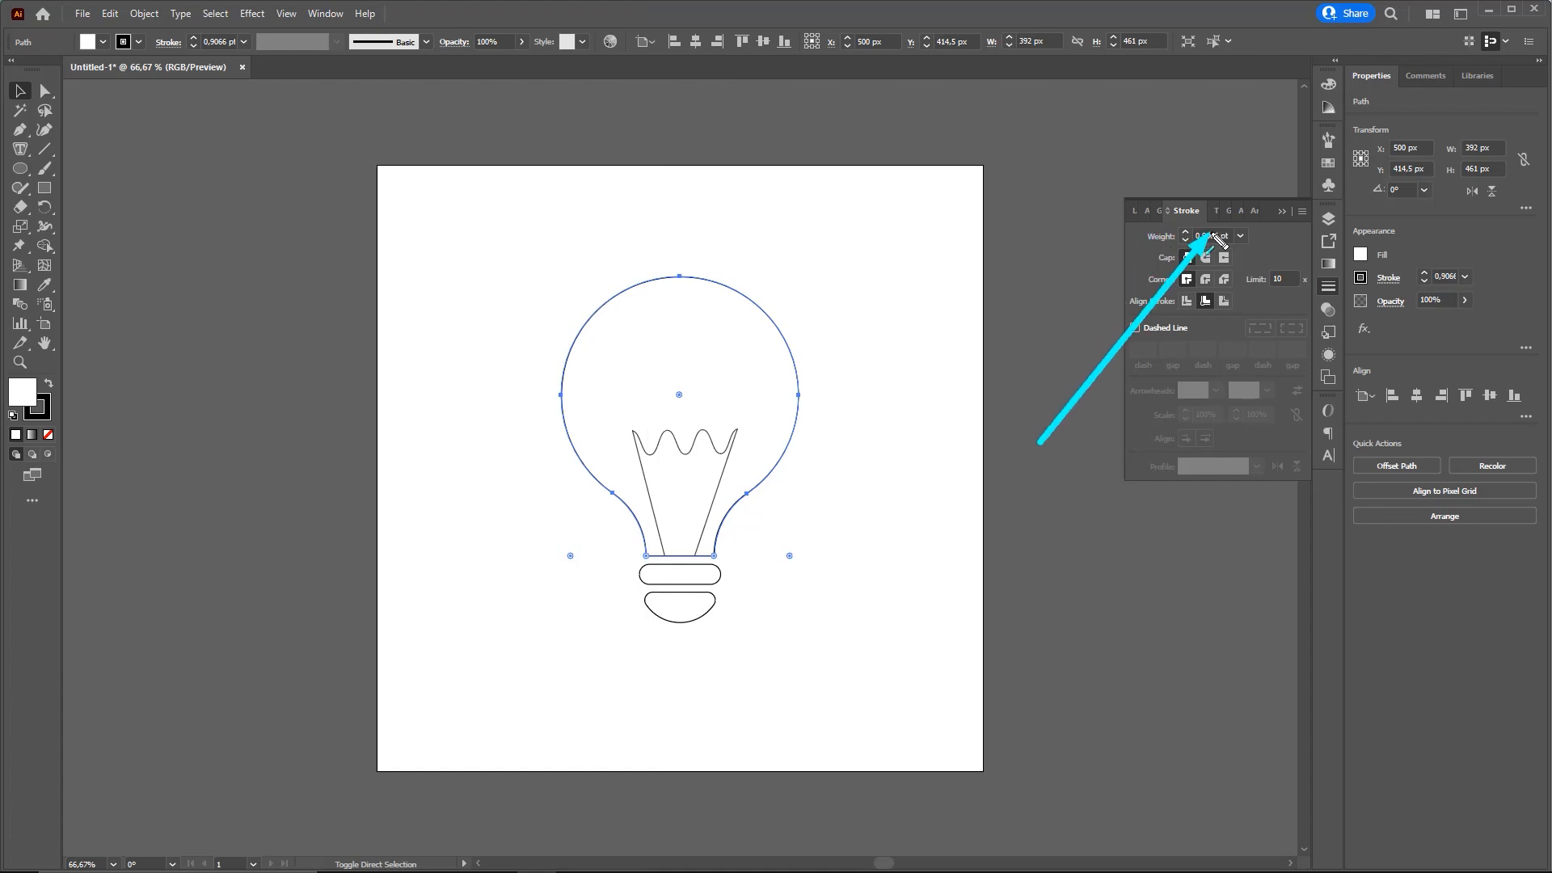
Try stroke weights of 20 pt and 16 pt on the bulb outline
click(1240, 236)
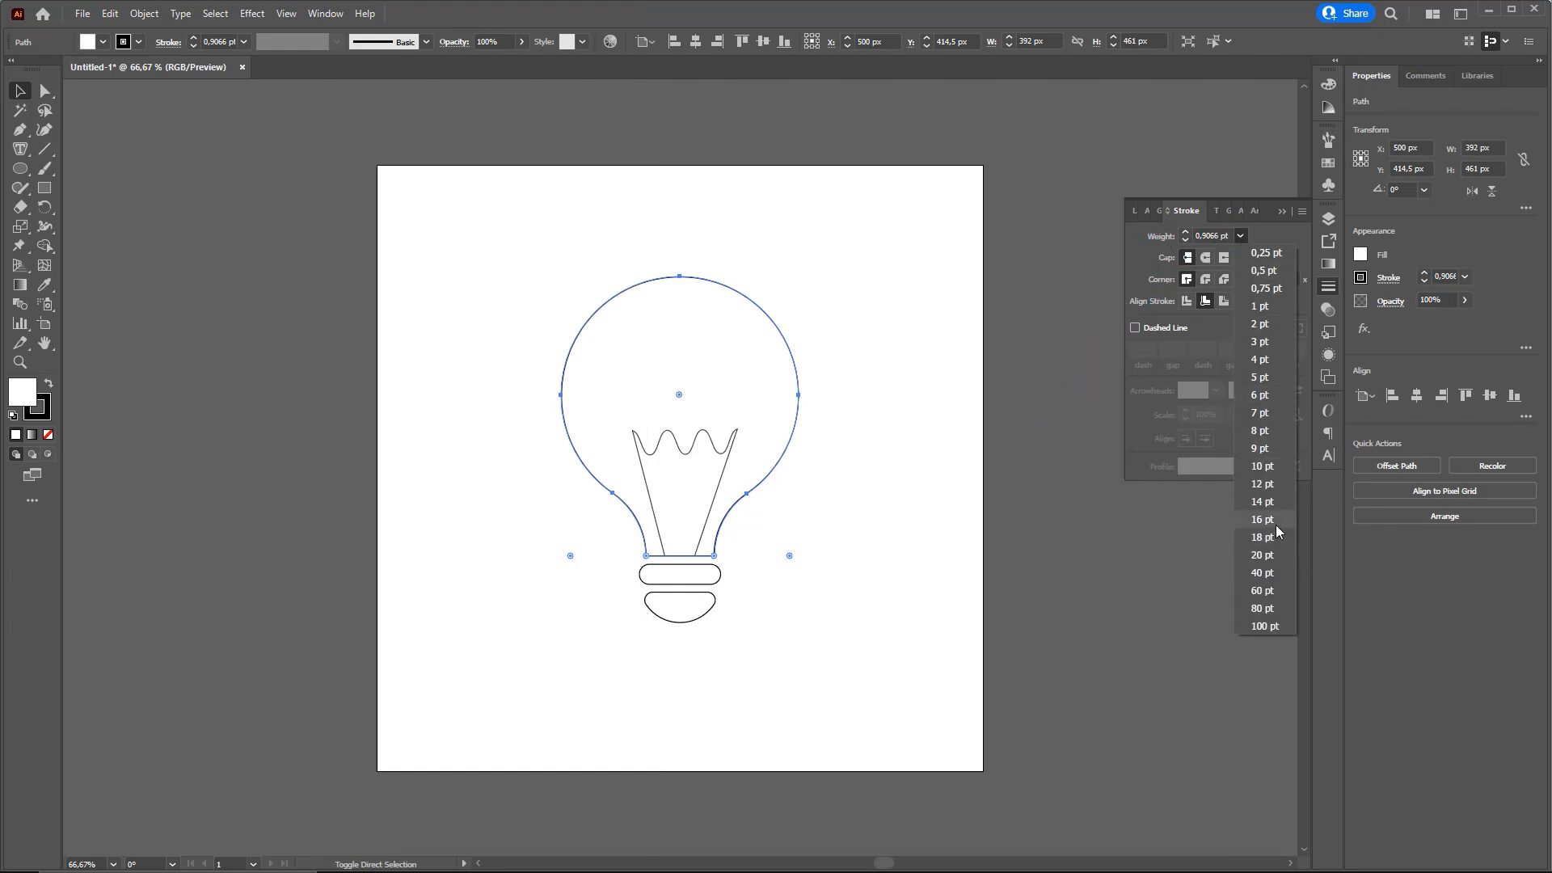
click(1265, 556)
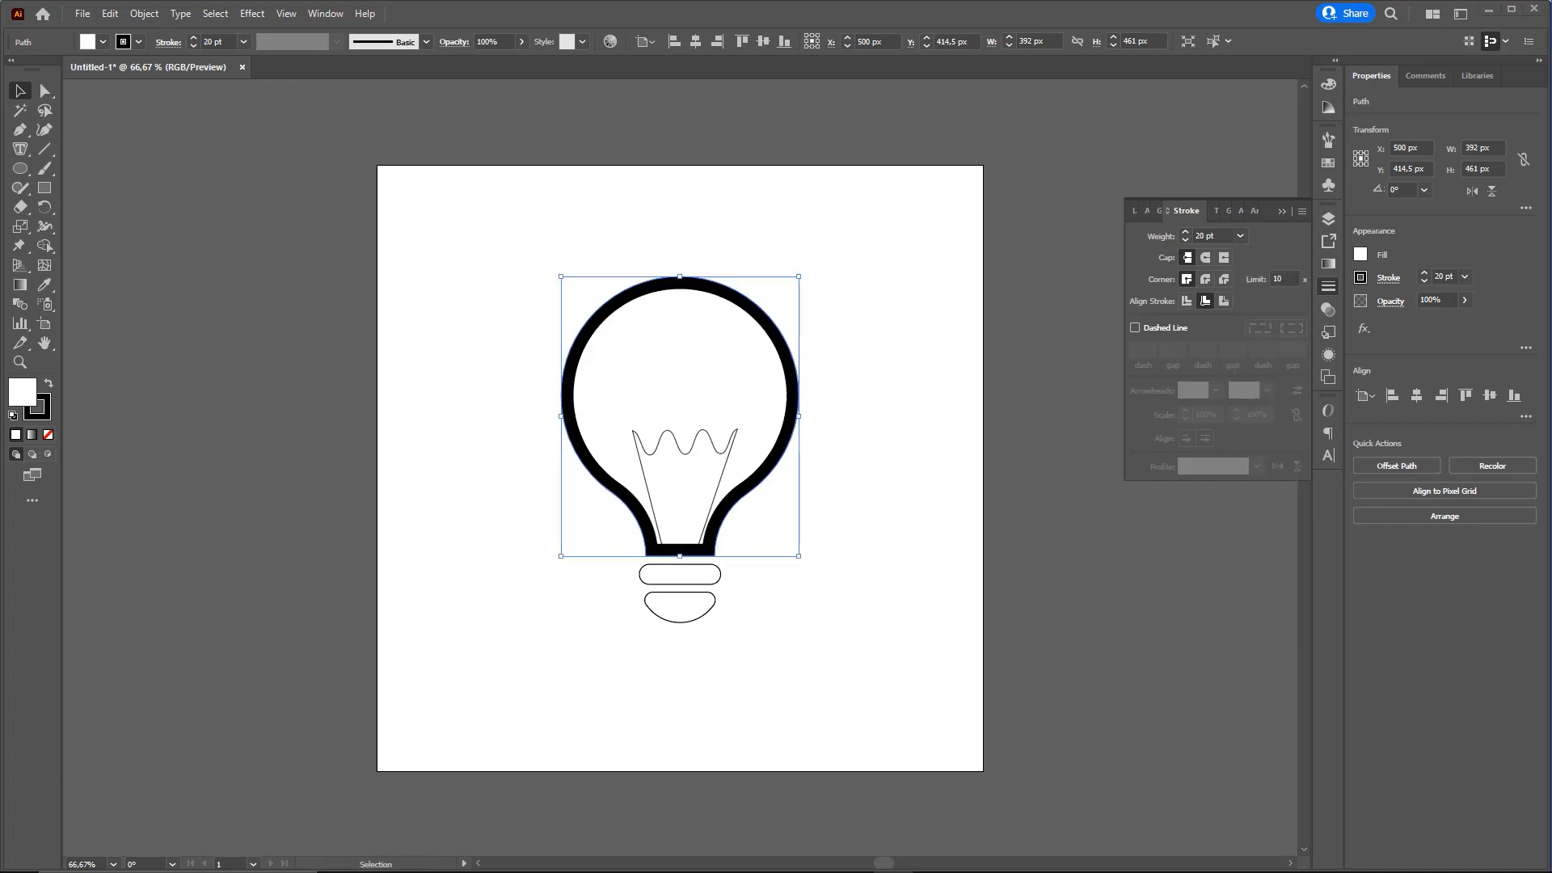
click(1240, 236)
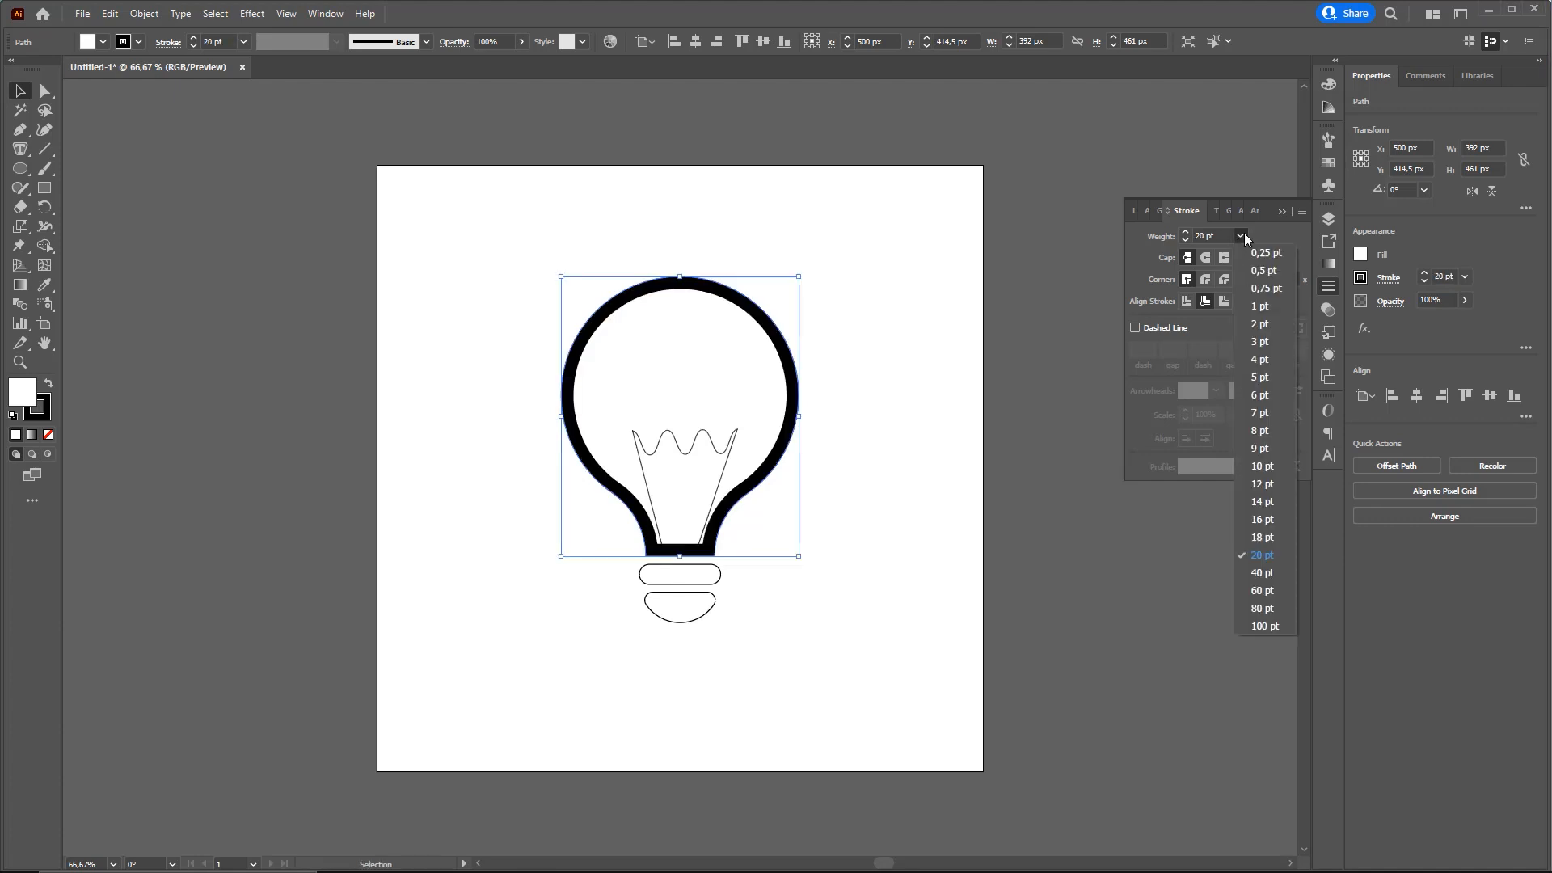
click(1266, 520)
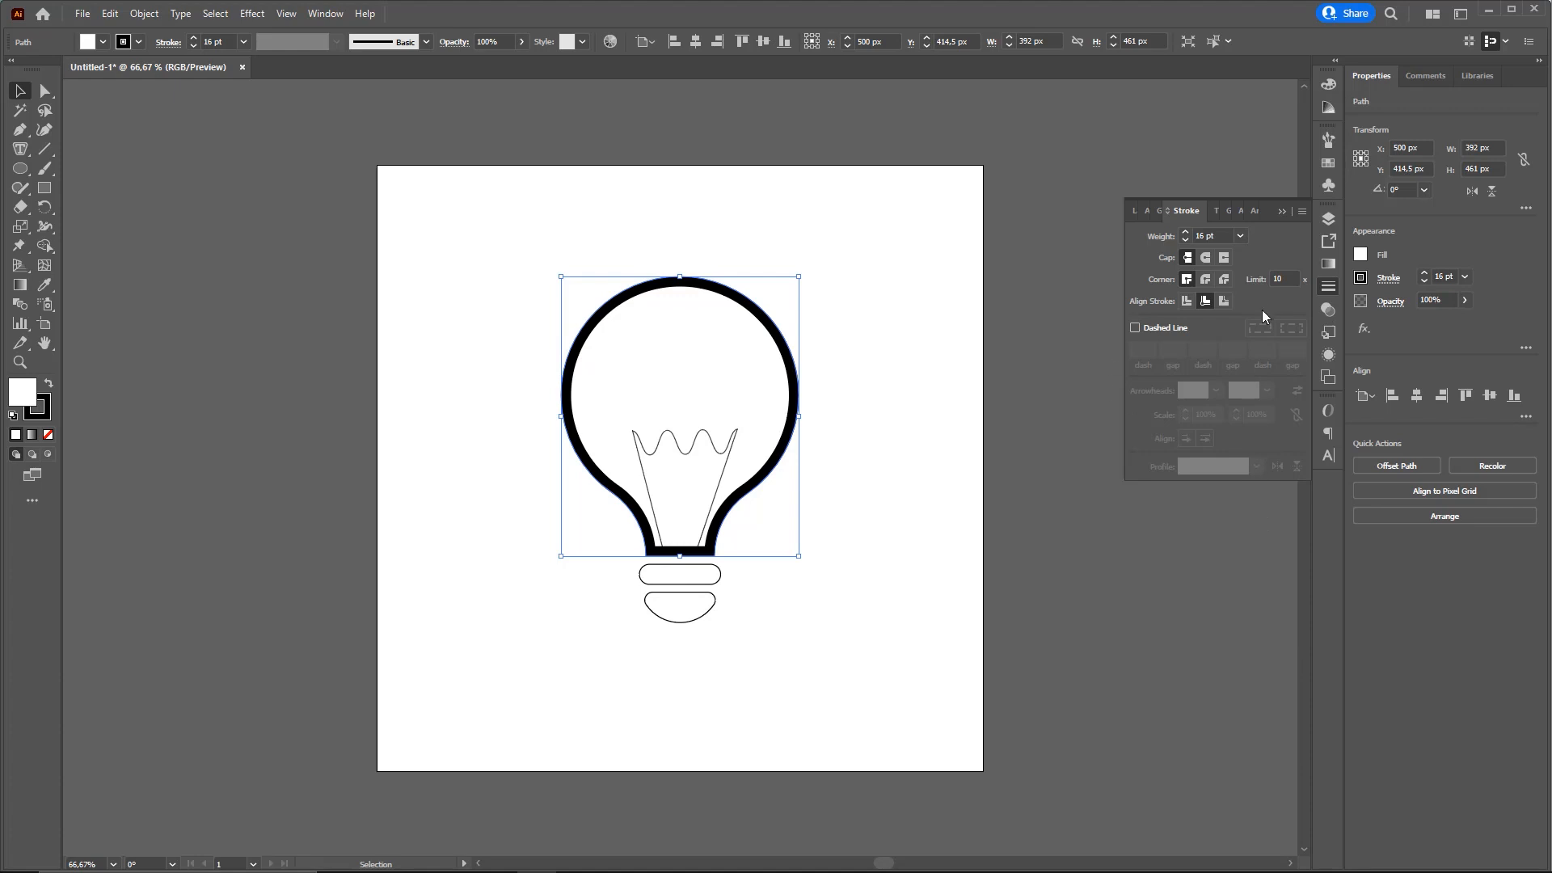
Set the bulb outline's stroke weight to 15 pt and deselect it
mouse_move(1017, 514)
mouse_down()
mouse_move(1229, 211)
mouse_move(1210, 232)
mouse_up()
key(Escape)
text(15)
key(Return)
click(846, 370)
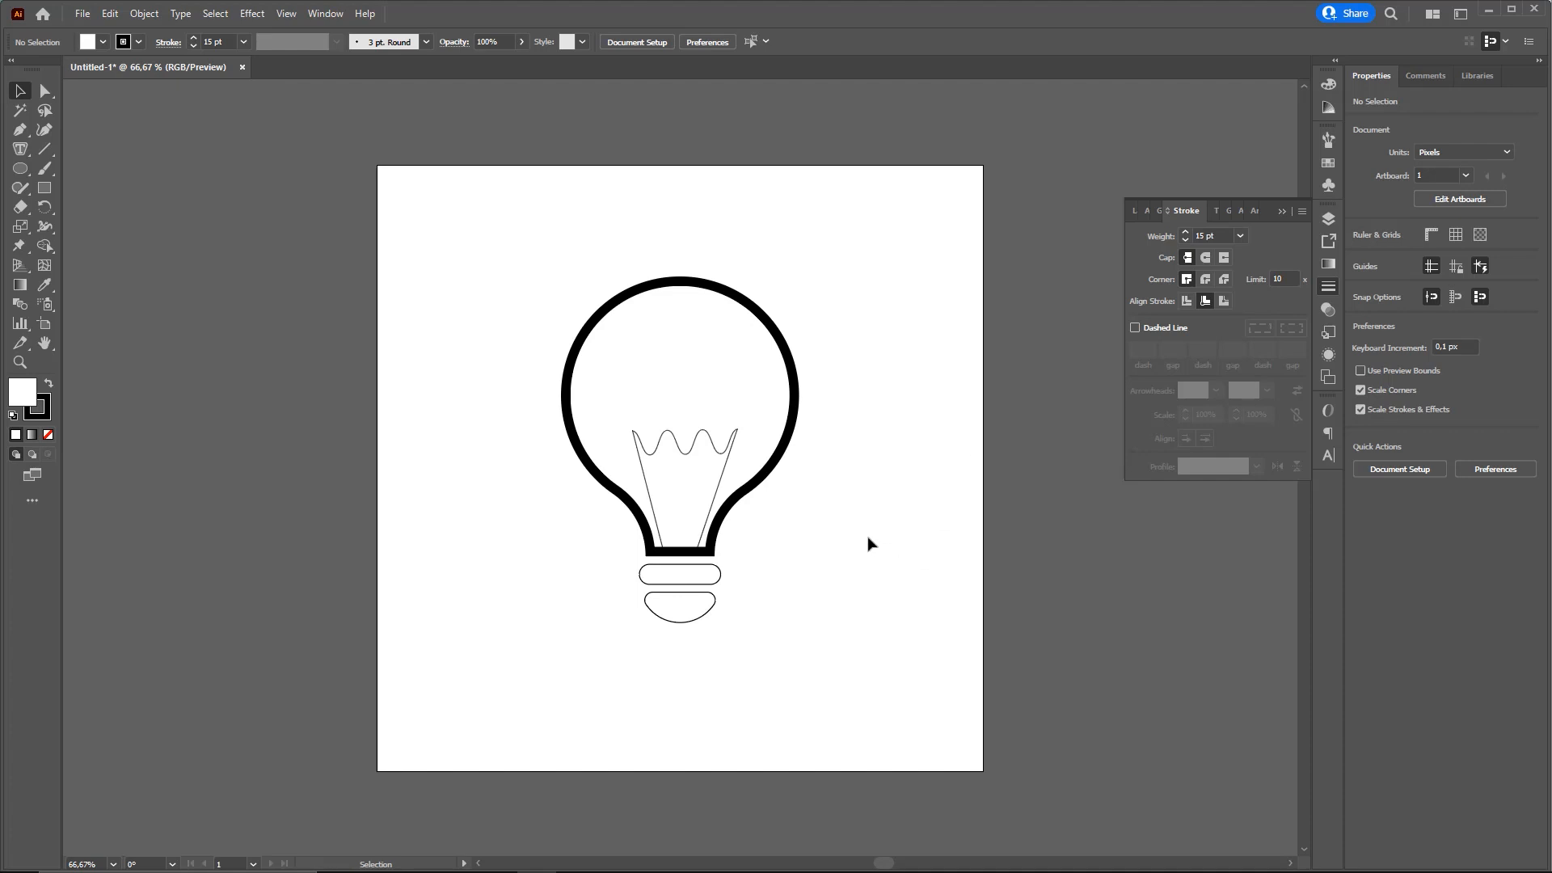
Select the filament's underlying line in Outline view and return to Preview with it selected
scroll(738, 468, up, 8)
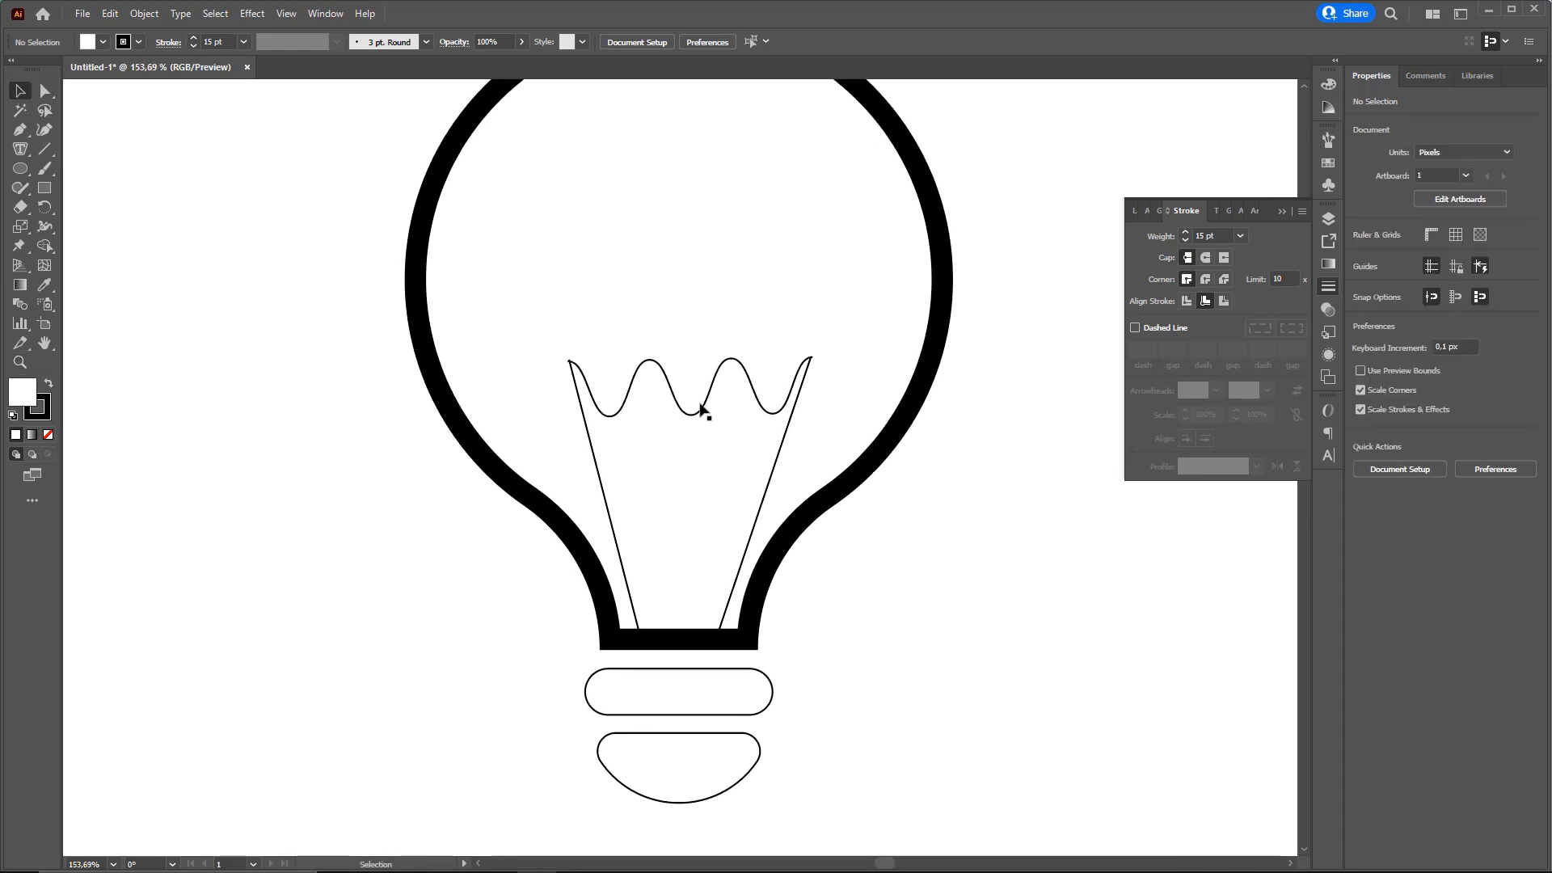
click(695, 416)
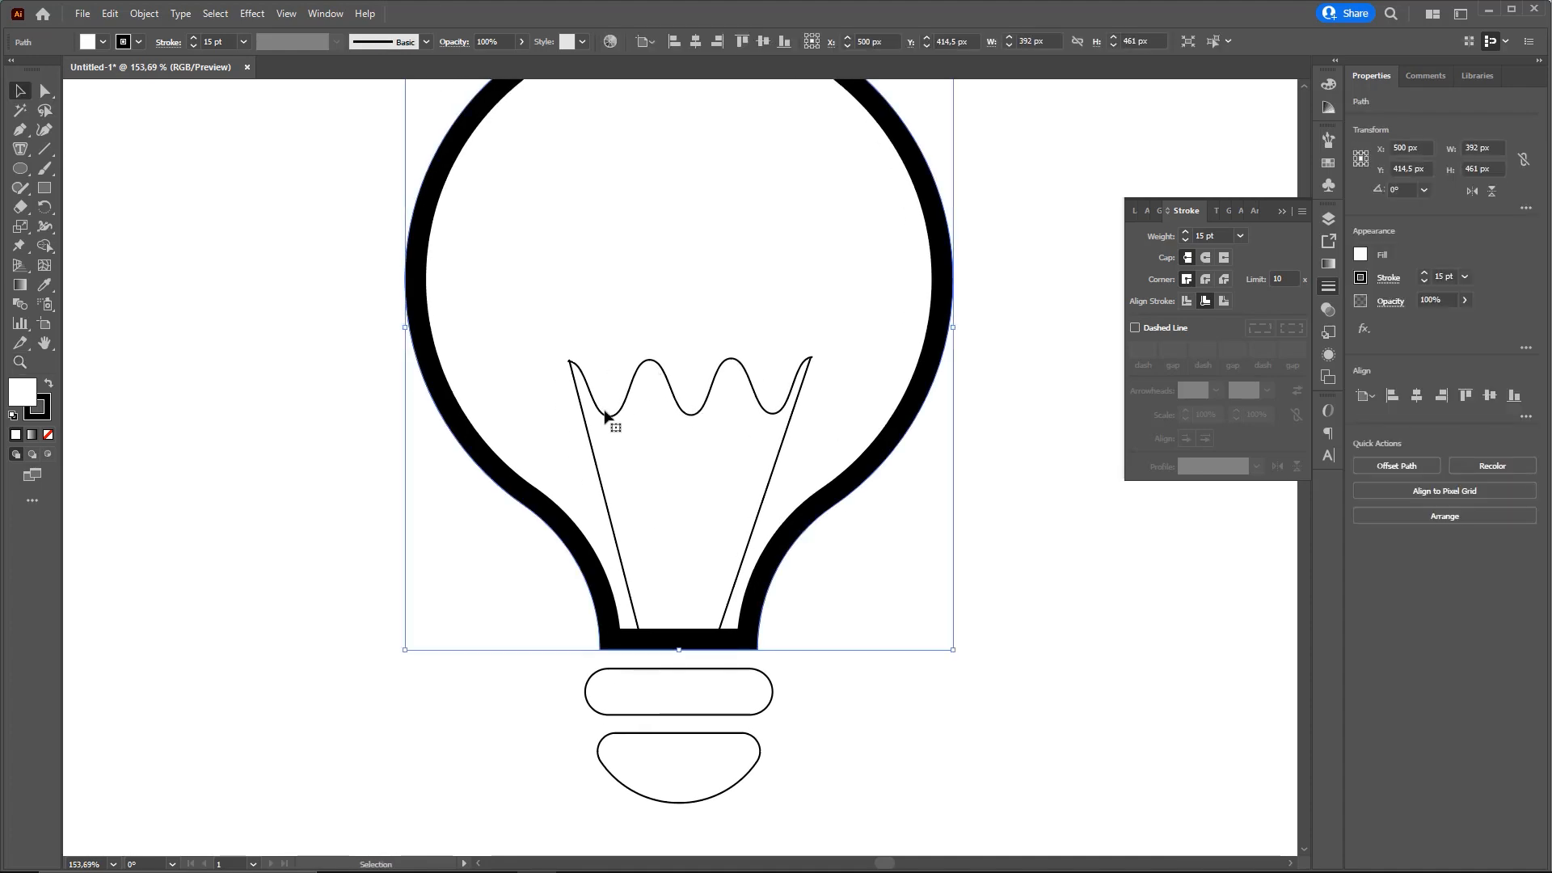
click(676, 388)
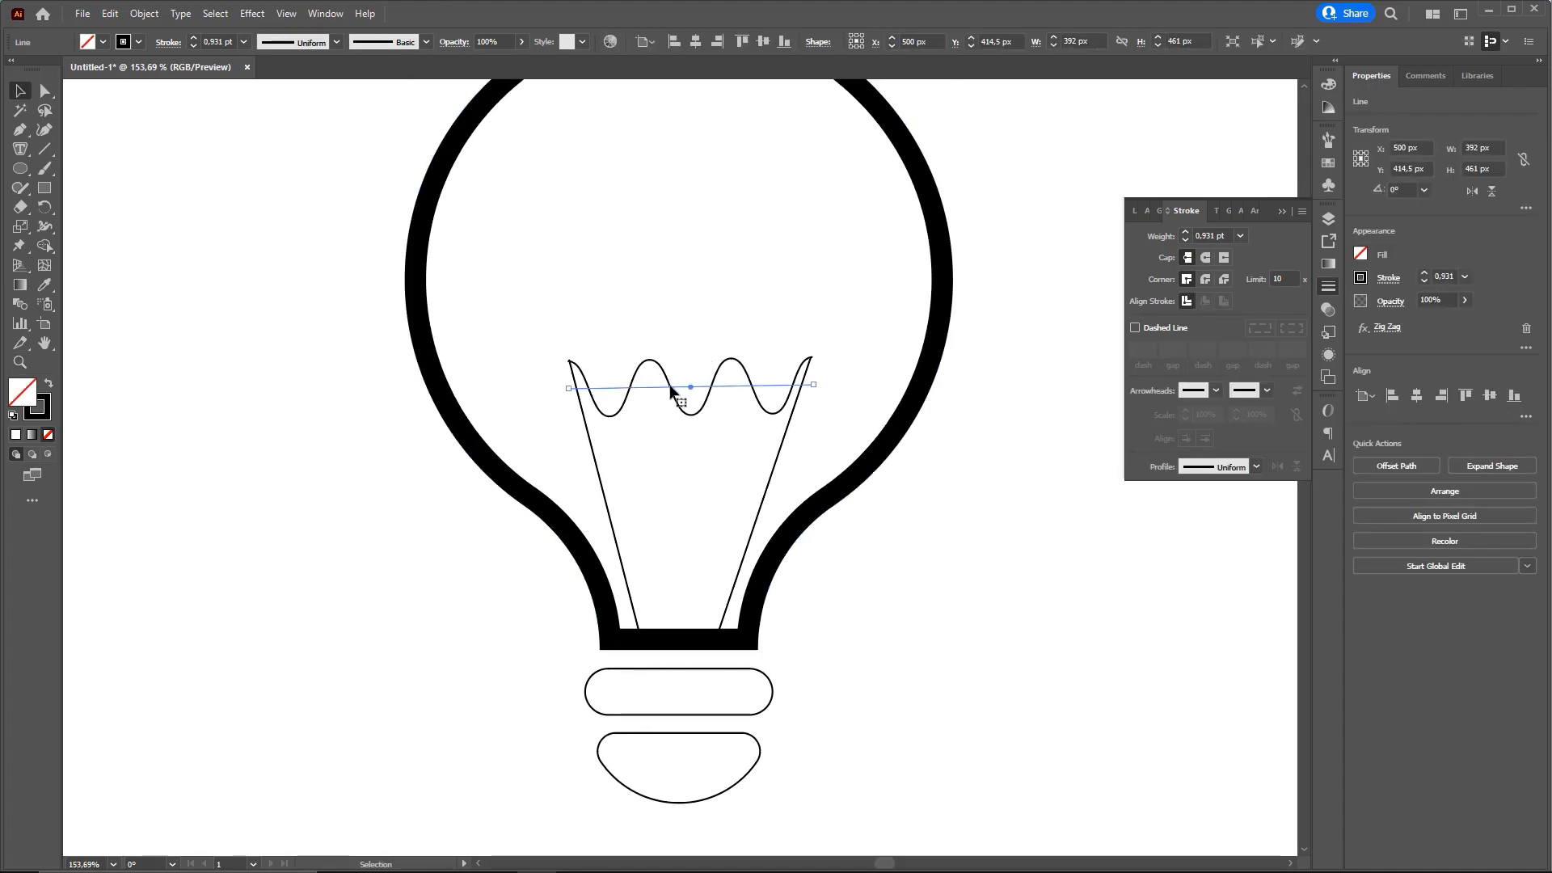
click(933, 531)
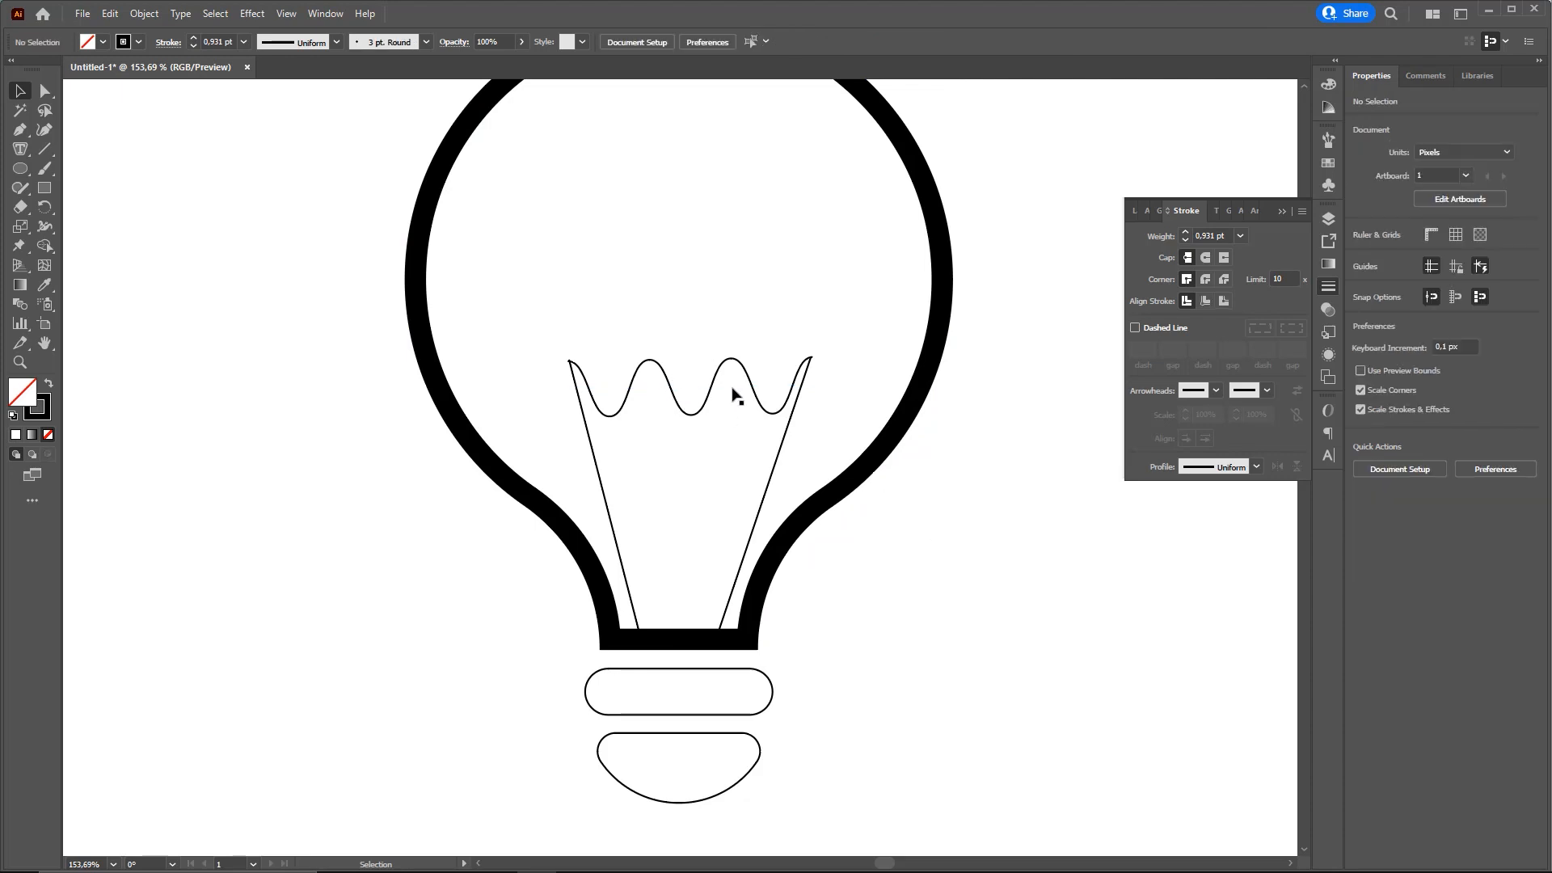
click(286, 14)
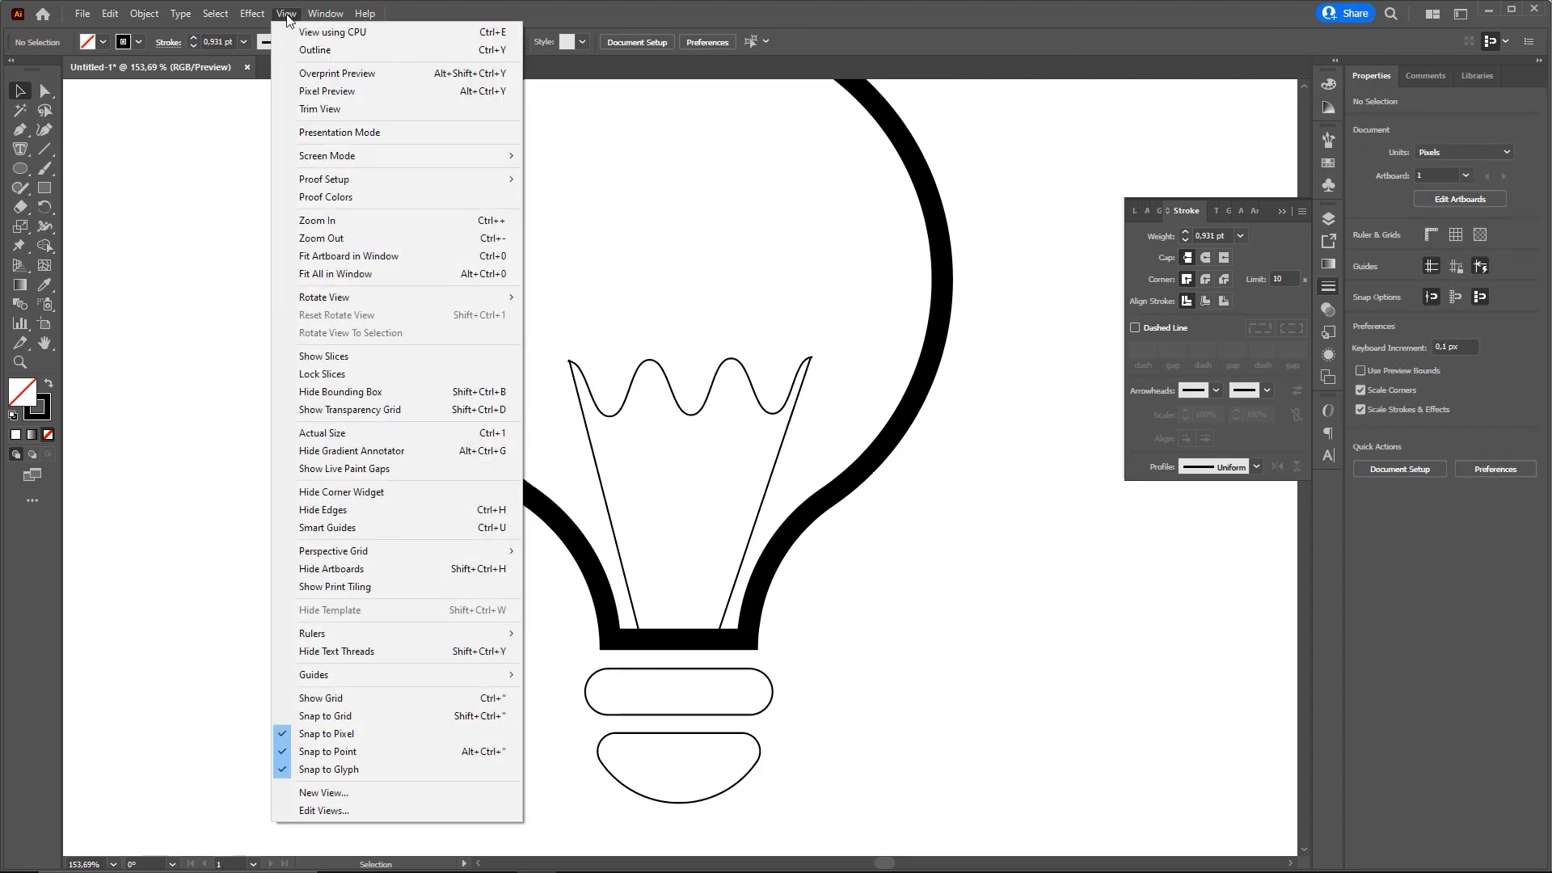
click(320, 48)
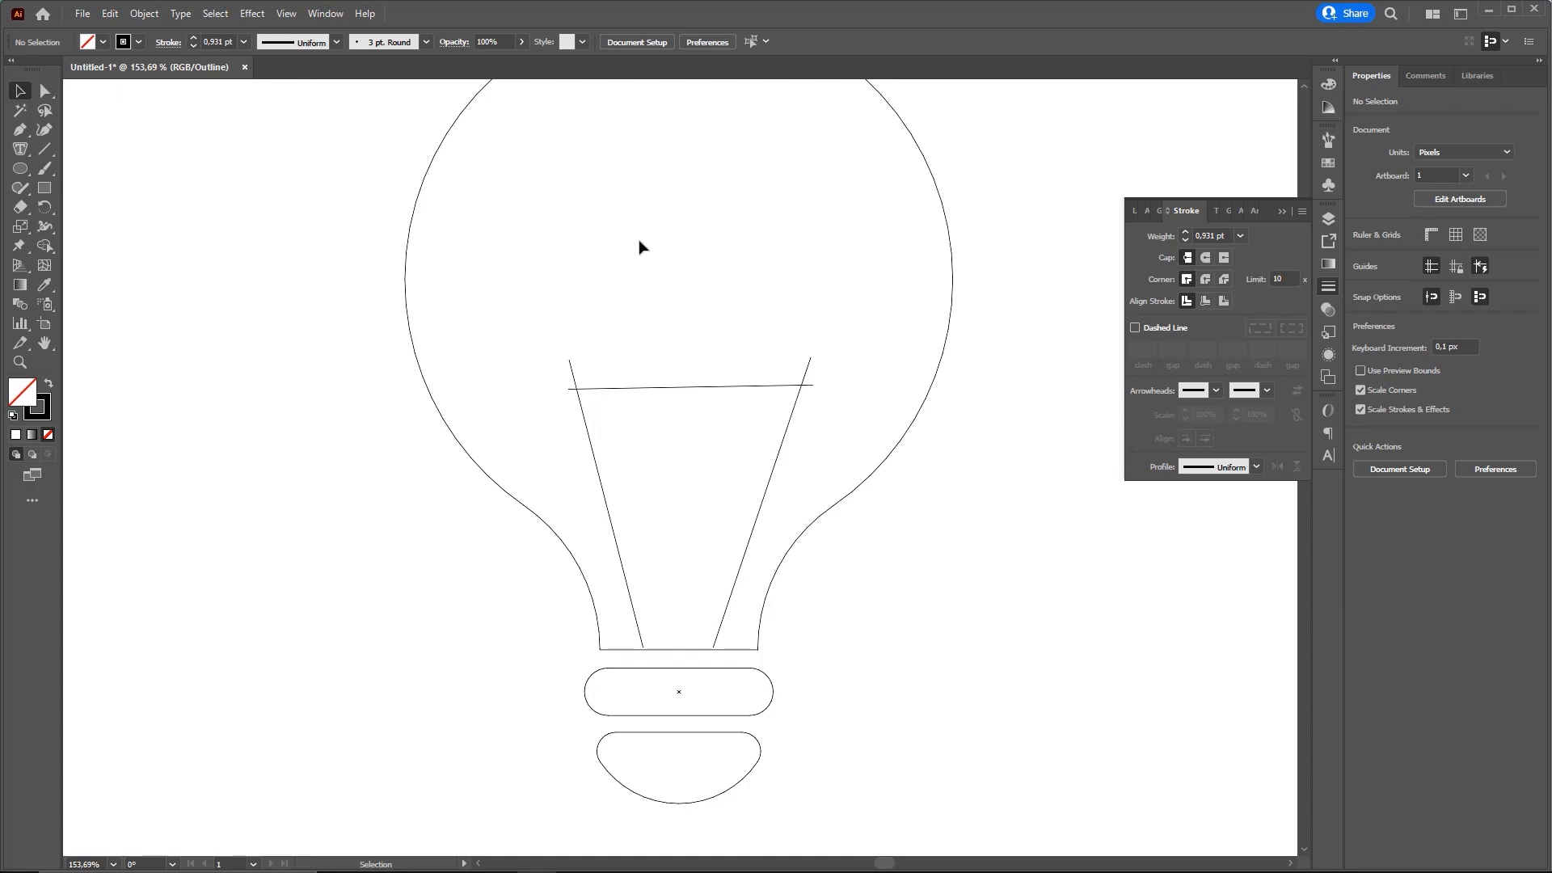
click(670, 391)
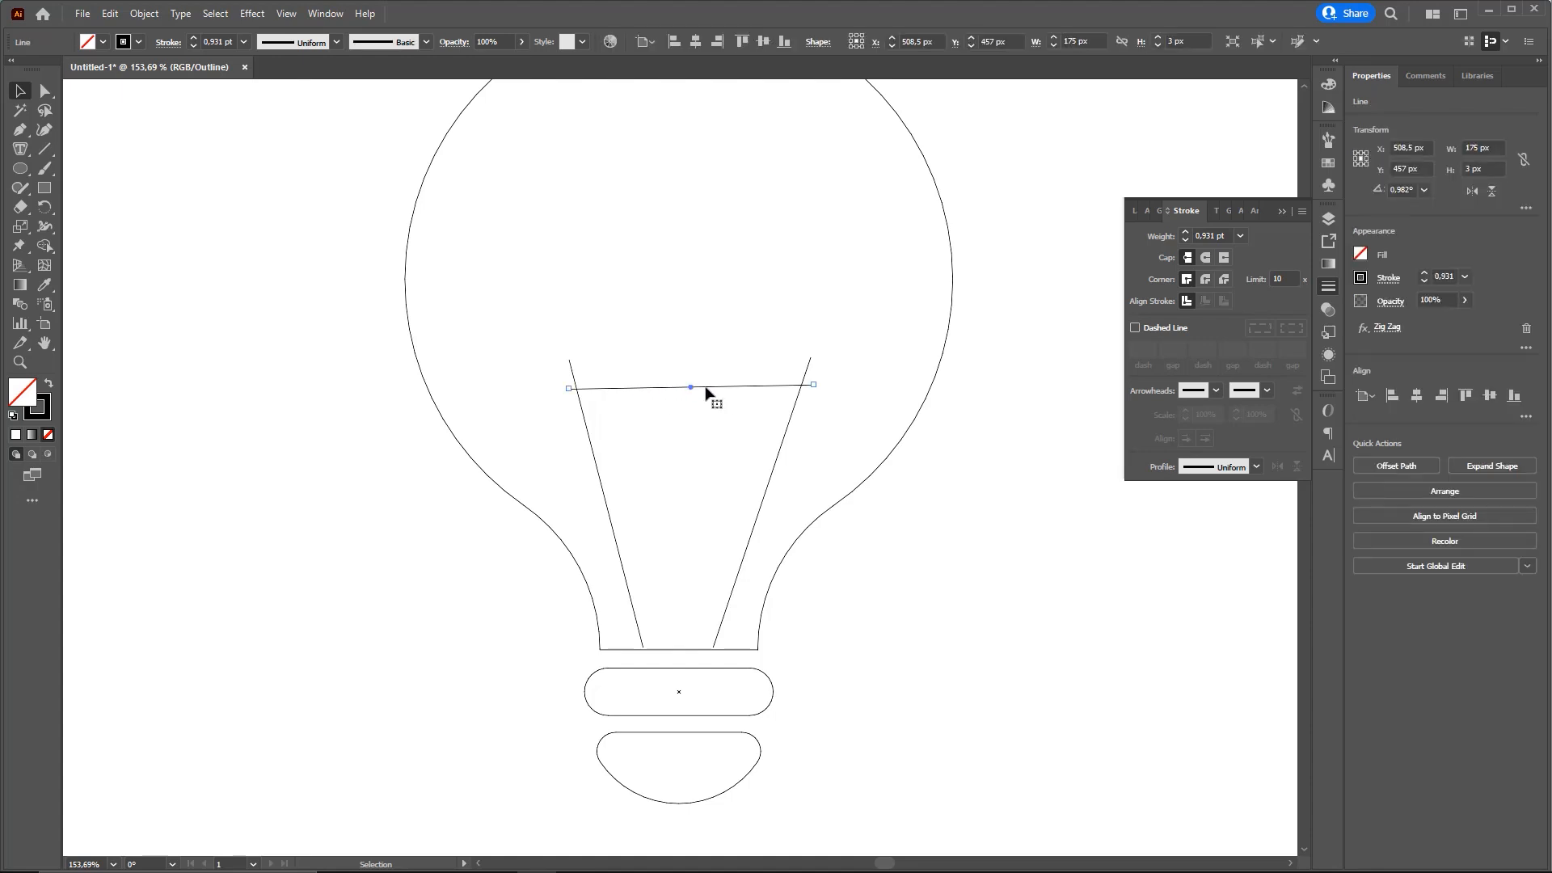
click(286, 15)
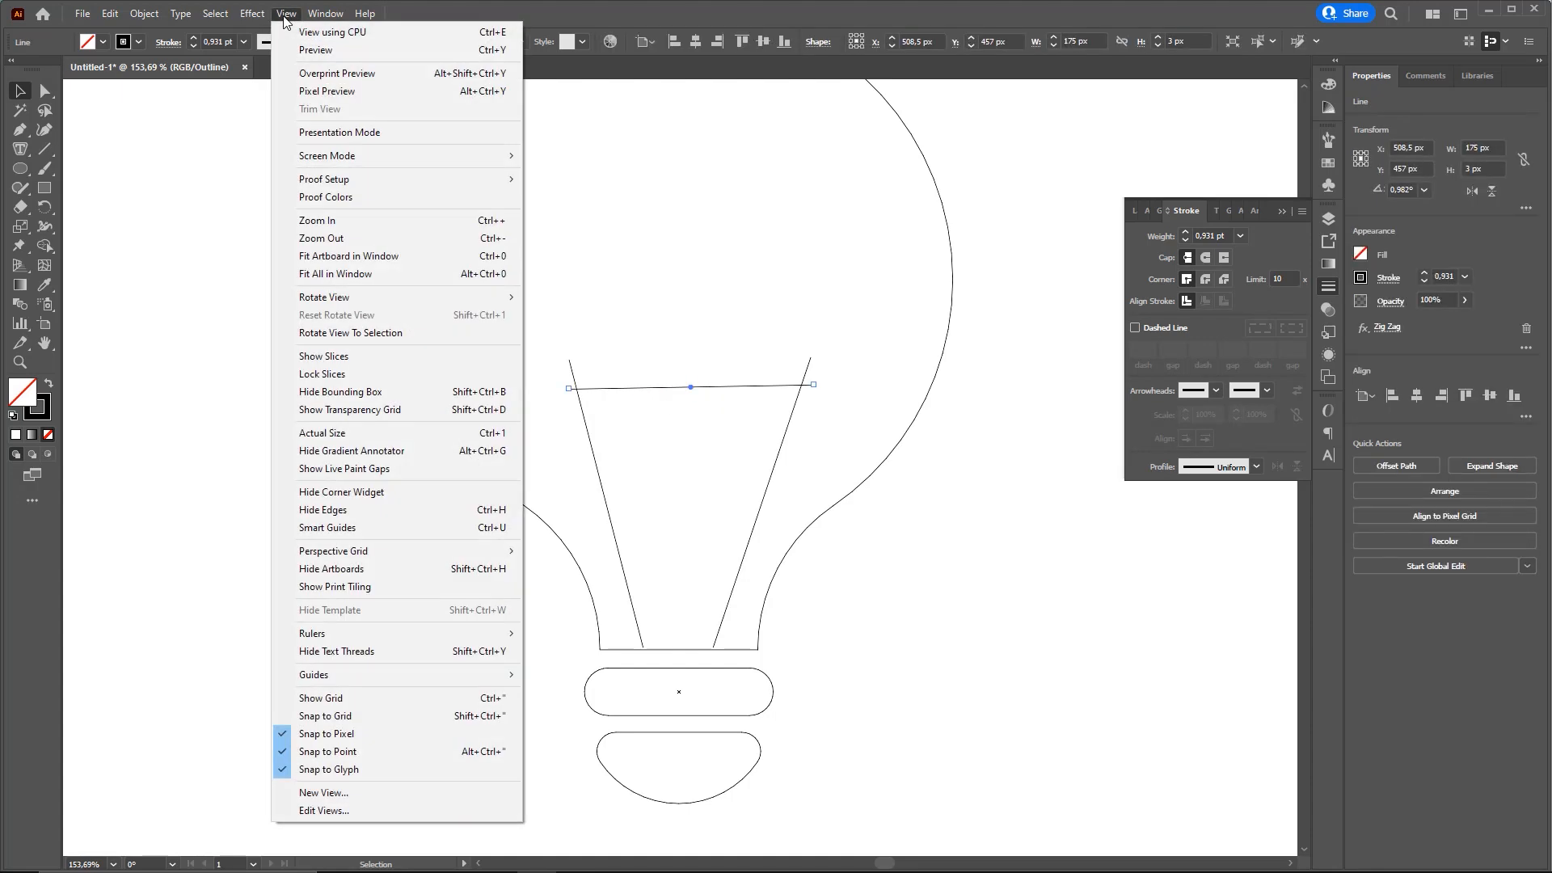
click(316, 50)
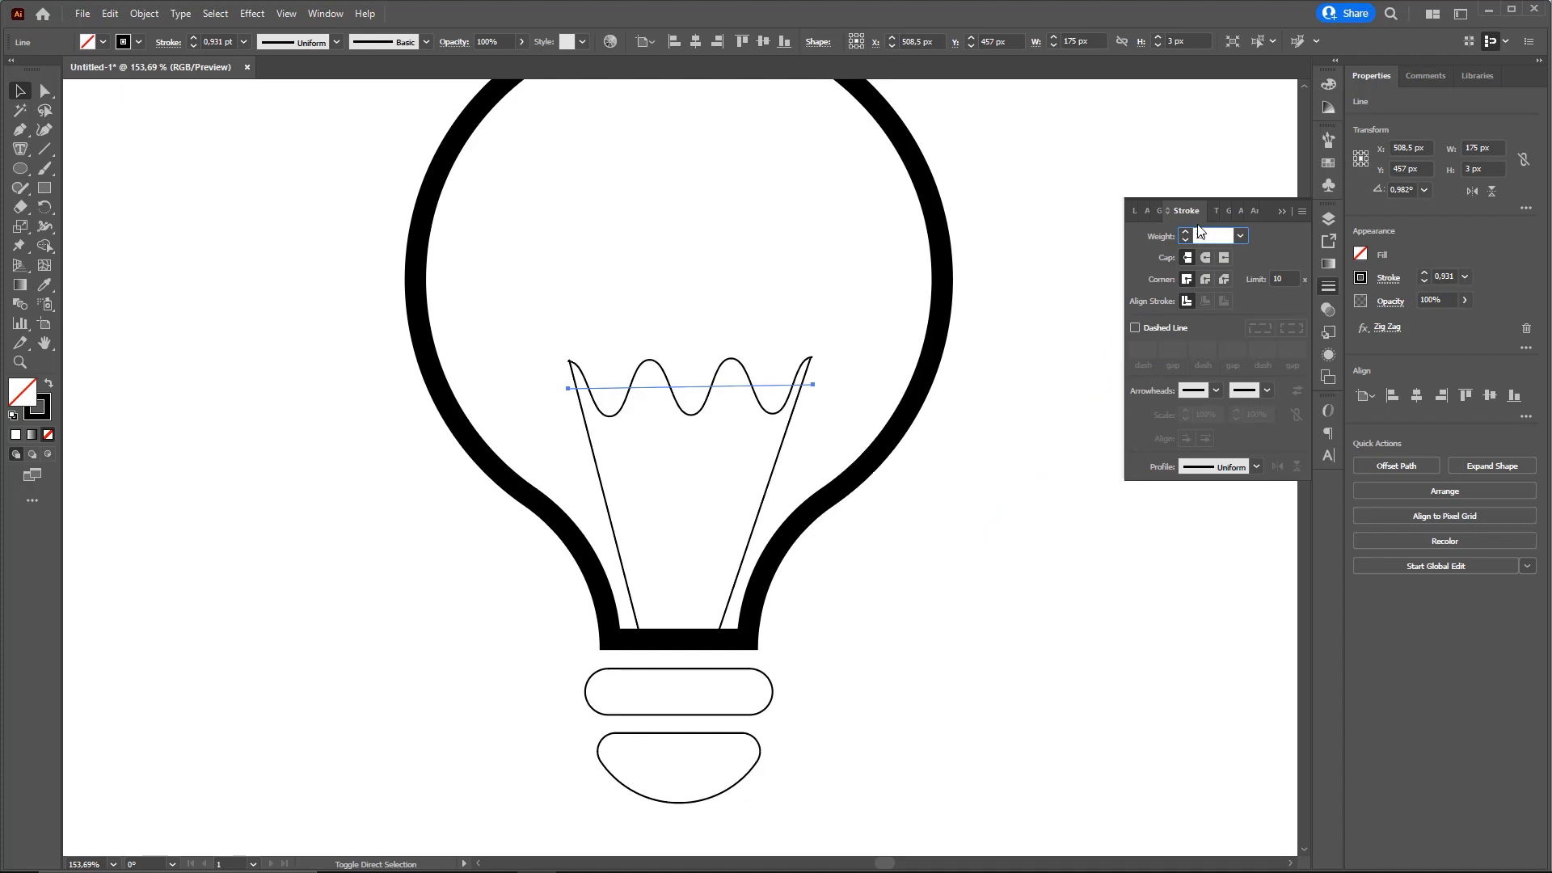
Try a 15 pt stroke on the wavy filament and settle on a weight of 10 pt
text(15)
key(Return)
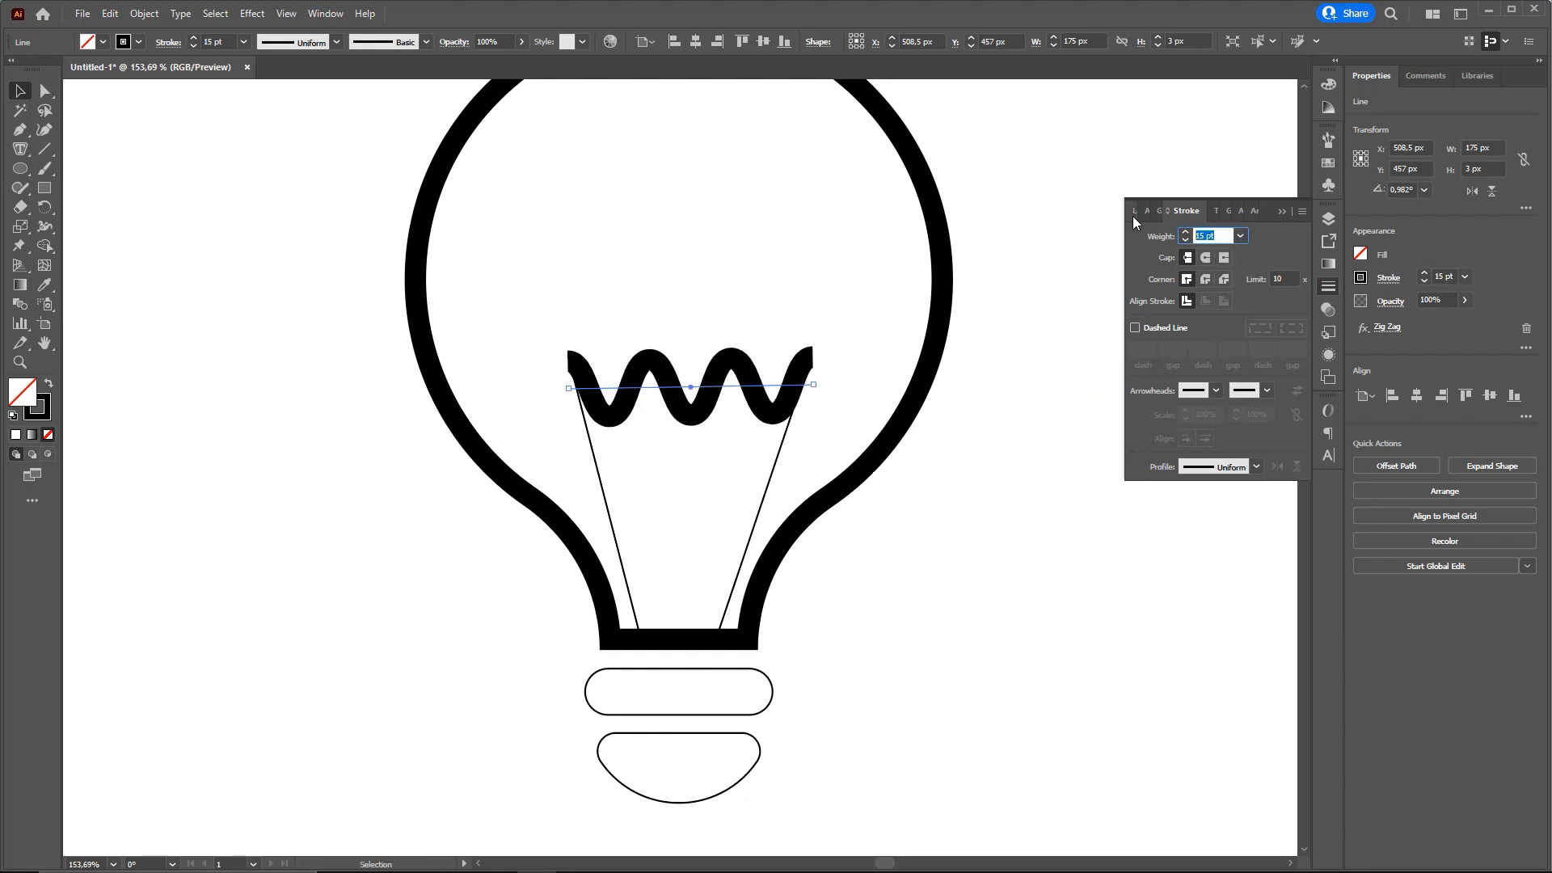
text(10)
key(Return)
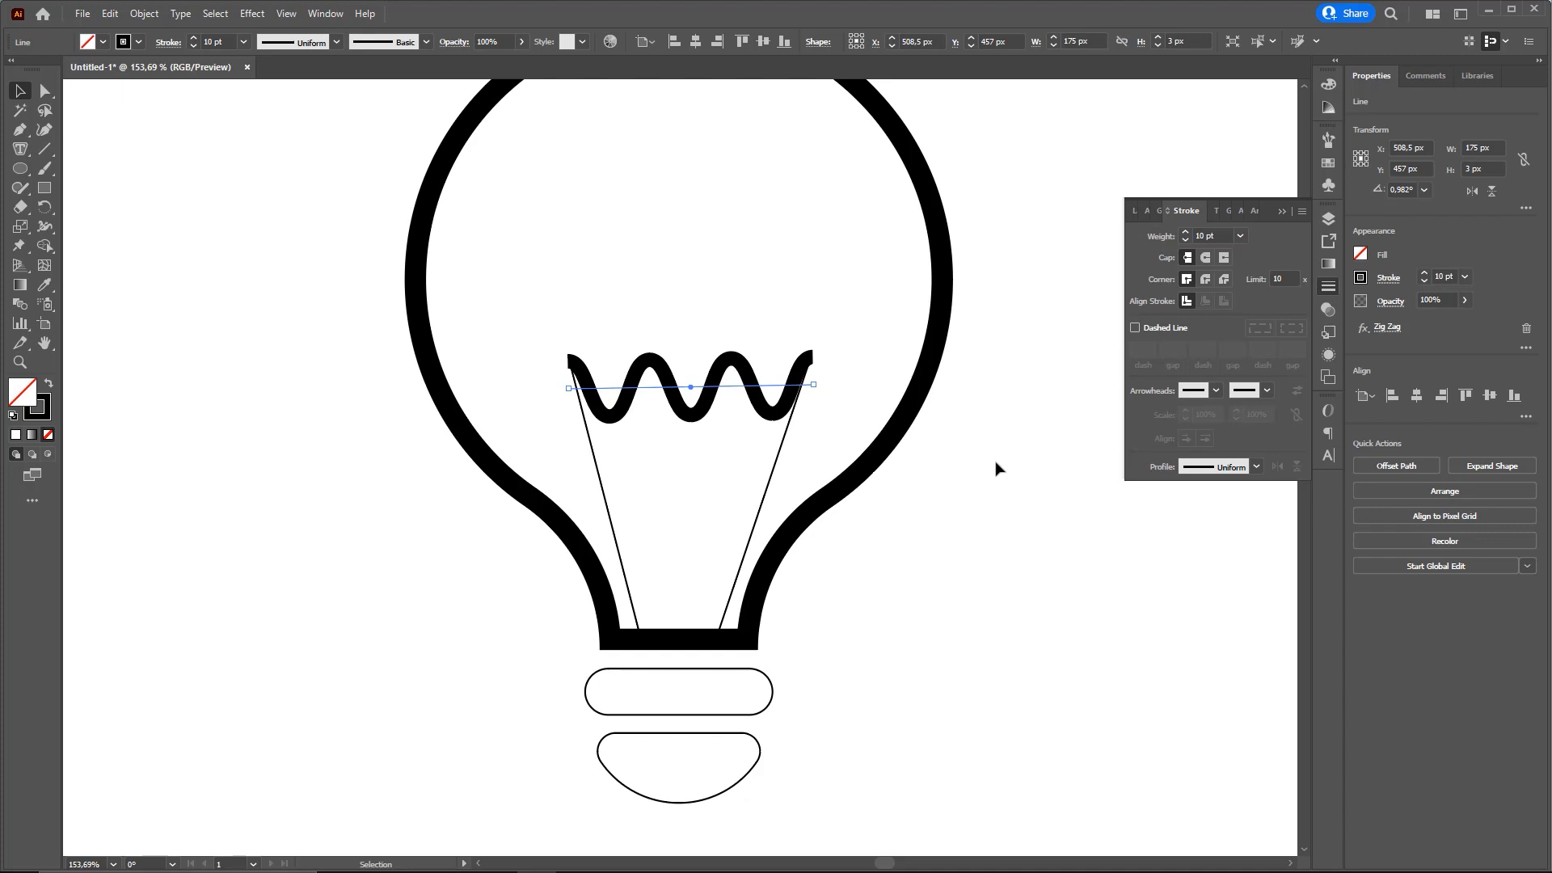
Compare the butt and projecting caps on the filament's stroke and choose Round Cap
drag(888, 622, 744, 395)
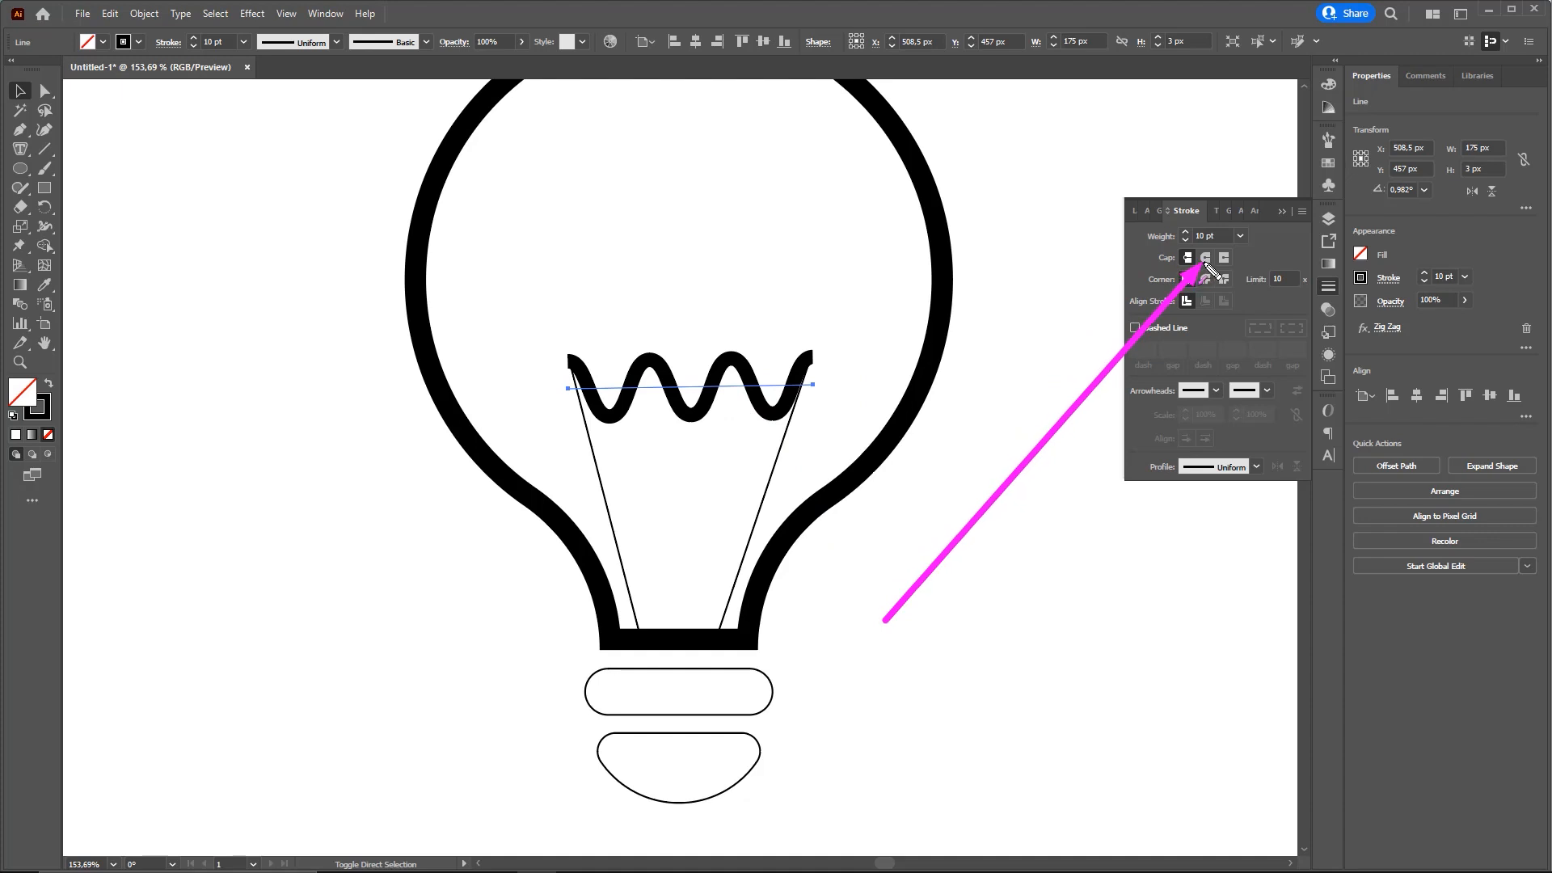
click(1190, 258)
click(1223, 258)
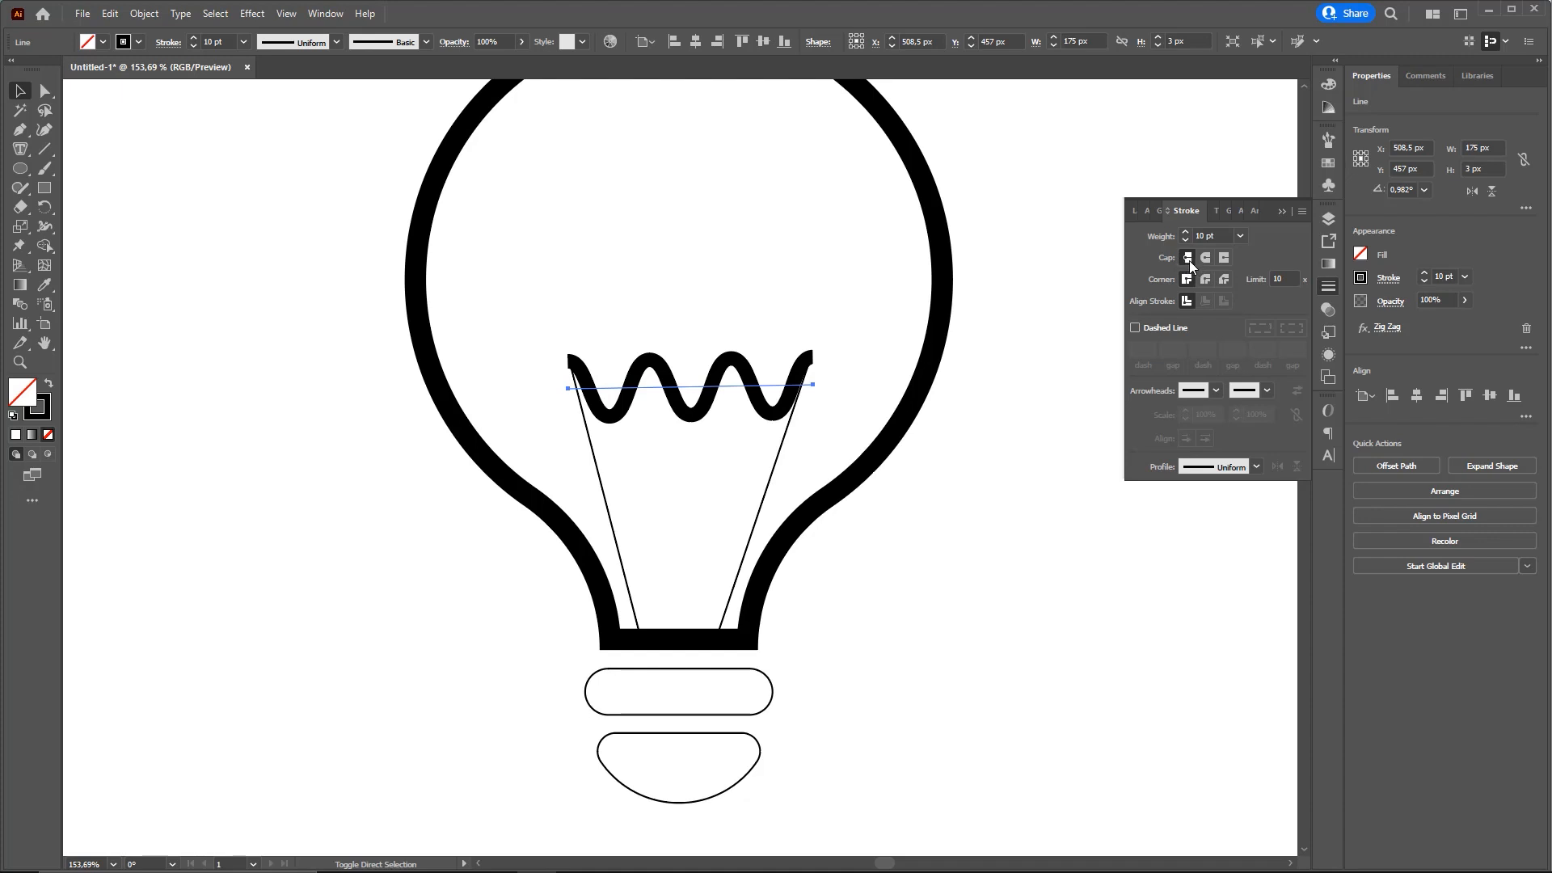
click(1223, 258)
click(1204, 258)
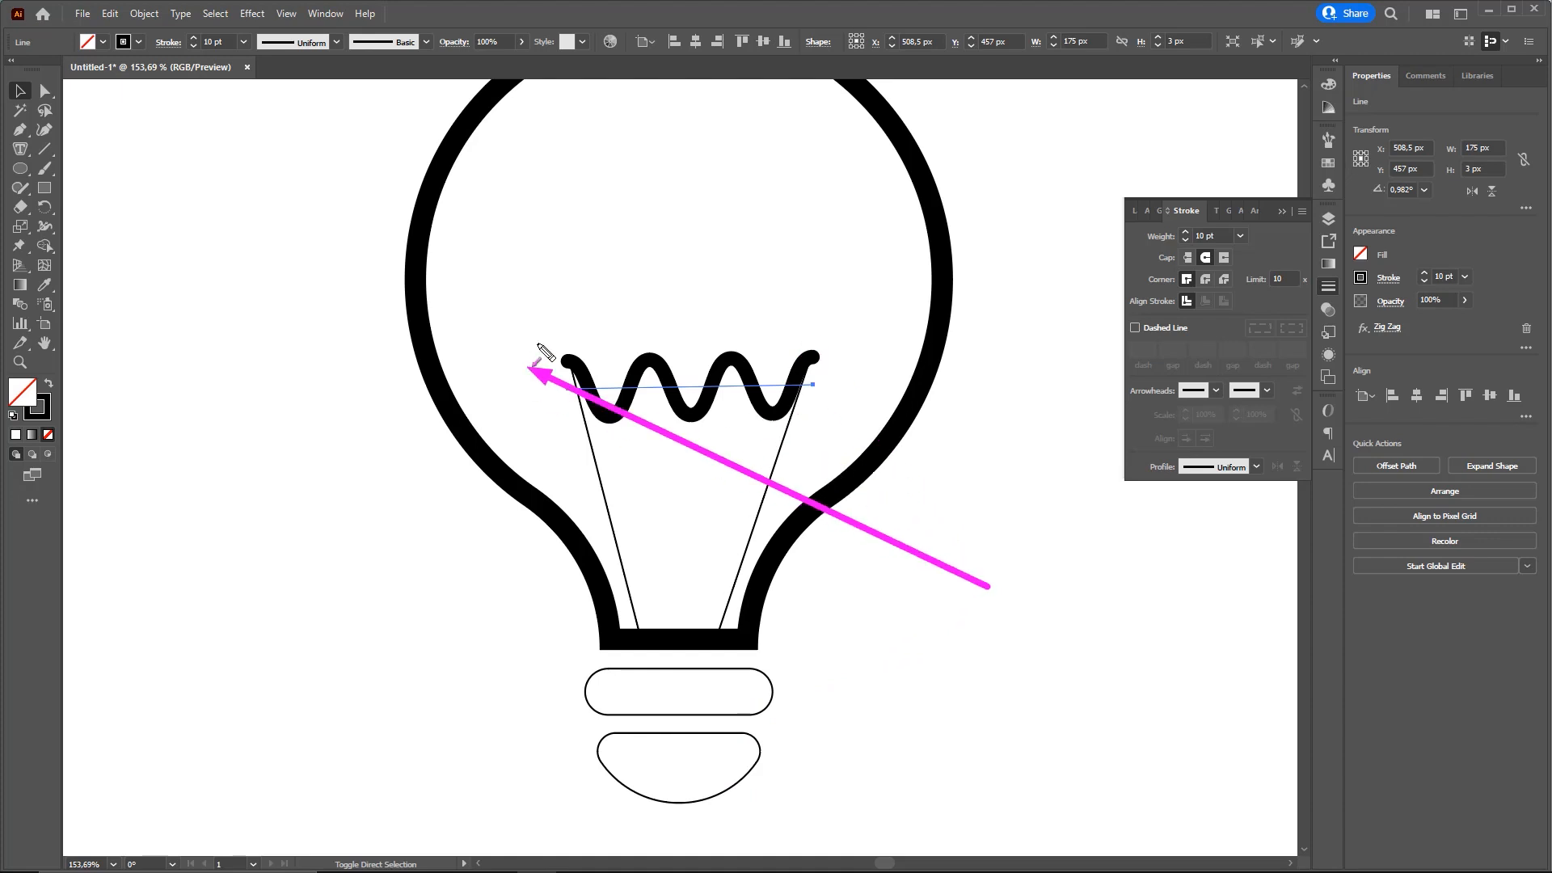
Select both screw base shapes below the bulb outline
drag(792, 450, 763, 425)
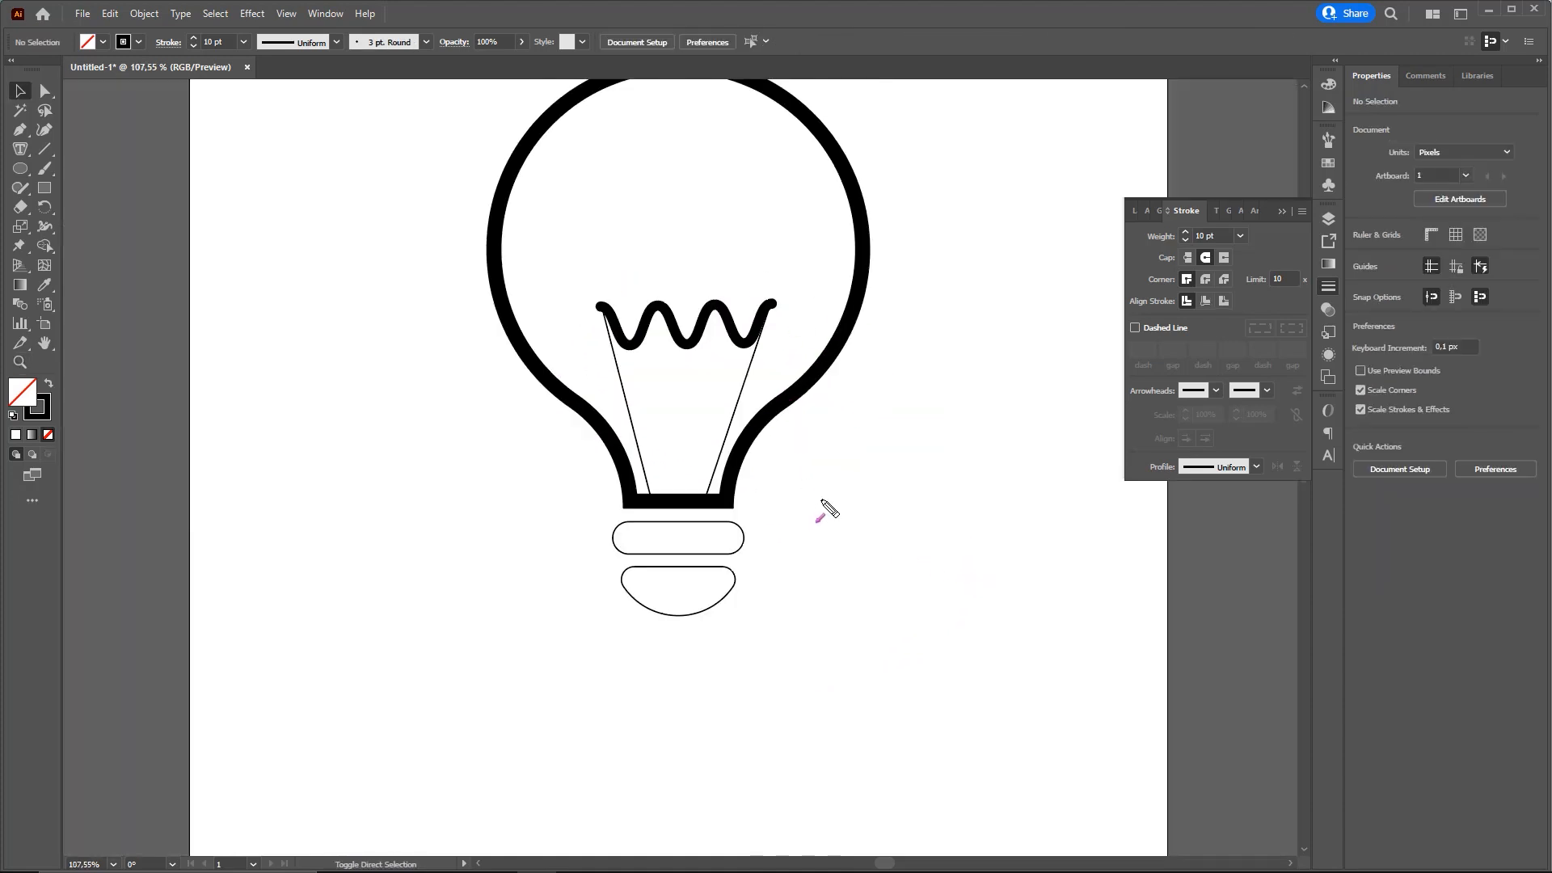
mouse_move(866, 422)
mouse_down()
mouse_move(722, 531)
mouse_move(681, 530)
mouse_move(679, 572)
mouse_move(709, 540)
mouse_move(682, 540)
mouse_up()
key(Escape)
drag(796, 532, 656, 602)
key(ctrl+2)
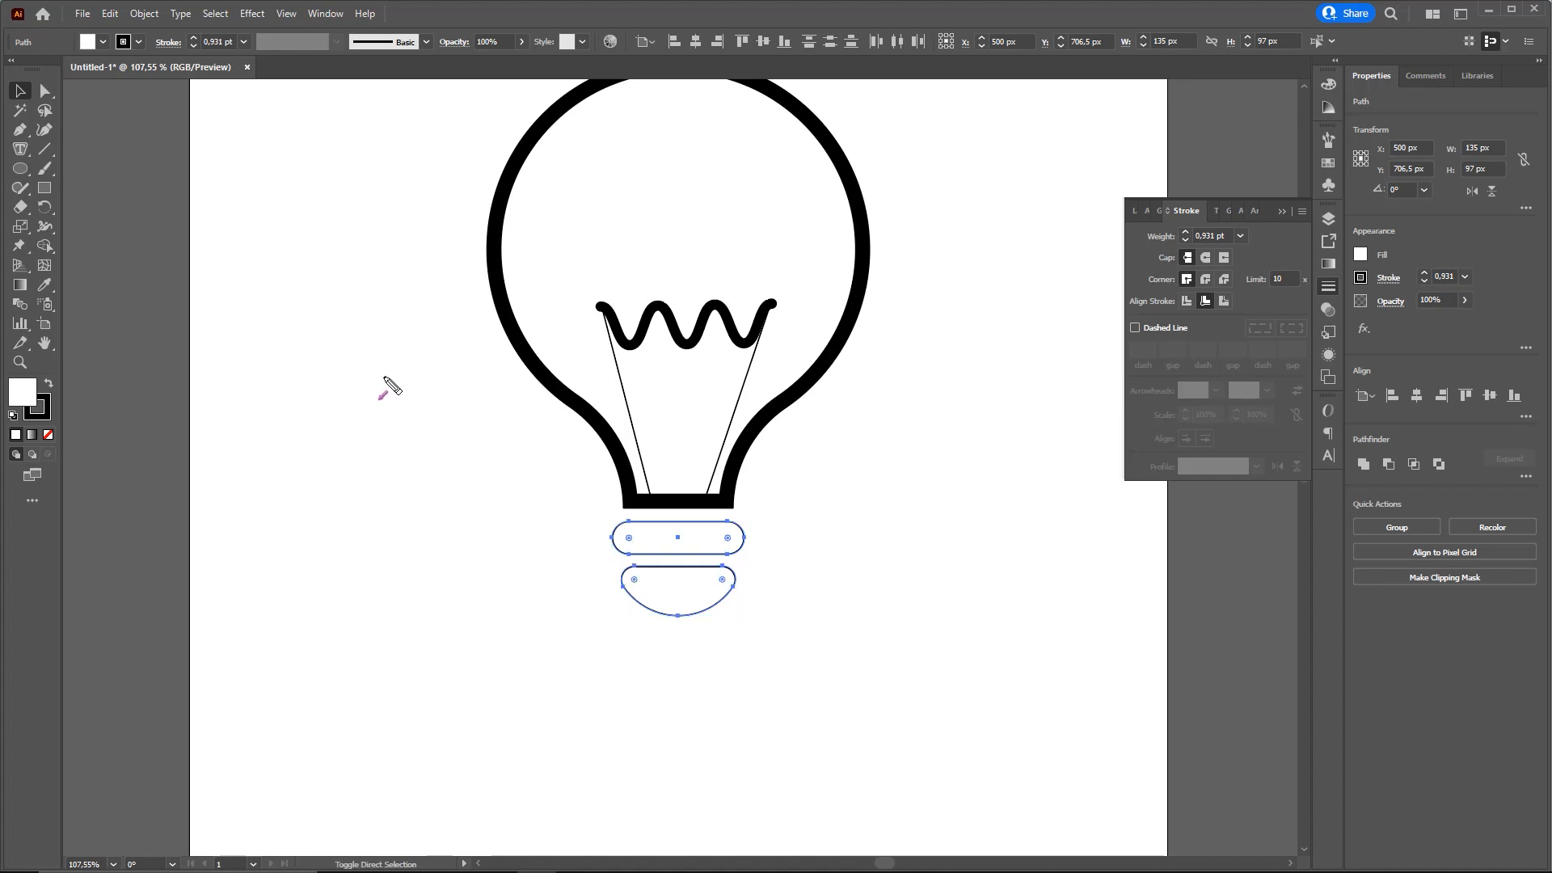
drag(323, 181, 40, 379)
key(ctrl+z)
key(w)
drag(173, 233, 40, 375)
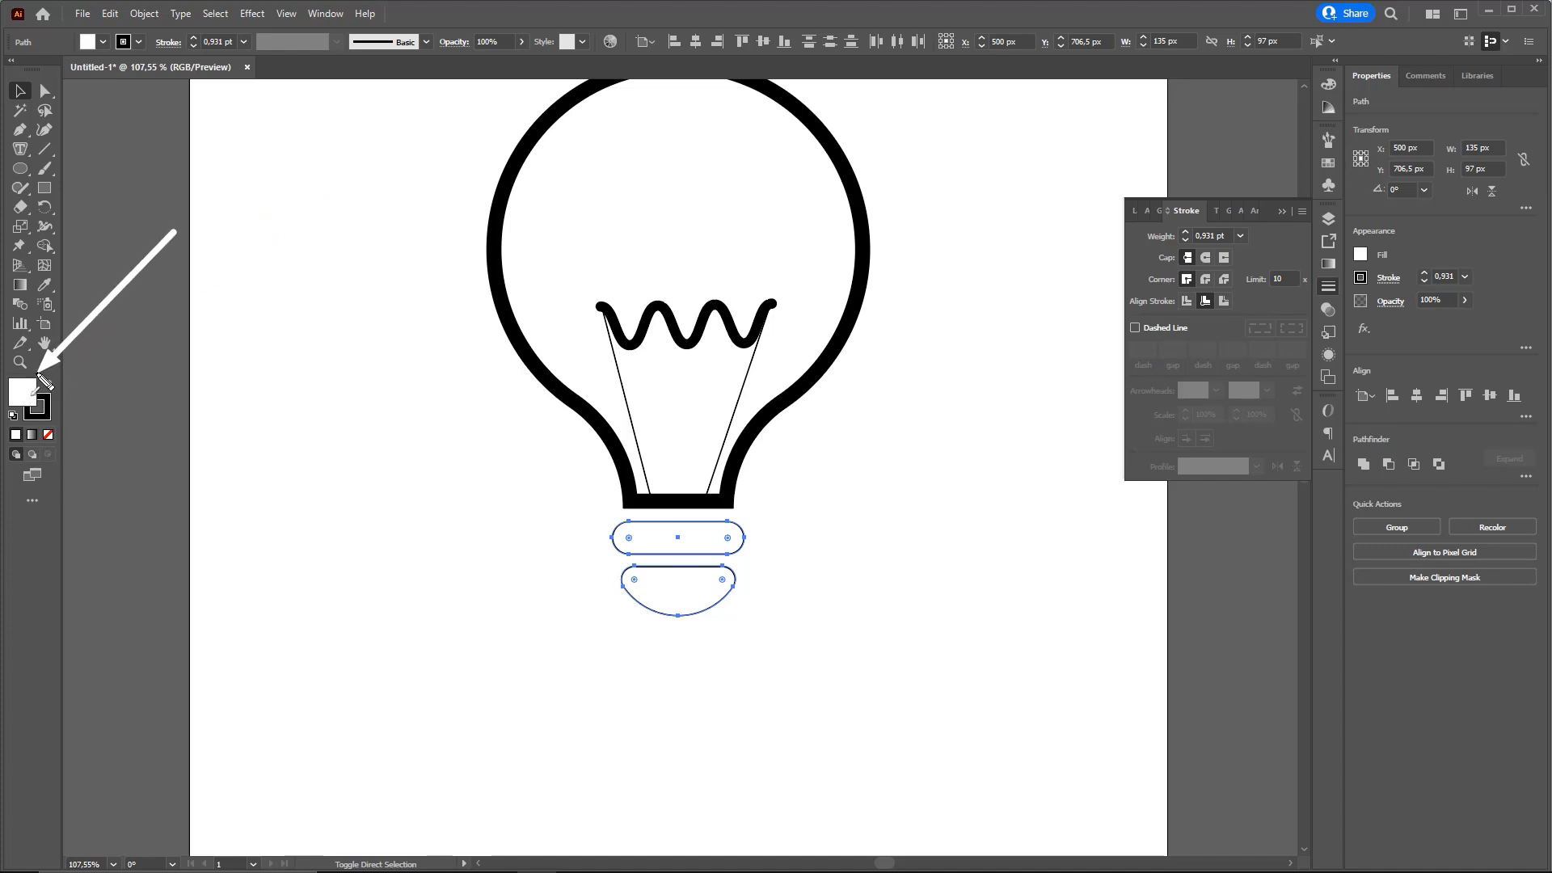
key(k)
drag(229, 294, 55, 404)
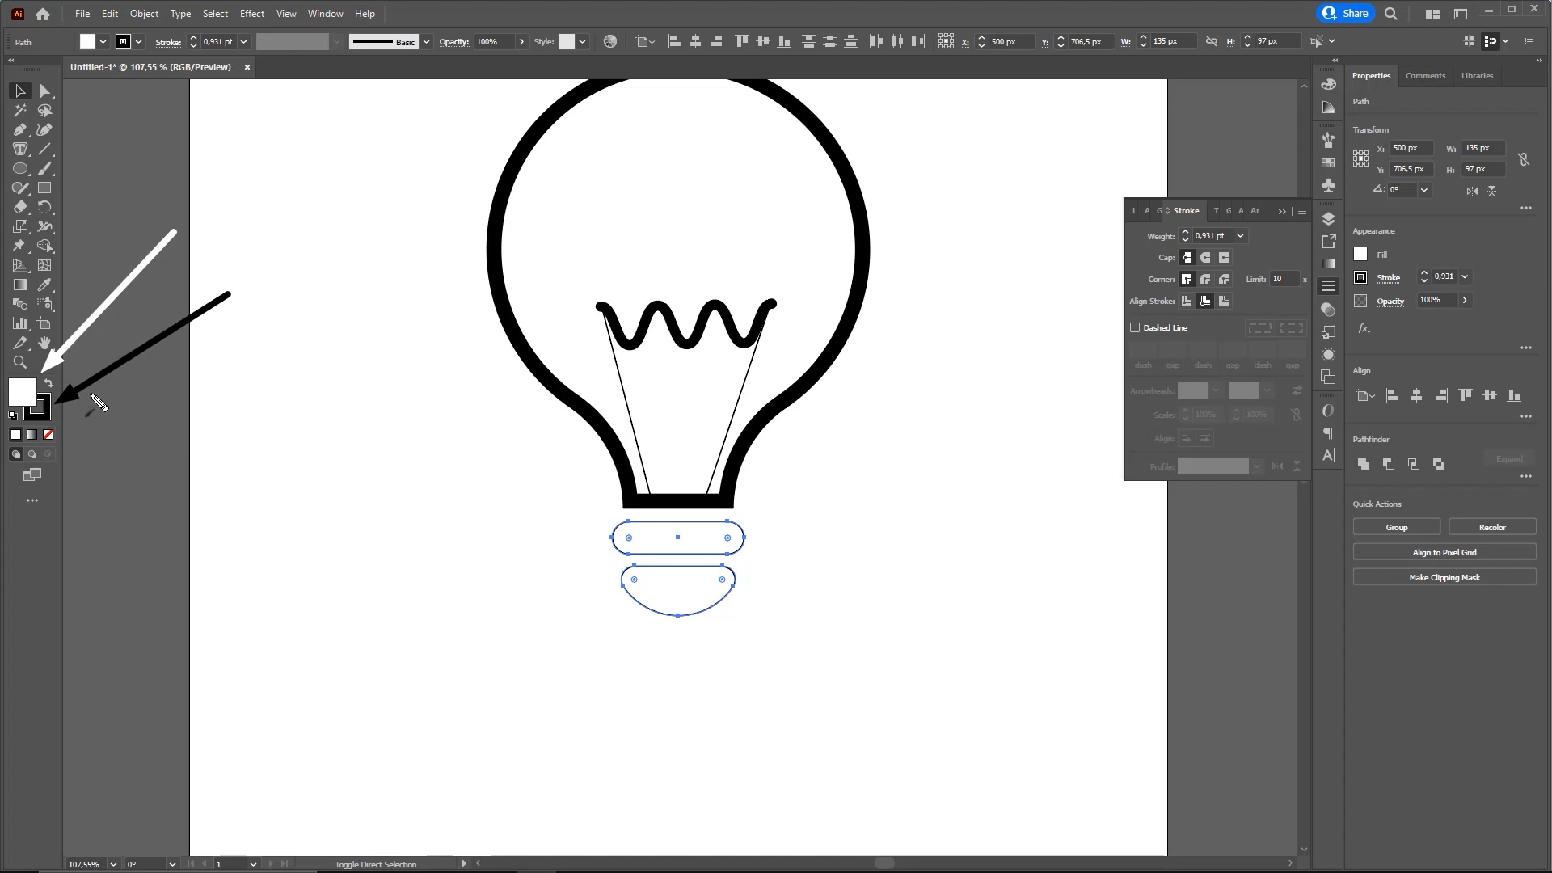
key(ctrl+z)
key(ctrl+z)
drag(176, 253, 96, 355)
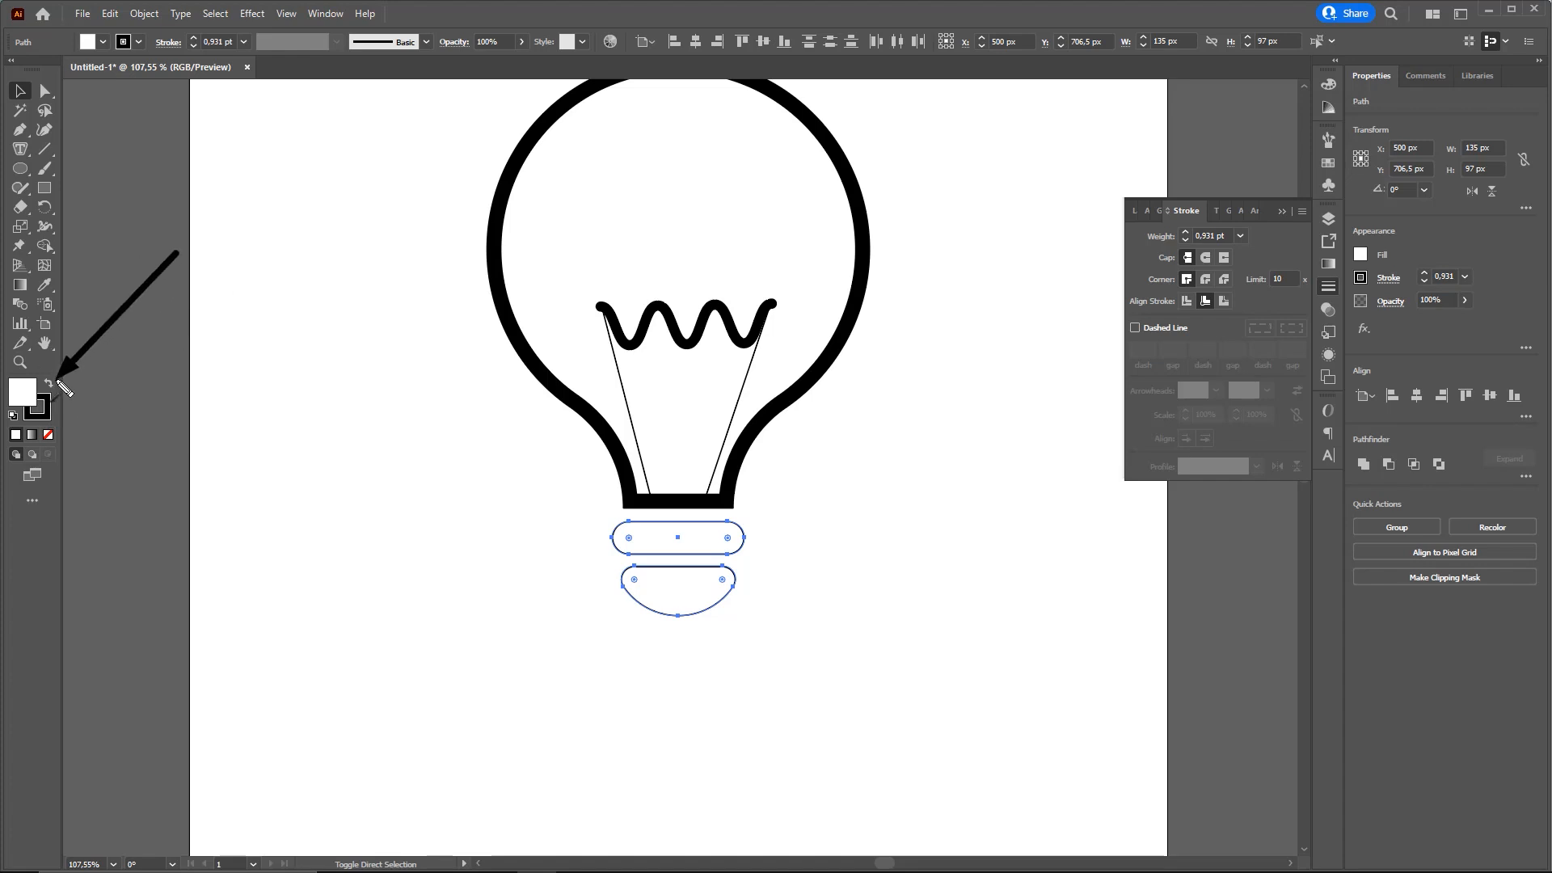
key(Escape)
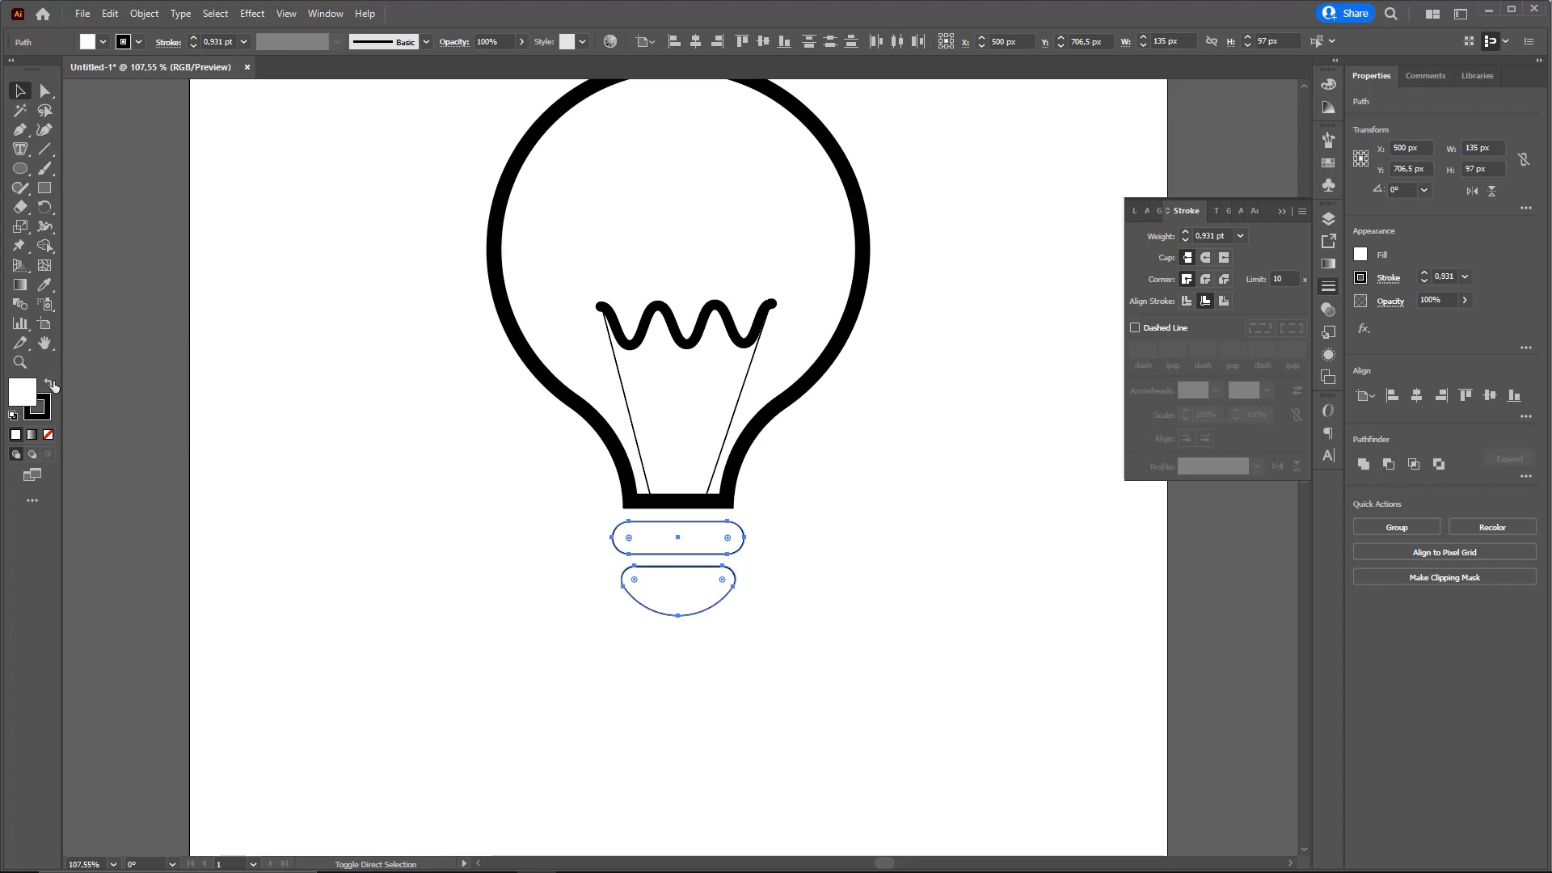
Swap the fill and stroke colours of the two selected base shapes so they are filled black
click(47, 386)
key(ctrl+alt+g)
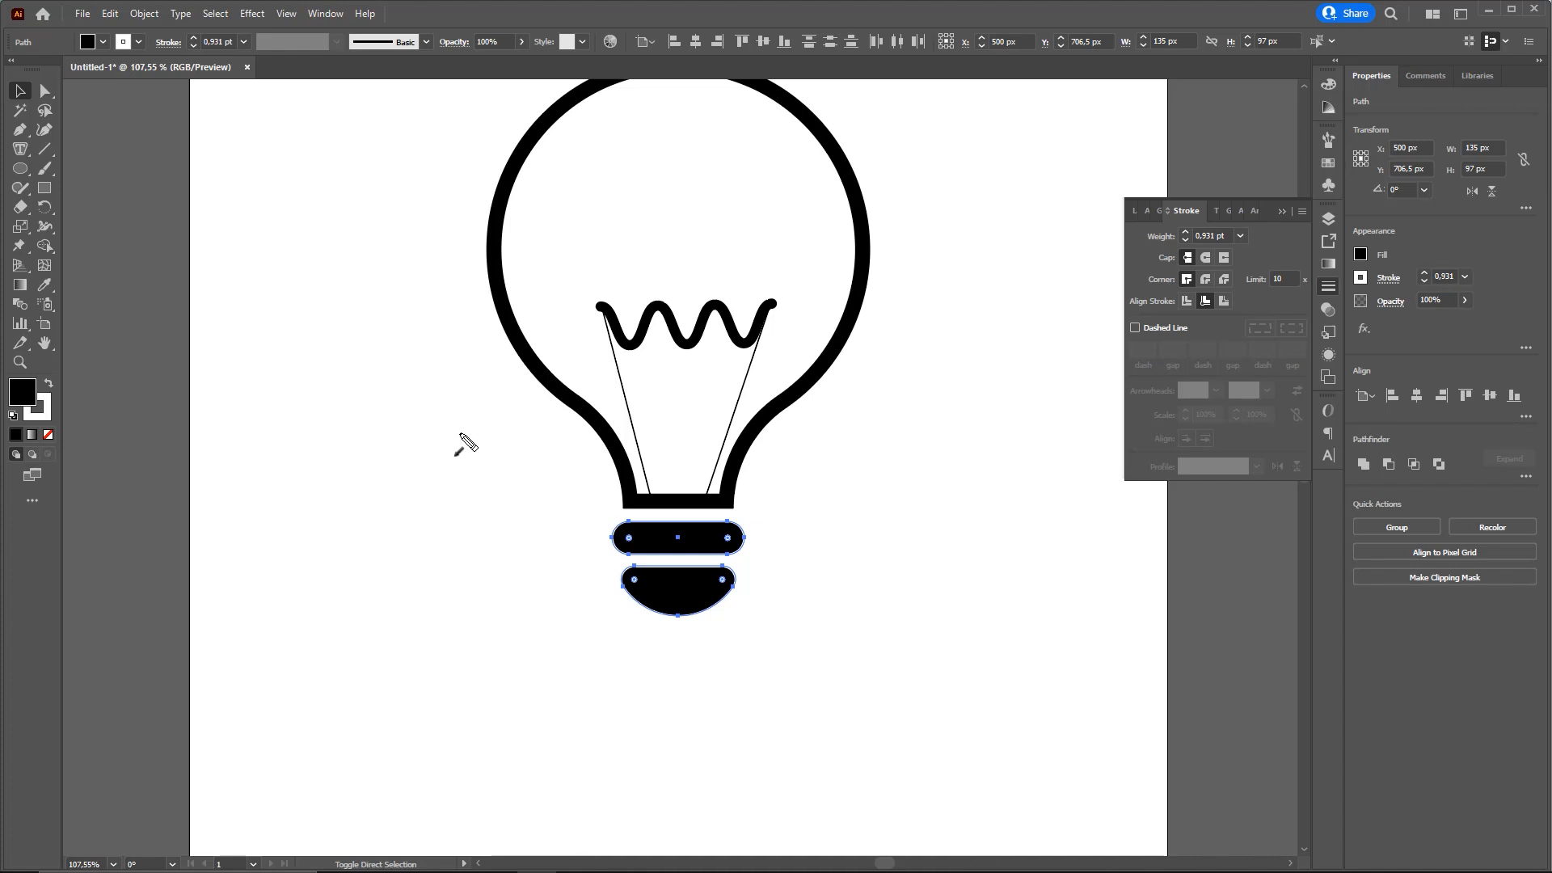
mouse_move(383, 377)
mouse_down()
mouse_move(534, 497)
mouse_move(622, 533)
mouse_move(610, 532)
mouse_move(633, 561)
mouse_up()
drag(735, 555, 629, 533)
mouse_move(739, 558)
mouse_down()
mouse_move(630, 535)
mouse_move(654, 572)
mouse_up()
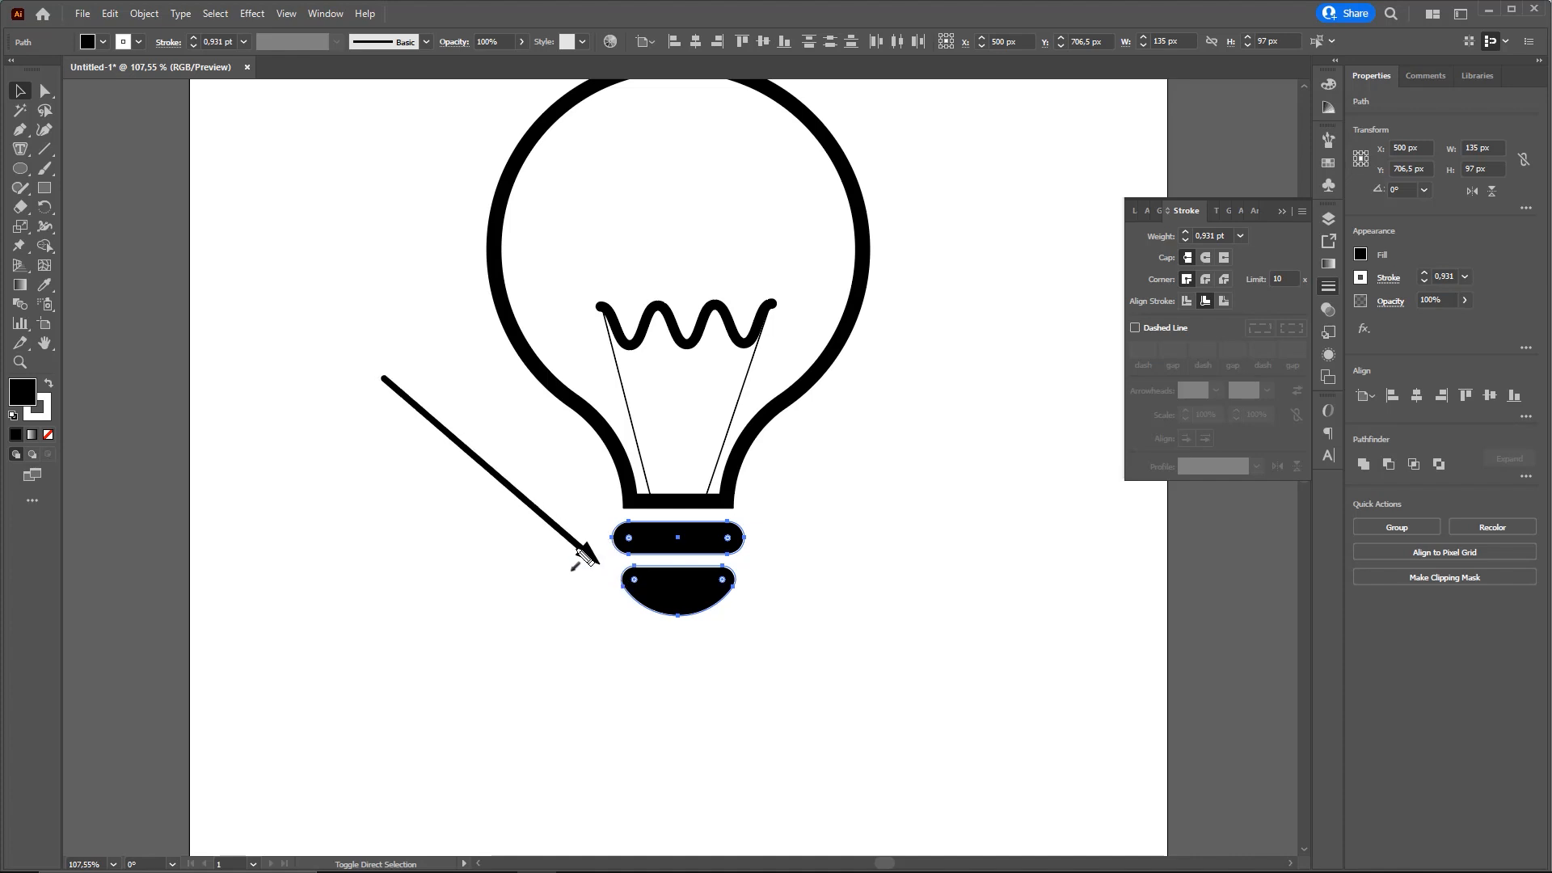
key(Escape)
drag(803, 491, 669, 509)
key(ctrl+a)
mouse_move(670, 411)
mouse_down()
mouse_move(523, 447)
mouse_move(1221, 449)
mouse_up()
drag(1156, 592, 741, 579)
mouse_move(122, 428)
mouse_down()
mouse_move(928, 354)
mouse_move(828, 511)
mouse_move(843, 558)
mouse_move(888, 593)
mouse_move(970, 542)
mouse_up()
click(981, 627)
key(z)
key(ctrl+z)
Remove the white stroke from the two black base shapes by setting it to None, and deselect them
key(ctrl+space)
drag(583, 612, 825, 544)
drag(689, 601, 637, 540)
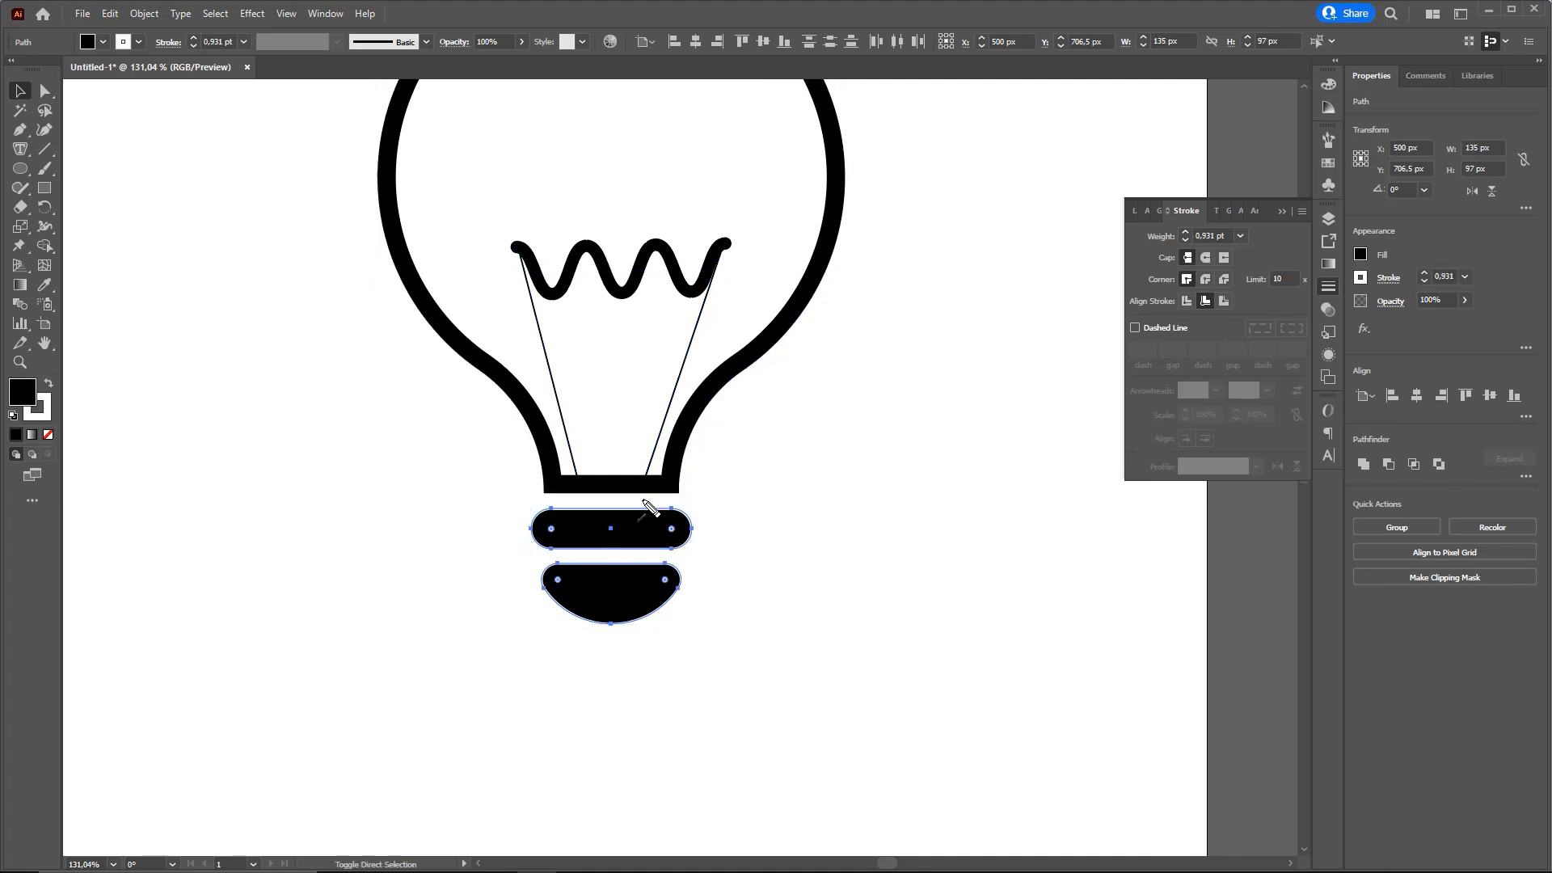
click(34, 413)
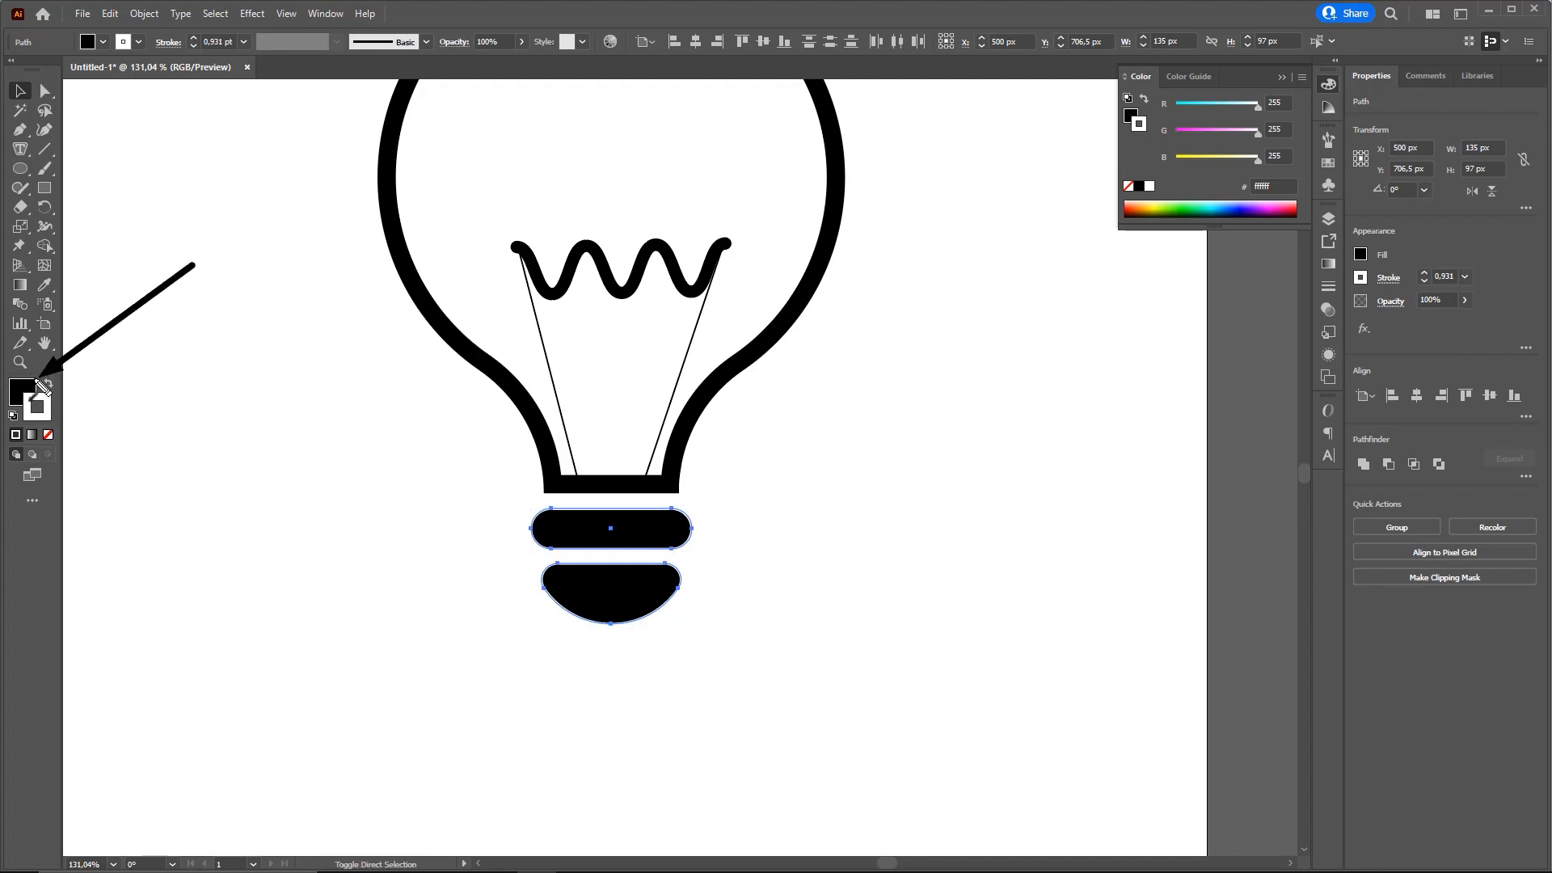
click(49, 435)
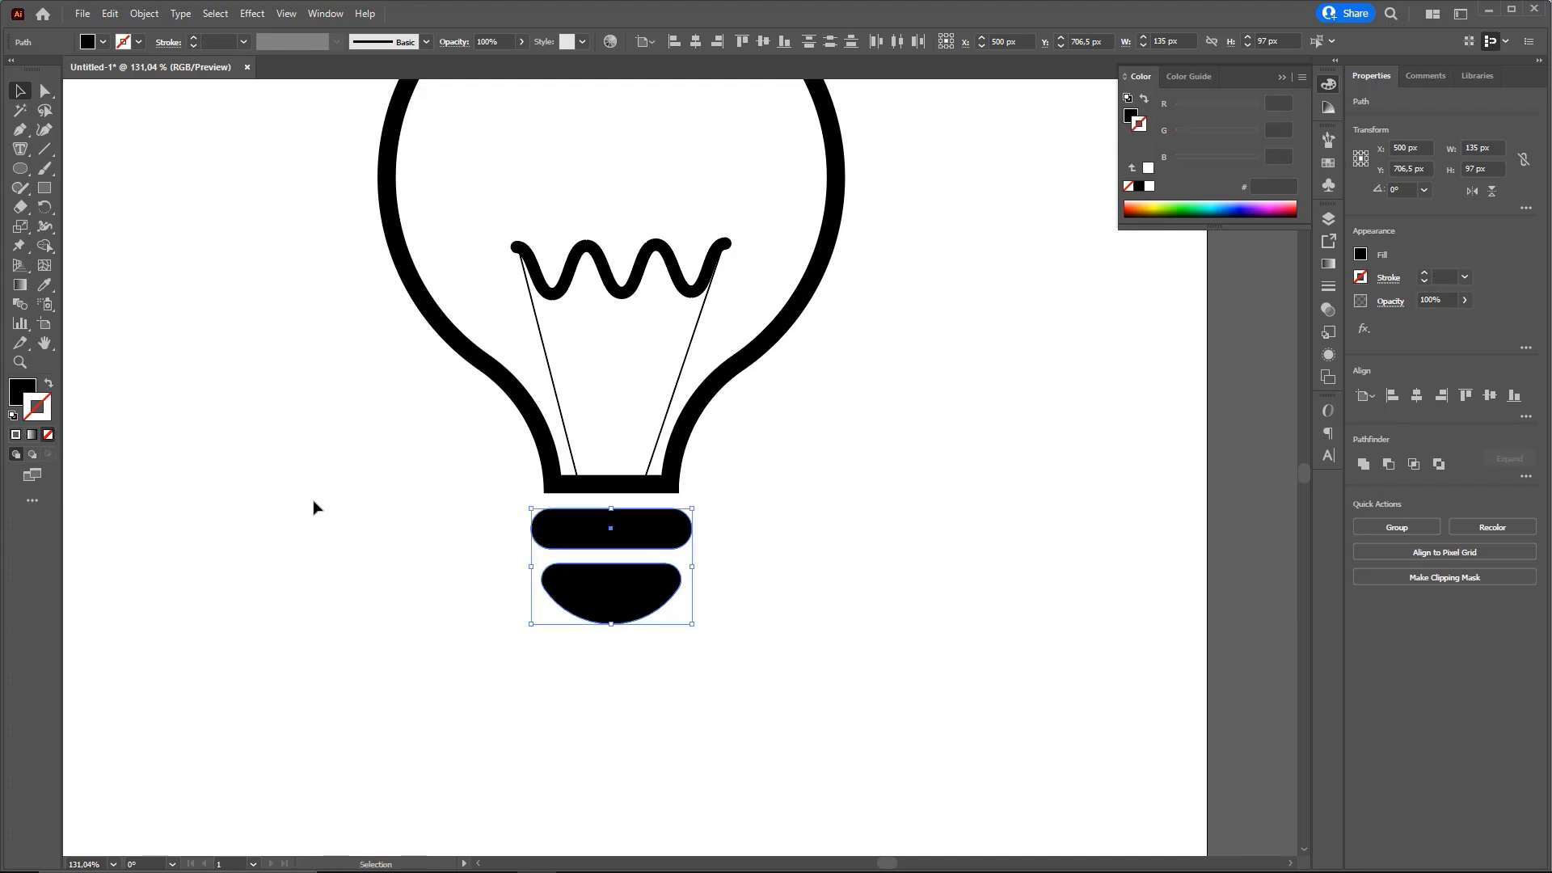
click(312, 509)
key(ctrl+0)
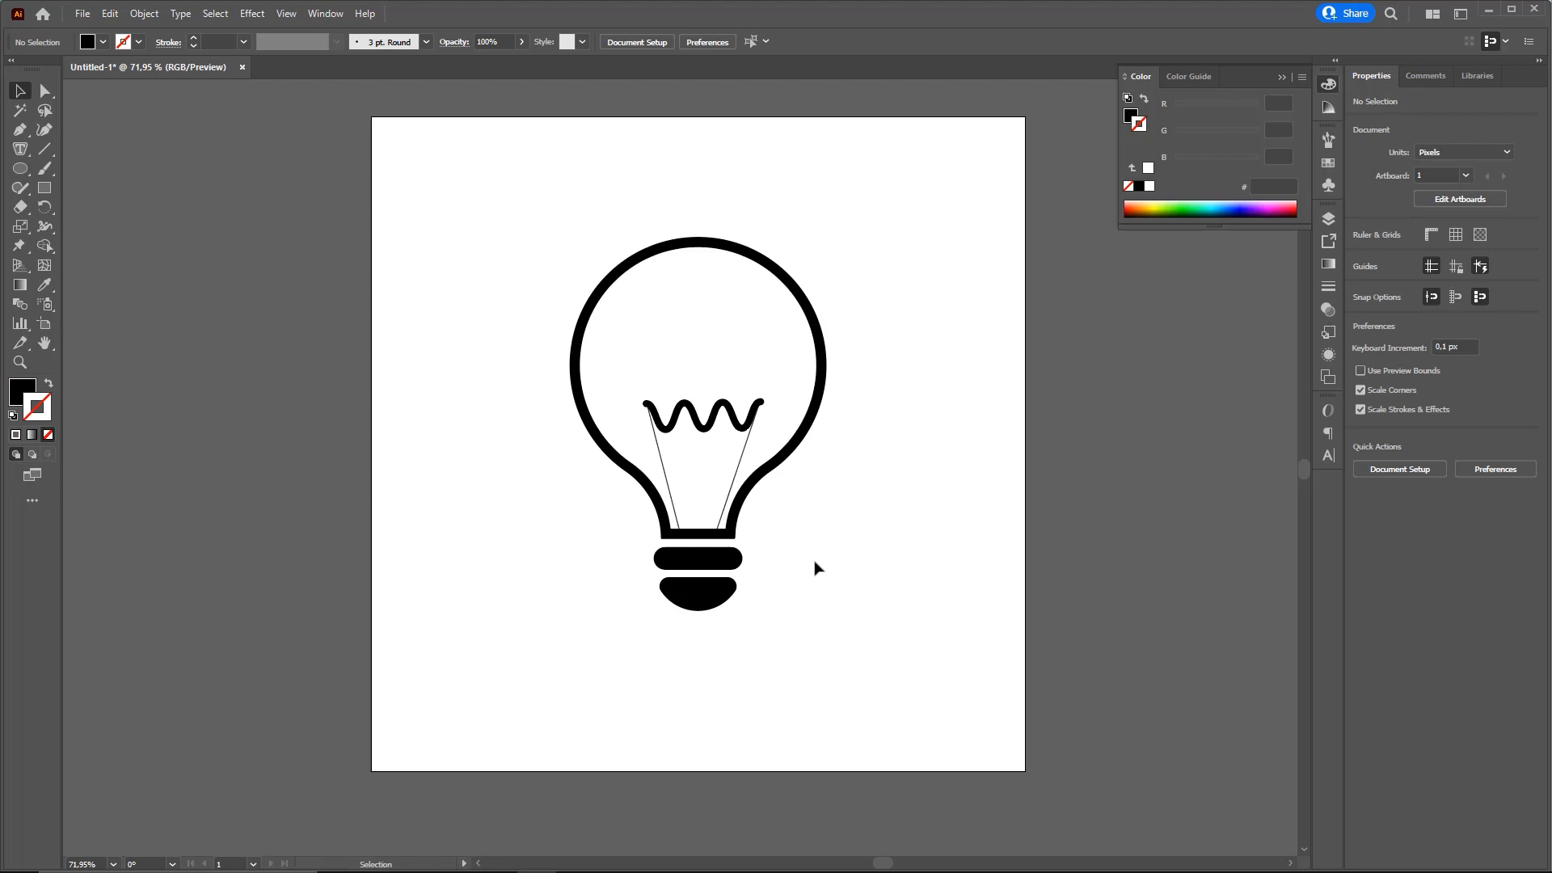
Try moving the whole light bulb off the artboard to check its fill against the grey canvas, and undo the move
drag(860, 447, 688, 450)
drag(606, 713, 310, 325)
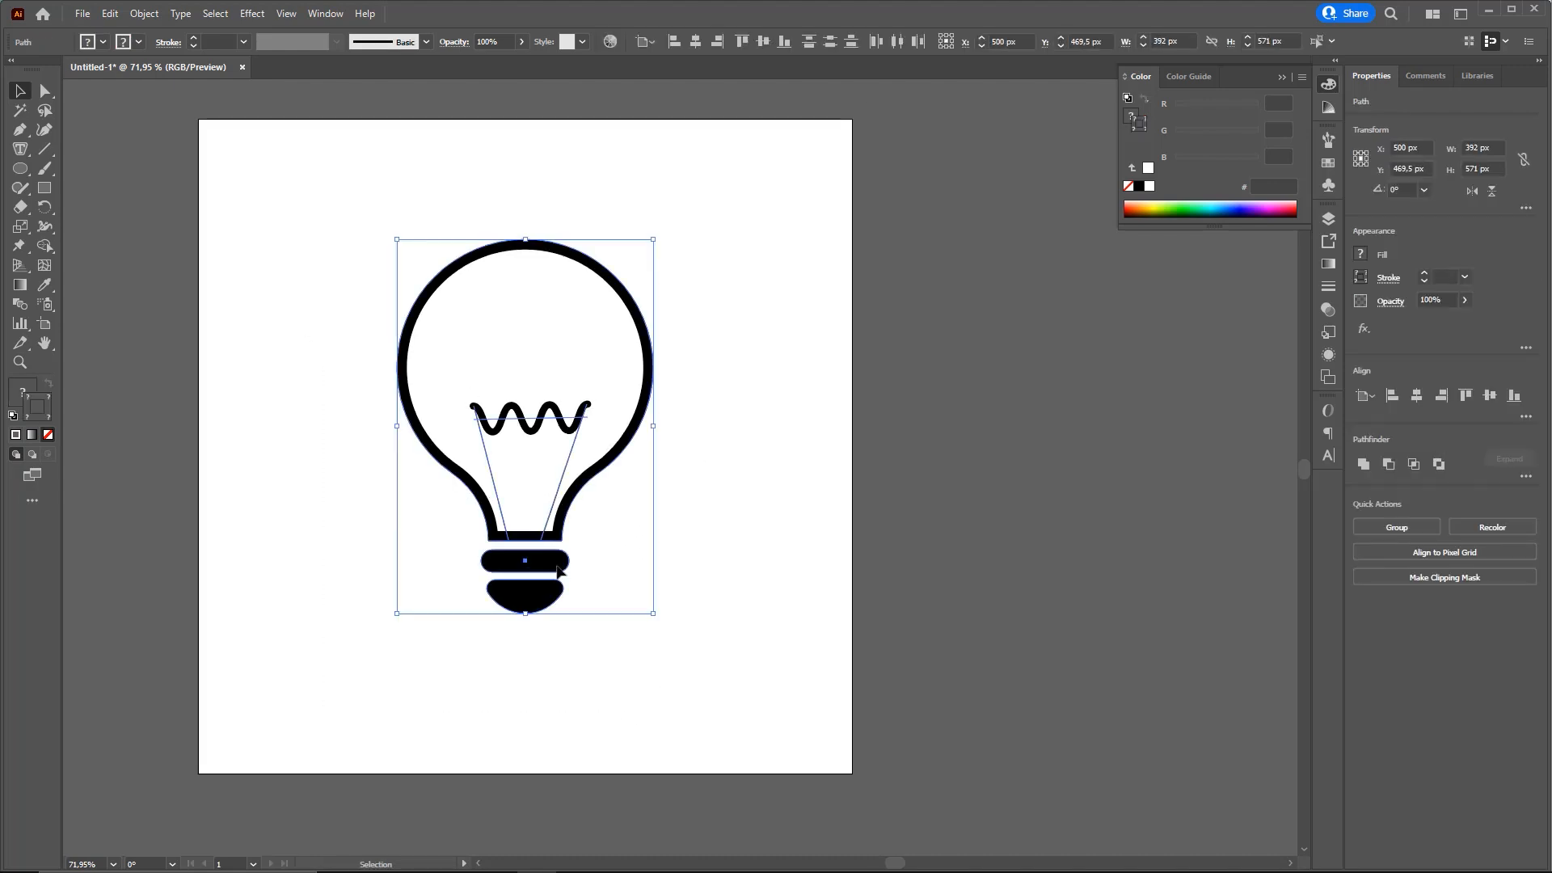
drag(535, 558, 1140, 511)
drag(1243, 549, 880, 558)
click(889, 509)
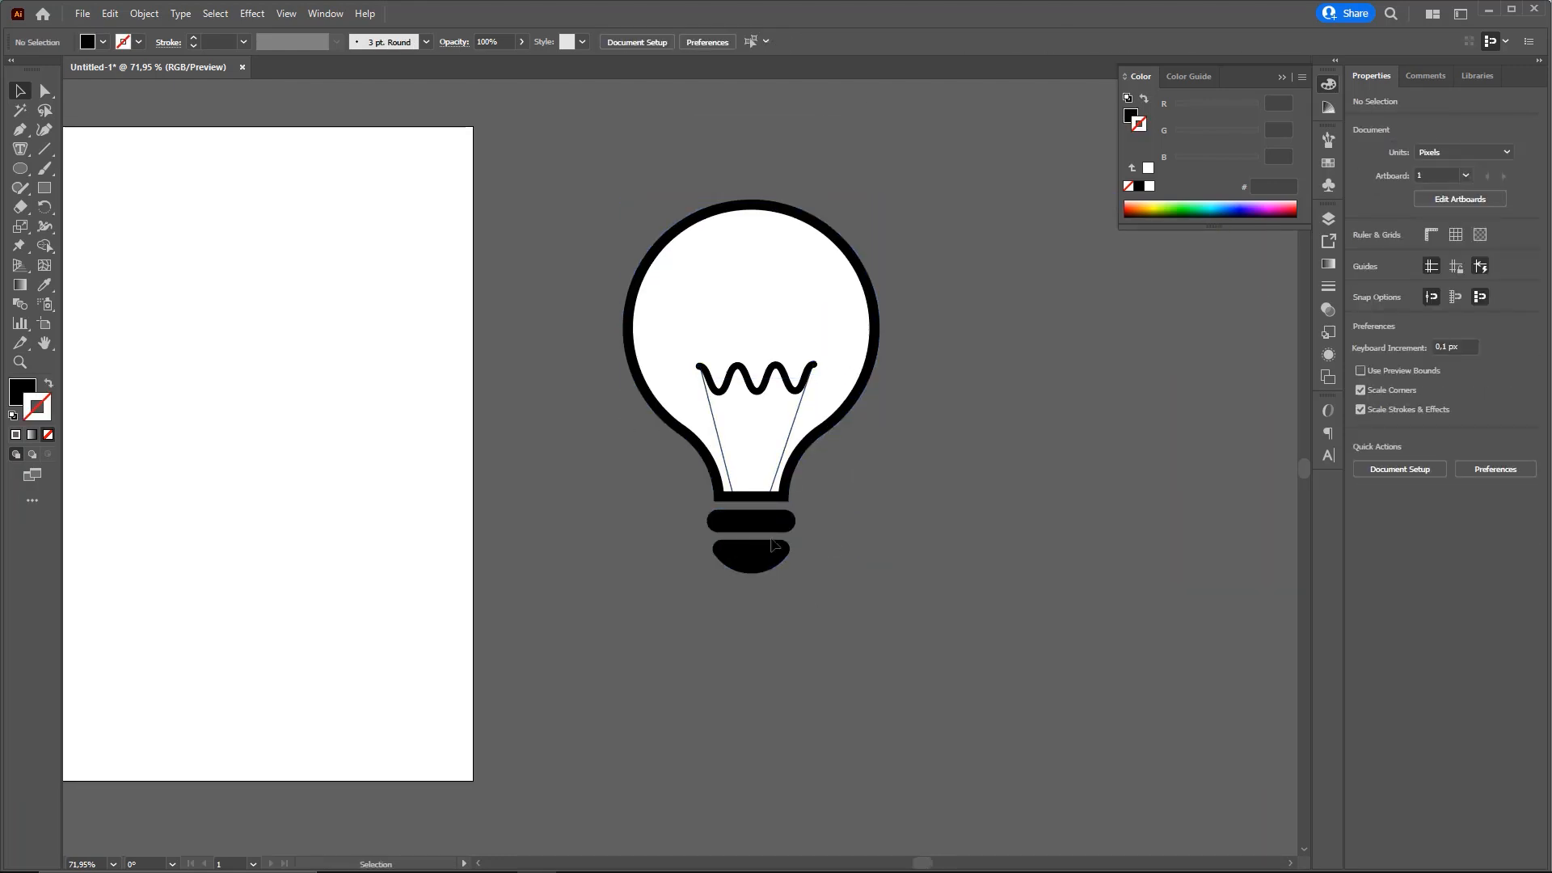
key(ctrl+z)
drag(630, 518, 979, 561)
click(946, 519)
drag(811, 526, 913, 475)
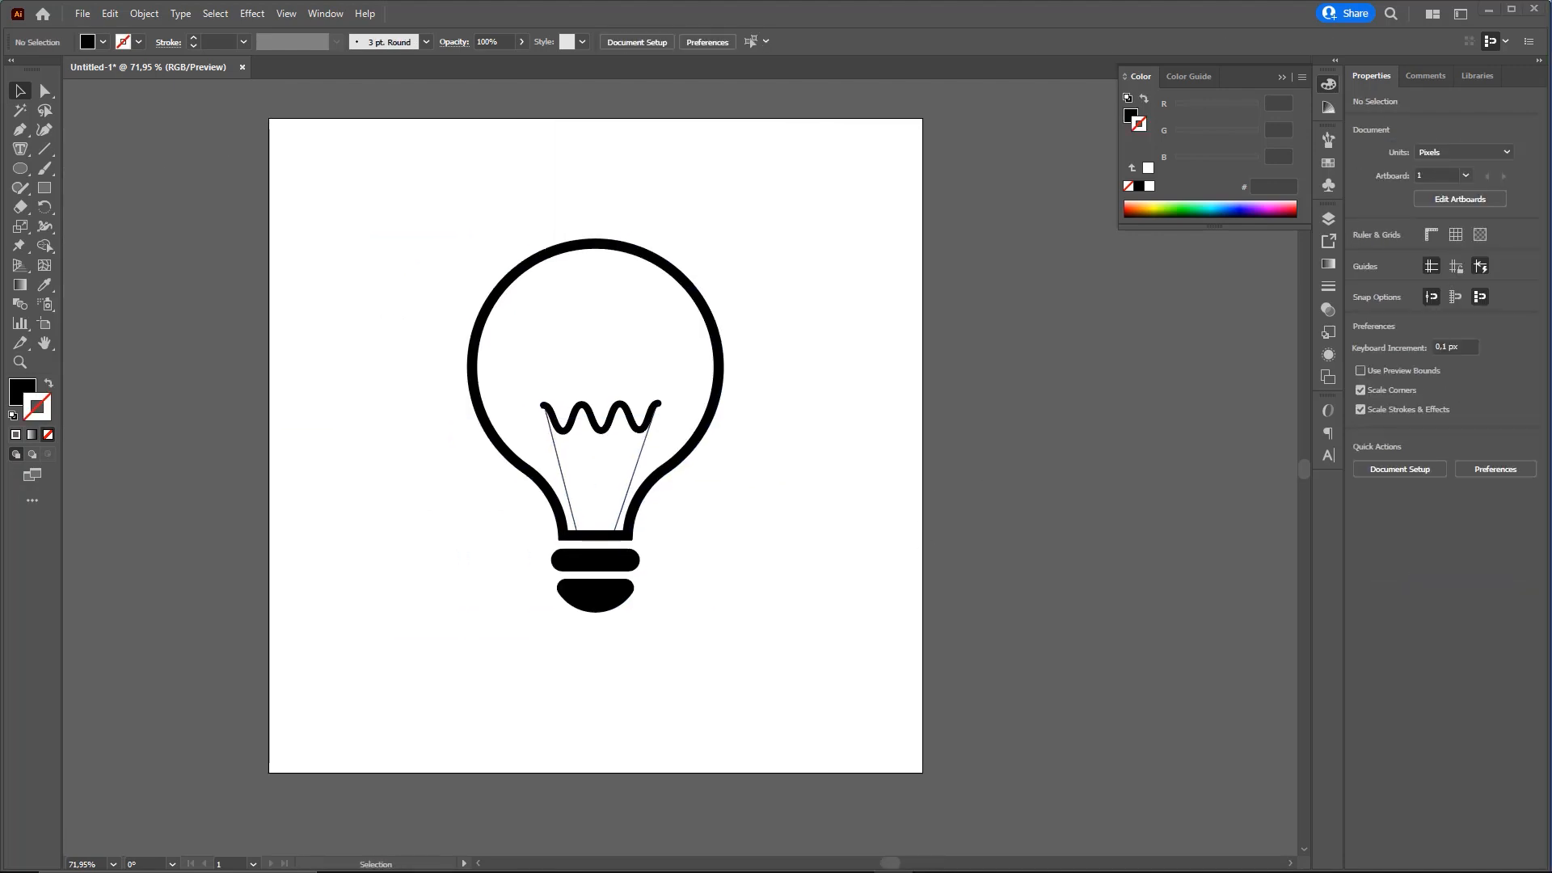
Draw a black circle about 19 px in diameter over the left end of the wavy filament
scroll(683, 484, up, 5)
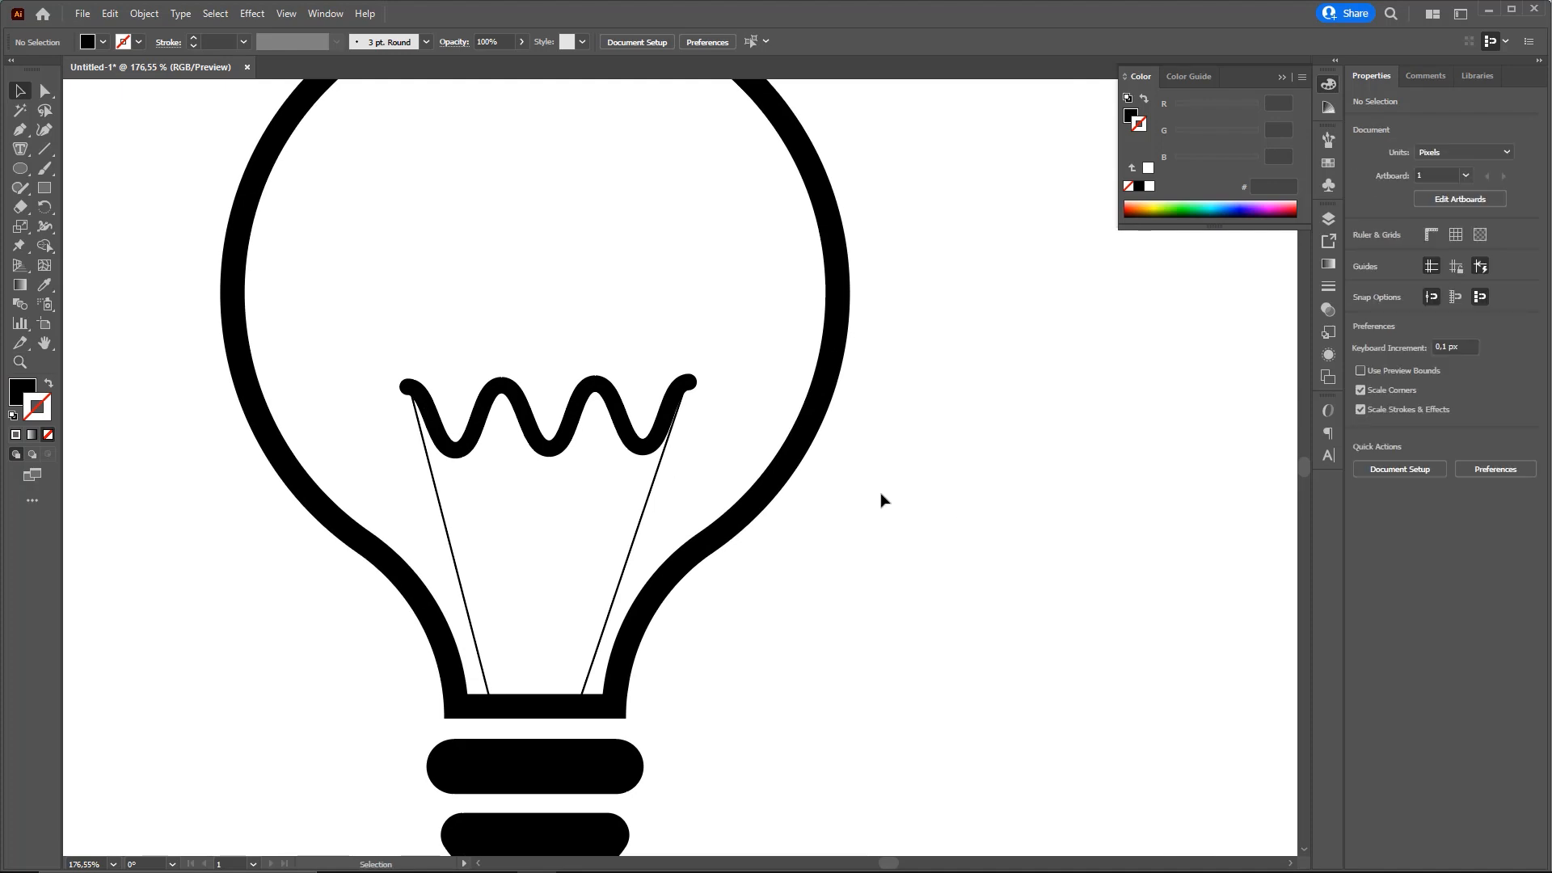
click(26, 170)
drag(390, 365, 411, 398)
key(v)
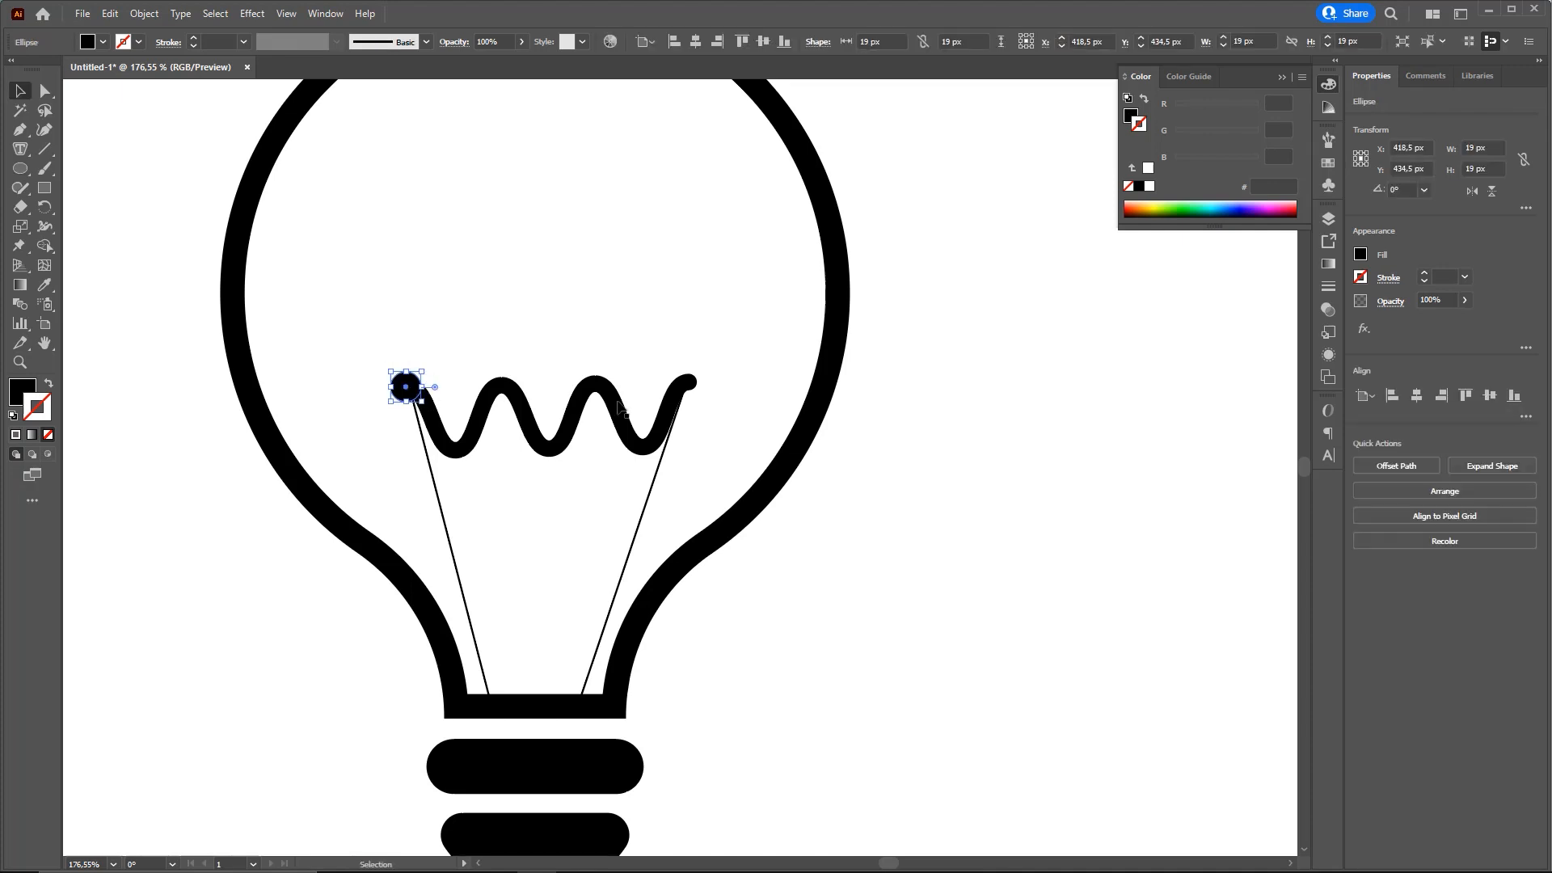
Place a matching copy of the small black circle on the filament's right end and deselect it
click(1029, 508)
drag(592, 455, 726, 473)
drag(544, 409, 822, 408)
key(ctrl+0)
click(889, 517)
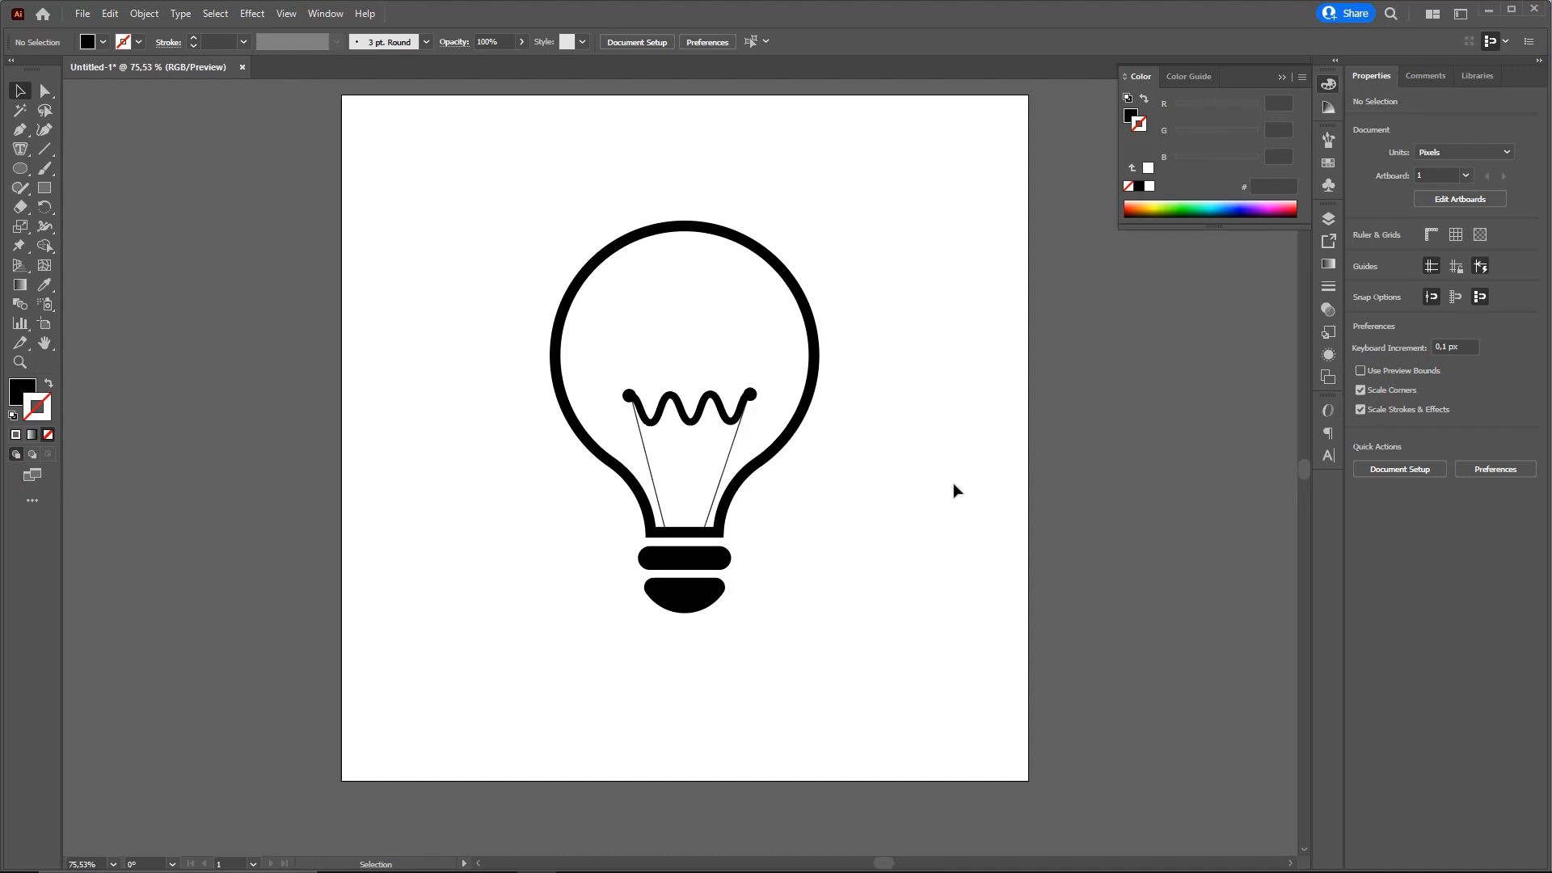
drag(780, 451, 720, 476)
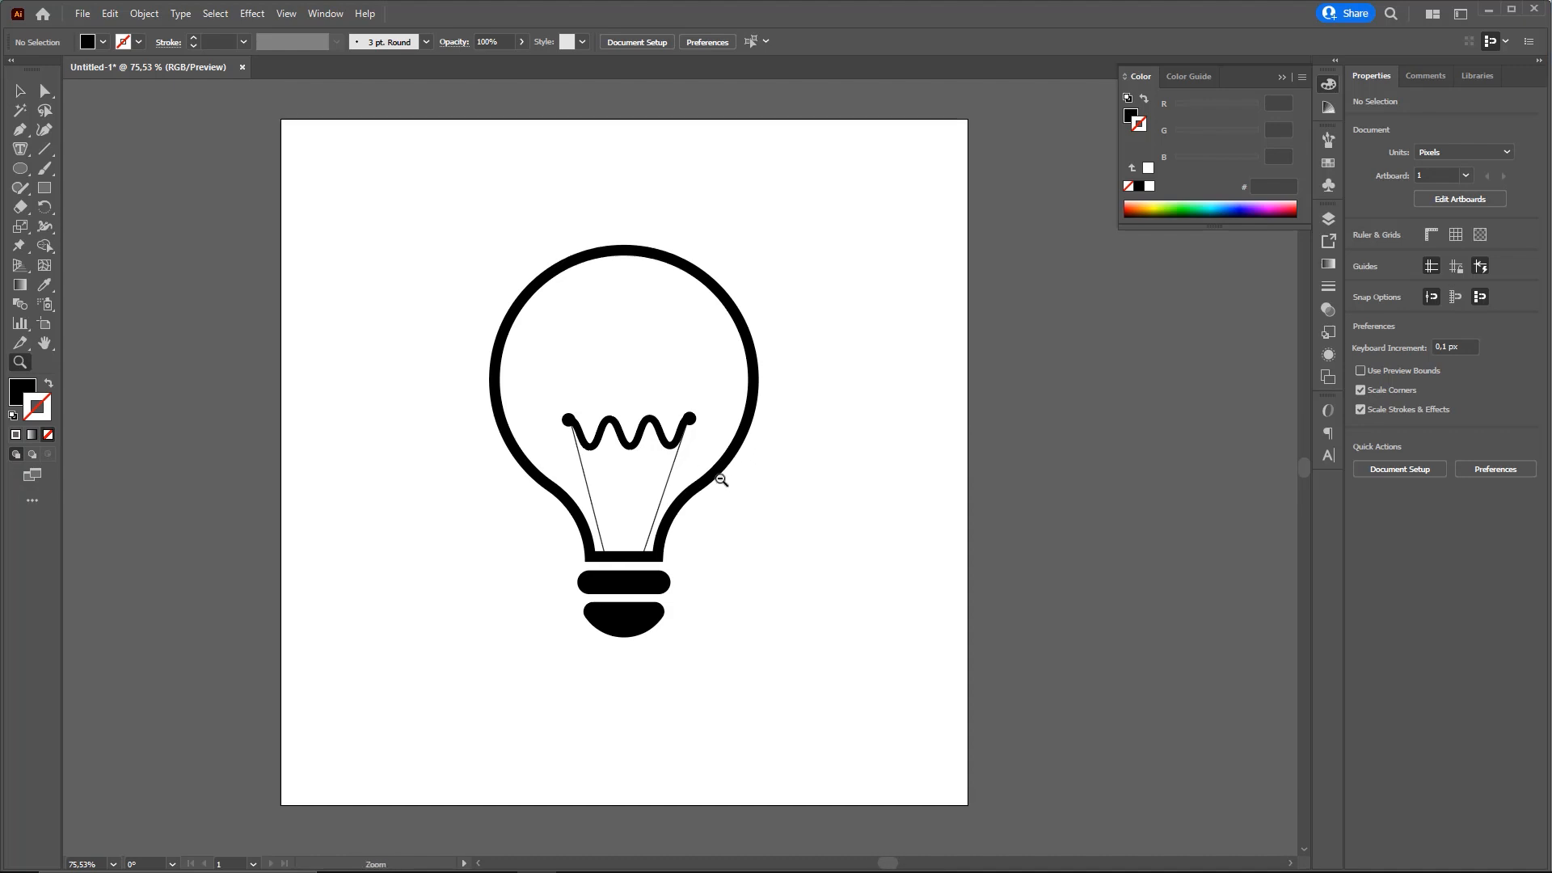
scroll(722, 473, down, 1)
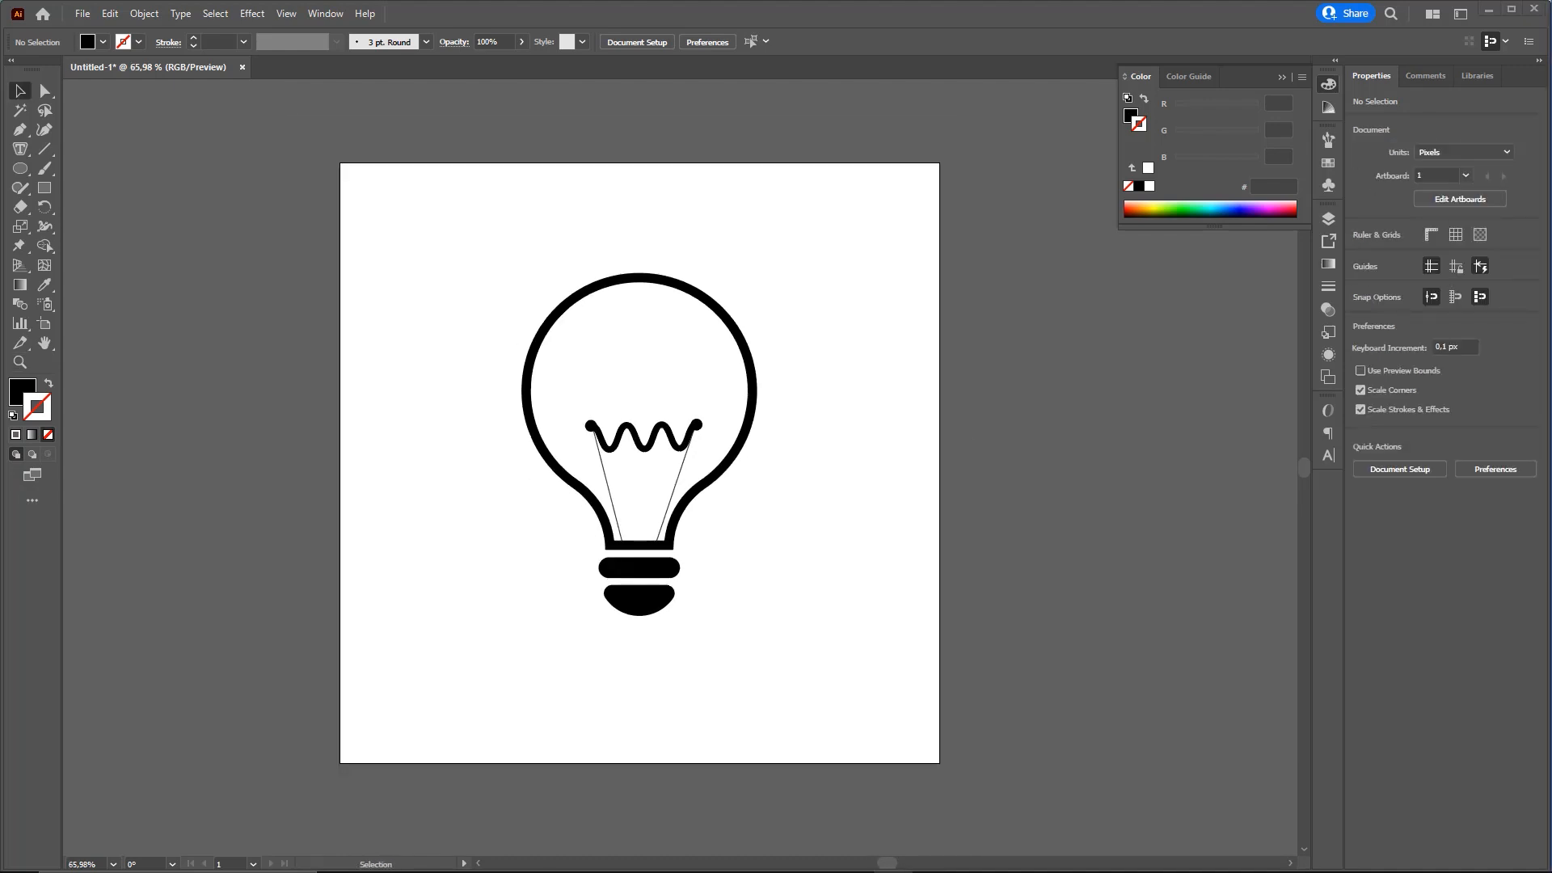